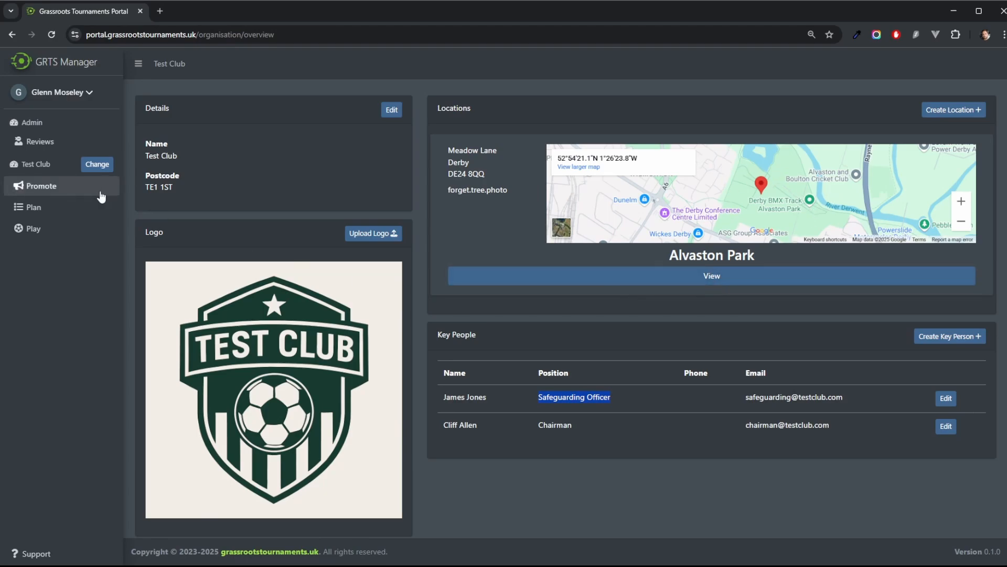
Step: Start a new event in the planning area dated 07/06/2025 with a start time of 08:00
{"action": "left_click", "coordinate": [32, 208]}
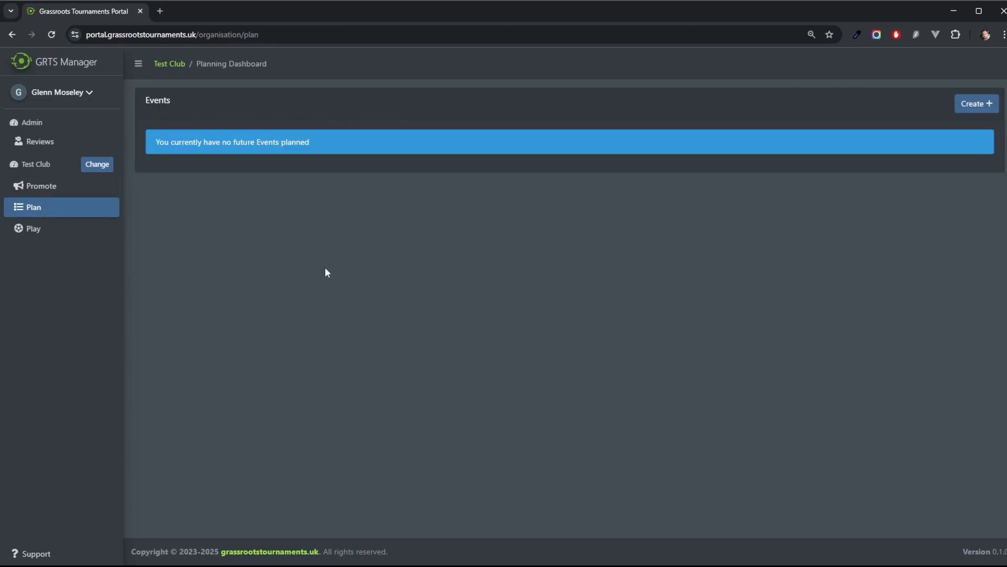
{"action": "left_click", "coordinate": [974, 105]}
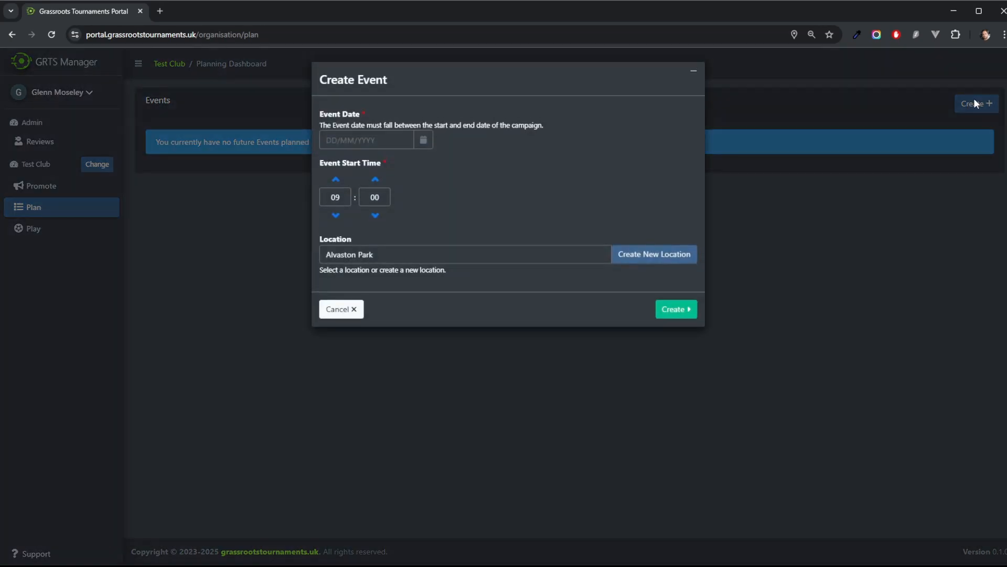
{"action": "left_click", "coordinate": [423, 141]}
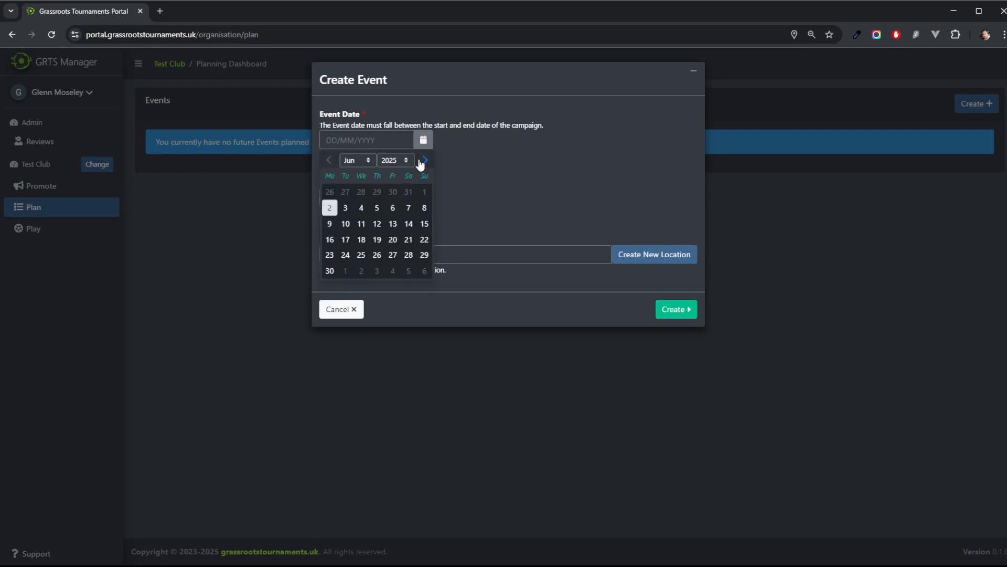
{"action": "left_click", "coordinate": [409, 209]}
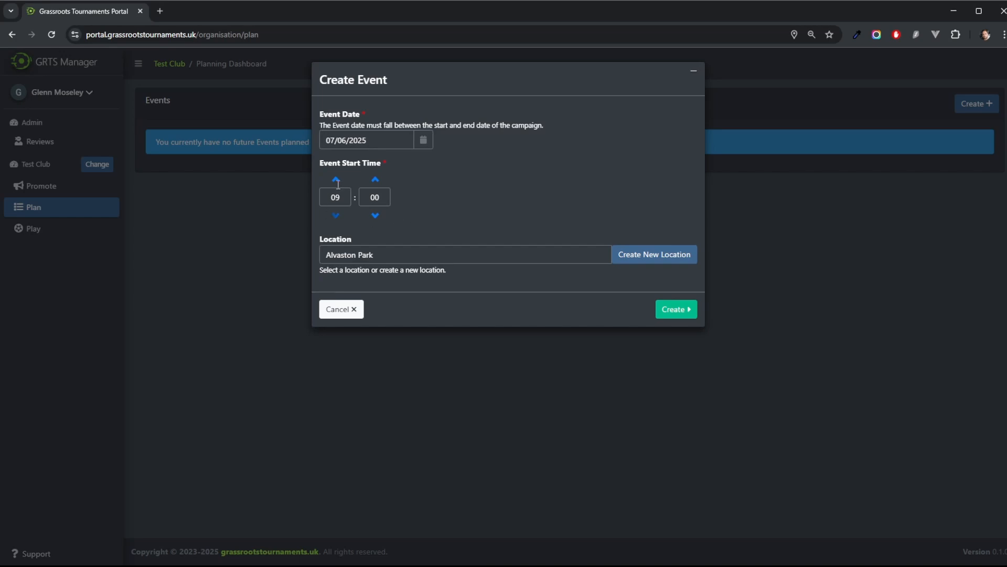
{"action": "left_click_drag", "start_coordinate": [316, 163], "coordinate": [366, 164]}
{"action": "left_click", "coordinate": [336, 215]}
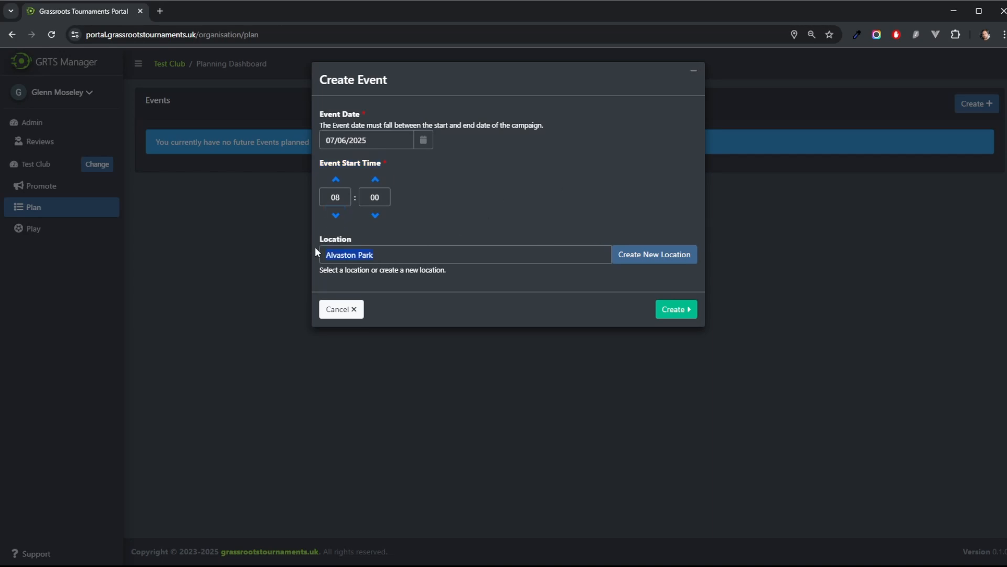
{"action": "left_click", "coordinate": [656, 254]}
{"action": "scroll", "coordinate": [648, 256], "scroll_direction": "down", "scroll_amount": 4}
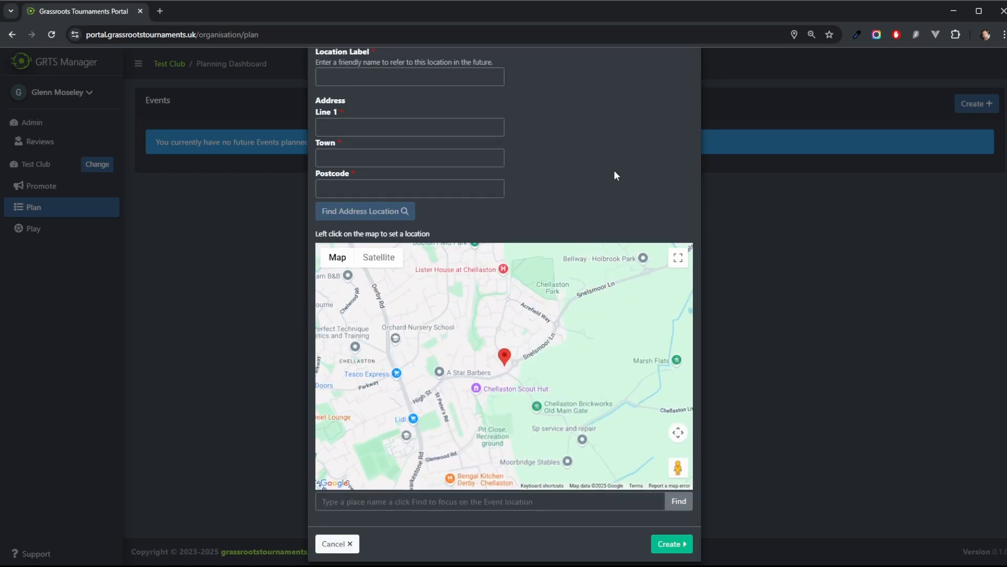
{"action": "scroll", "coordinate": [382, 255], "scroll_direction": "up", "scroll_amount": 2}
{"action": "left_click", "coordinate": [386, 190]}
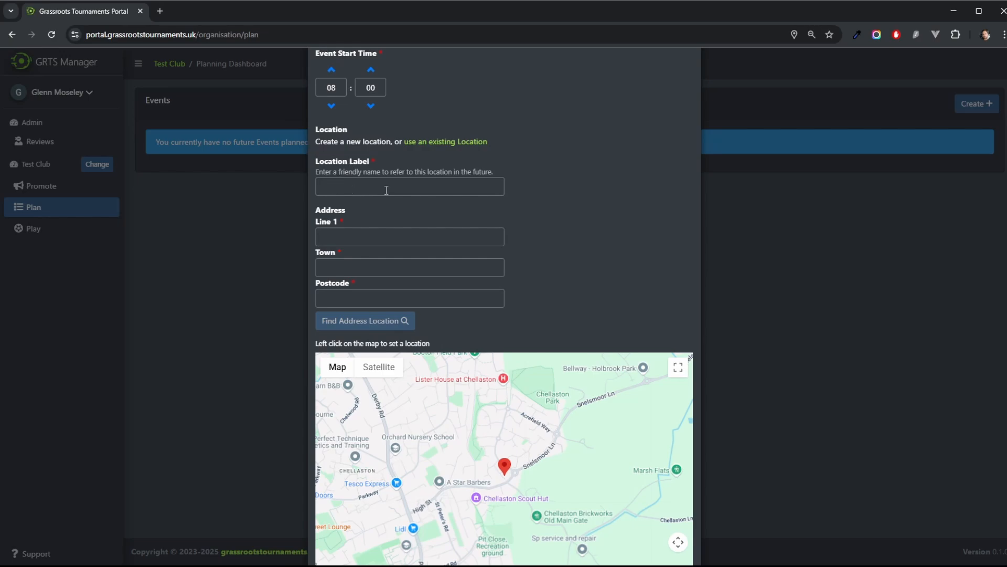
Step: Create the event at the existing Alvaston Park location and open the new event
{"action": "left_click", "coordinate": [447, 142]}
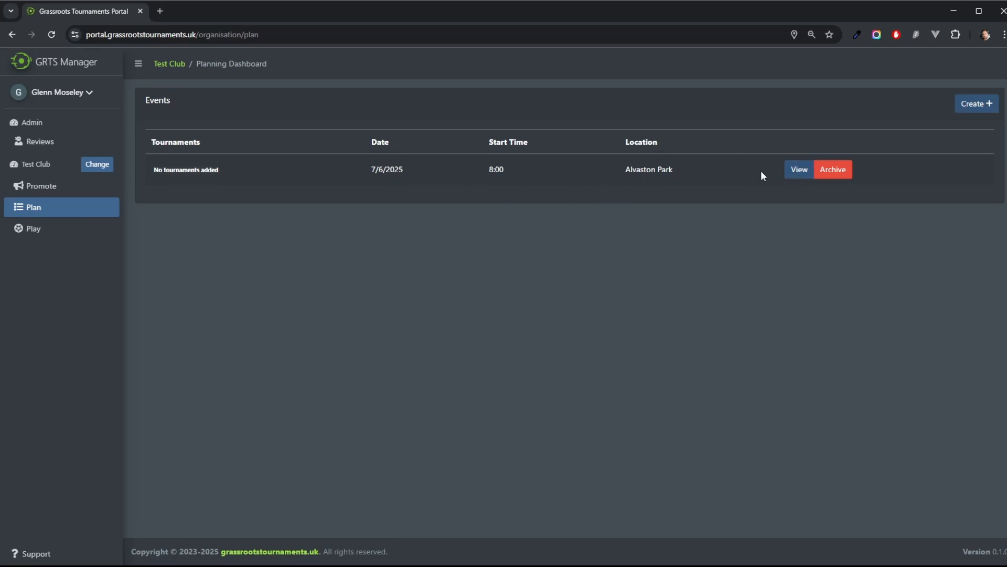
{"action": "left_click_drag", "start_coordinate": [240, 172], "coordinate": [143, 169]}
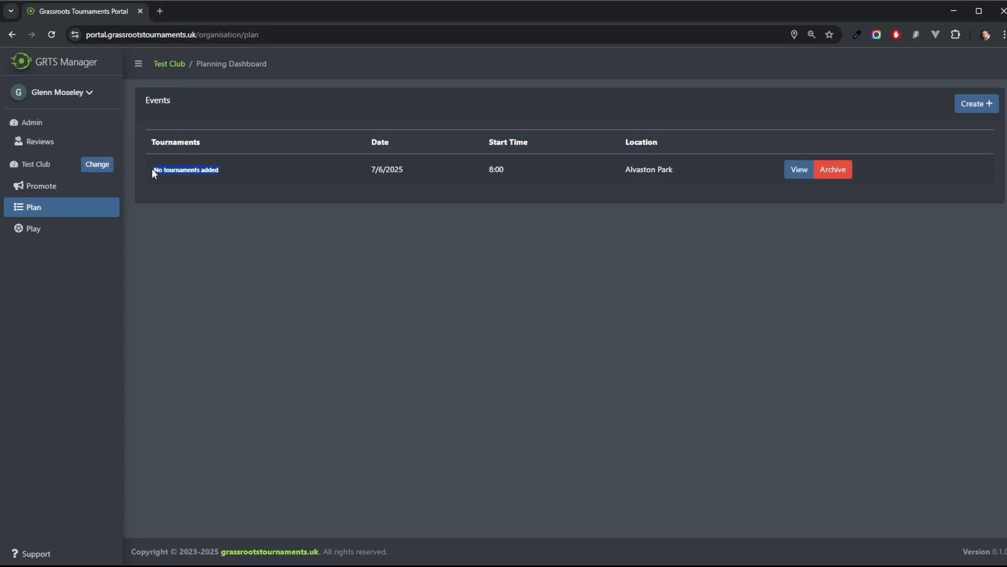
{"action": "left_click", "coordinate": [798, 169]}
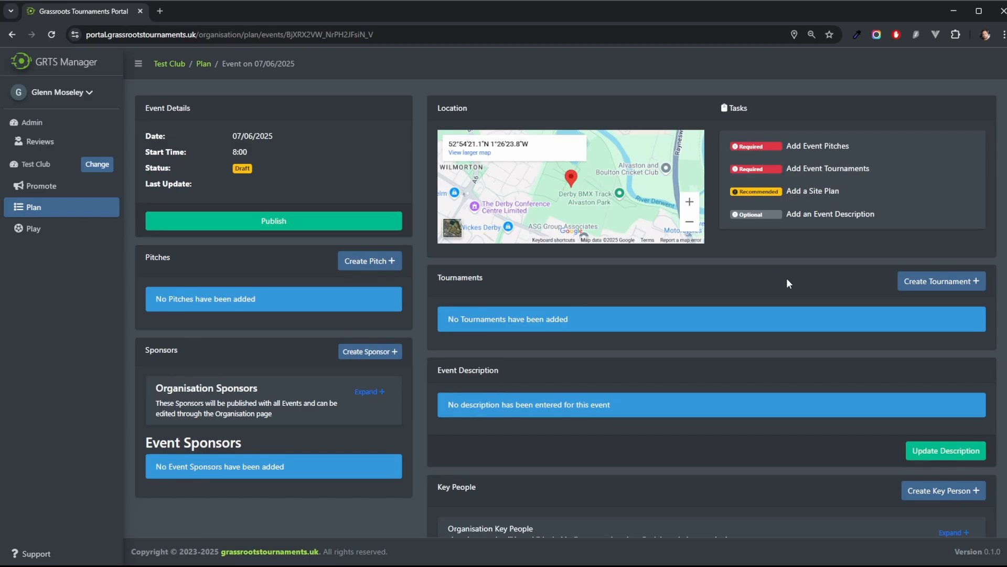
Step: Create pitch 1 suitable for the 7 v 7 game format
{"action": "left_click", "coordinate": [364, 265]}
{"action": "left_click", "coordinate": [382, 132]}
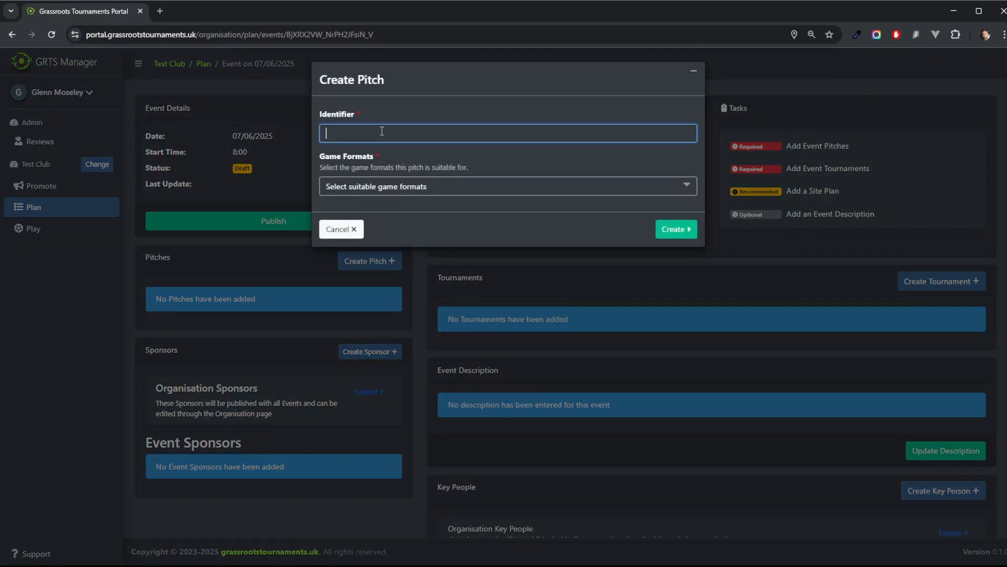
{"action": "type", "text": "1"}
{"action": "left_click", "coordinate": [397, 188]}
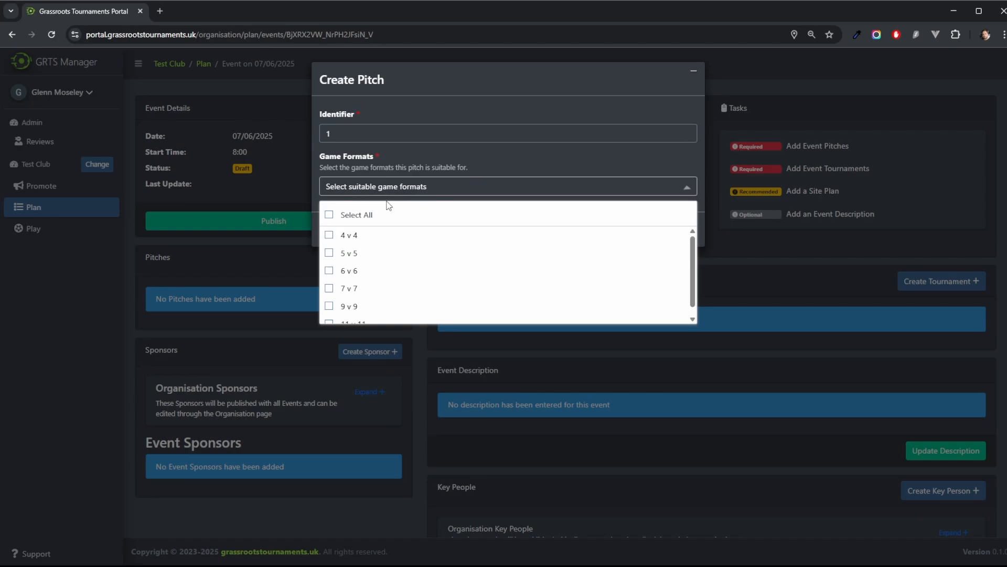
{"action": "left_click", "coordinate": [330, 288]}
{"action": "left_click", "coordinate": [461, 156]}
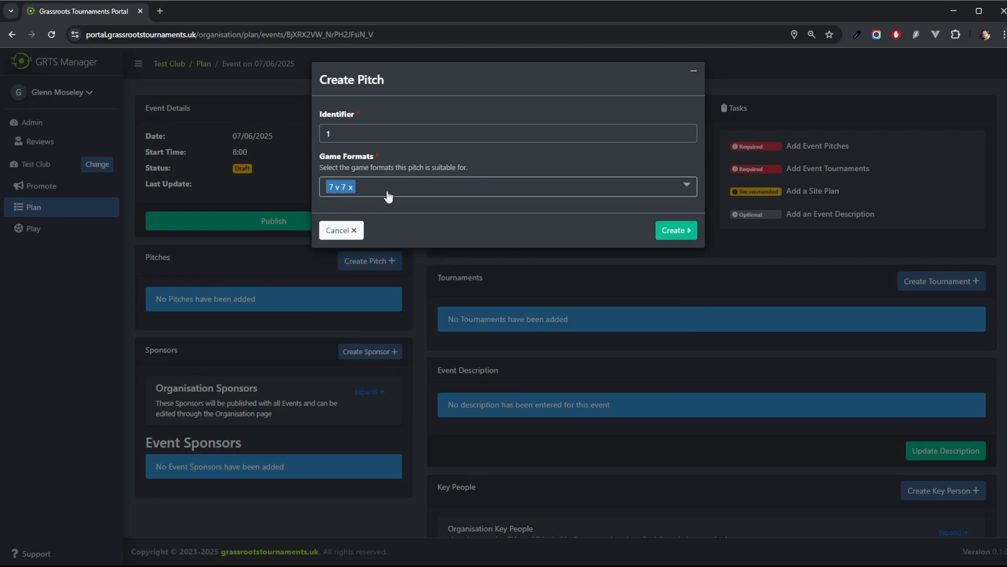
{"action": "left_click", "coordinate": [667, 232]}
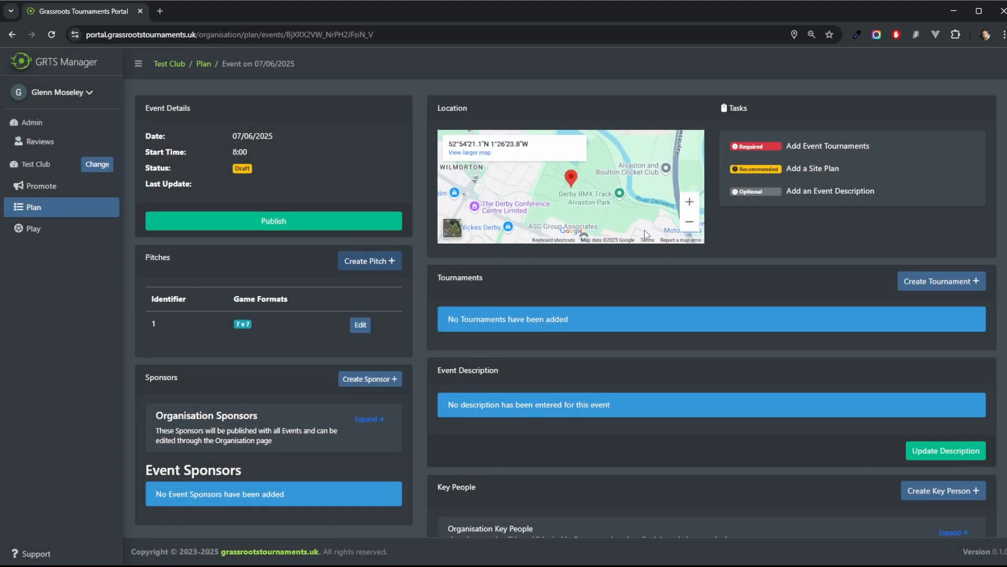
Step: Create pitch 2 suitable for the 7 v 7 game format
{"action": "left_click", "coordinate": [350, 261]}
{"action": "left_click", "coordinate": [339, 134]}
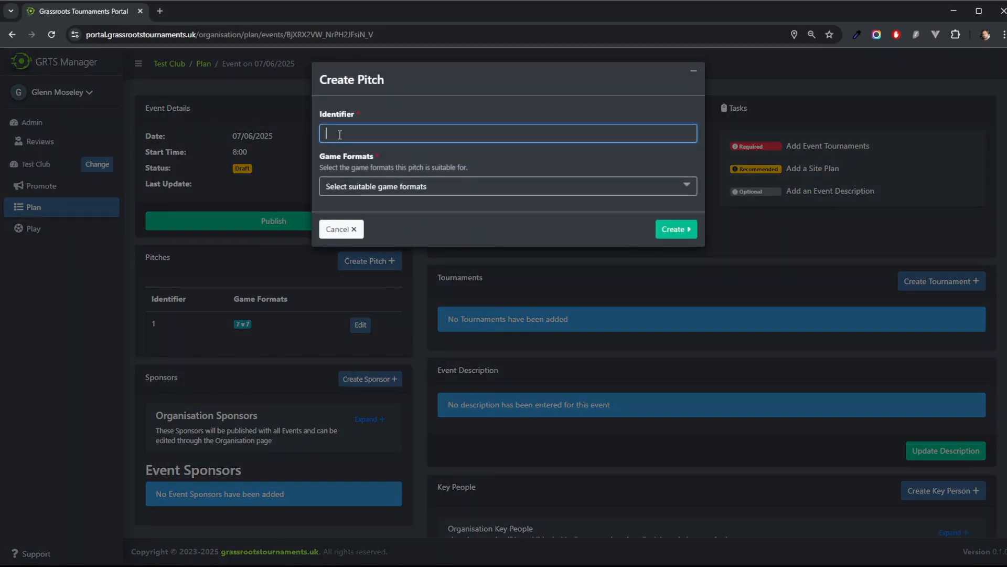
{"action": "type", "text": "2"}
{"action": "left_click", "coordinate": [349, 187]}
{"action": "left_click", "coordinate": [331, 289]}
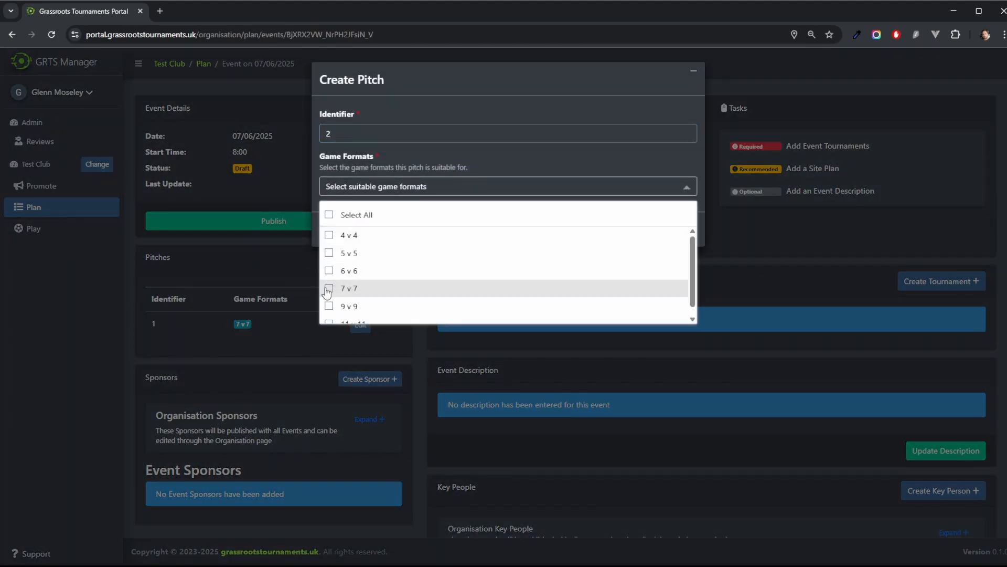
{"action": "left_click", "coordinate": [471, 164]}
{"action": "left_click", "coordinate": [681, 232]}
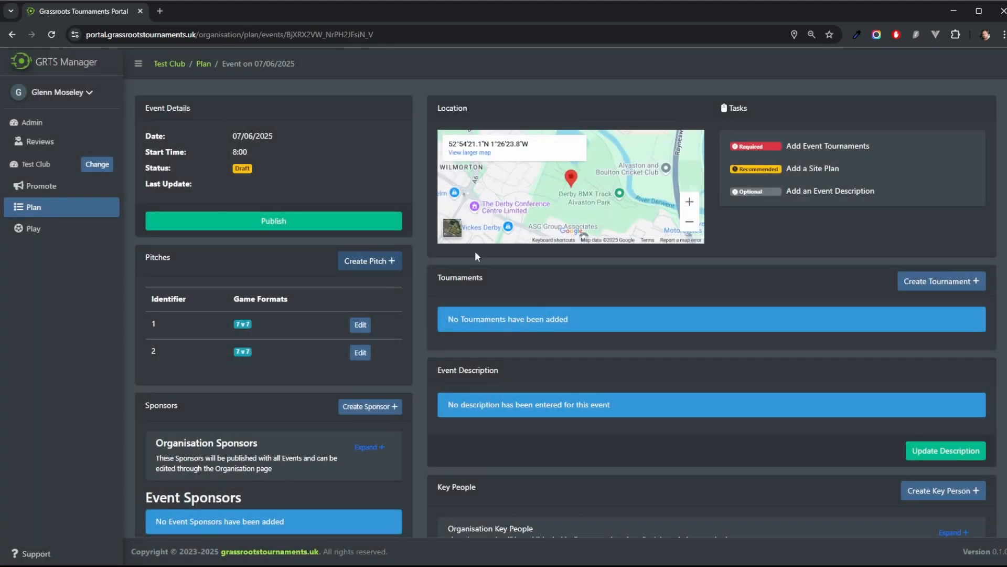
Step: Create pitch 3 suitable for the 7 v 7 game format
{"action": "left_click", "coordinate": [363, 261]}
{"action": "left_click", "coordinate": [337, 132]}
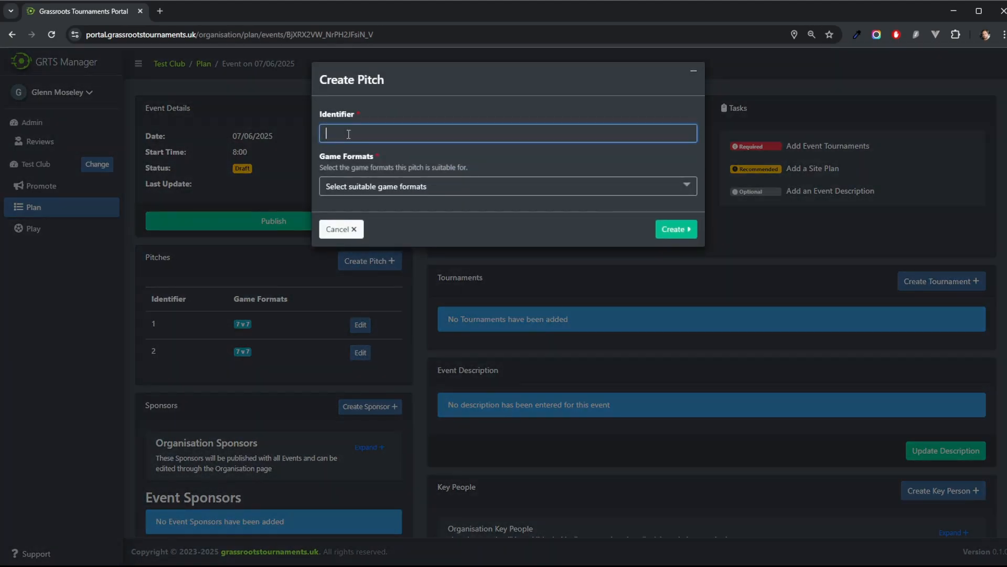
{"action": "type", "text": "3"}
{"action": "left_click", "coordinate": [363, 193]}
{"action": "left_click", "coordinate": [330, 290]}
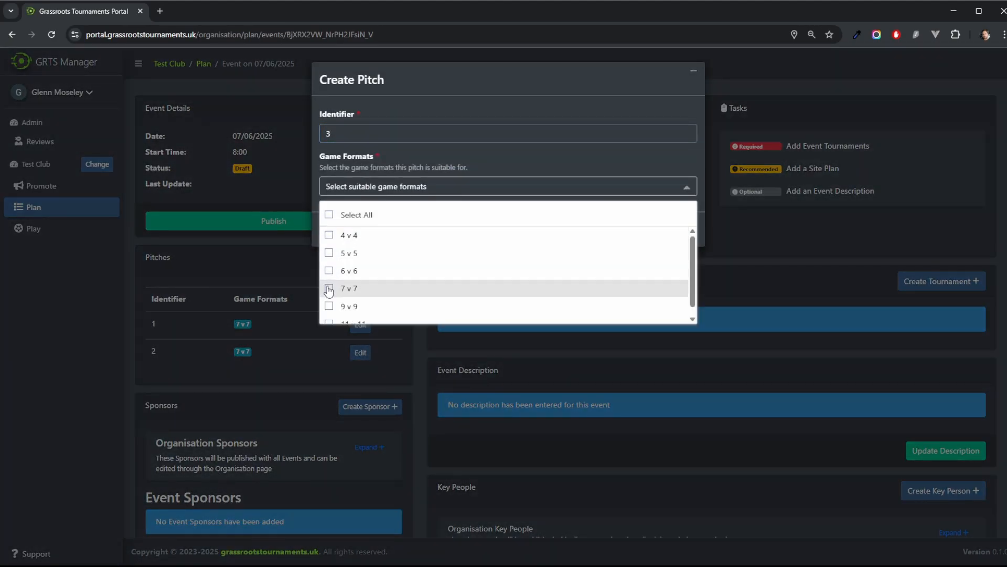
{"action": "left_click", "coordinate": [612, 177]}
{"action": "left_click", "coordinate": [676, 233]}
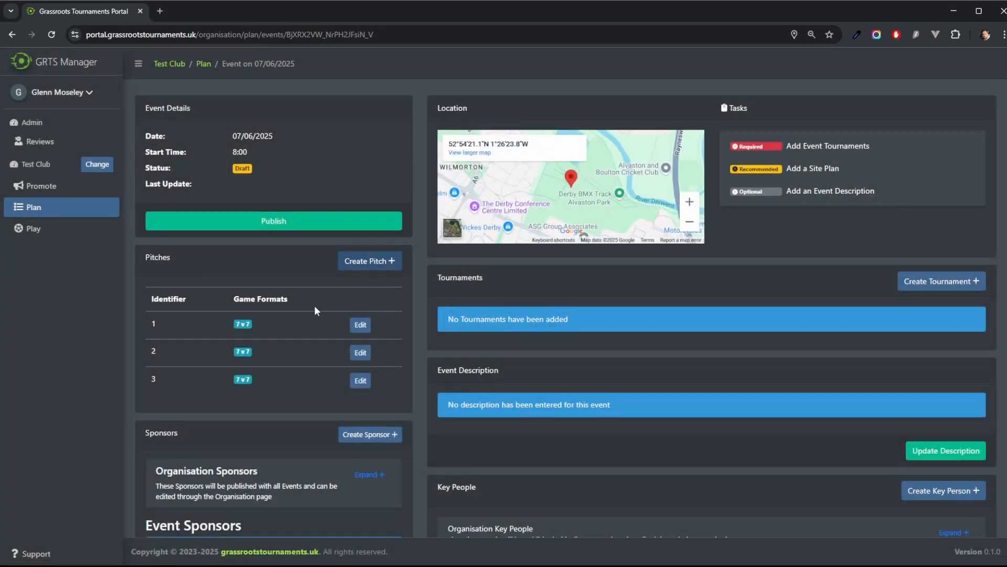
Step: Create pitch 4 suitable for the 7 v 7 game format
{"action": "left_click", "coordinate": [363, 260]}
{"action": "left_click", "coordinate": [360, 132]}
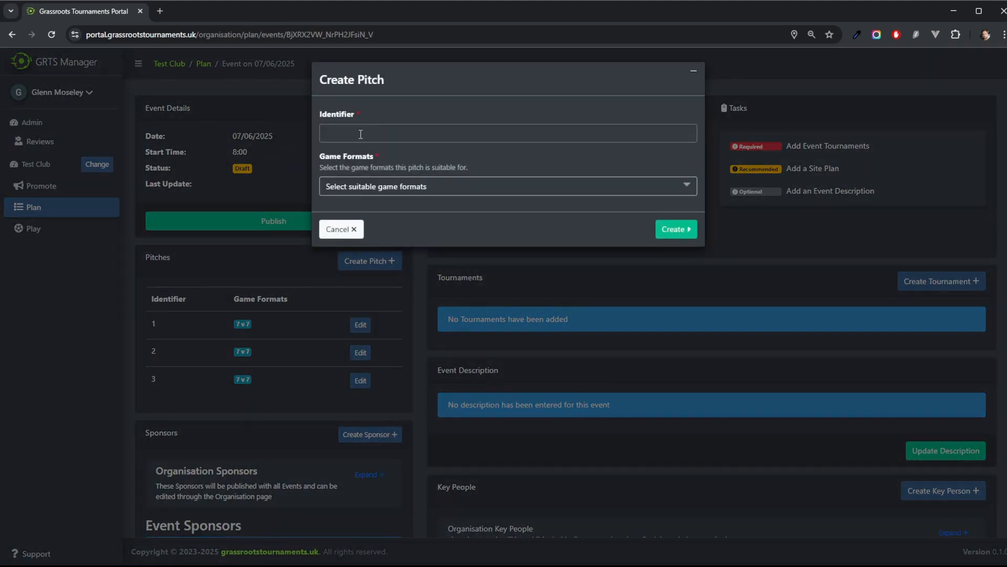
{"action": "type", "text": "4"}
{"action": "left_click", "coordinate": [352, 190]}
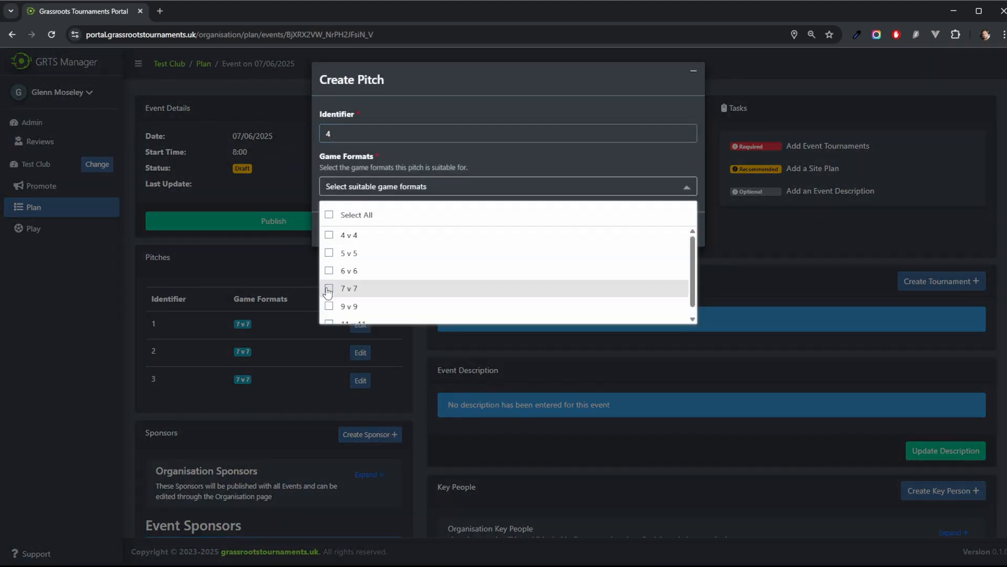
{"action": "left_click", "coordinate": [329, 290]}
{"action": "left_click", "coordinate": [571, 162]}
{"action": "left_click", "coordinate": [676, 233]}
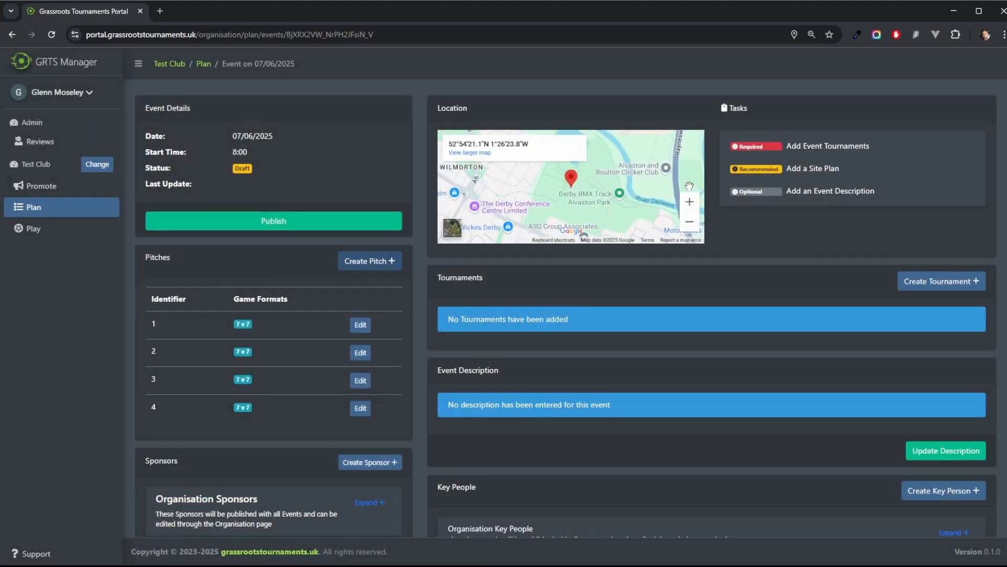
Step: Add an event sponsor named Pekton with its logo image uploaded
{"action": "scroll", "coordinate": [685, 368], "scroll_direction": "down", "scroll_amount": 2}
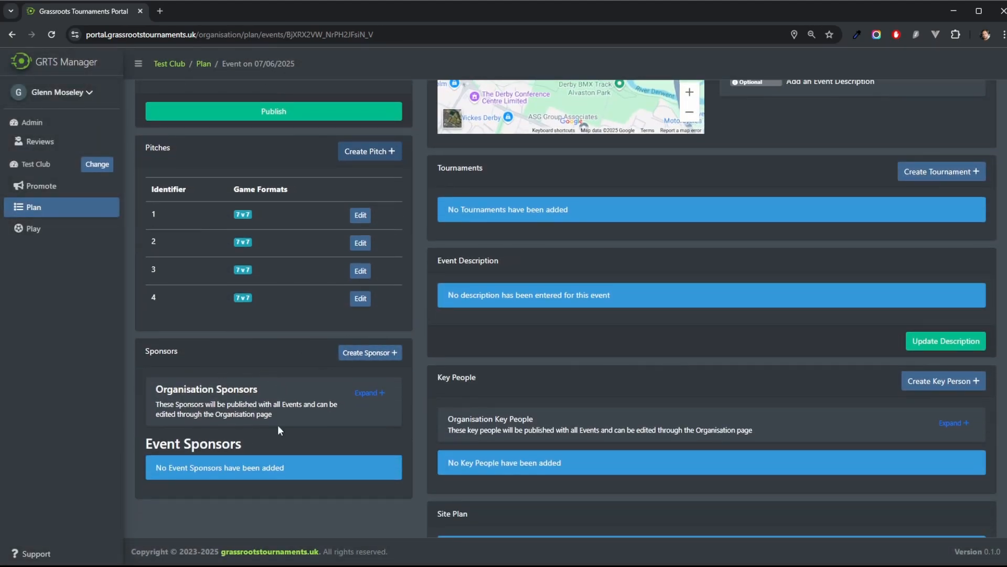
{"action": "left_click", "coordinate": [366, 353]}
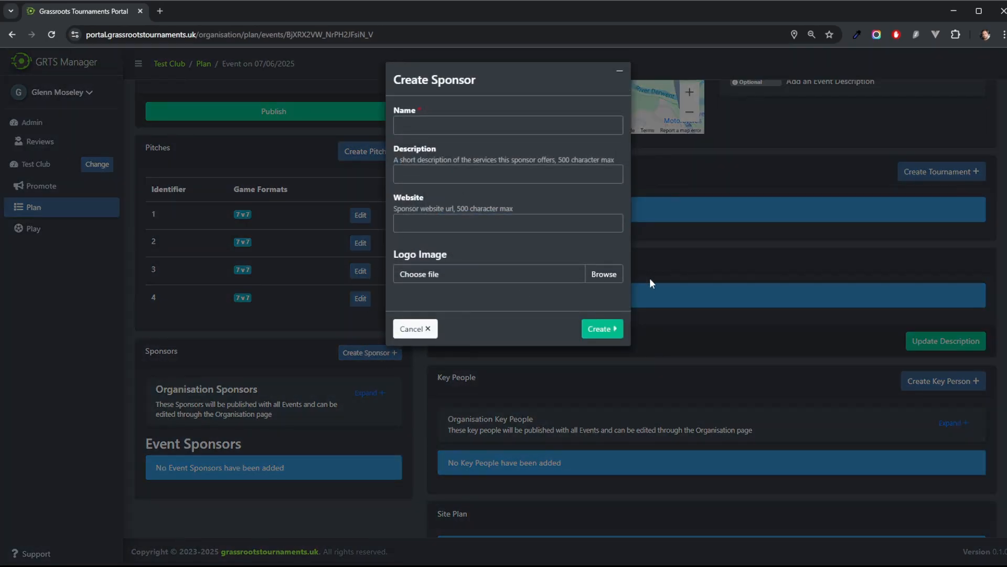
{"action": "left_click", "coordinate": [602, 275]}
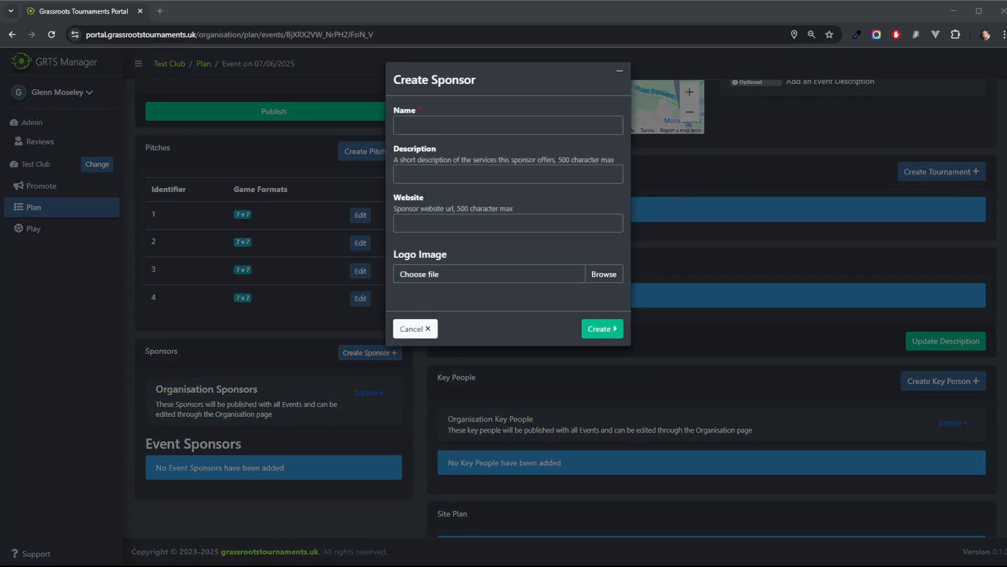
{"action": "double_click", "coordinate": [201, 168]}
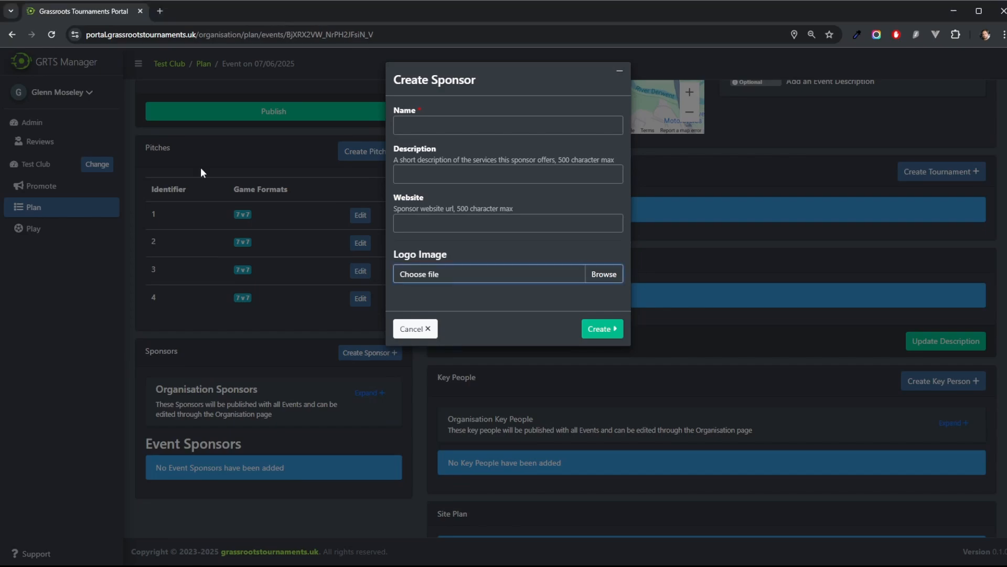
{"action": "left_click", "coordinate": [419, 121]}
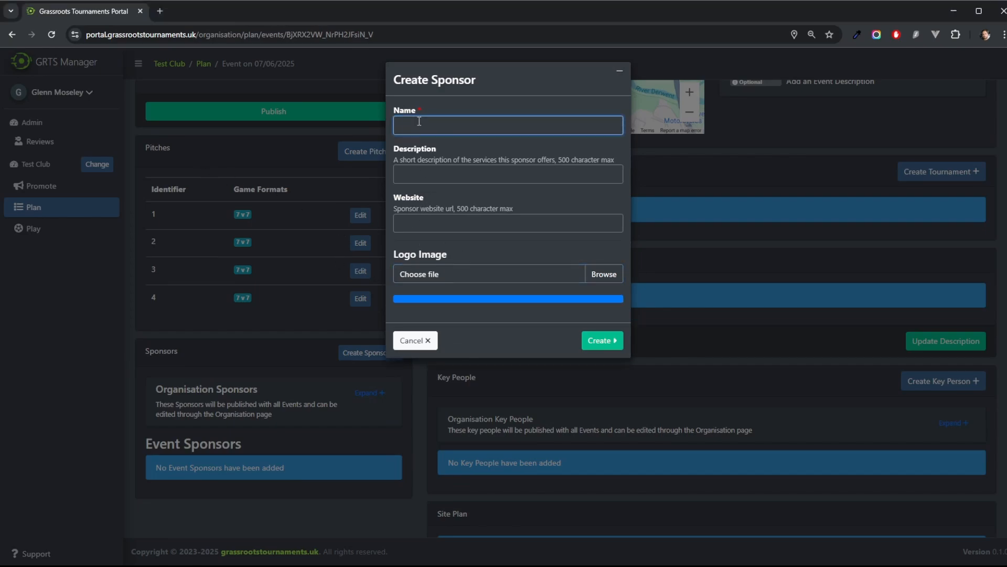
{"action": "left_click", "coordinate": [539, 101]}
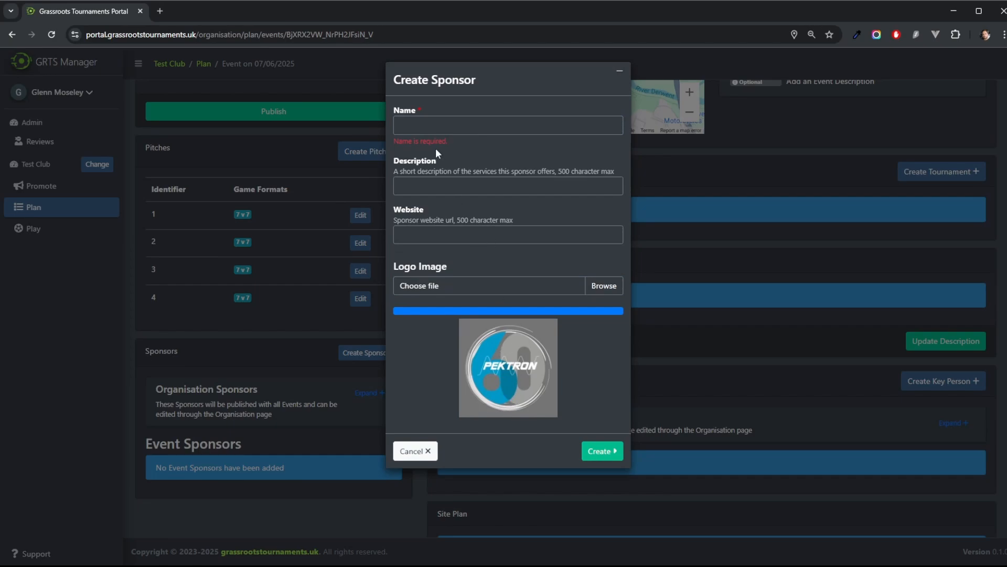
{"action": "left_click", "coordinate": [425, 126]}
{"action": "type", "text": "Pekton"}
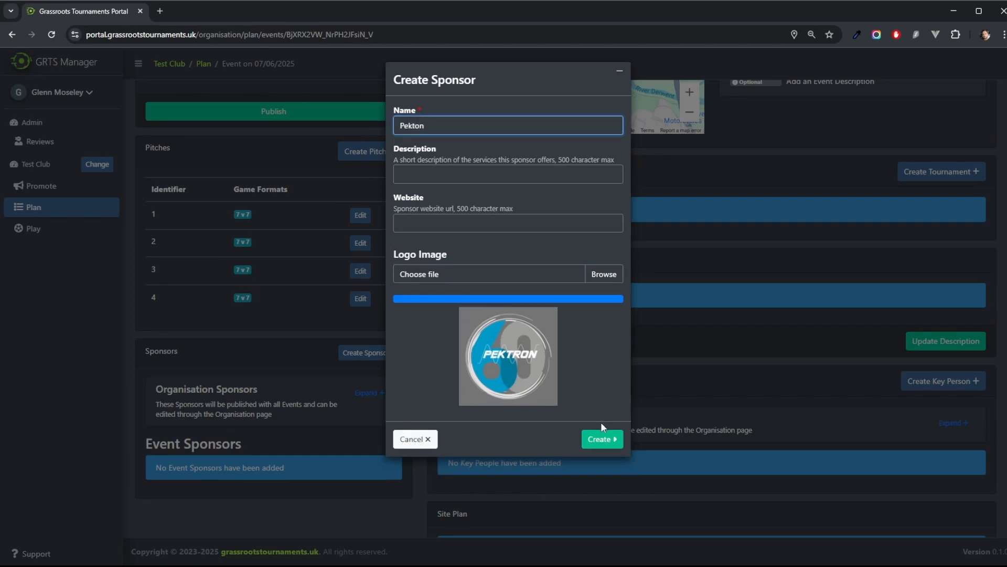
{"action": "left_click", "coordinate": [600, 440]}
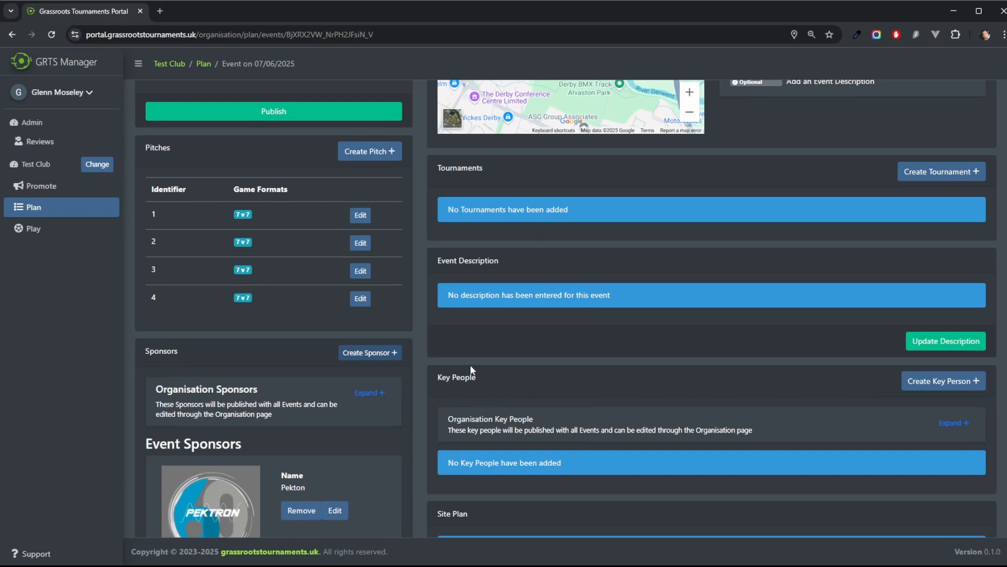
Step: Add a second event sponsor named Spectron with its logo image uploaded
{"action": "scroll", "coordinate": [470, 364], "scroll_direction": "down", "scroll_amount": 1}
{"action": "left_click", "coordinate": [359, 300]}
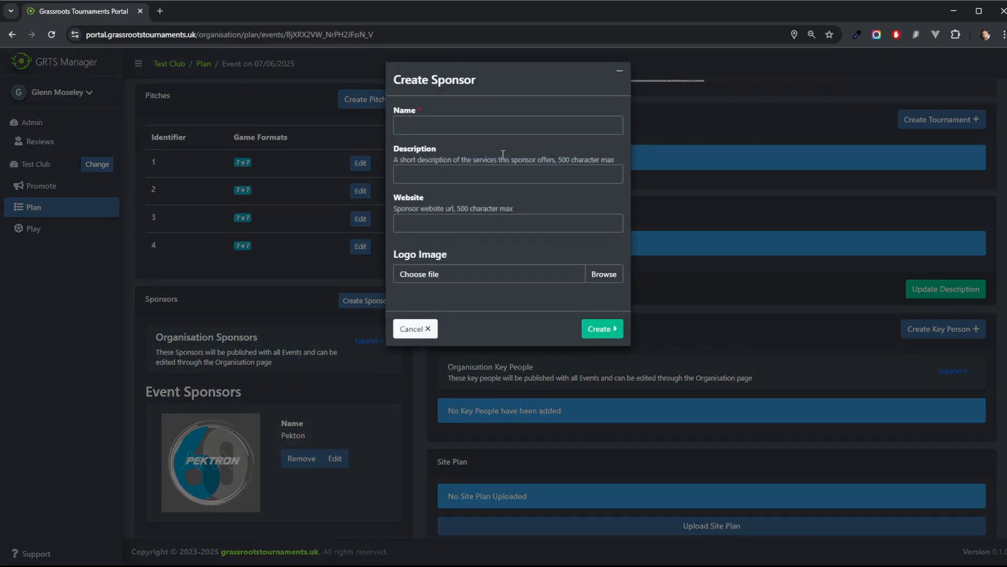
{"action": "left_click", "coordinate": [490, 124]}
{"action": "left_click", "coordinate": [606, 274]}
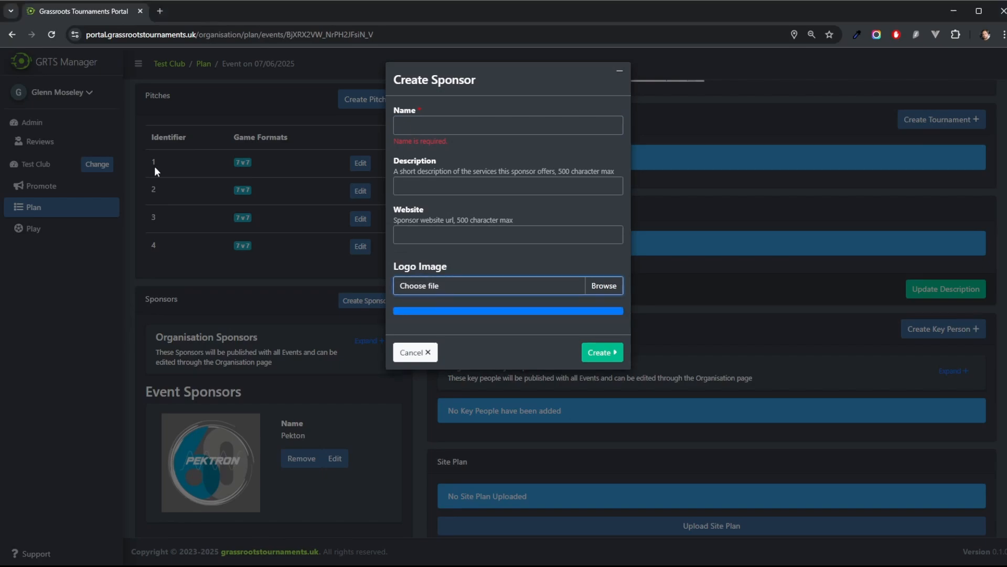
{"action": "left_click", "coordinate": [446, 128]}
{"action": "type", "text": "Spectron"}
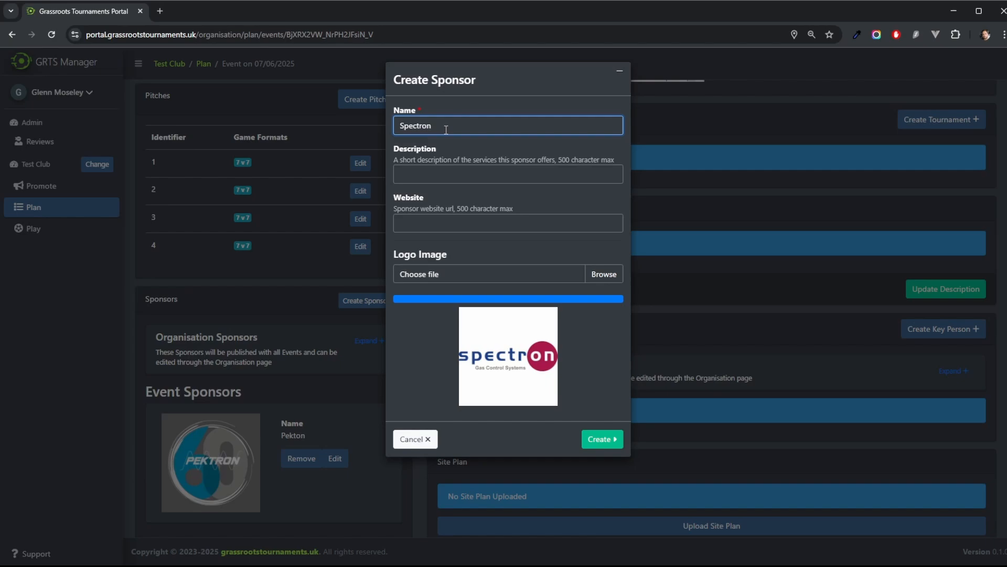
{"action": "left_click", "coordinate": [431, 174]}
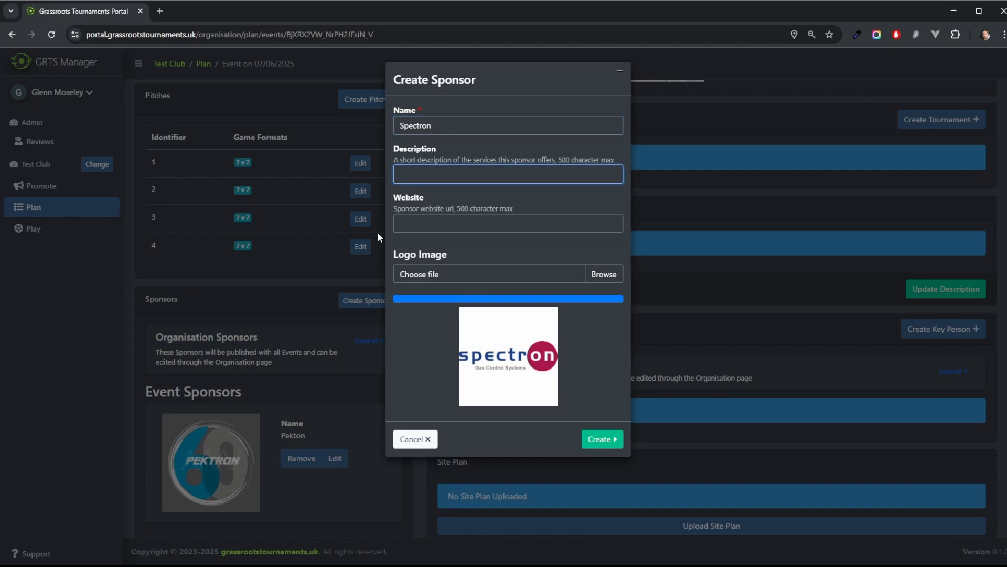
{"action": "left_click", "coordinate": [414, 227]}
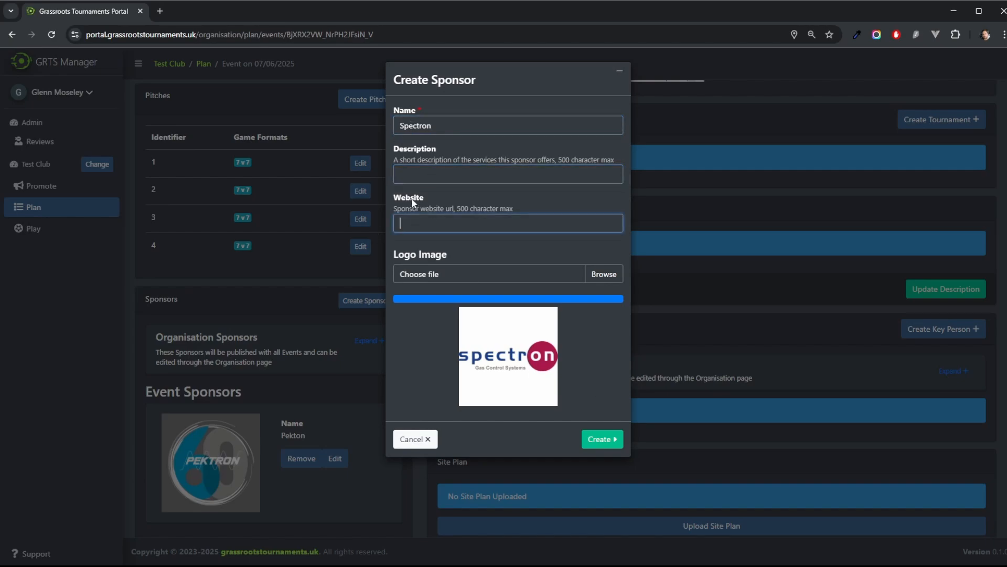
{"action": "left_click", "coordinate": [603, 441]}
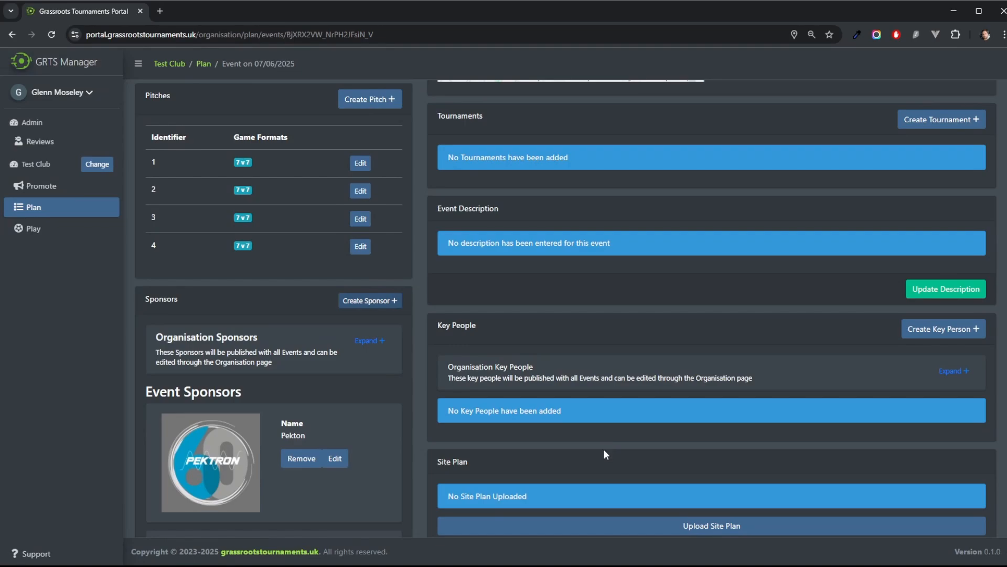
Step: Create a key person with their full name, the position Organiser, and their e-mail address as contact
{"action": "left_click", "coordinate": [946, 329]}
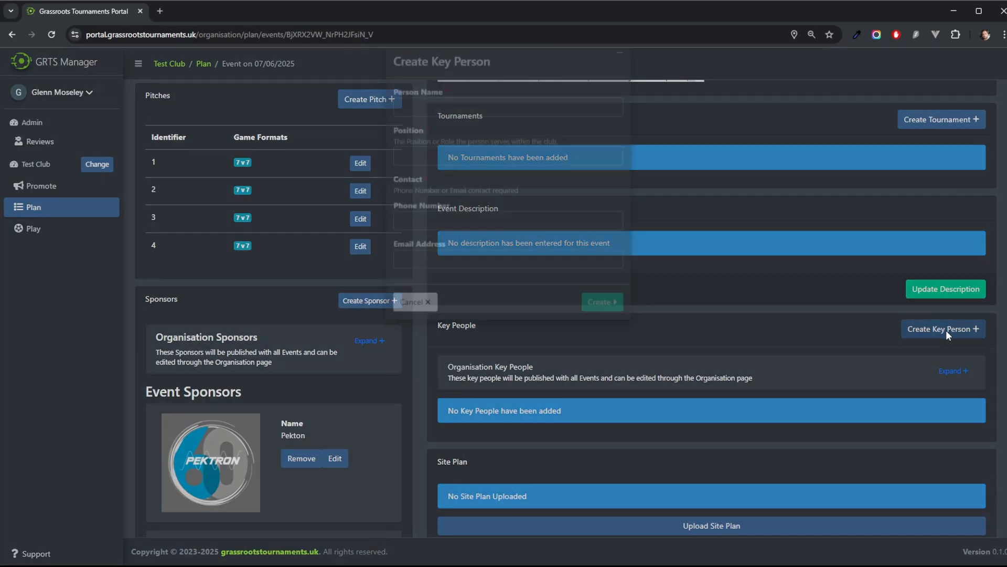
{"action": "left_click", "coordinate": [424, 124]}
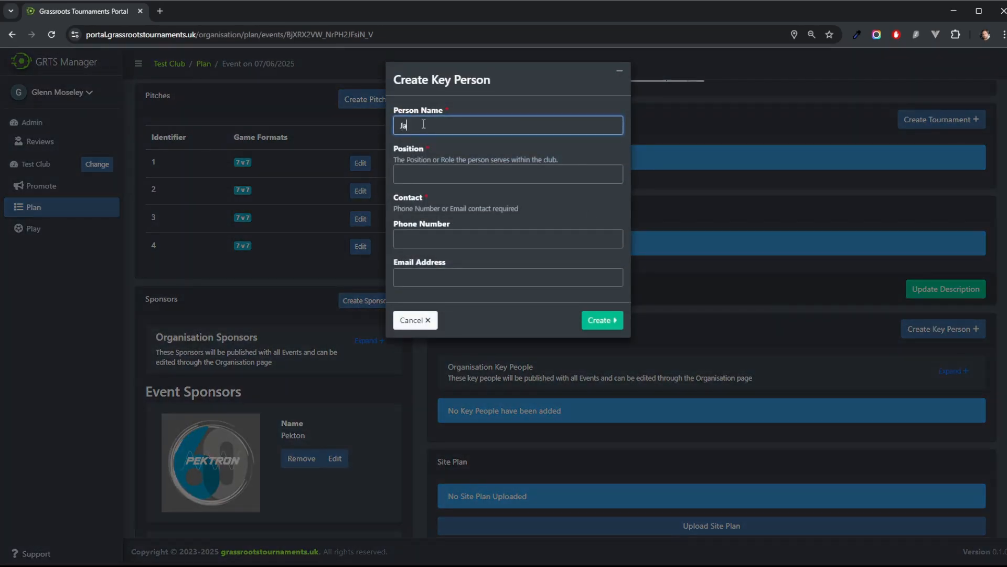
{"action": "left_click", "coordinate": [426, 174]}
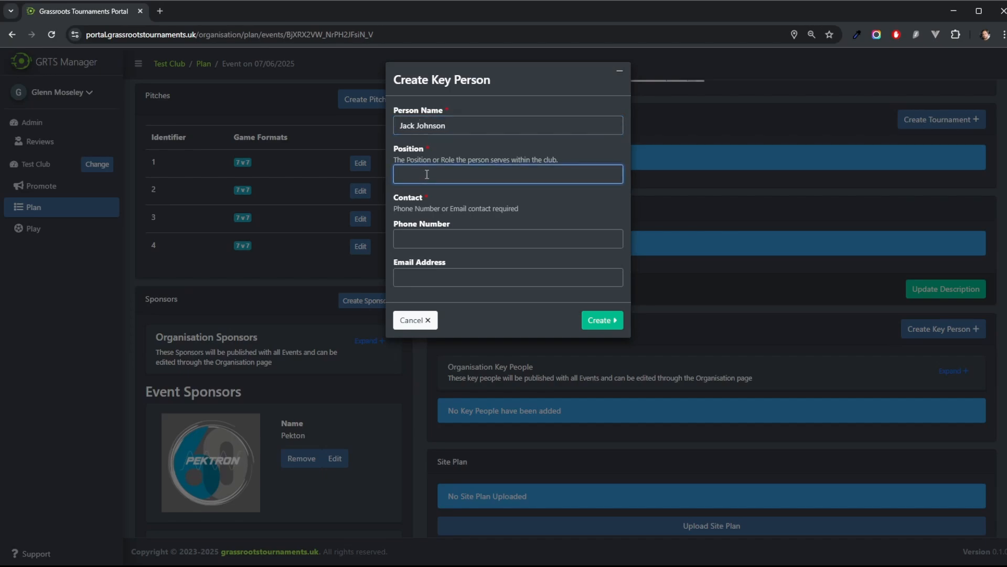
{"action": "type", "text": "Organiser"}
{"action": "left_click", "coordinate": [435, 241]}
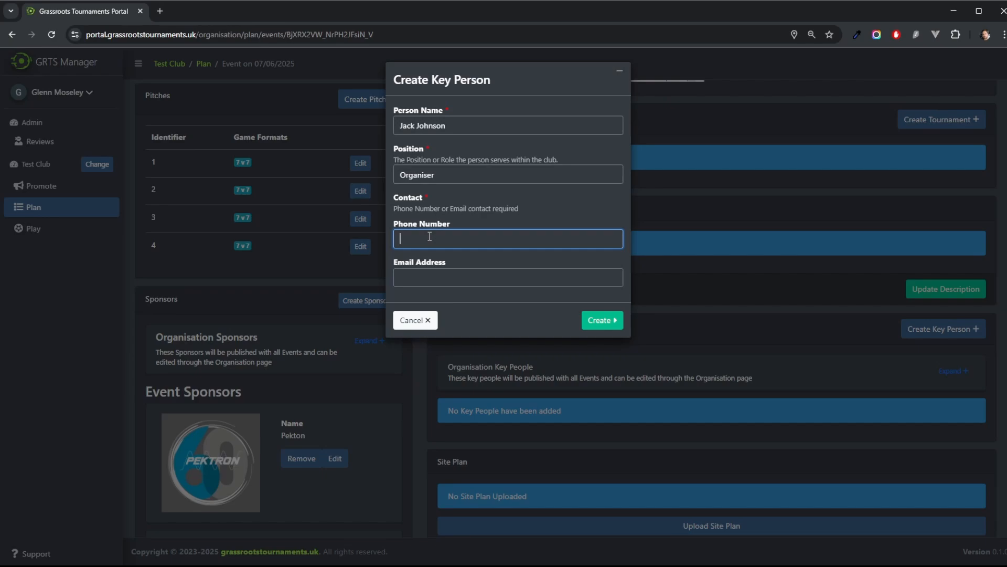
{"action": "left_click", "coordinate": [433, 275]}
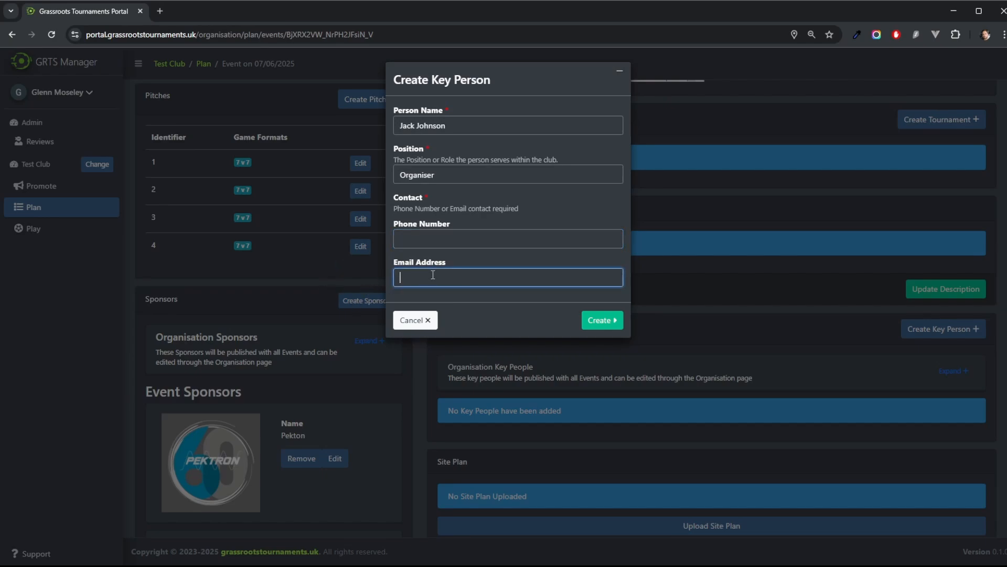
{"action": "left_click", "coordinate": [606, 321]}
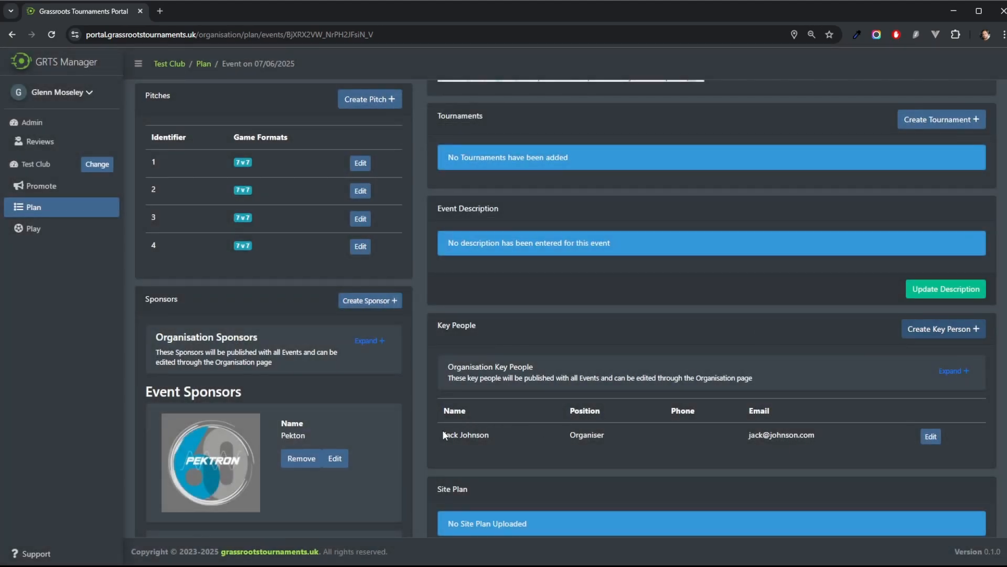
Step: Upload and save the event site plan image
{"action": "left_click_drag", "start_coordinate": [444, 434], "coordinate": [849, 424]}
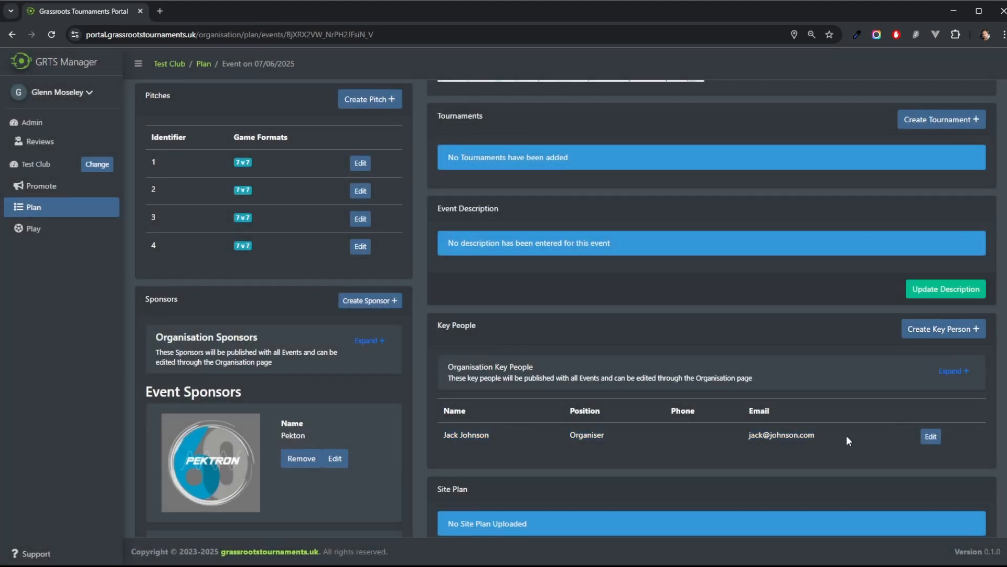
{"action": "scroll", "coordinate": [777, 362], "scroll_direction": "down", "scroll_amount": 2}
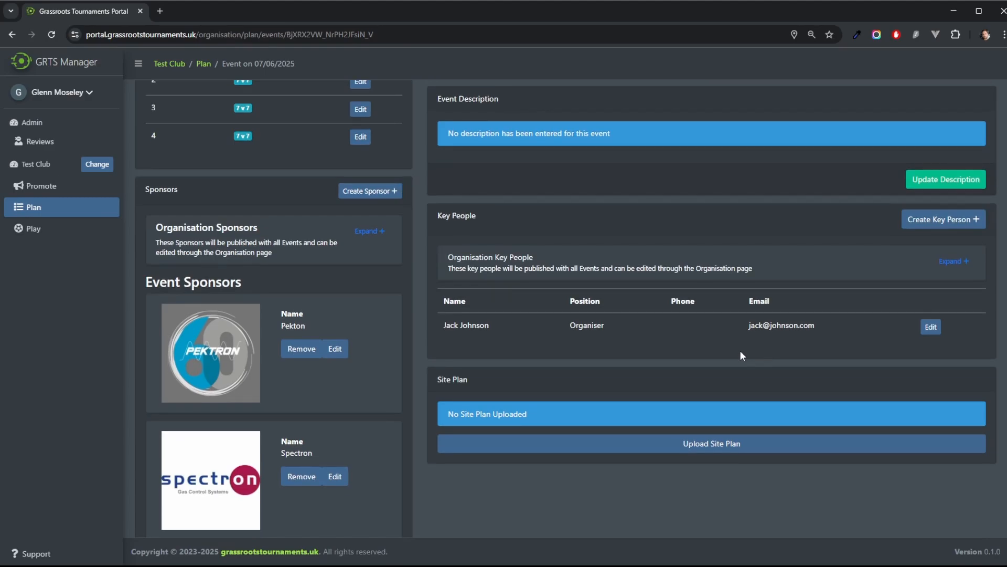
{"action": "left_click", "coordinate": [711, 446]}
{"action": "left_click", "coordinate": [470, 117]}
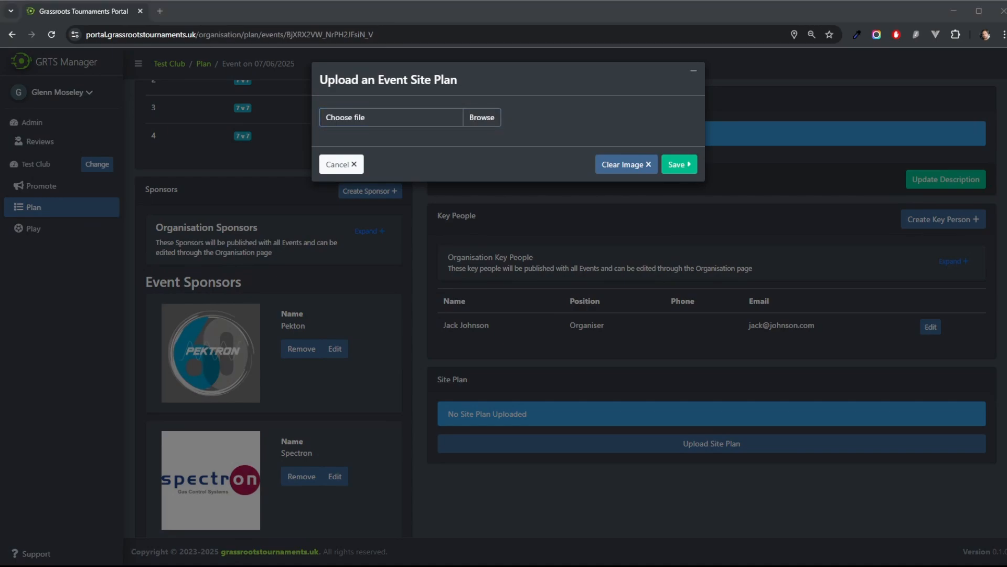
{"action": "double_click", "coordinate": [248, 171]}
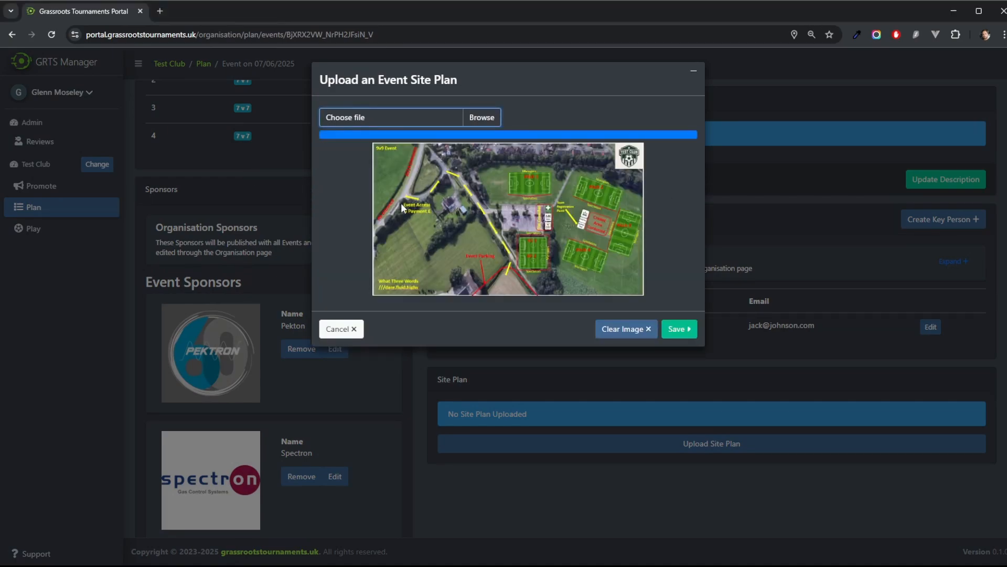
{"action": "left_click", "coordinate": [676, 328]}
Step: Create a competitive U10 tournament for mixed genders in the 7 v 7 game format
{"action": "scroll", "coordinate": [838, 358], "scroll_direction": "down", "scroll_amount": 5}
{"action": "scroll", "coordinate": [838, 358], "scroll_direction": "down", "scroll_amount": 1}
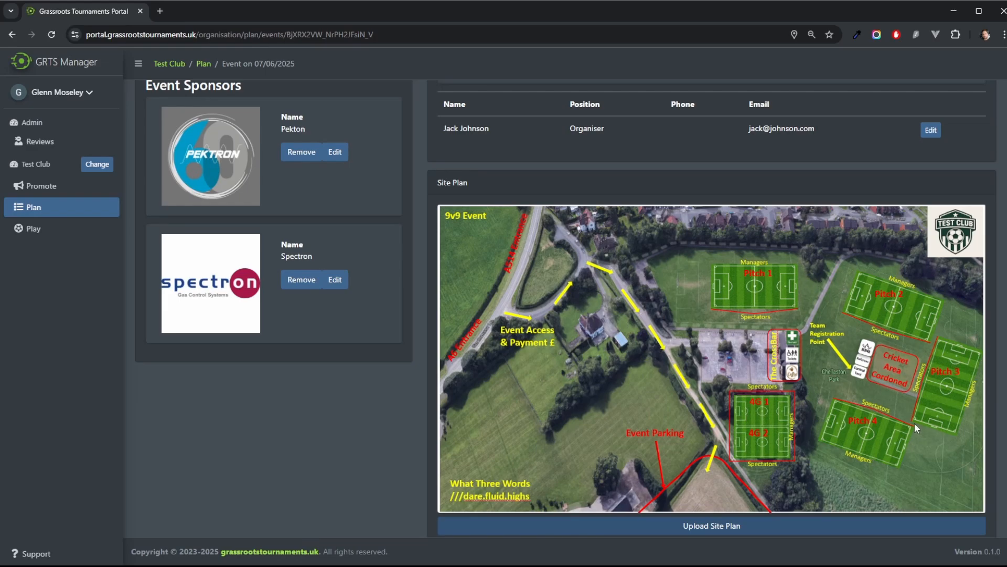
{"action": "scroll", "coordinate": [381, 425], "scroll_direction": "up", "scroll_amount": 6}
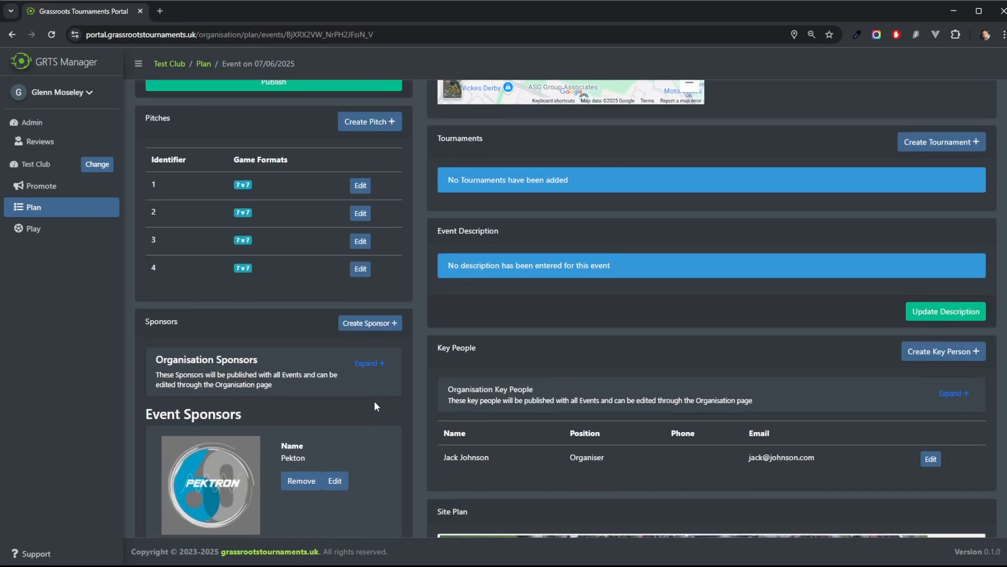
{"action": "scroll", "coordinate": [650, 378], "scroll_direction": "up", "scroll_amount": 3}
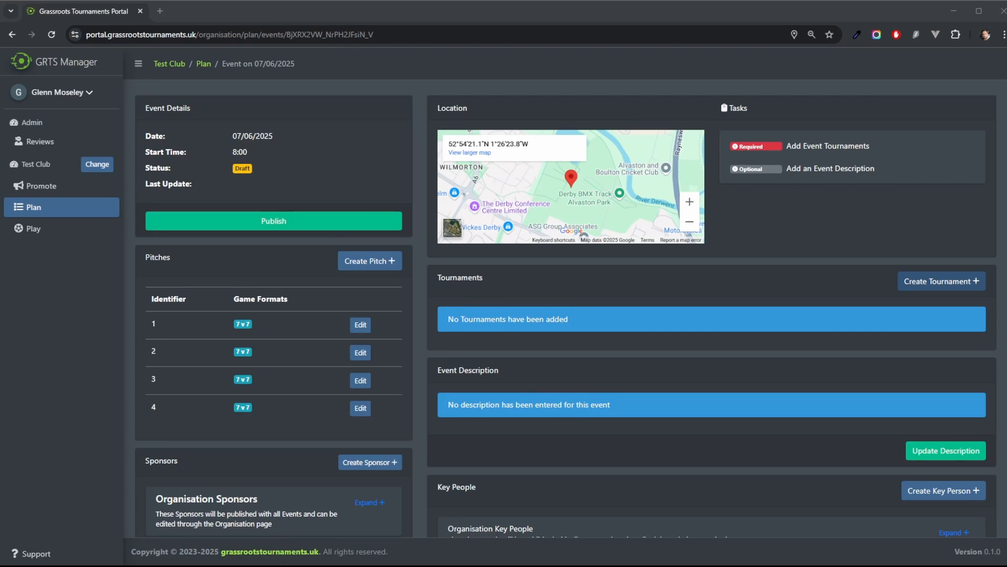
{"action": "left_click", "coordinate": [942, 281]}
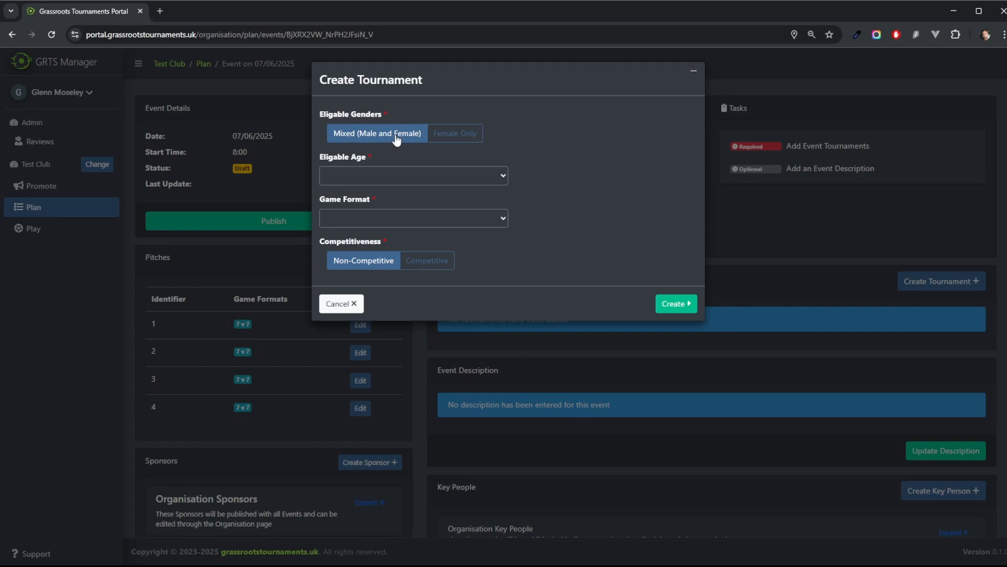
{"action": "left_click", "coordinate": [404, 178]}
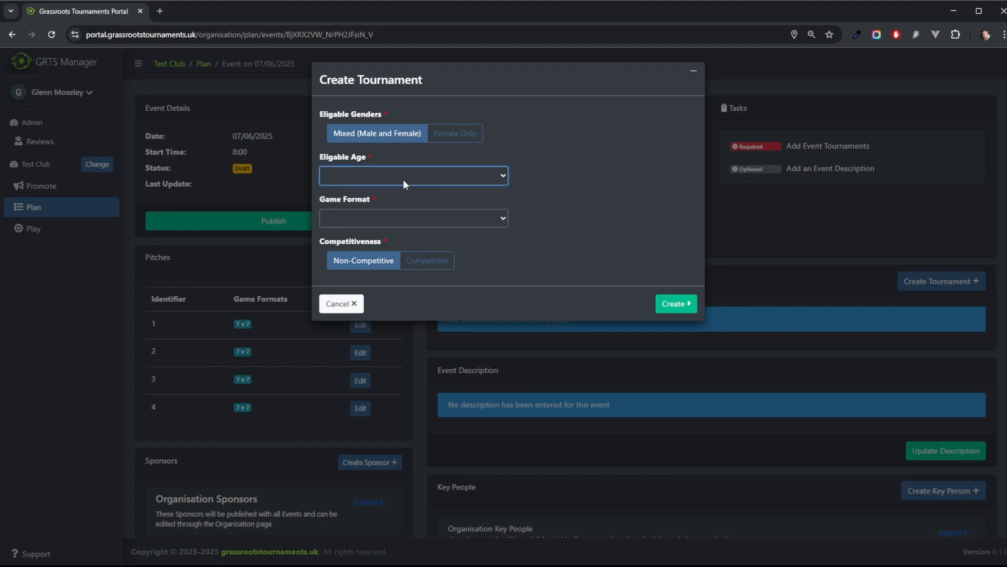
{"action": "left_click", "coordinate": [335, 268]}
{"action": "left_click", "coordinate": [329, 248]}
{"action": "left_click", "coordinate": [376, 215]}
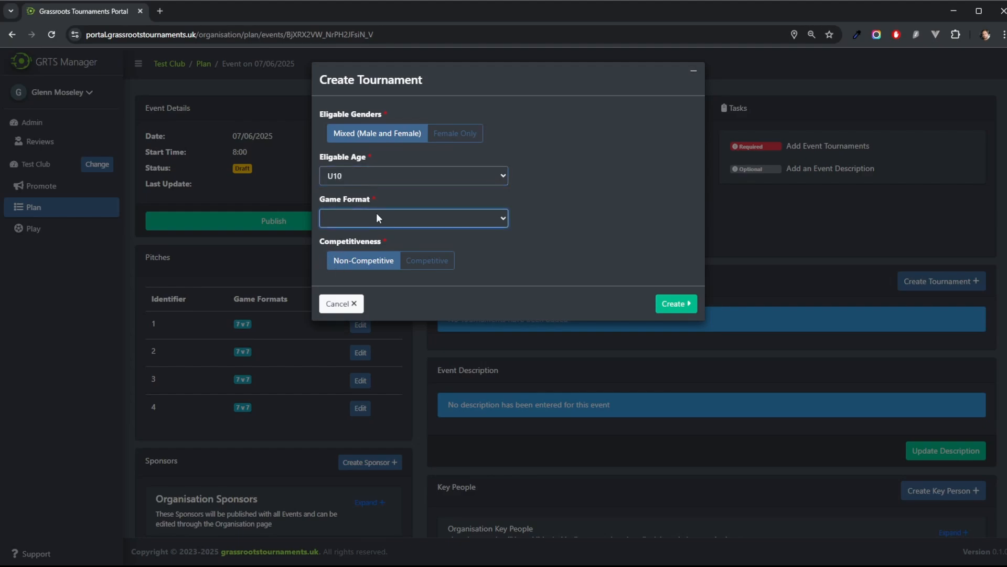
{"action": "left_click", "coordinate": [336, 283]}
{"action": "left_click", "coordinate": [427, 262]}
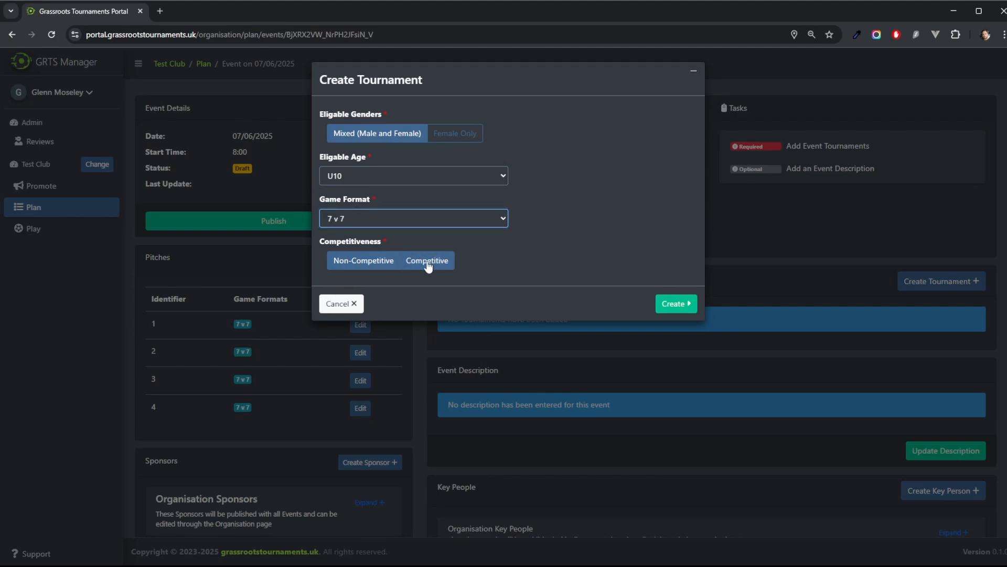
{"action": "left_click", "coordinate": [428, 262]}
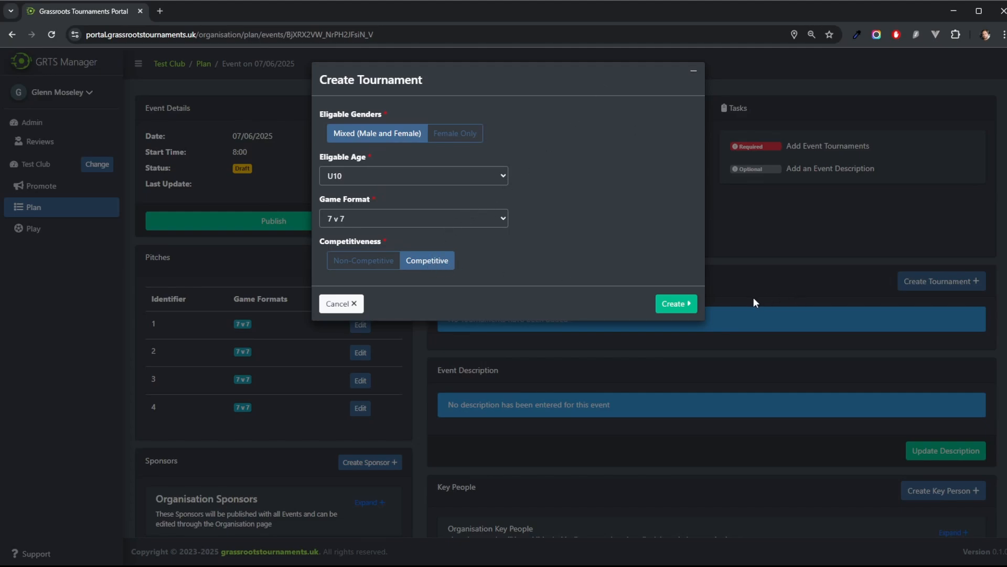
{"action": "left_click", "coordinate": [672, 304]}
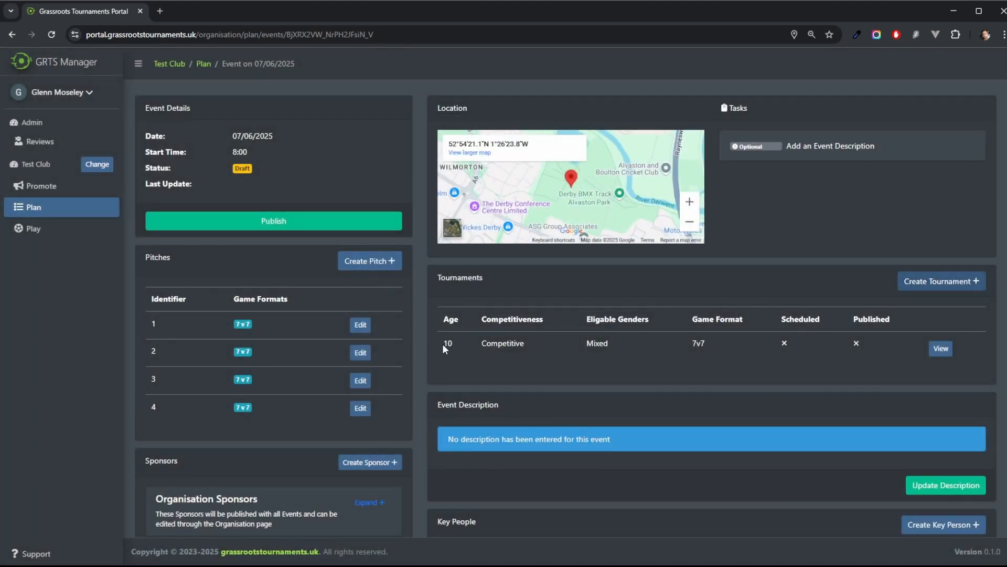
Step: Open the tournament and start generating a Group and Elimination schedule for 16 teams
{"action": "left_click_drag", "start_coordinate": [442, 344], "coordinate": [839, 344]}
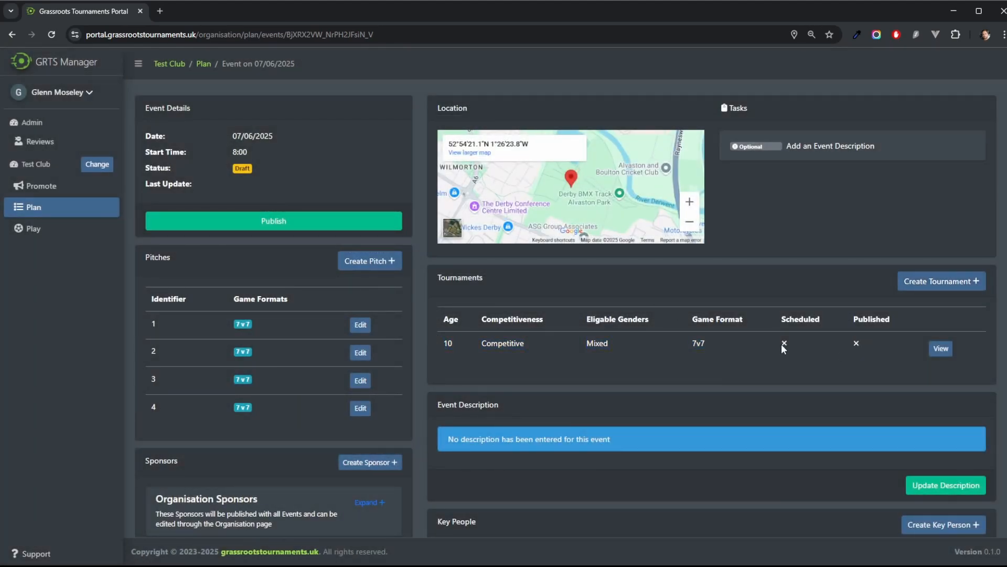
{"action": "left_click", "coordinate": [948, 353]}
{"action": "left_click", "coordinate": [939, 349]}
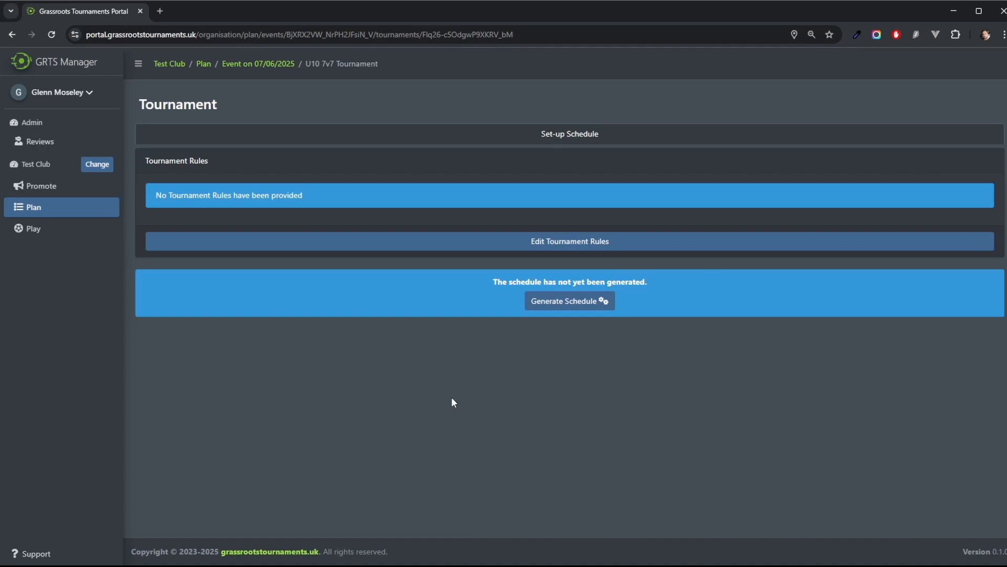
{"action": "left_click", "coordinate": [554, 302]}
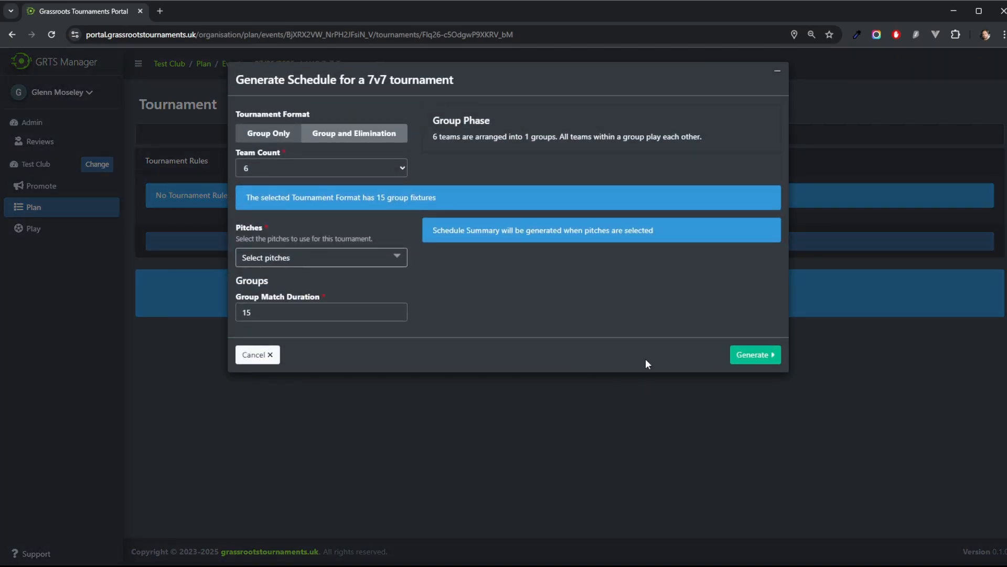
{"action": "left_click", "coordinate": [356, 136]}
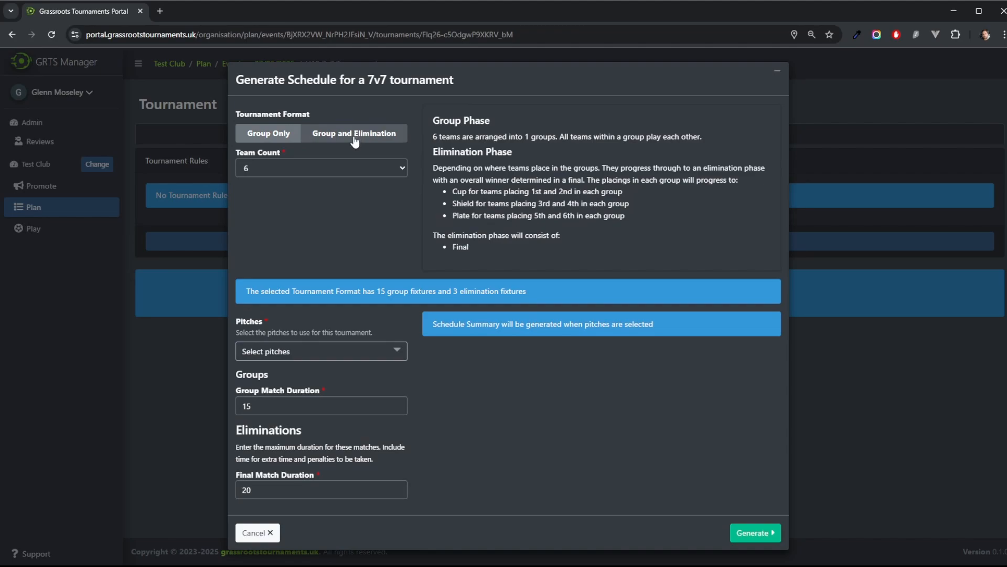
{"action": "left_click", "coordinate": [391, 166]}
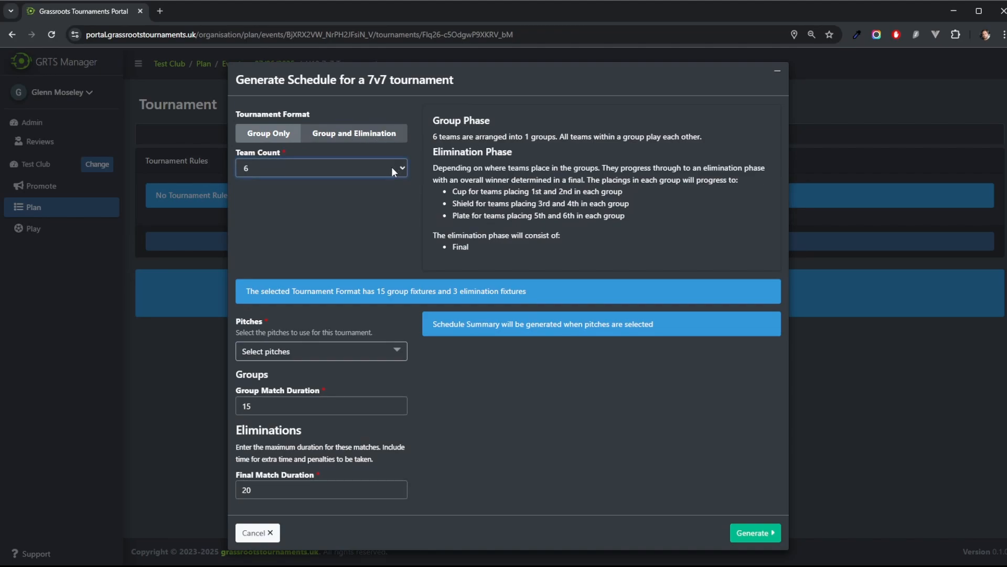
{"action": "type", "text": "16"}
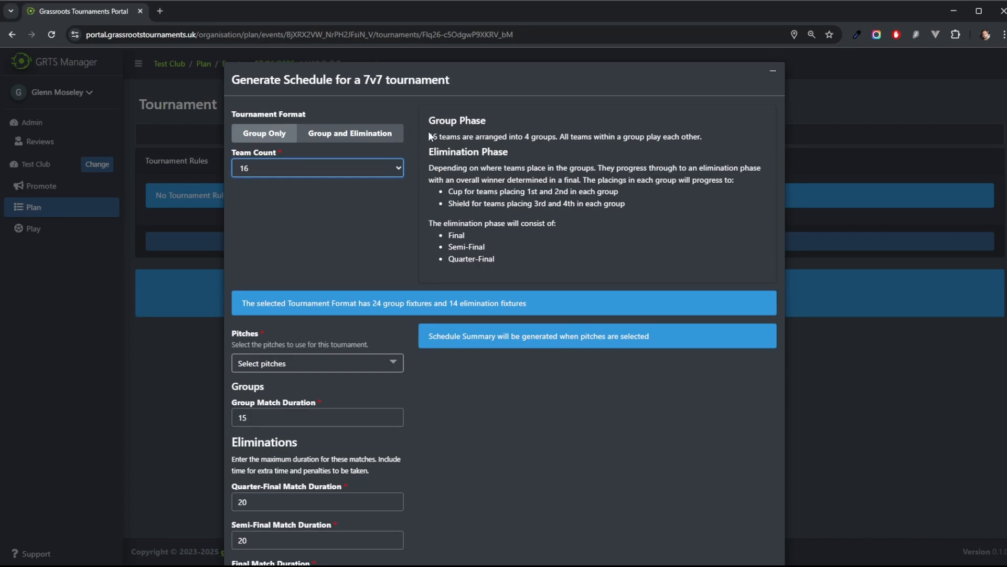
Step: Select all four pitches for the tournament and generate the schedule
{"action": "left_click_drag", "start_coordinate": [429, 136], "coordinate": [631, 180]}
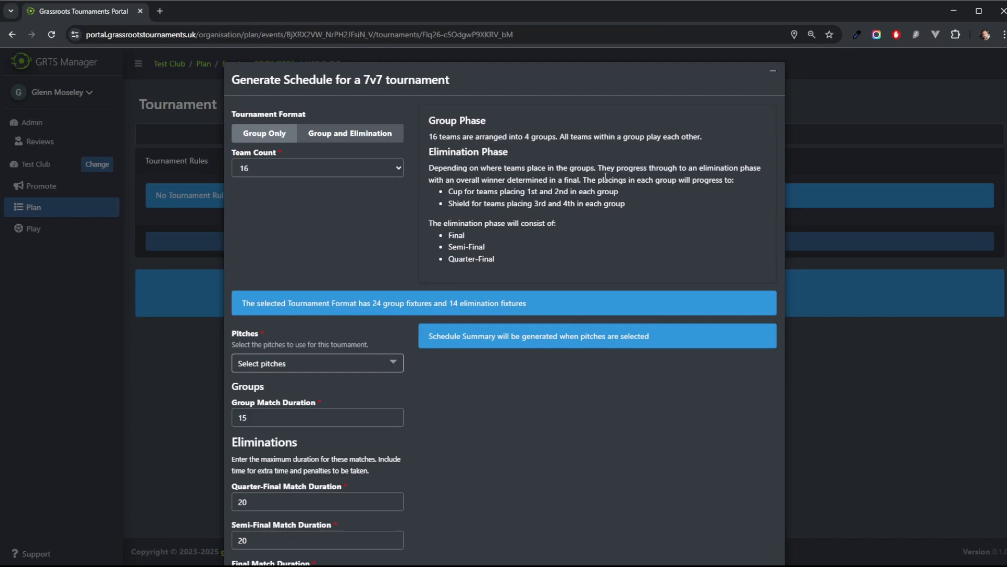
{"action": "left_click_drag", "start_coordinate": [597, 167], "coordinate": [755, 165]}
{"action": "scroll", "coordinate": [703, 252], "scroll_direction": "down", "scroll_amount": 2}
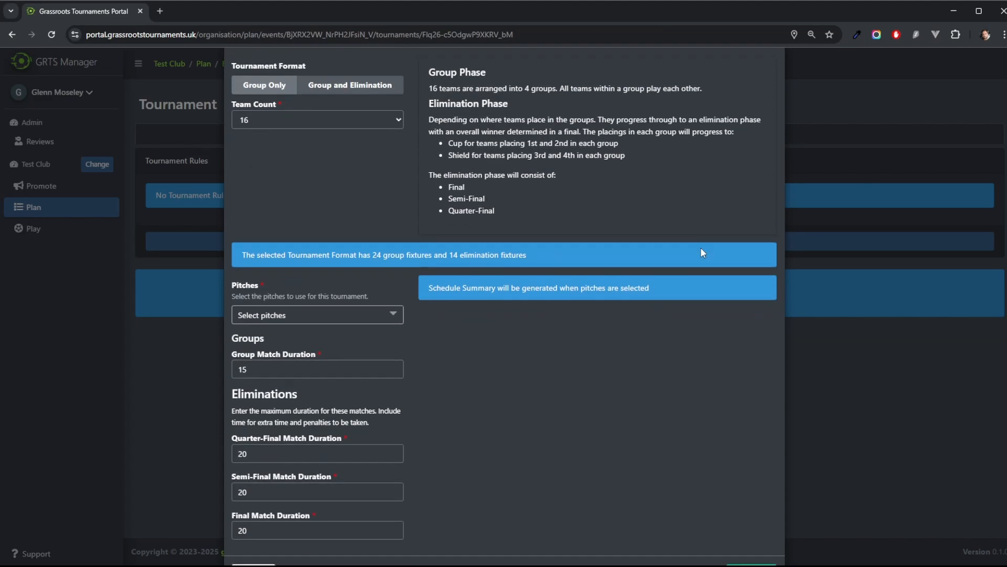
{"action": "left_click", "coordinate": [272, 277]}
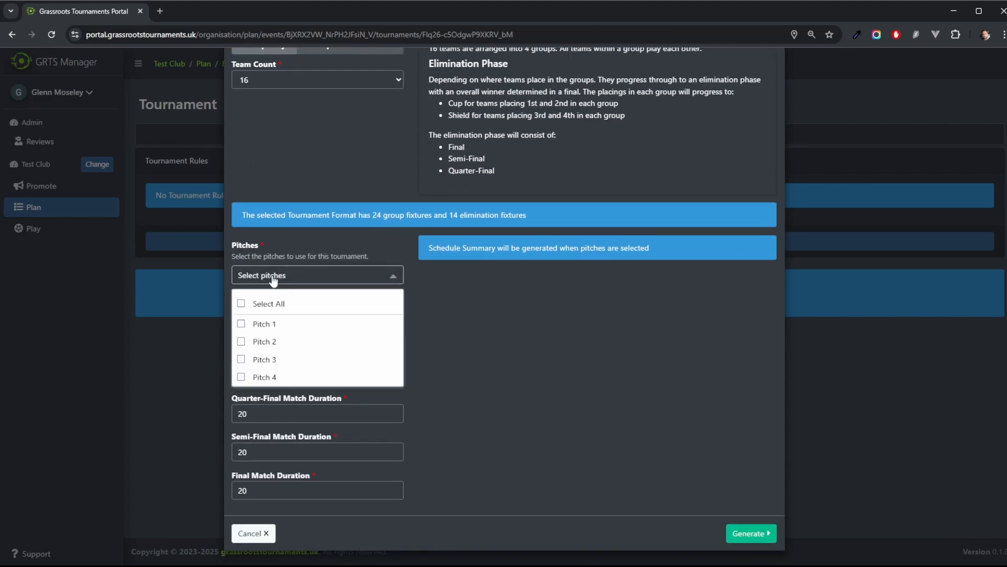
{"action": "left_click", "coordinate": [241, 304]}
{"action": "left_click", "coordinate": [603, 408]}
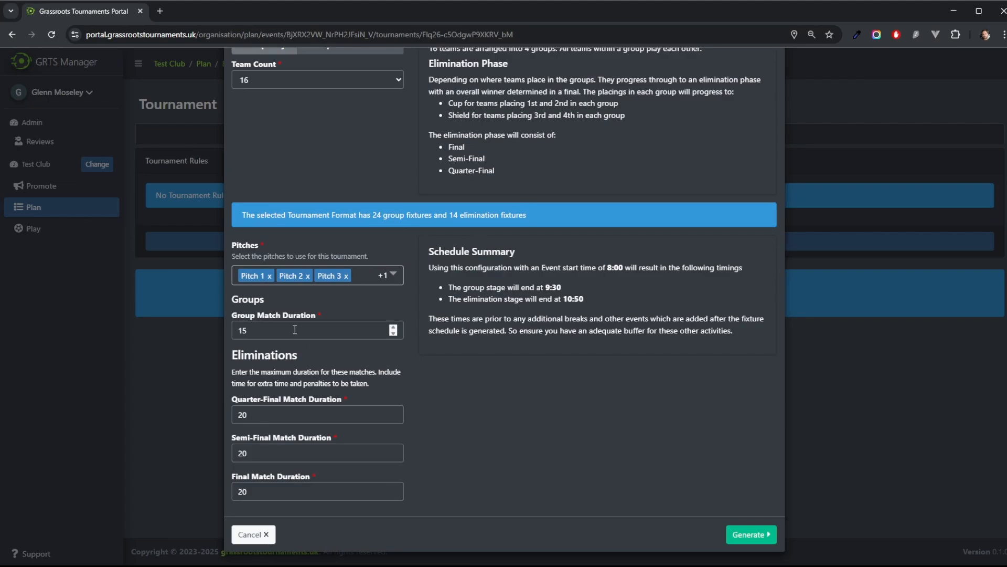
{"action": "left_click_drag", "start_coordinate": [293, 330], "coordinate": [231, 316]}
{"action": "left_click", "coordinate": [749, 534]}
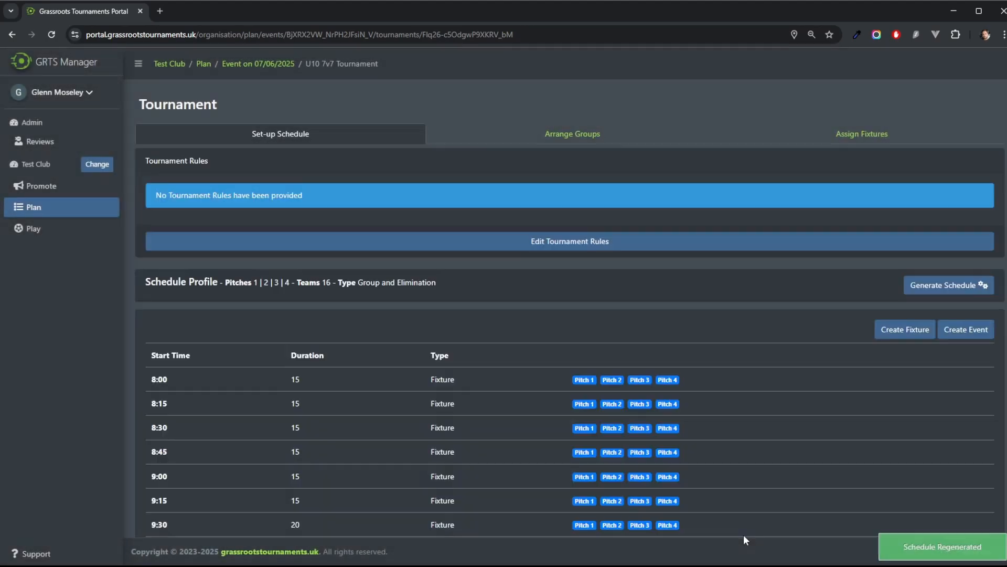
Step: Add a 15-minute Group phase fixture timebox to the schedule and delete it again
{"action": "scroll", "coordinate": [769, 386], "scroll_direction": "down", "scroll_amount": 2}
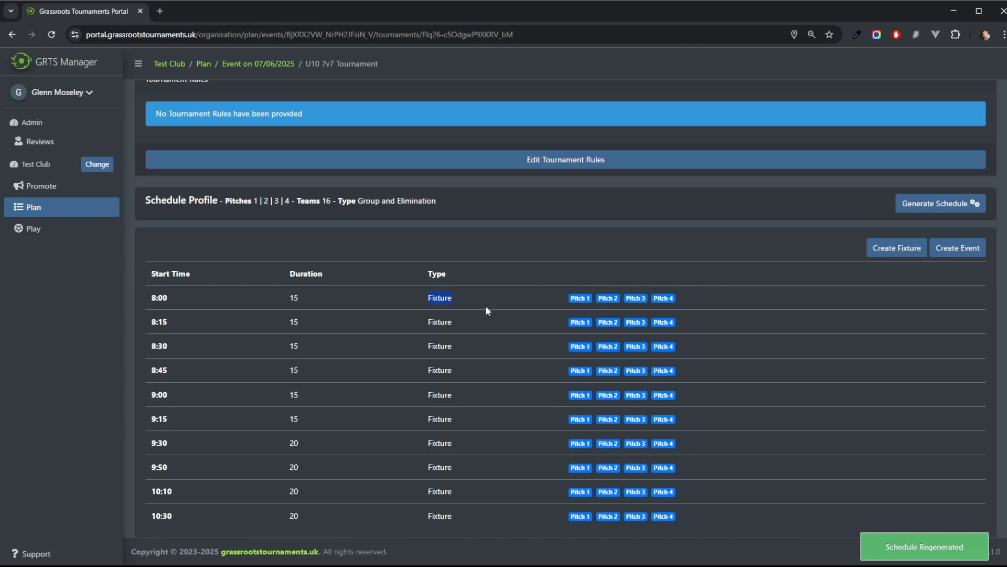
{"action": "left_click", "coordinate": [470, 300]}
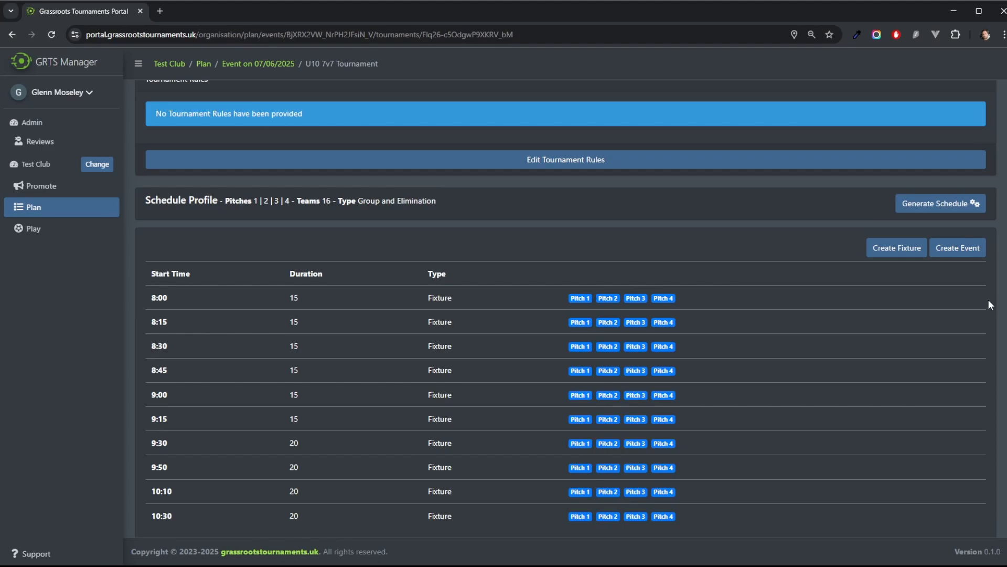
{"action": "left_click", "coordinate": [887, 251]}
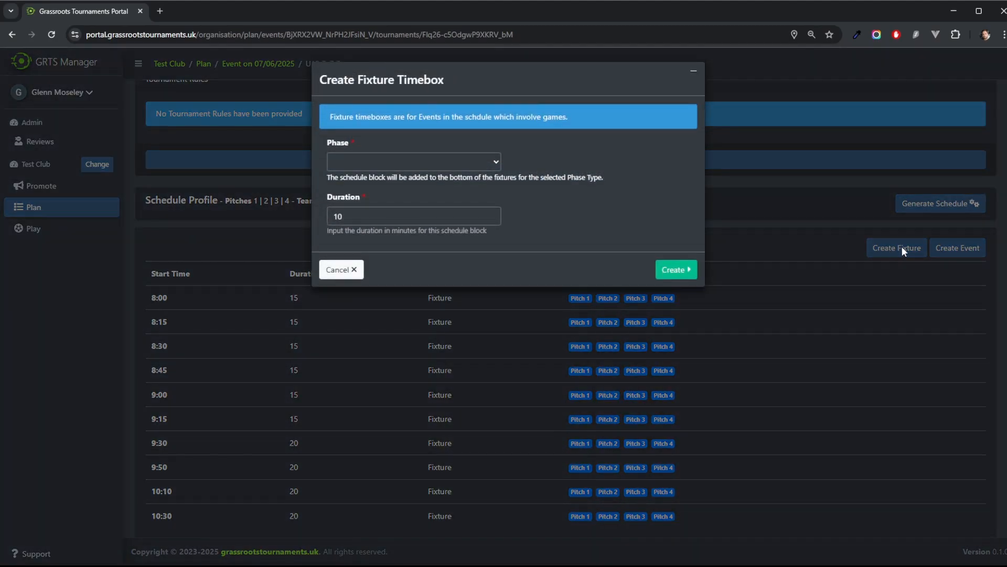
{"action": "left_click", "coordinate": [417, 162]}
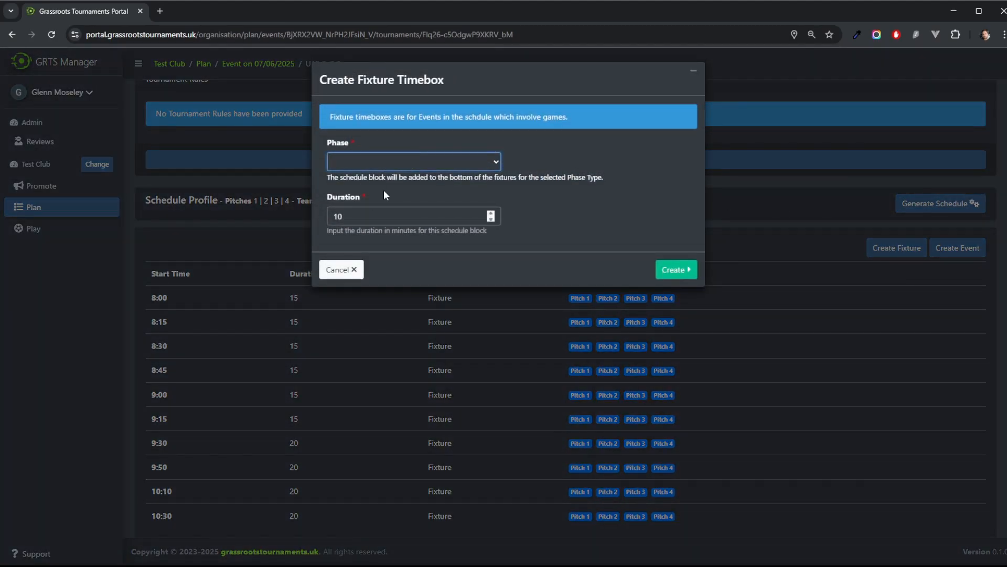
{"action": "left_click", "coordinate": [363, 196]}
{"action": "key", "text": "Tab"}
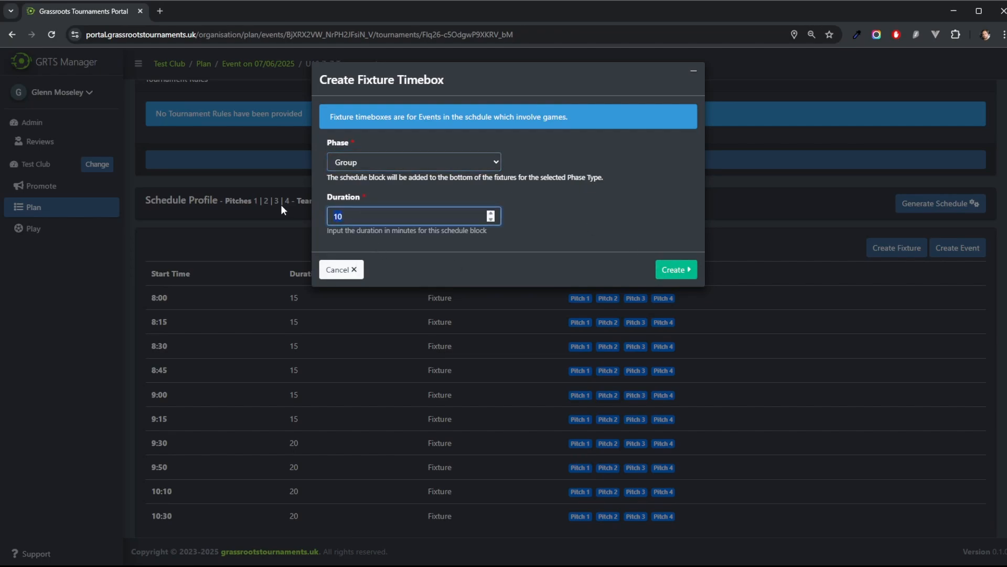
{"action": "type", "text": "15"}
{"action": "left_click", "coordinate": [676, 271]}
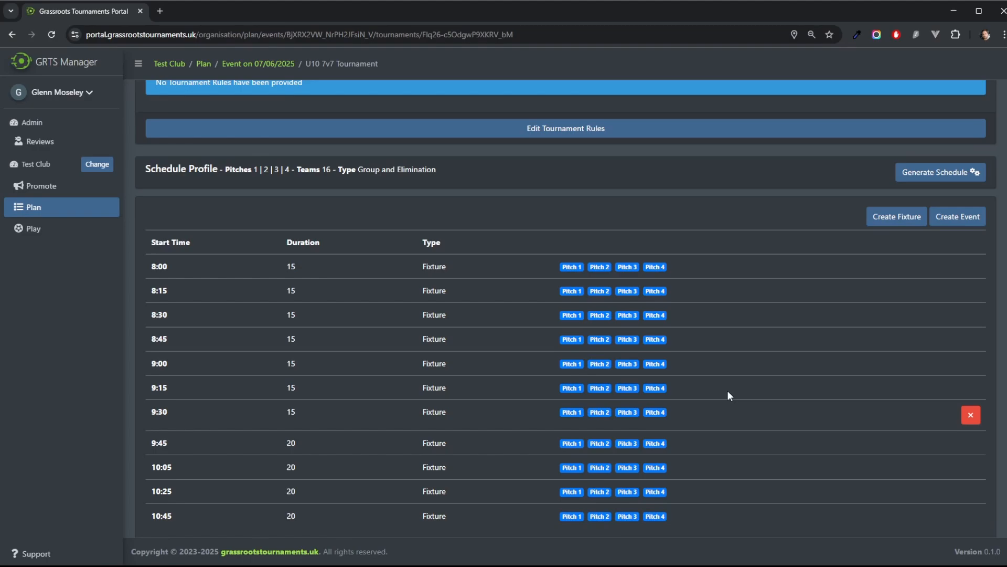
{"action": "left_click", "coordinate": [971, 415]}
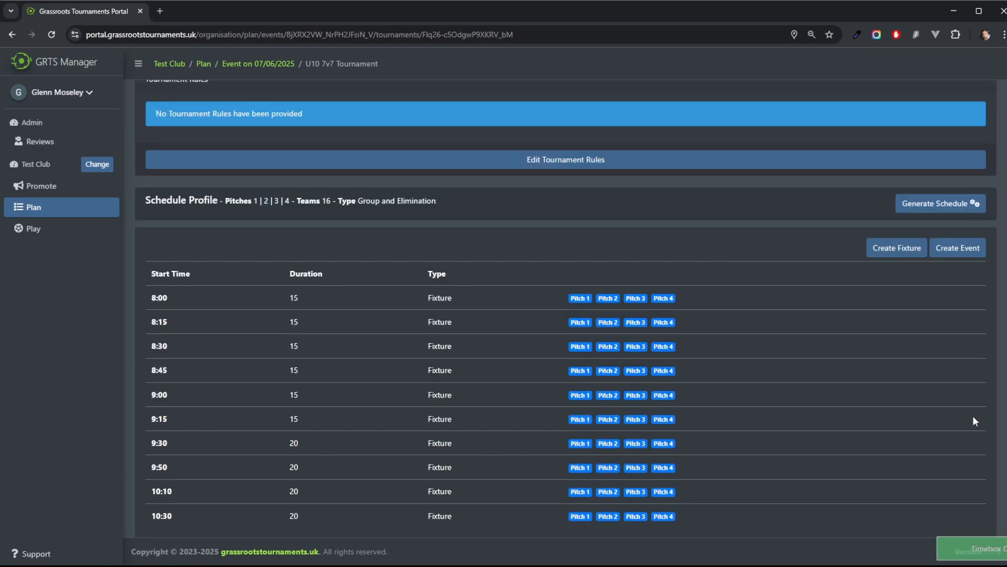
Step: Add a 60-minute Registration event placed at the start of the schedule
{"action": "left_click", "coordinate": [967, 252]}
{"action": "left_click", "coordinate": [386, 159]}
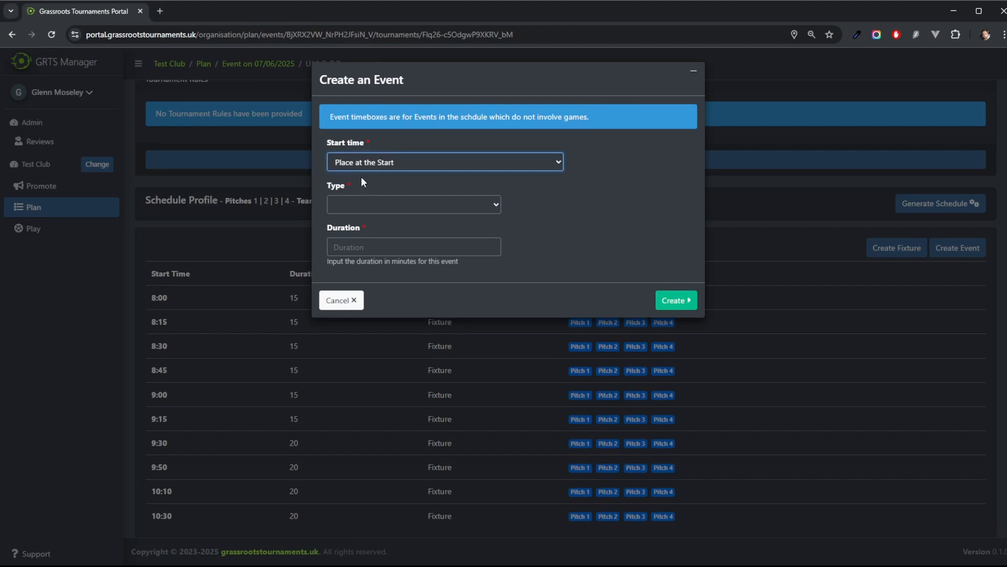
{"action": "left_click", "coordinate": [364, 206]}
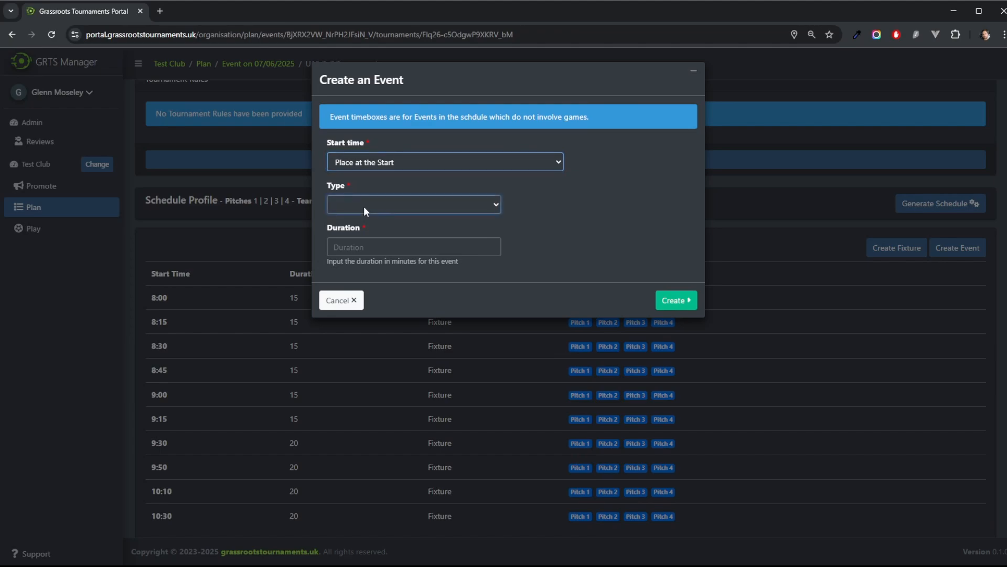
{"action": "left_click", "coordinate": [354, 234]}
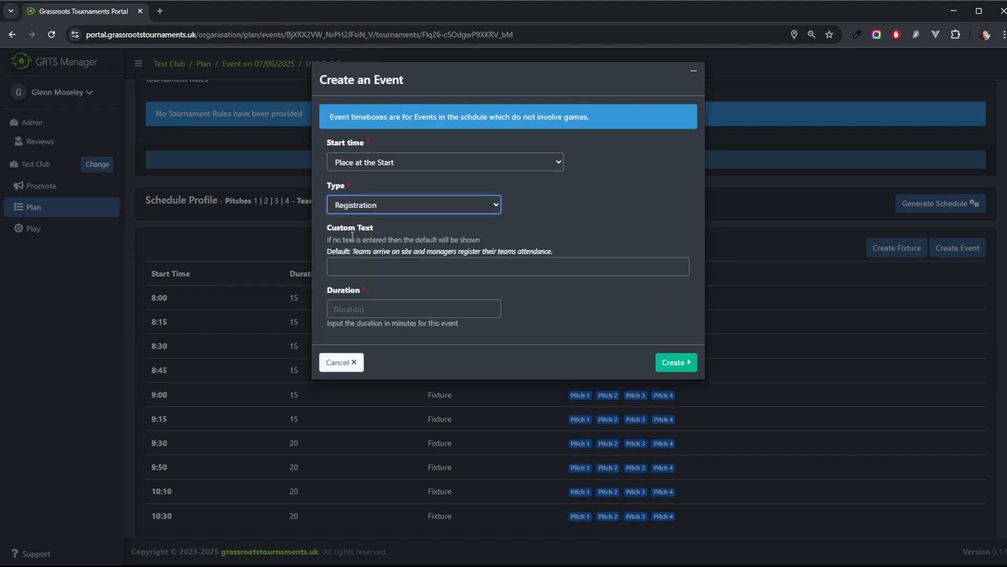
{"action": "left_click", "coordinate": [351, 307]}
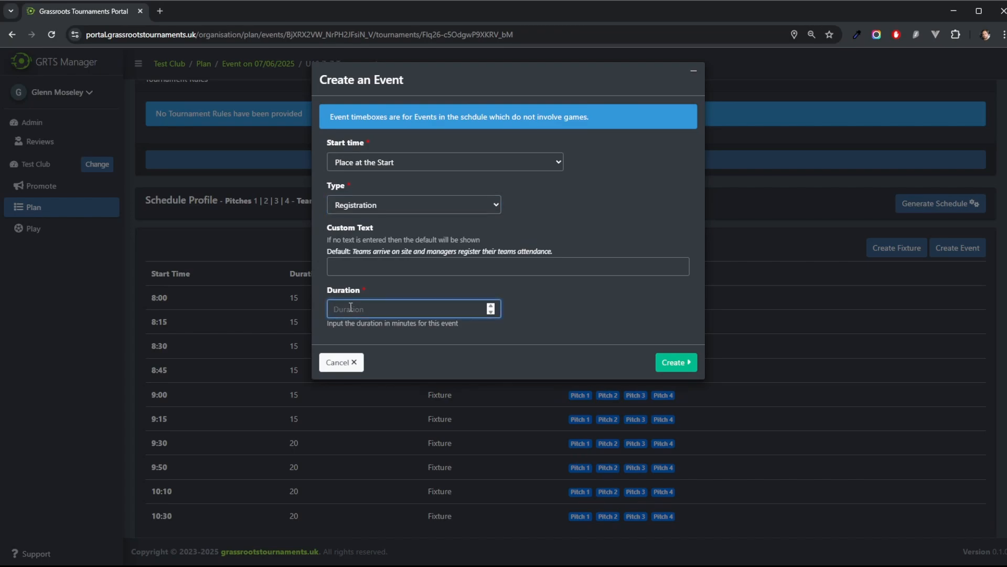
{"action": "type", "text": "60"}
{"action": "left_click", "coordinate": [602, 314]}
{"action": "left_click", "coordinate": [674, 366]}
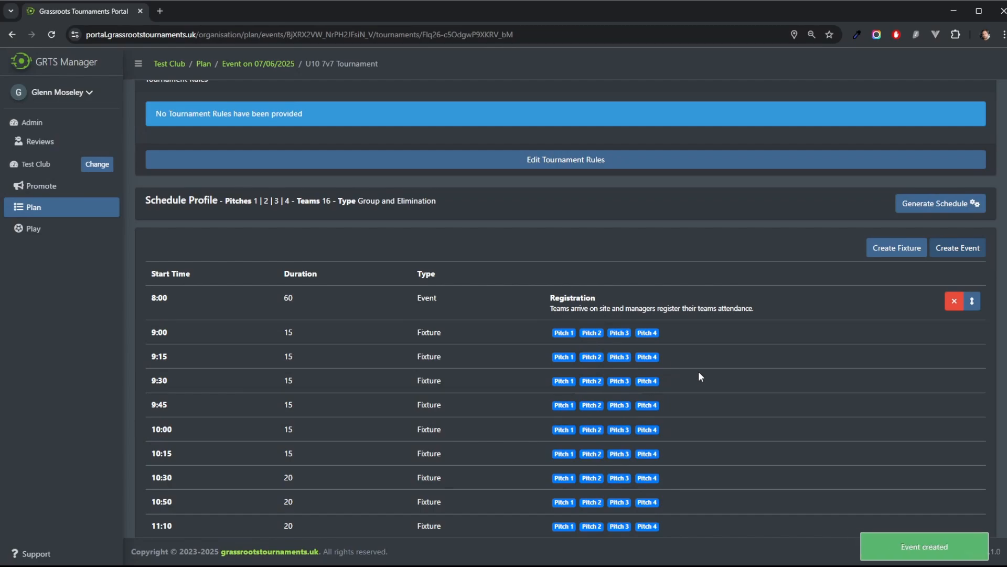
Step: Add a 30-minute Managers Briefing event placed after the 9:00 fixture
{"action": "left_click", "coordinate": [964, 250]}
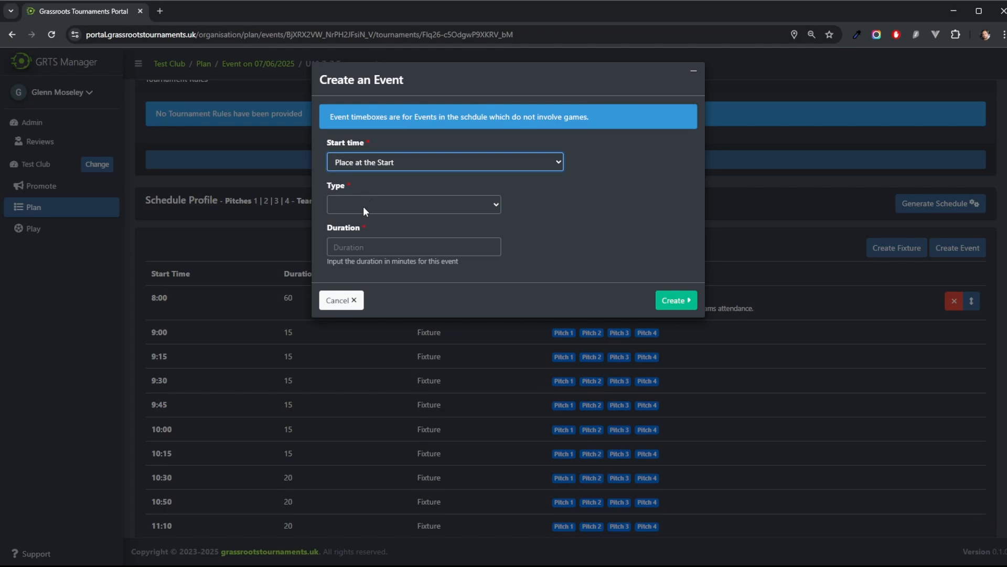
{"action": "key", "text": "Down"}
{"action": "key", "text": "Tab"}
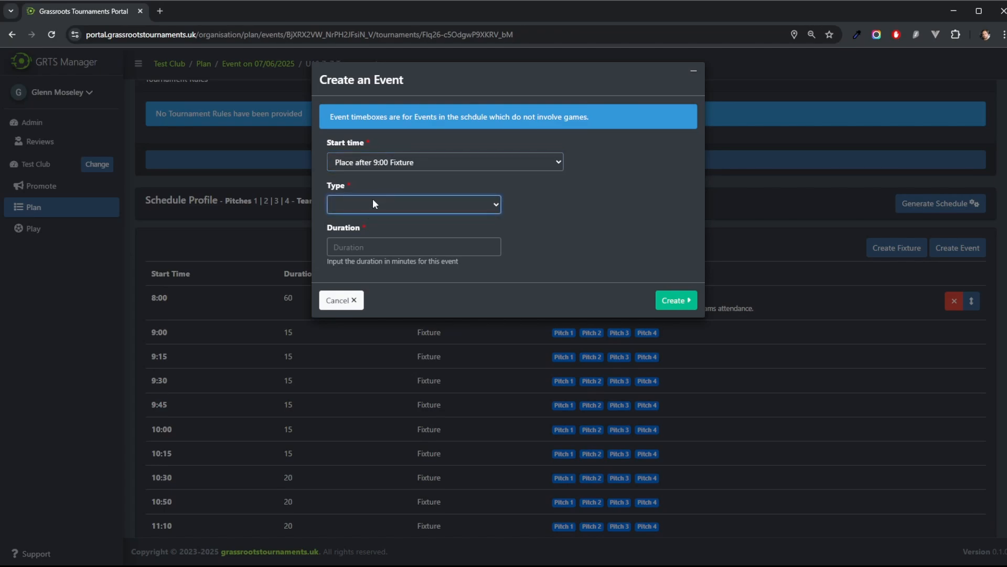
{"action": "key", "text": "Down"}
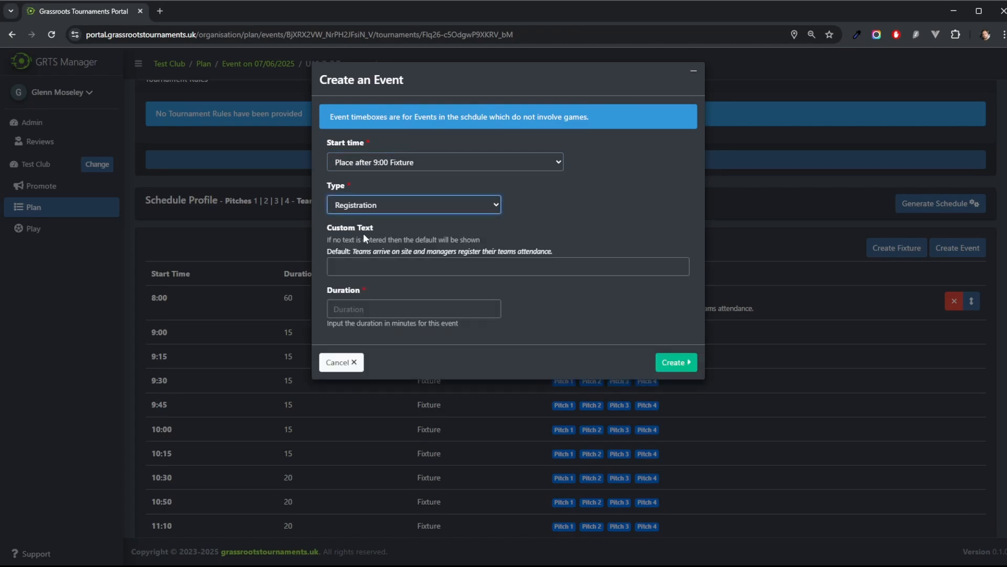
{"action": "key", "text": "Down"}
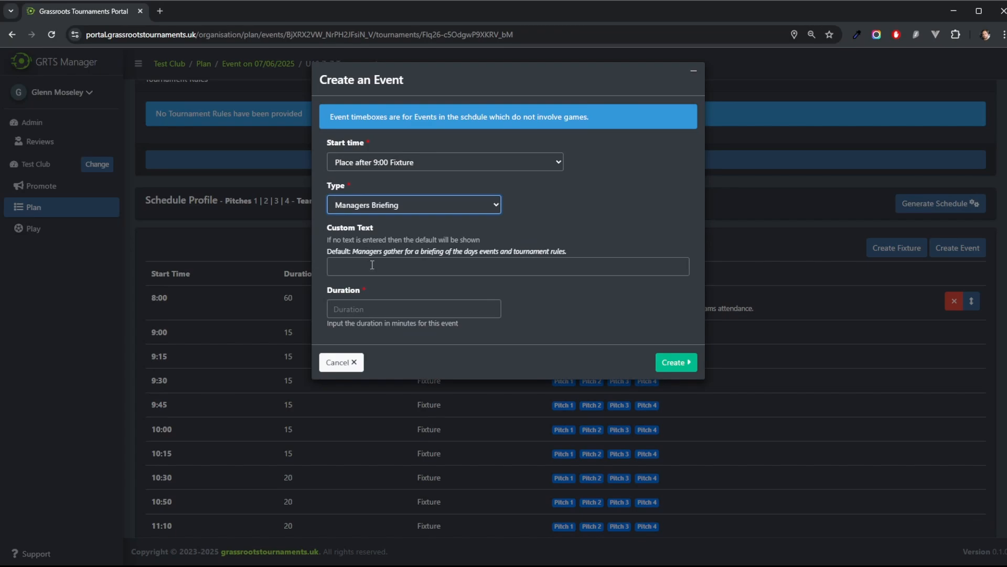
{"action": "left_click", "coordinate": [369, 310]}
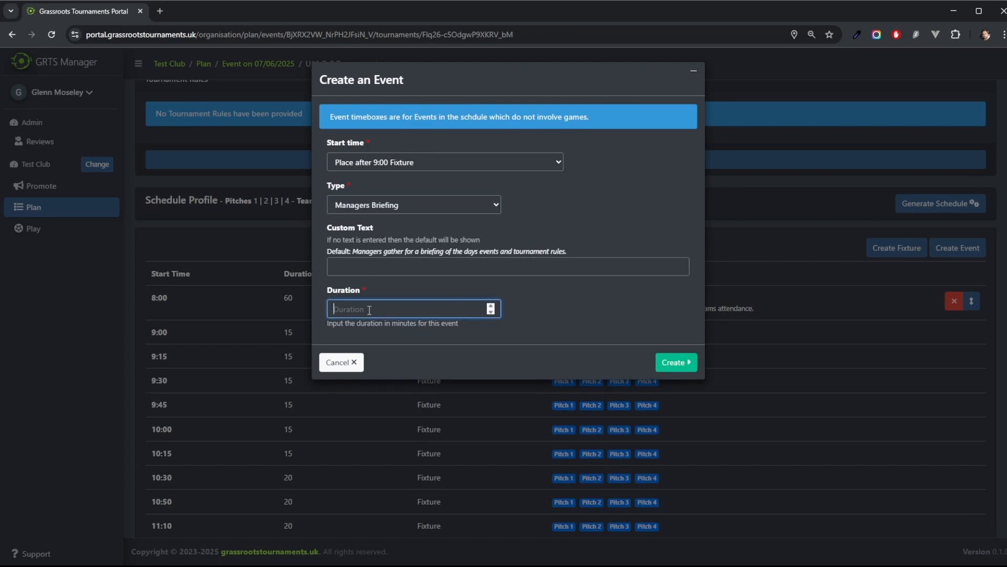
{"action": "type", "text": "30"}
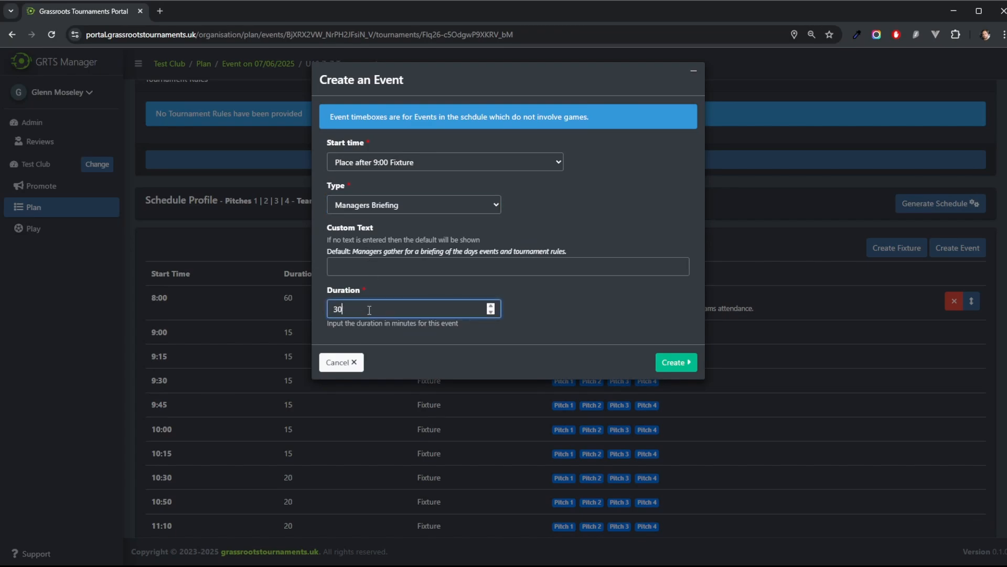
{"action": "left_click", "coordinate": [673, 363]}
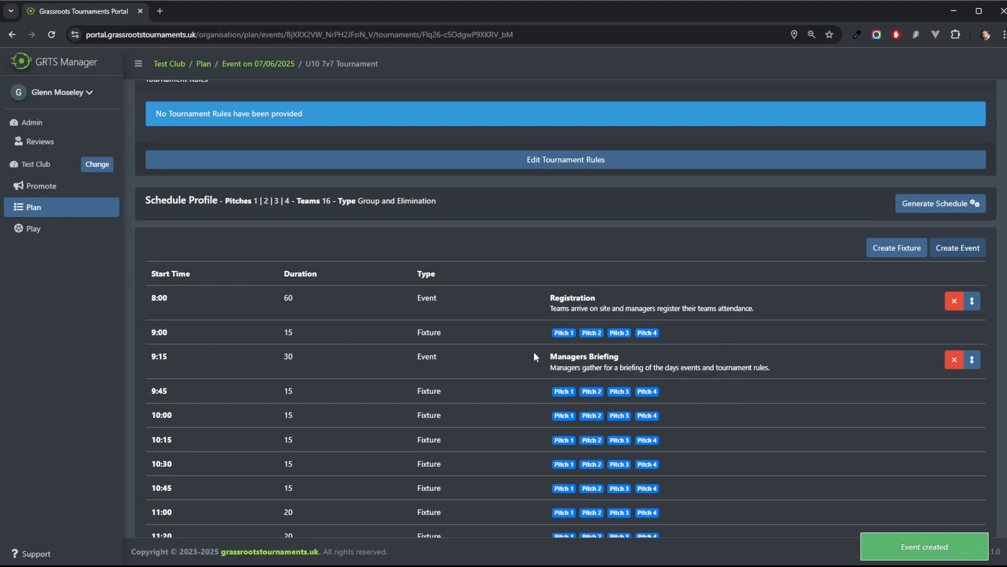
Step: Reorder the Managers Briefing event so it directly follows Registration
{"action": "left_click_drag", "start_coordinate": [972, 359], "coordinate": [478, 351]}
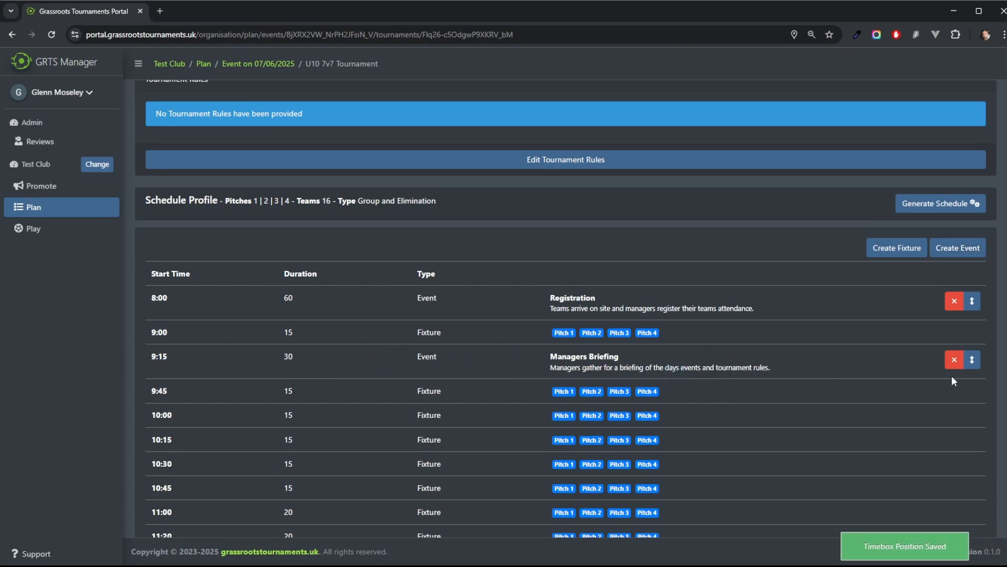
{"action": "left_click_drag", "start_coordinate": [976, 362], "coordinate": [969, 325]}
{"action": "scroll", "coordinate": [911, 371], "scroll_direction": "down", "scroll_amount": 1}
{"action": "scroll", "coordinate": [903, 388], "scroll_direction": "down", "scroll_amount": 1}
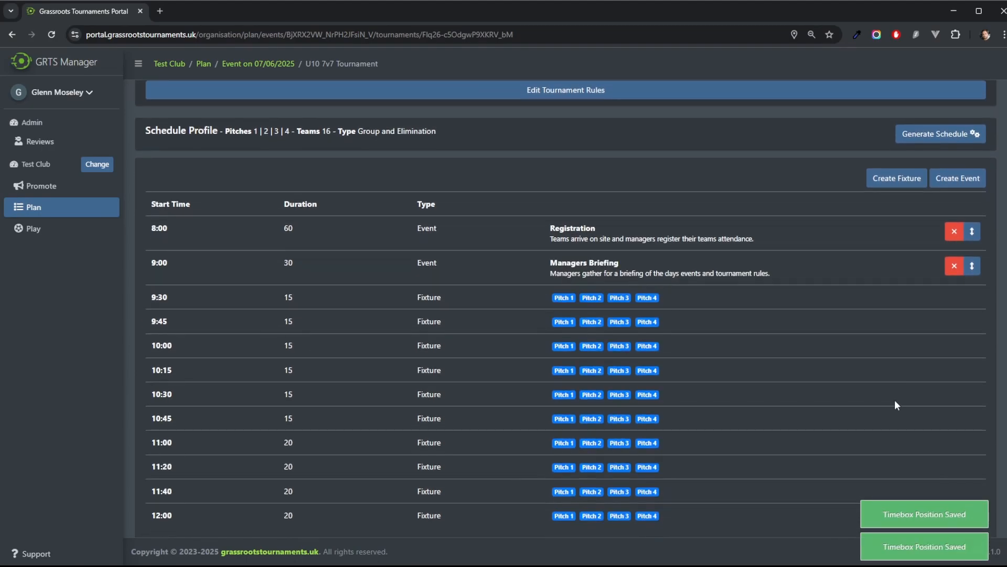
Step: Add a 30-minute Presentation event placed after the 12:00 fixture
{"action": "left_click", "coordinate": [959, 178]}
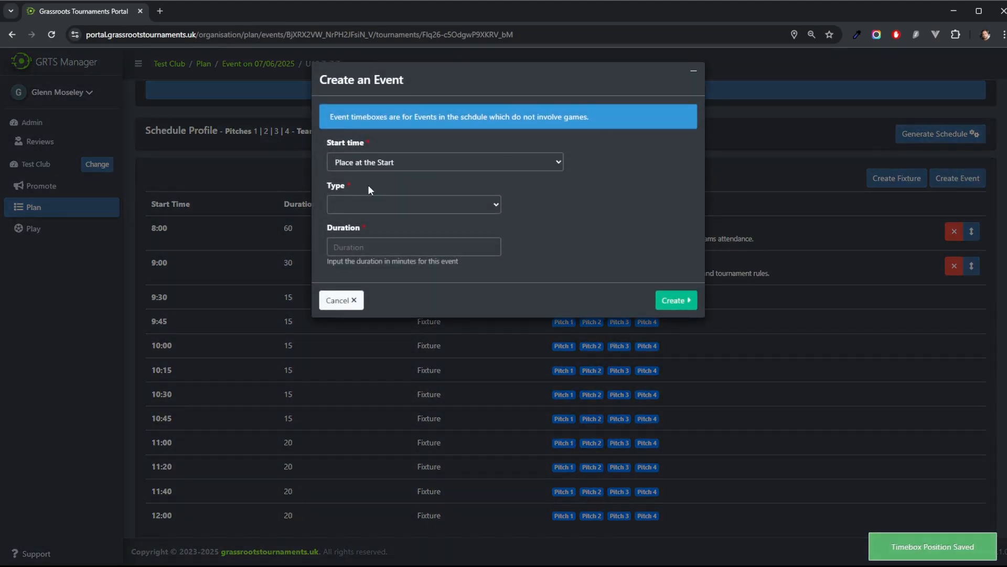
{"action": "left_click", "coordinate": [372, 157]}
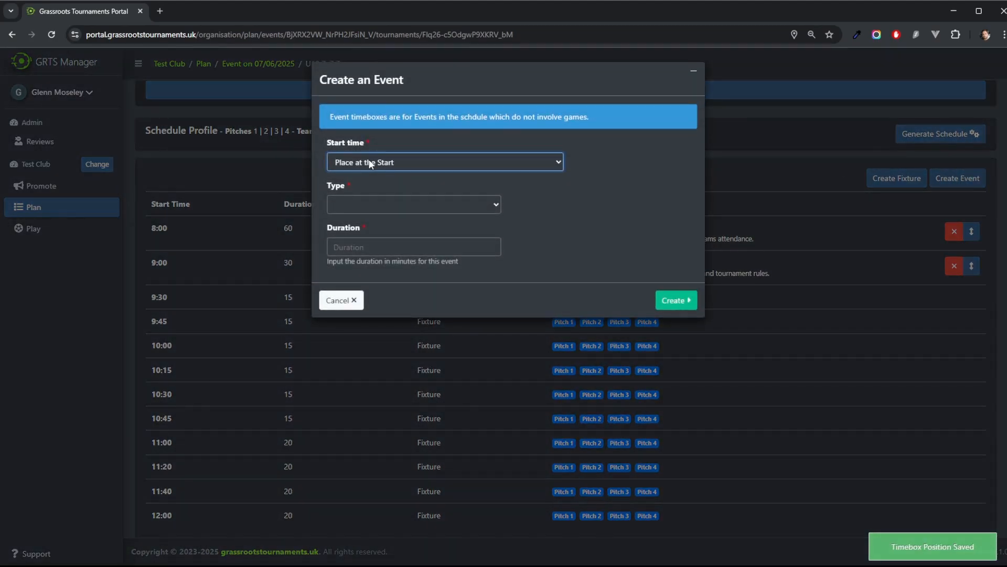
{"action": "left_click", "coordinate": [386, 359]}
{"action": "left_click", "coordinate": [358, 206]}
{"action": "left_click", "coordinate": [356, 294]}
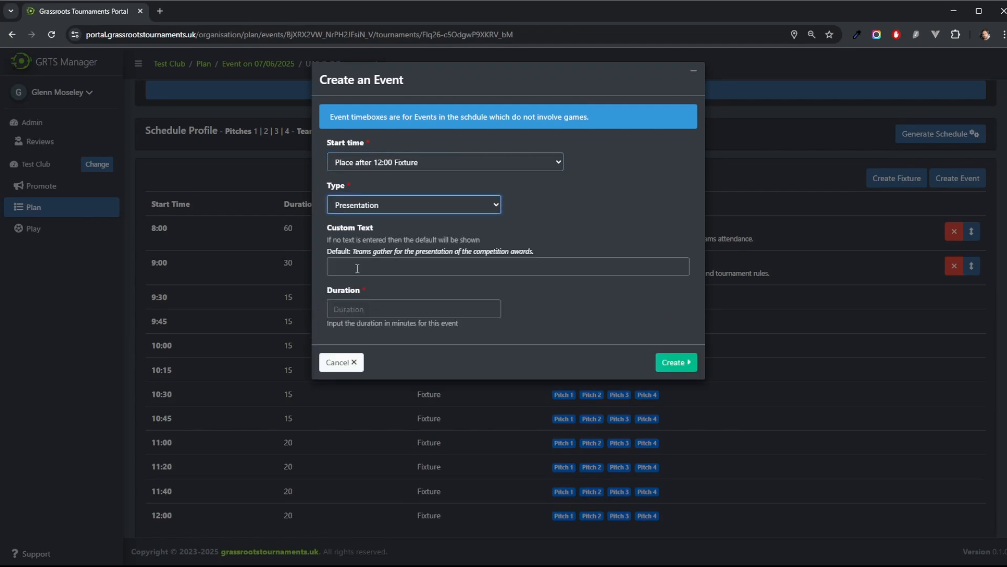
{"action": "left_click", "coordinate": [352, 311]}
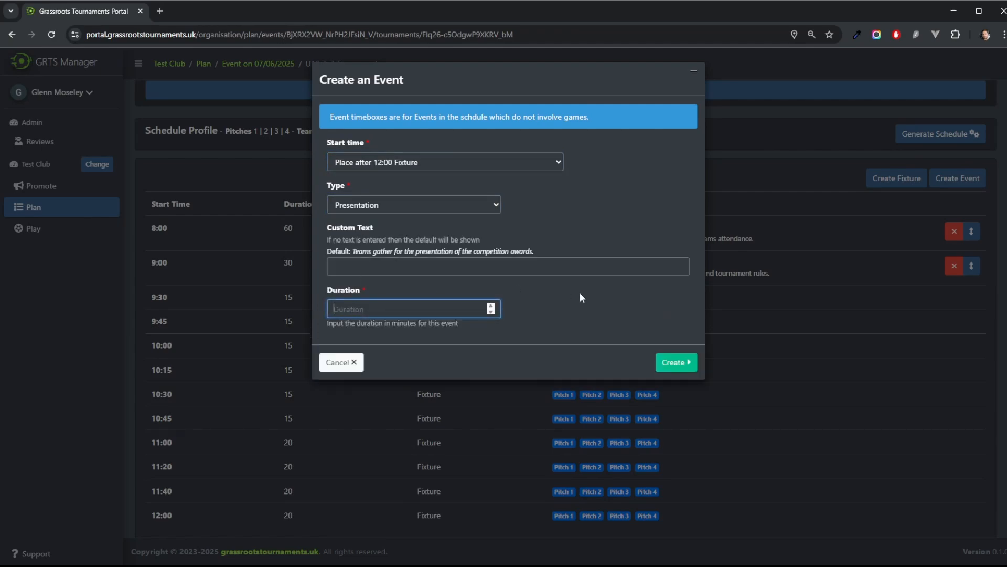
{"action": "type", "text": "10"}
{"action": "left_click", "coordinate": [675, 362]}
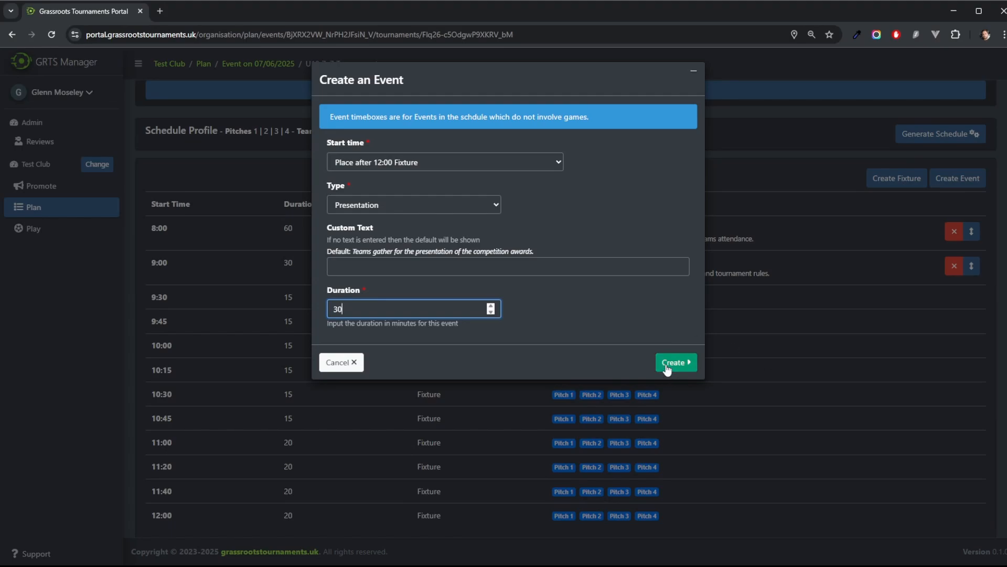
Step: Add a 15-minute Break event placed after the 10:00 fixture
{"action": "scroll", "coordinate": [670, 368], "scroll_direction": "down", "scroll_amount": 1}
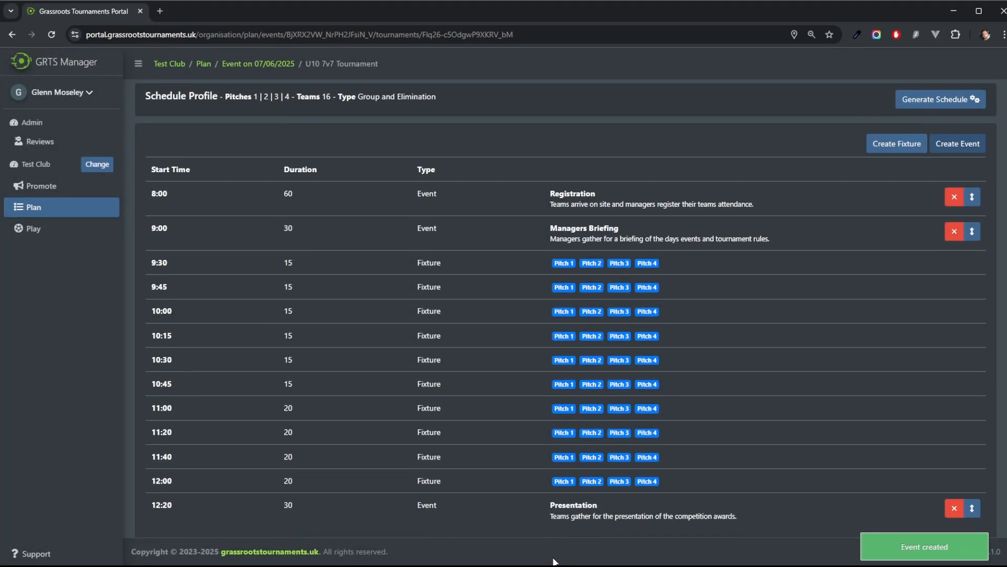
{"action": "left_click", "coordinate": [960, 145]}
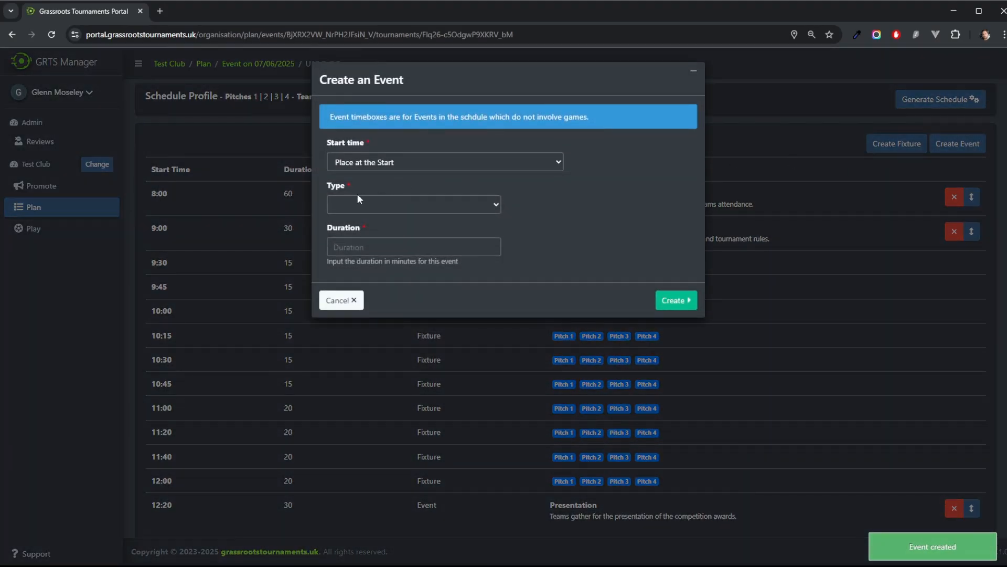
{"action": "left_click", "coordinate": [386, 160]}
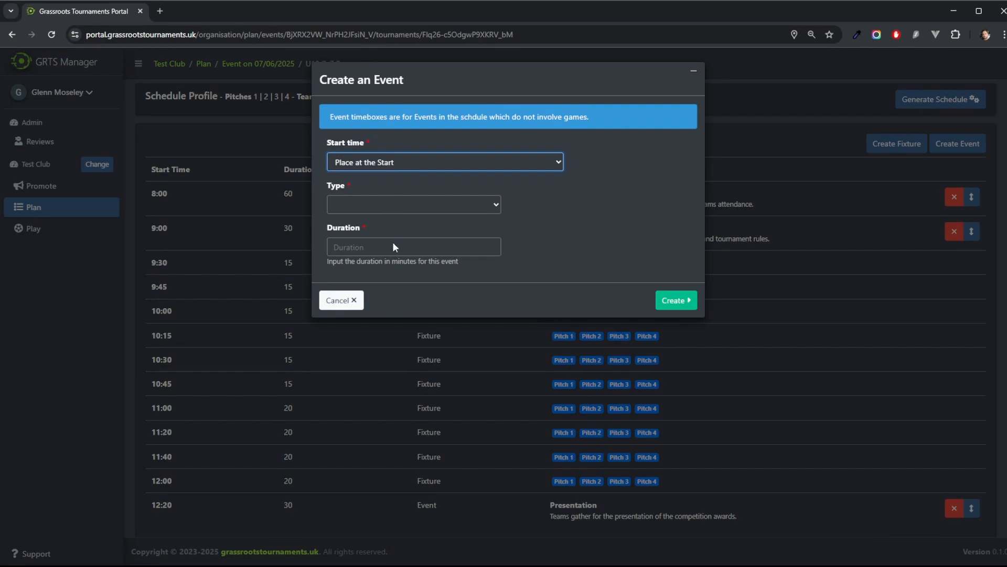
{"action": "left_click", "coordinate": [390, 262]}
{"action": "left_click", "coordinate": [386, 203]}
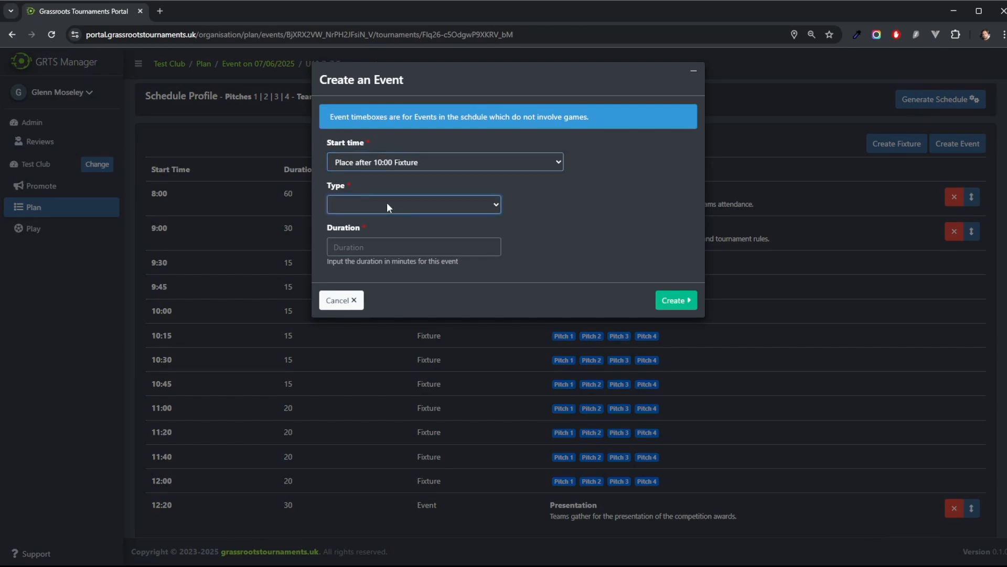
{"action": "left_click", "coordinate": [355, 267]}
{"action": "left_click", "coordinate": [373, 304]}
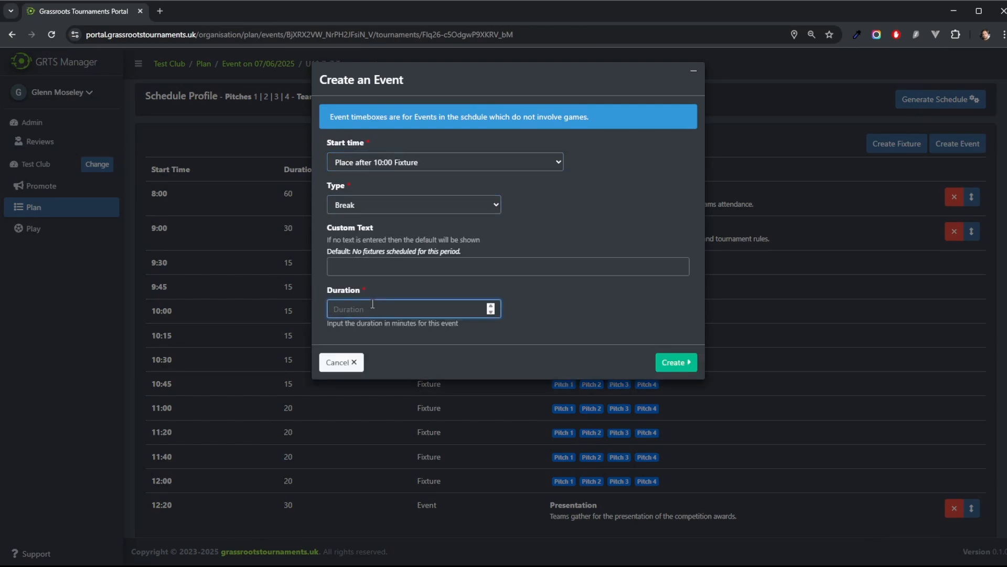
{"action": "type", "text": "15"}
{"action": "left_click", "coordinate": [676, 362]}
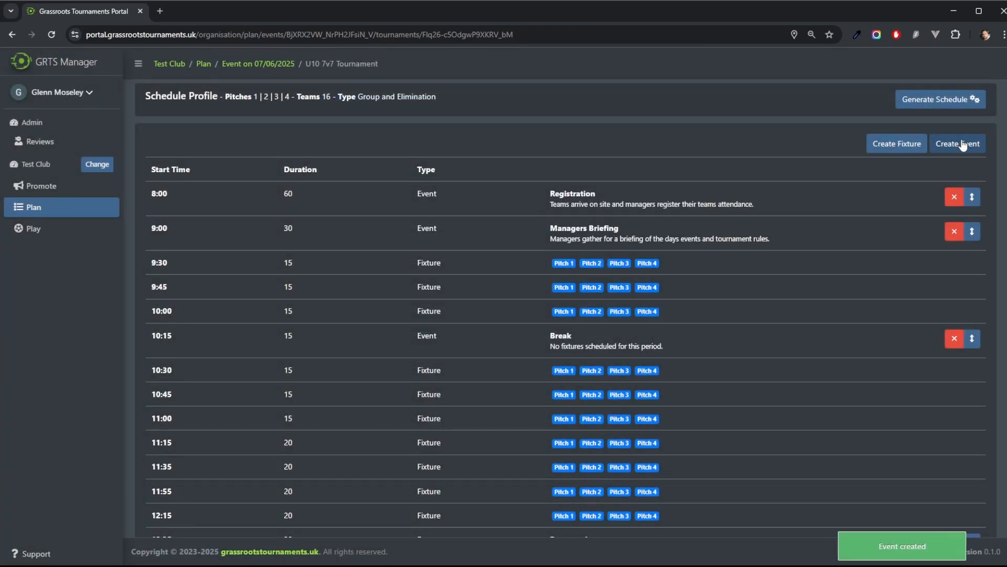
Step: Add a 15-minute Break event placed after the 11:00 fixture
{"action": "left_click", "coordinate": [962, 144]}
{"action": "left_click", "coordinate": [343, 197]}
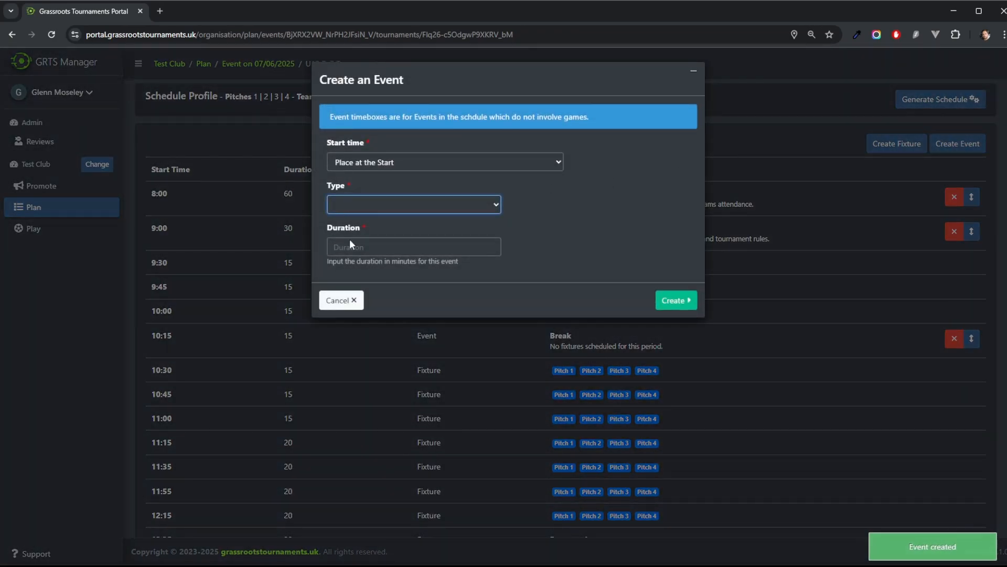
{"action": "left_click", "coordinate": [347, 263]}
{"action": "left_click", "coordinate": [385, 162]}
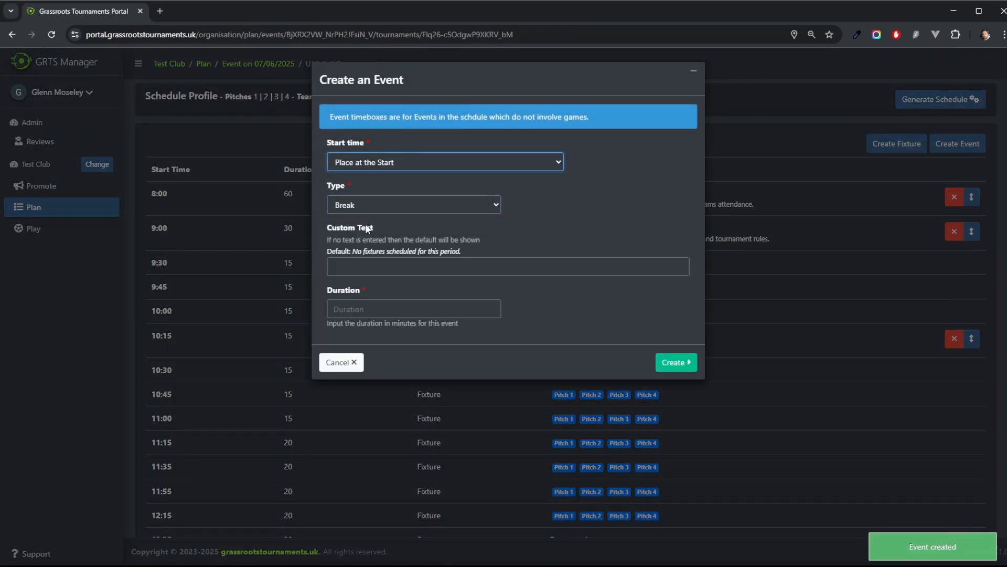
{"action": "left_click", "coordinate": [364, 313]}
{"action": "left_click", "coordinate": [366, 309]}
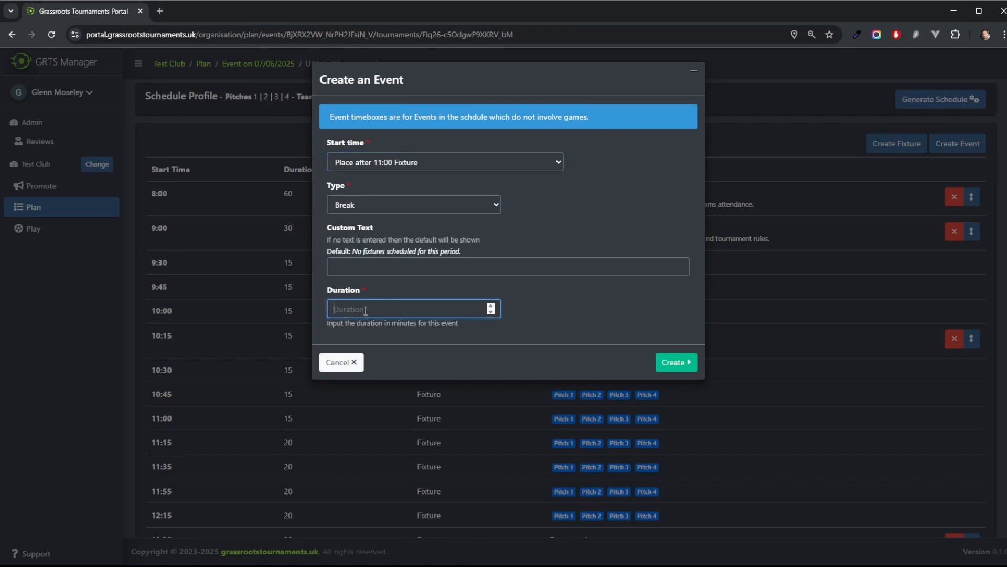
{"action": "type", "text": "15"}
{"action": "key", "text": "Return"}
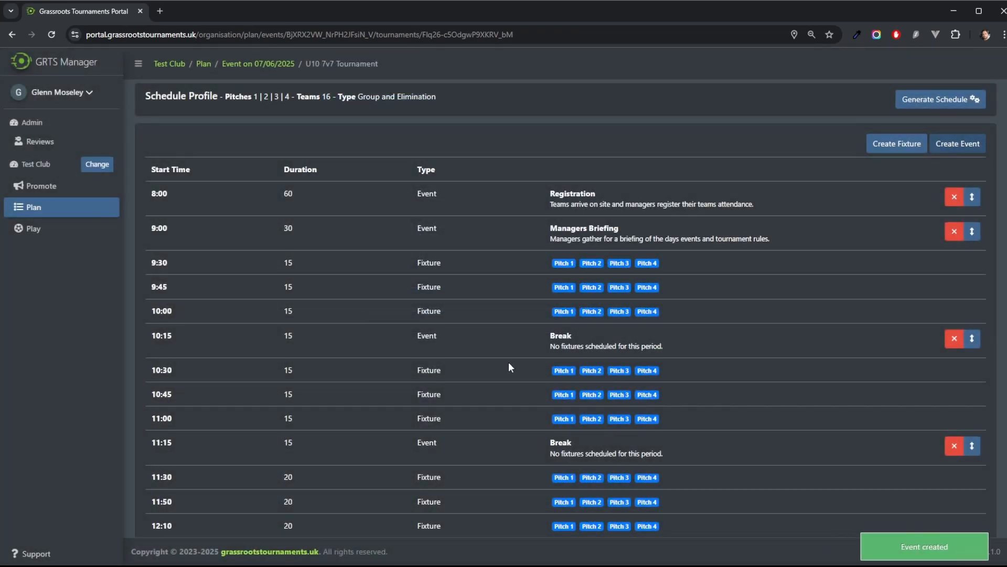
Step: Review the full schedule, then check the Arrange Groups and Assign Fixtures tabs
{"action": "scroll", "coordinate": [495, 359], "scroll_direction": "down", "scroll_amount": 1}
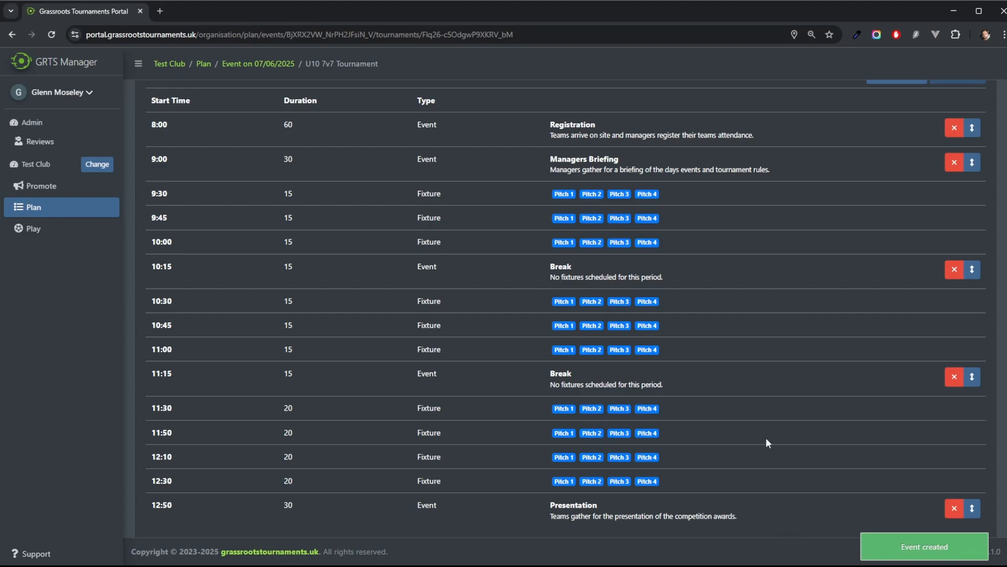
{"action": "scroll", "coordinate": [744, 401], "scroll_direction": "up", "scroll_amount": 5}
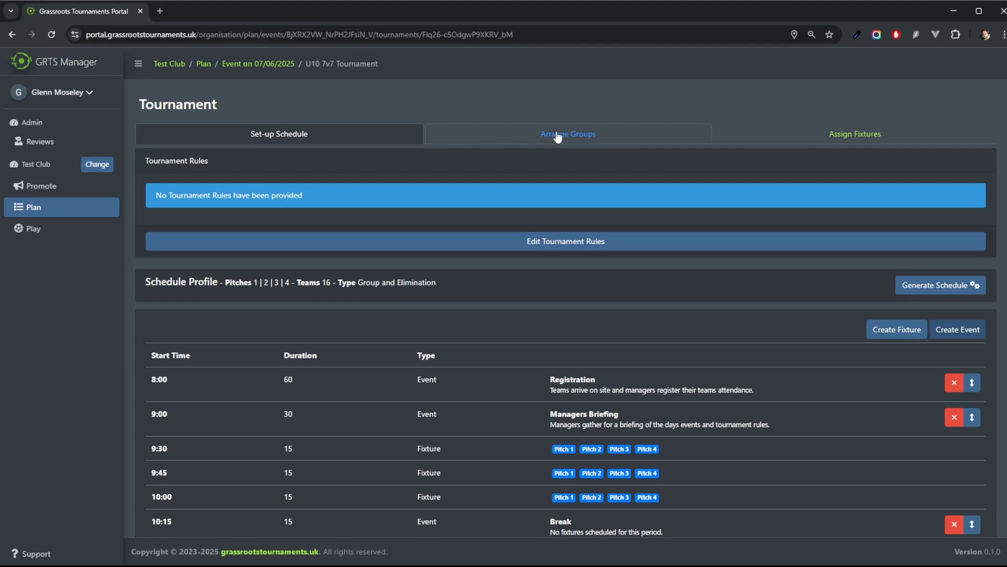
{"action": "scroll", "coordinate": [468, 351], "scroll_direction": "down", "scroll_amount": 5}
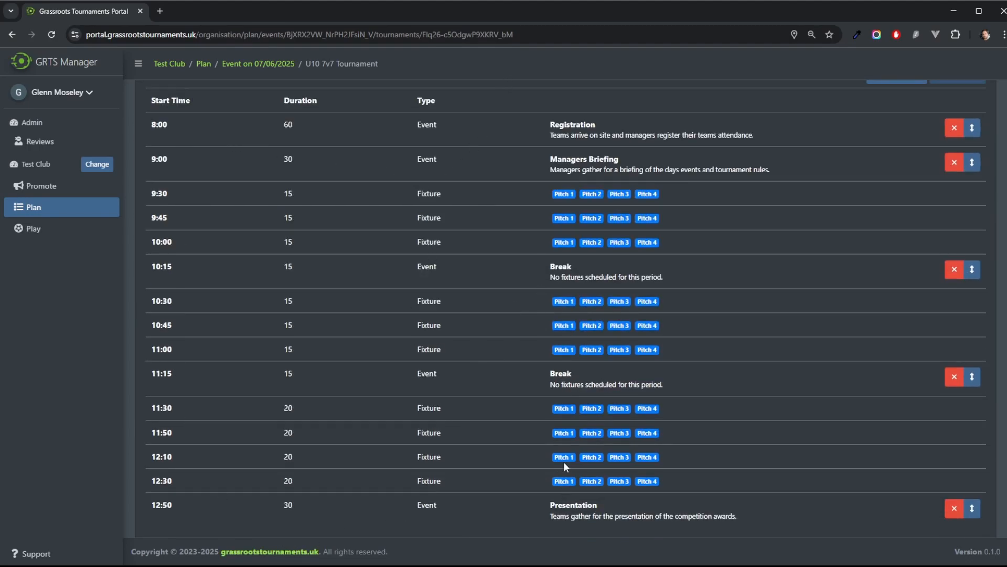
{"action": "scroll", "coordinate": [635, 266], "scroll_direction": "up", "scroll_amount": 5}
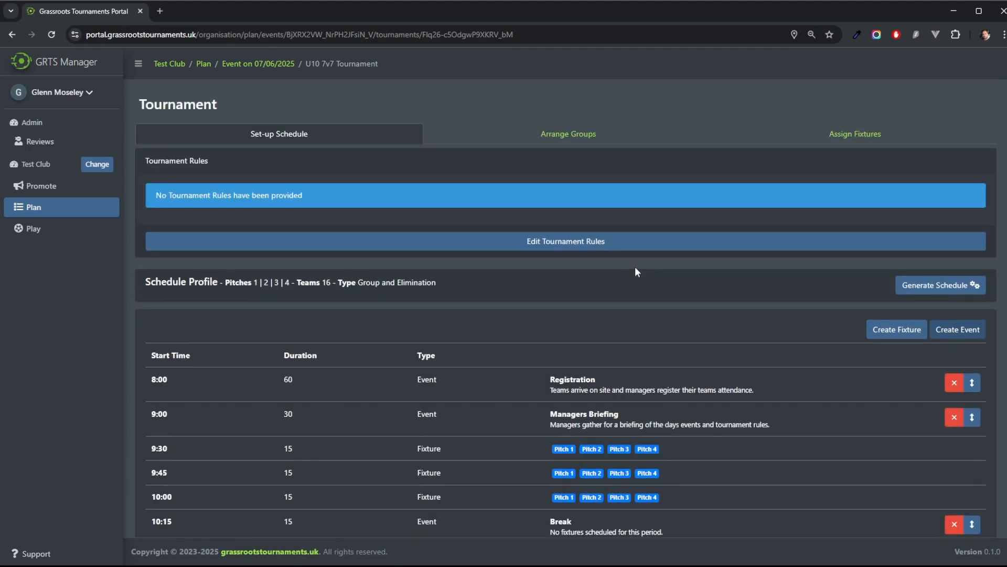
{"action": "left_click", "coordinate": [552, 137]}
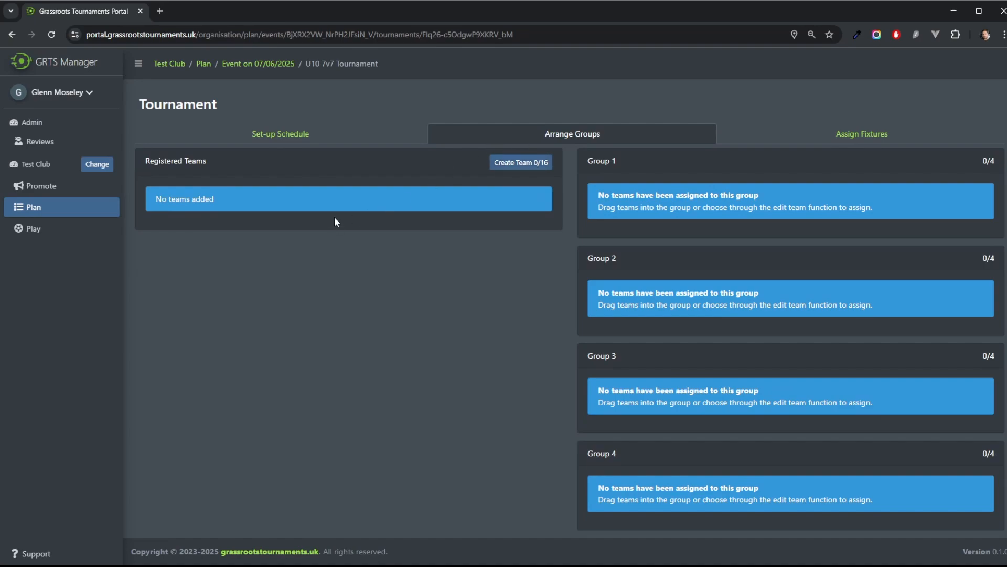
{"action": "left_click", "coordinate": [872, 138]}
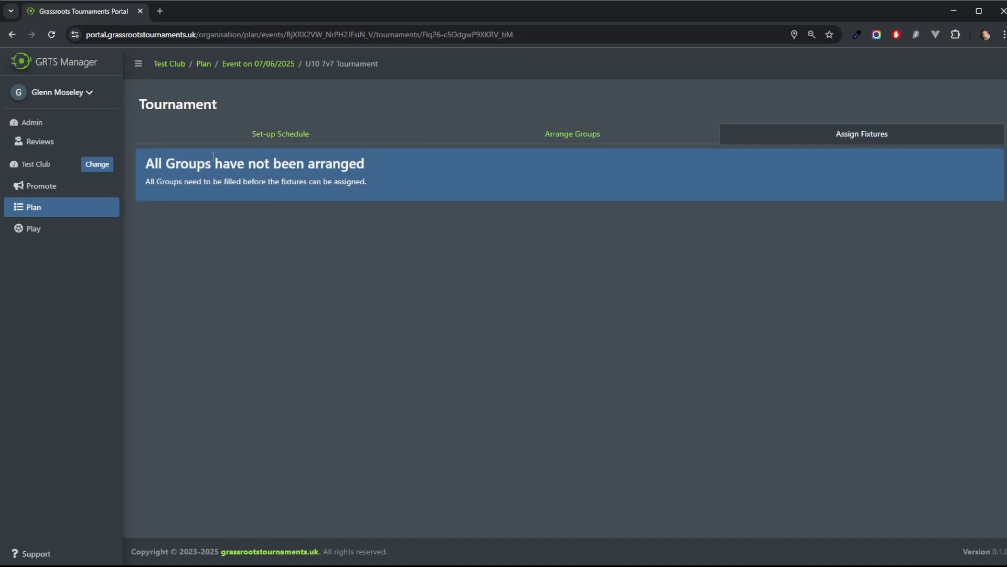
{"action": "left_click", "coordinate": [575, 138]}
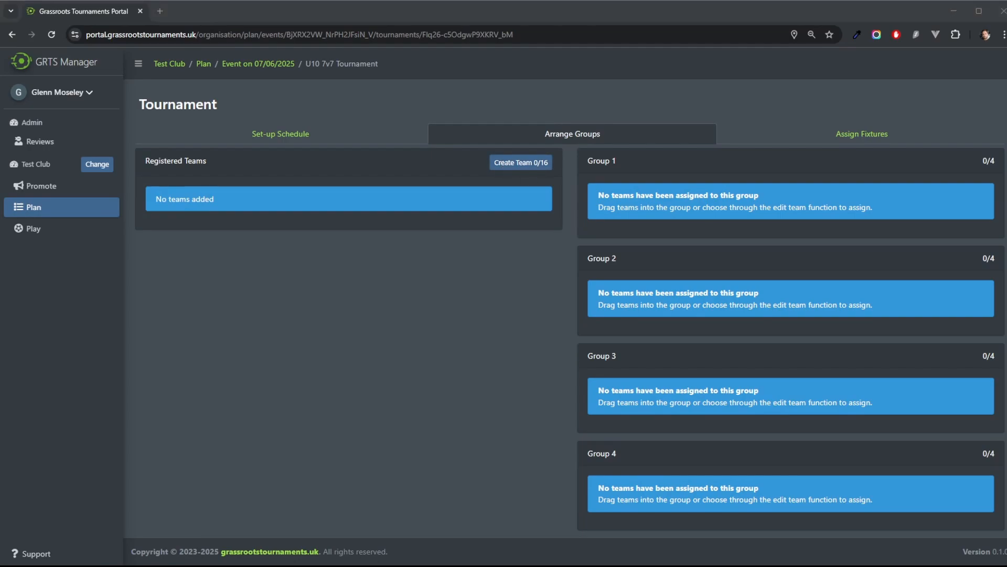
Step: Create a team named Doncaster Diamond with a five-star rating, reloading the page to see it listed
{"action": "left_click", "coordinate": [521, 162]}
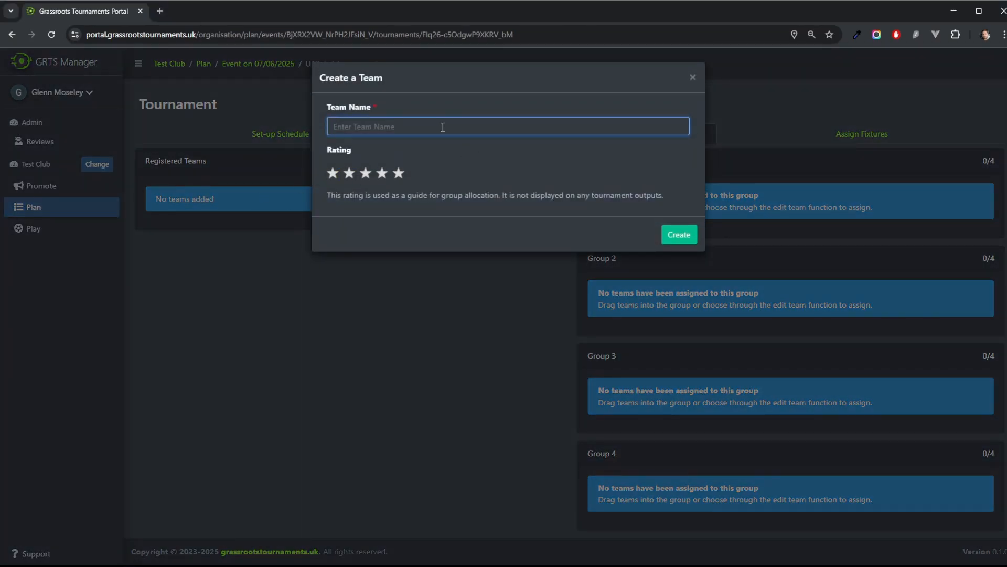
{"action": "type", "text": "Doncaster Diamons"}
{"action": "key", "text": "BackSpace"}
{"action": "type", "text": "d"}
{"action": "left_click_drag", "start_coordinate": [424, 126], "coordinate": [333, 126]}
{"action": "left_click", "coordinate": [335, 175]}
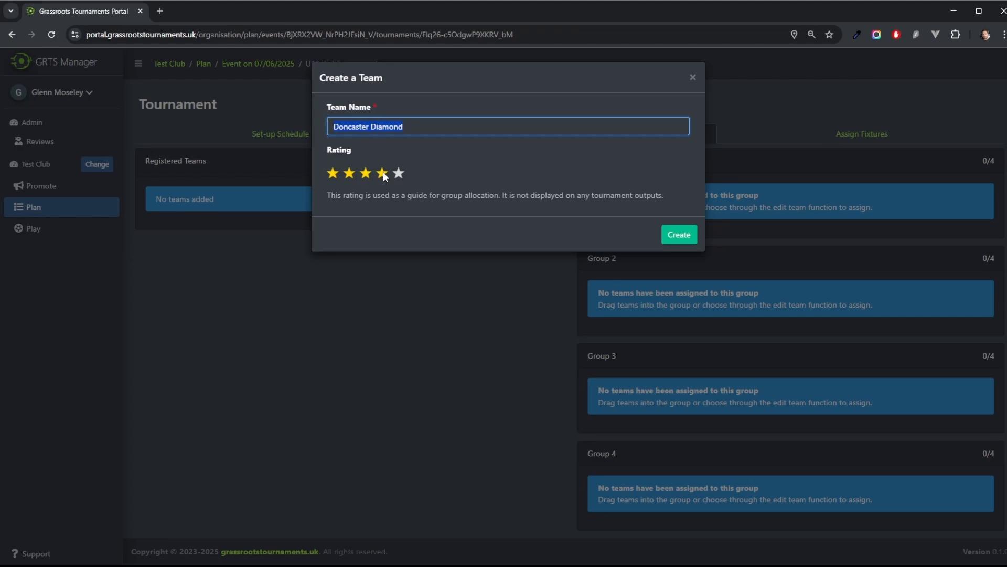
{"action": "left_click", "coordinate": [398, 173]}
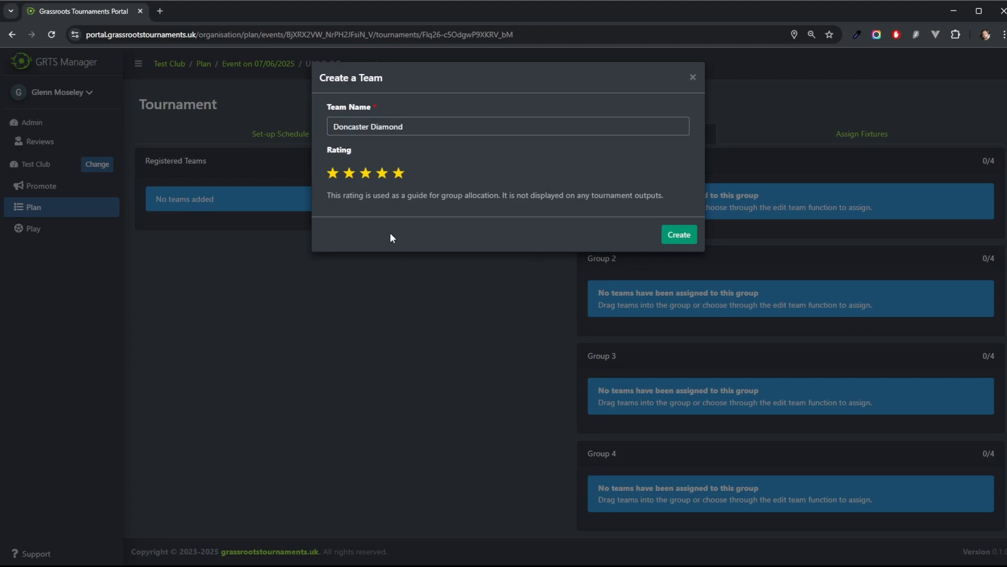
{"action": "left_click", "coordinate": [373, 313]}
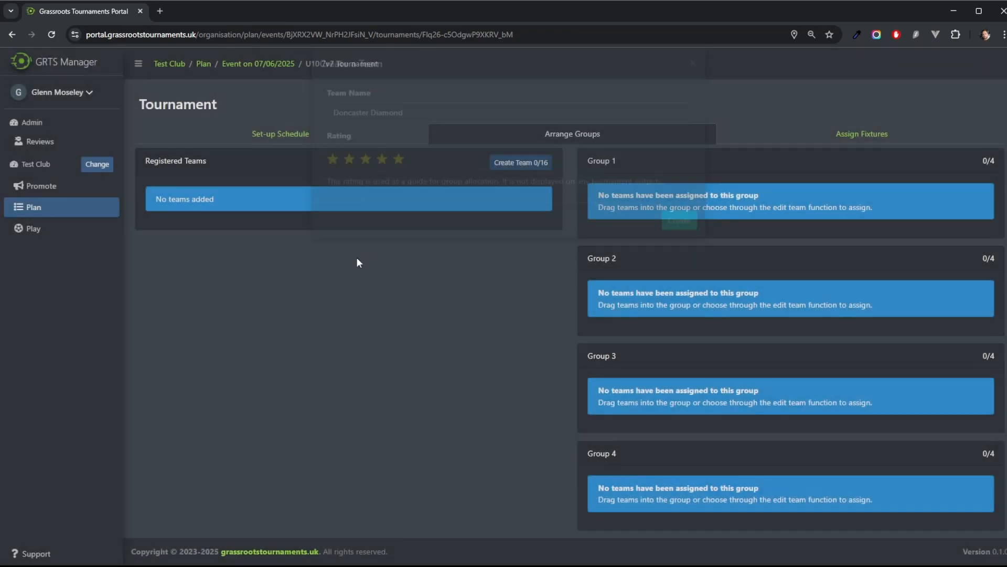
{"action": "left_click", "coordinate": [52, 35]}
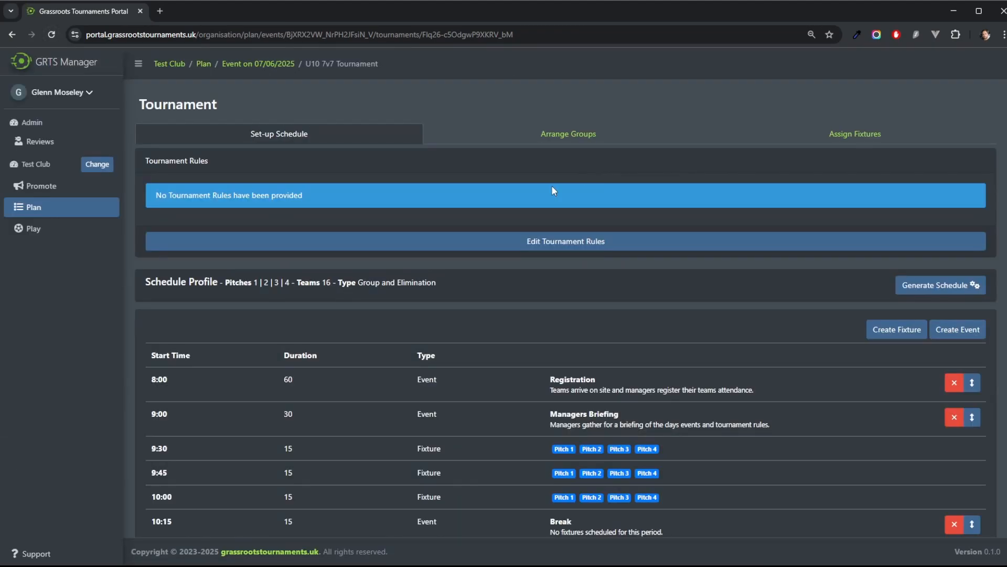
{"action": "left_click", "coordinate": [564, 134]}
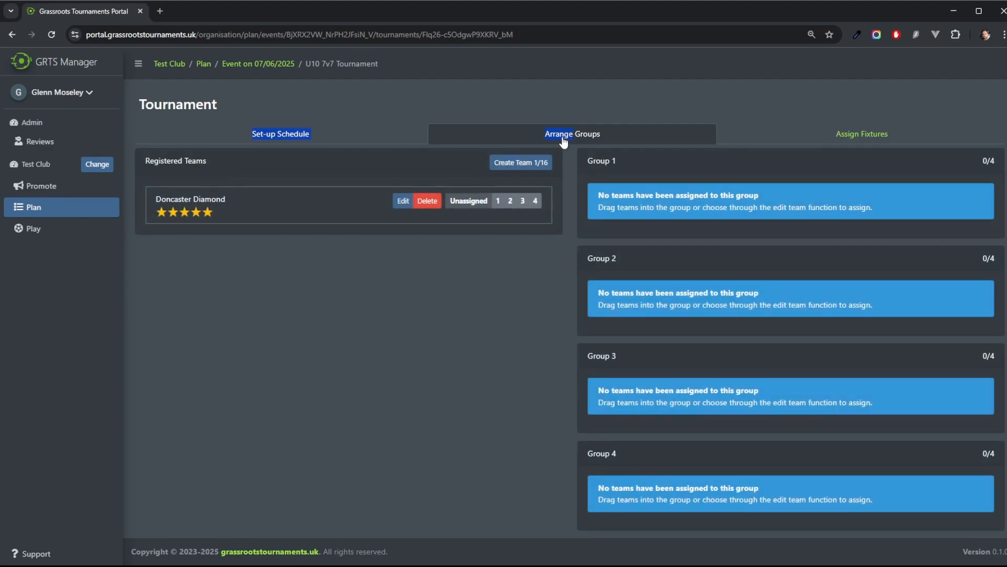
Step: Create teams Newhall Vikings with a three-star rating and Sutton FC with a four-star rating
{"action": "left_click", "coordinate": [513, 164]}
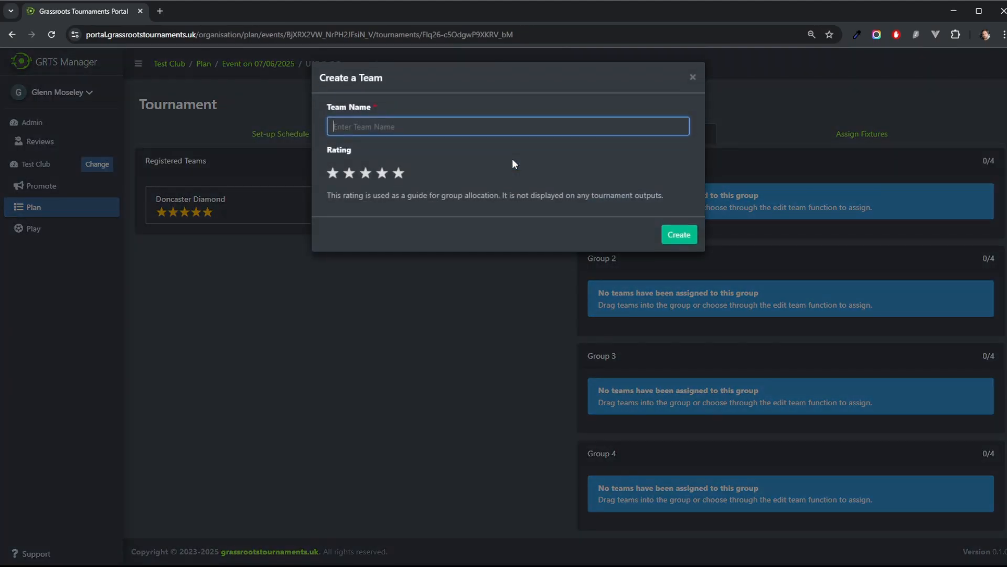
{"action": "type", "text": "Newhall Vikings"}
{"action": "left_click", "coordinate": [365, 173]}
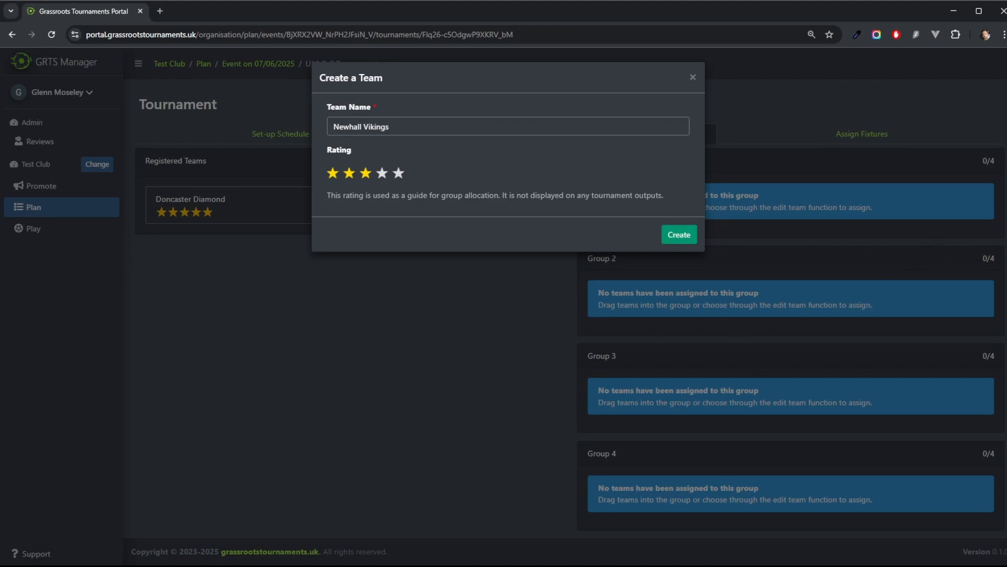
{"action": "left_click", "coordinate": [679, 235]}
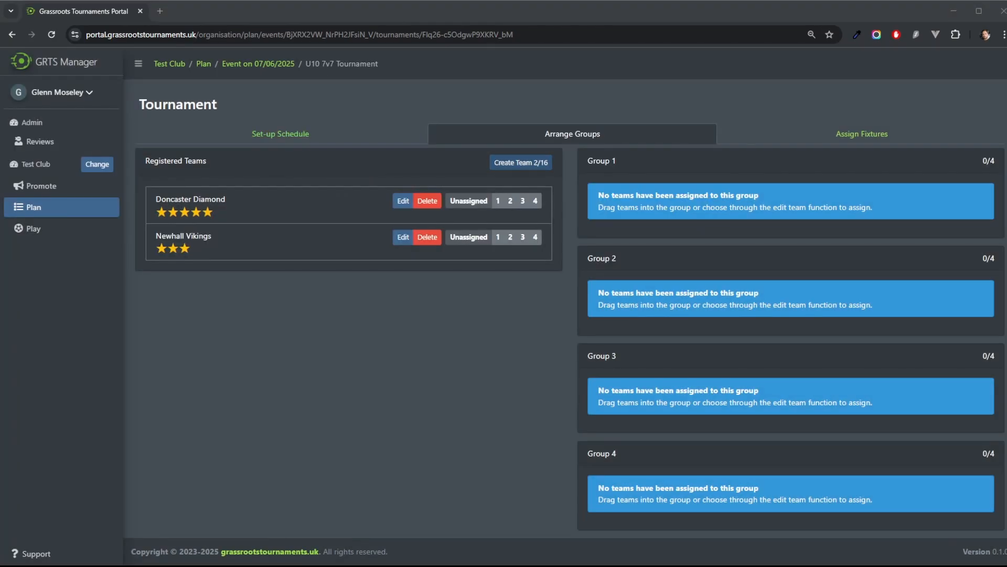
{"action": "left_click", "coordinate": [530, 163]}
{"action": "type", "text": "S"}
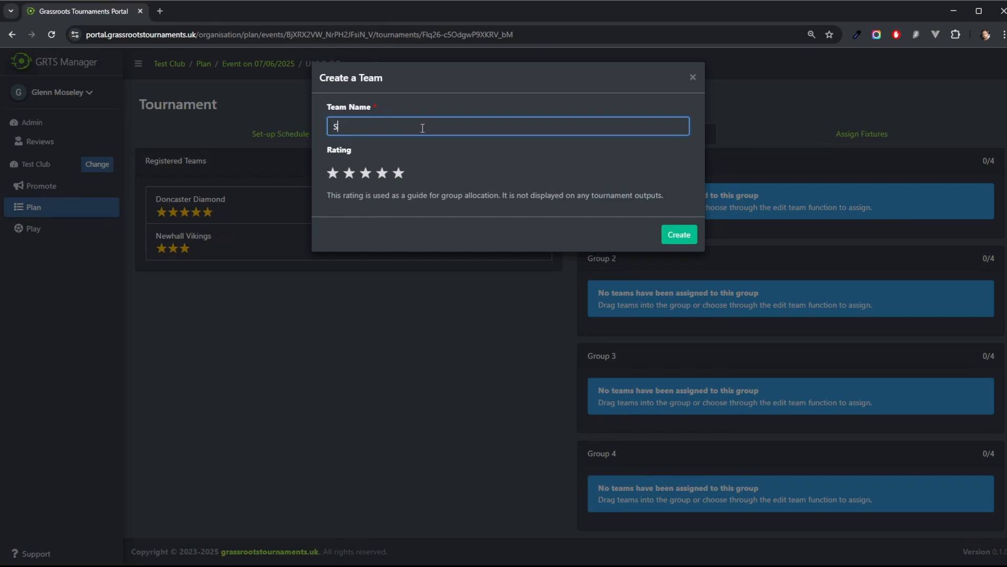
{"action": "type", "text": "utton FC"}
{"action": "left_click", "coordinate": [382, 172]}
{"action": "left_click", "coordinate": [679, 234]}
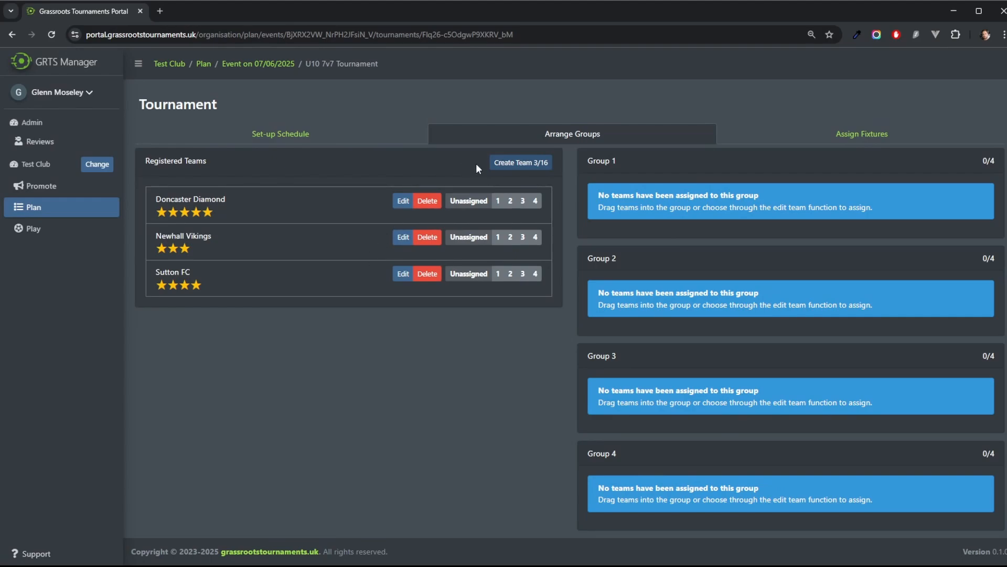
Step: Create teams Matlock Lions with a two-star rating and Chester Athletic with a four-star rating
{"action": "left_click", "coordinate": [527, 162]}
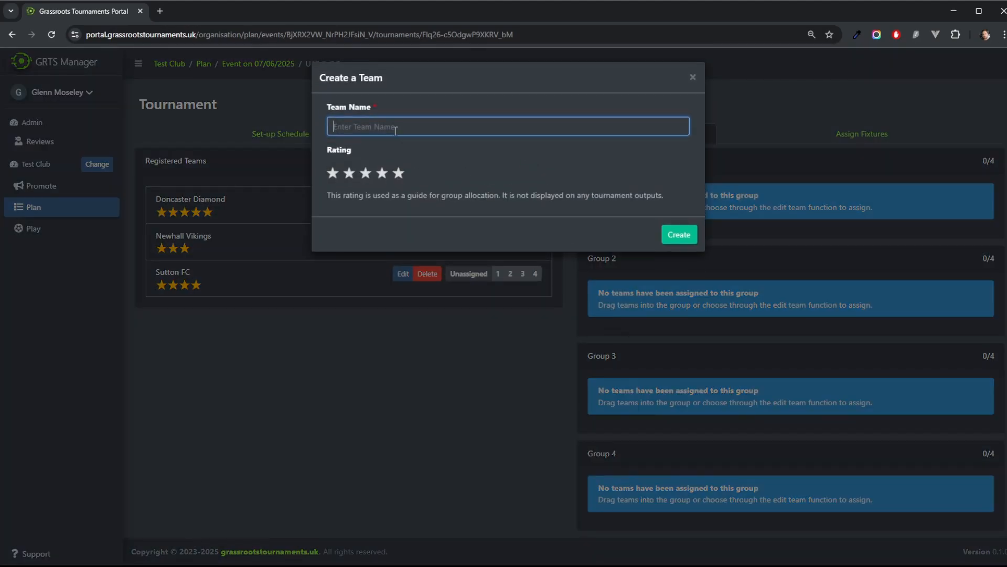
{"action": "type", "text": "Matlock Lions"}
{"action": "left_click", "coordinate": [352, 175]}
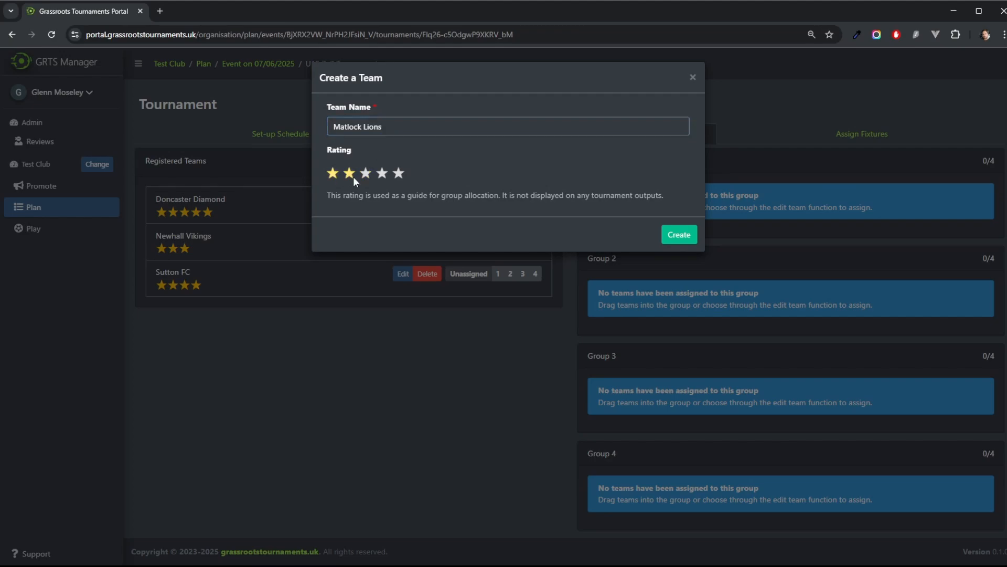
{"action": "left_click", "coordinate": [690, 235]}
{"action": "left_click", "coordinate": [517, 163]}
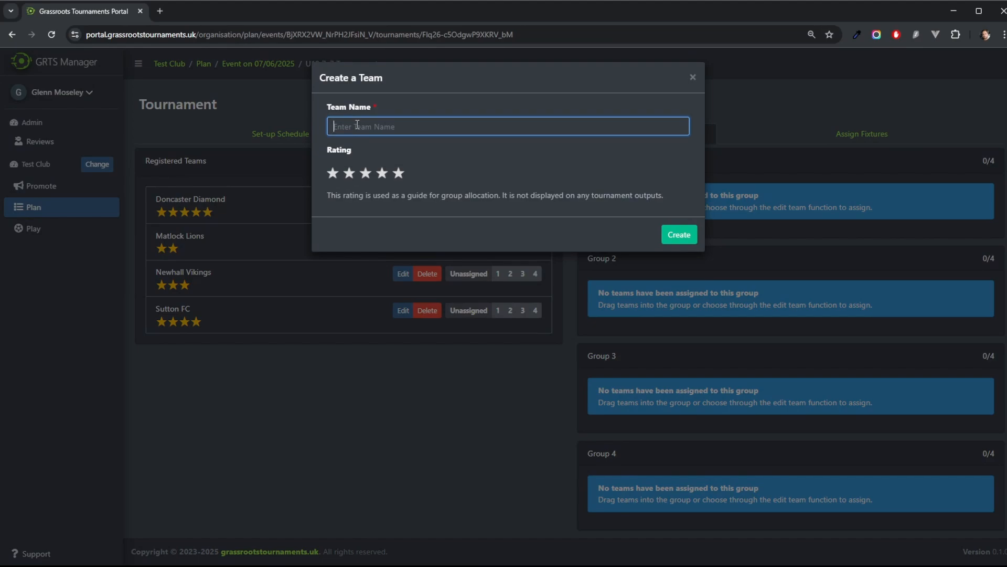
{"action": "type", "text": "Chester Athletic"}
{"action": "left_click", "coordinate": [382, 172]}
{"action": "left_click", "coordinate": [680, 234]}
Step: Create teams Carlton United with a five-star rating and Reading United with a two-star rating
{"action": "left_click", "coordinate": [521, 162]}
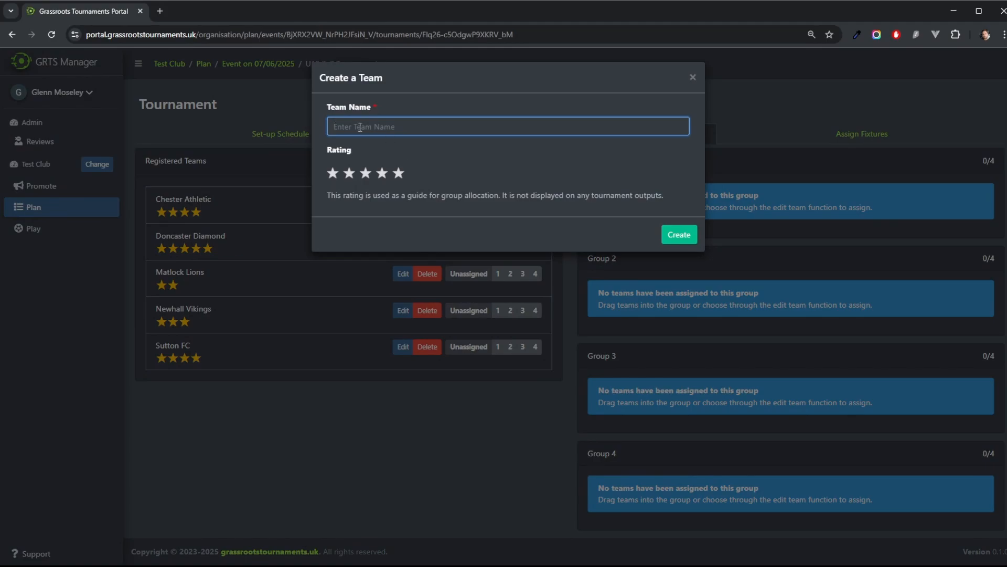
{"action": "type", "text": "Carlton United"}
{"action": "left_click", "coordinate": [399, 173]}
{"action": "left_click", "coordinate": [680, 235]}
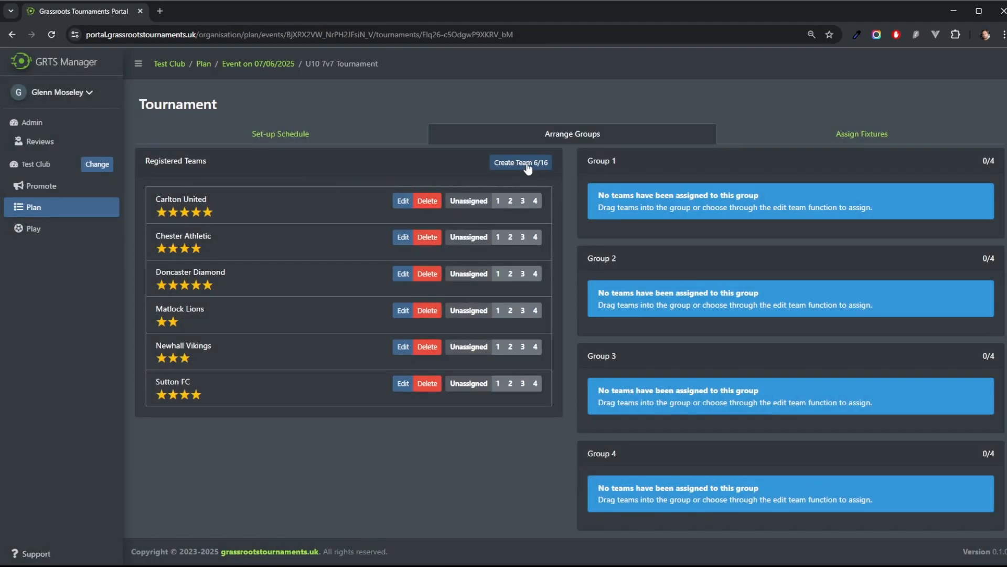
{"action": "left_click", "coordinate": [528, 167]}
{"action": "type", "text": "Reading United"}
{"action": "left_click", "coordinate": [350, 173]}
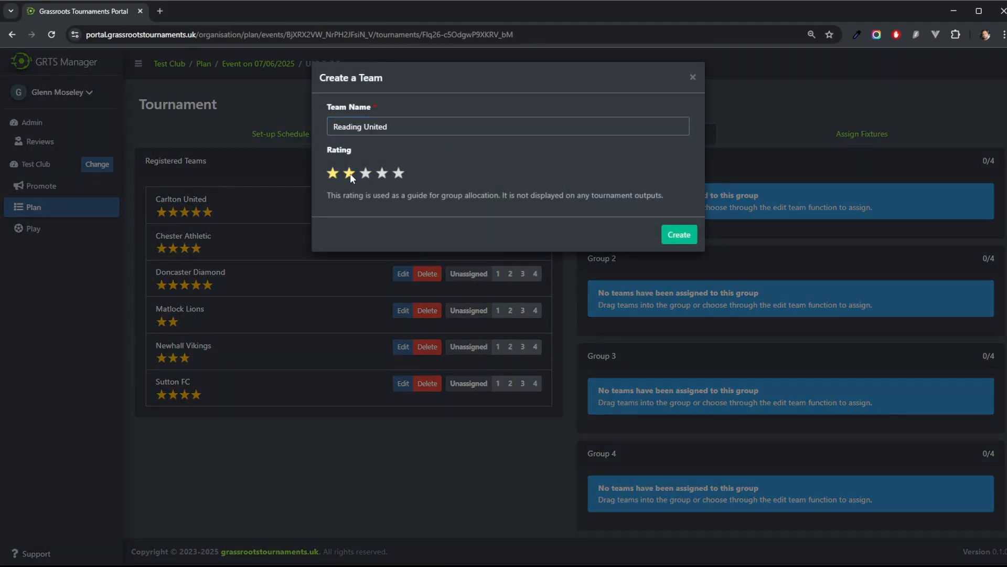
{"action": "left_click", "coordinate": [680, 235]}
Step: Create teams Weymouth Warriors with a two-star rating and AFC Brighton without a rating
{"action": "left_click", "coordinate": [517, 166]}
{"action": "type", "text": "Weymouth Warrior"}
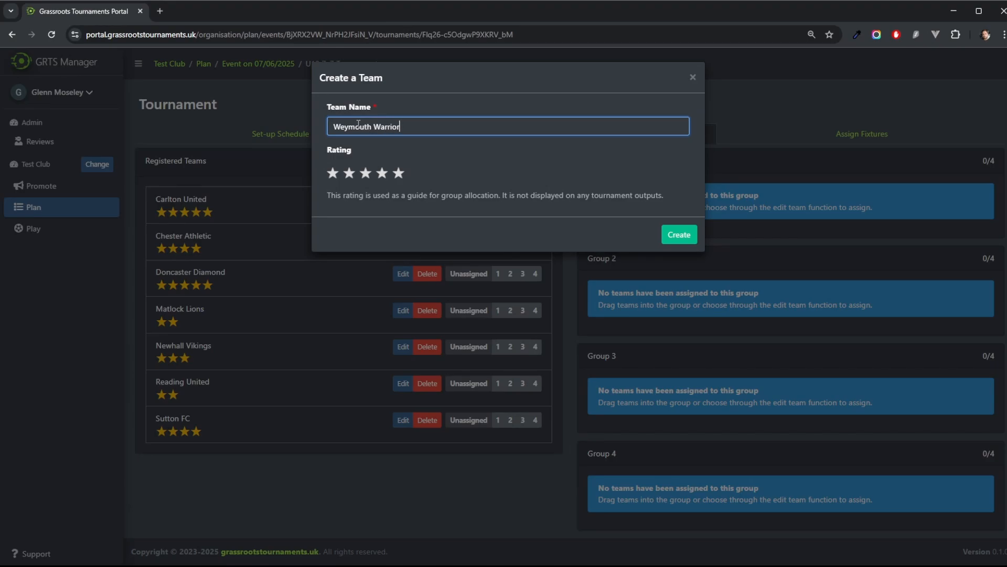
{"action": "type", "text": "s"}
{"action": "left_click", "coordinate": [349, 173]}
{"action": "left_click", "coordinate": [680, 234]}
{"action": "left_click", "coordinate": [517, 165]}
{"action": "type", "text": "AFC Br"}
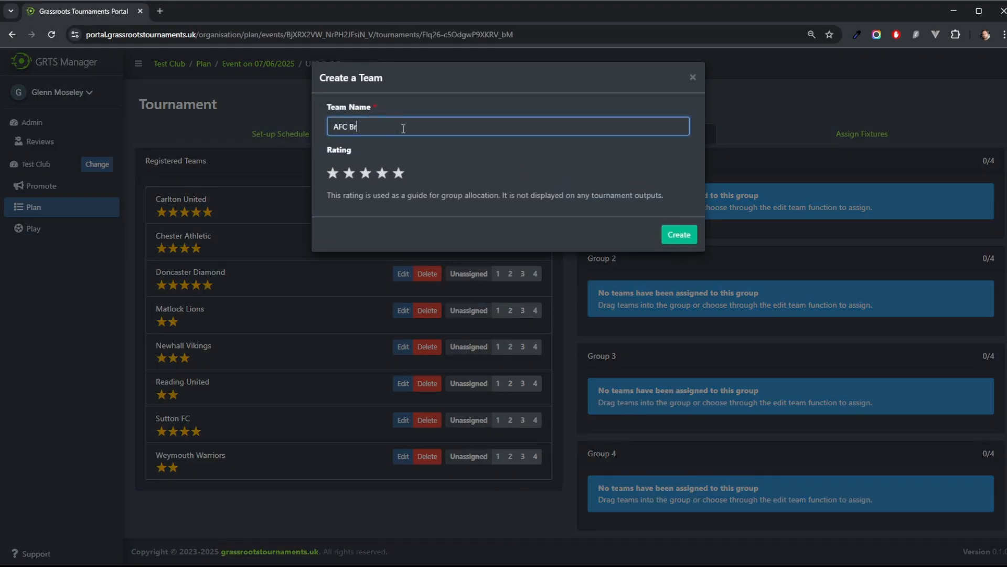
{"action": "type", "text": "ighton"}
{"action": "left_click", "coordinate": [679, 234]}
Step: Create teams Toton FC without a rating and Plymouth Excel with a four-star rating
{"action": "left_click", "coordinate": [520, 165]}
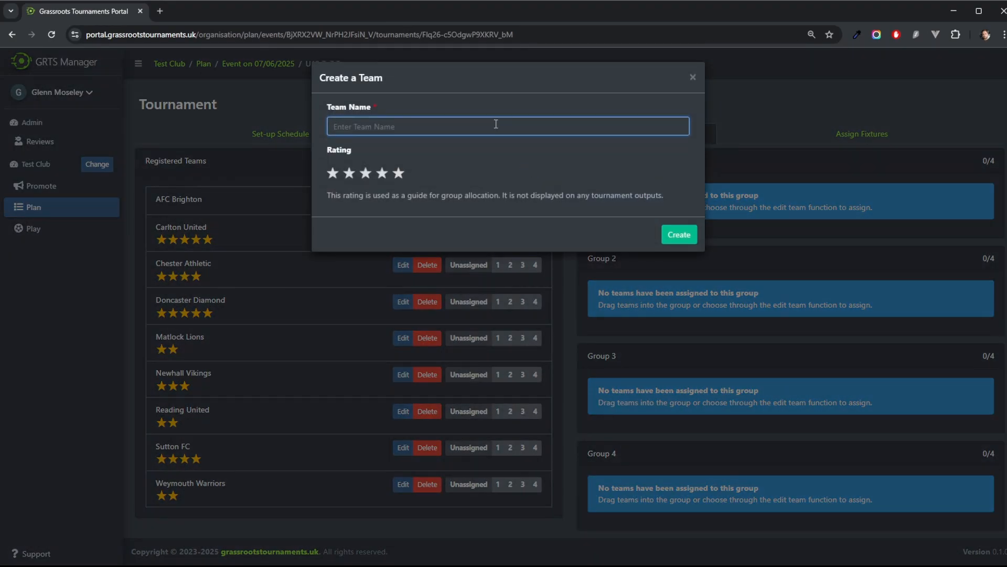
{"action": "type", "text": "Toton FC"}
{"action": "key", "text": "Return"}
{"action": "left_click", "coordinate": [510, 167]}
{"action": "type", "text": "Ply"}
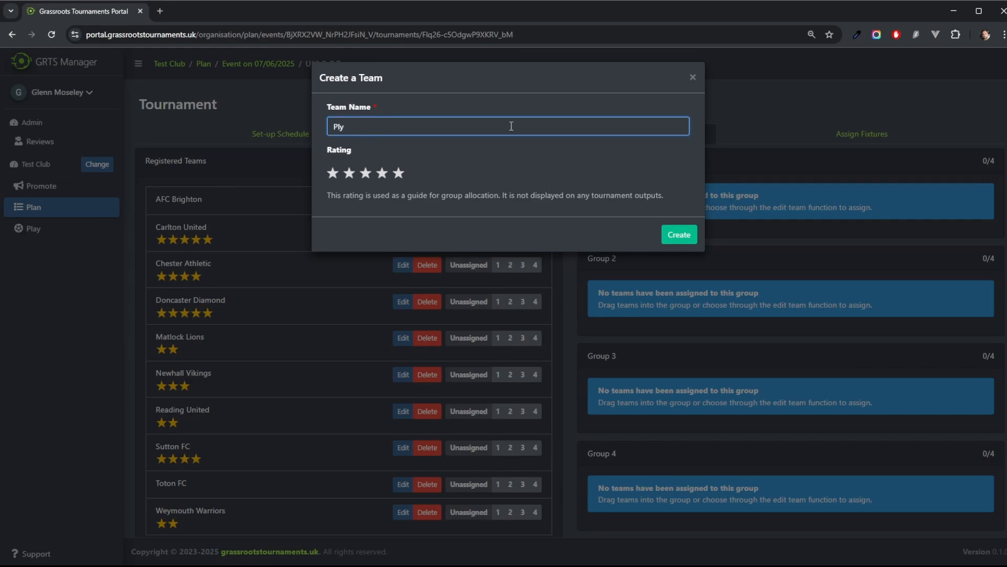
{"action": "type", "text": "ymouth Excel"}
{"action": "left_click", "coordinate": [382, 173]}
{"action": "left_click", "coordinate": [680, 234]}
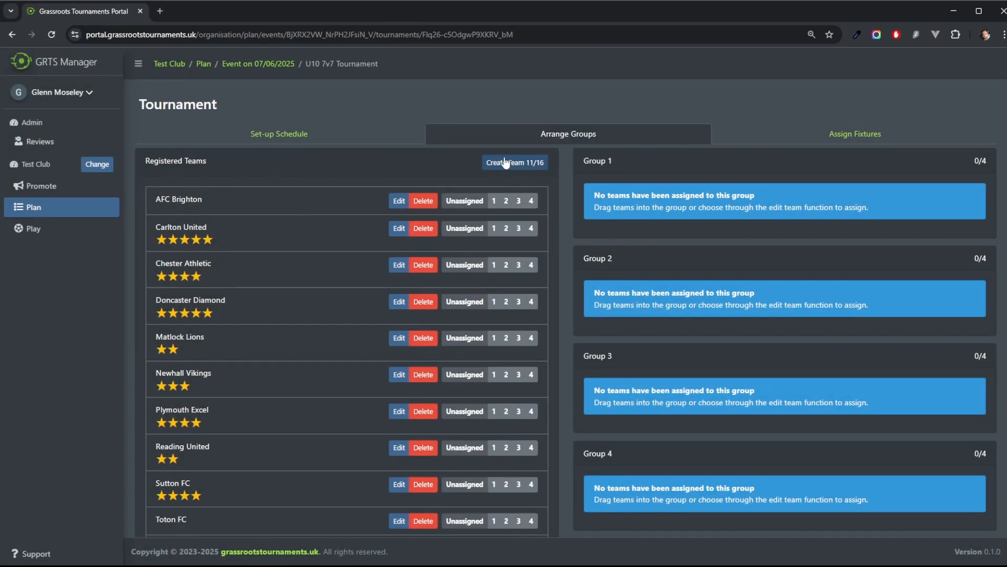
Step: Create a team named Sheffiled Sports FC with a one-star rating
{"action": "left_click", "coordinate": [505, 163]}
{"action": "type", "text": "Sheffiled Sports F"}
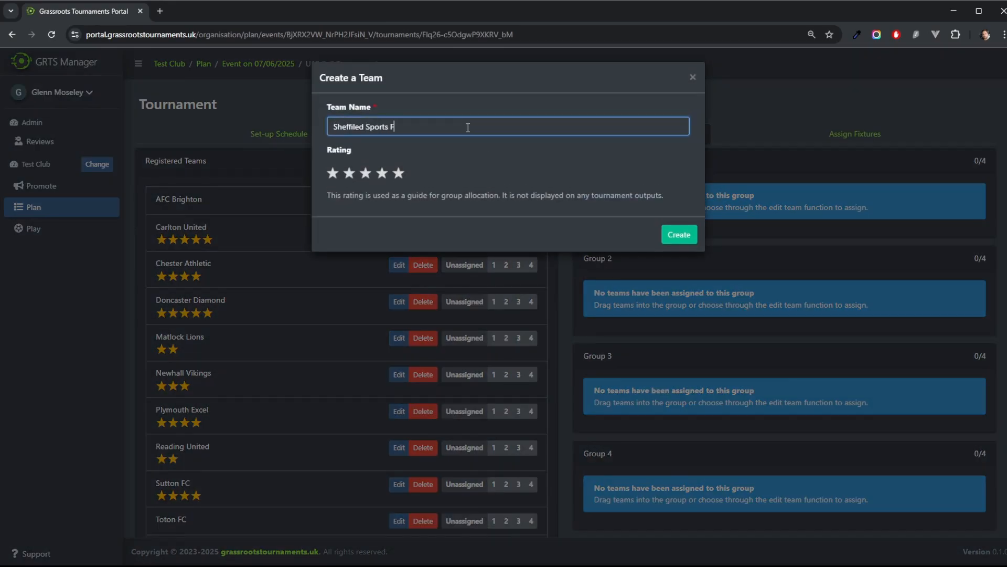
{"action": "type", "text": "C"}
{"action": "left_click", "coordinate": [333, 173]}
{"action": "left_click", "coordinate": [679, 234]}
Step: Create a team named Rugby Rovers without a rating and a team named Telford Titans with a two-star rating
{"action": "left_click", "coordinate": [408, 153]}
{"action": "type", "text": "Rugby Rovers"}
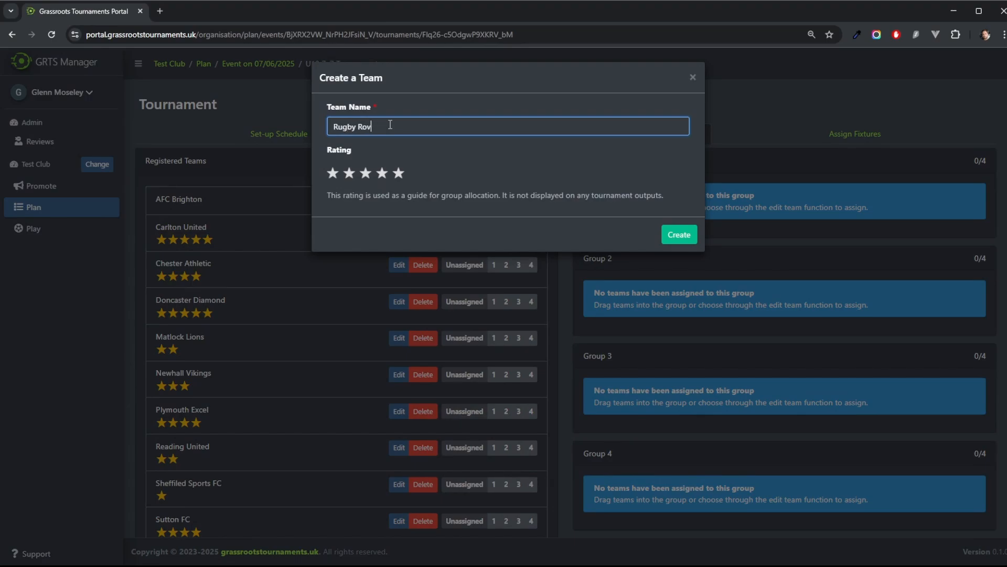
{"action": "key", "text": "Return"}
{"action": "left_click", "coordinate": [488, 163]}
{"action": "type", "text": "Telford Titans"}
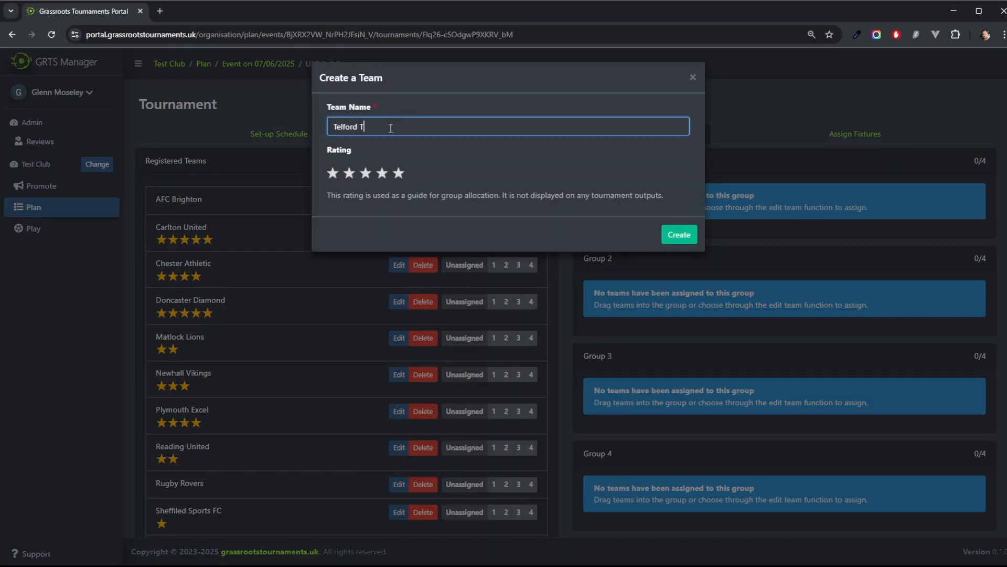
{"action": "left_click", "coordinate": [349, 173]}
{"action": "left_click", "coordinate": [679, 235]}
Step: Create teams Harrogate Highlanders with a four-star rating and Dudley Dynamos with a two-star rating
{"action": "left_click", "coordinate": [488, 165]}
{"action": "type", "text": "Harrogate Highlanders"}
{"action": "left_click", "coordinate": [382, 173]}
{"action": "left_click", "coordinate": [675, 236]}
{"action": "left_click", "coordinate": [525, 162]}
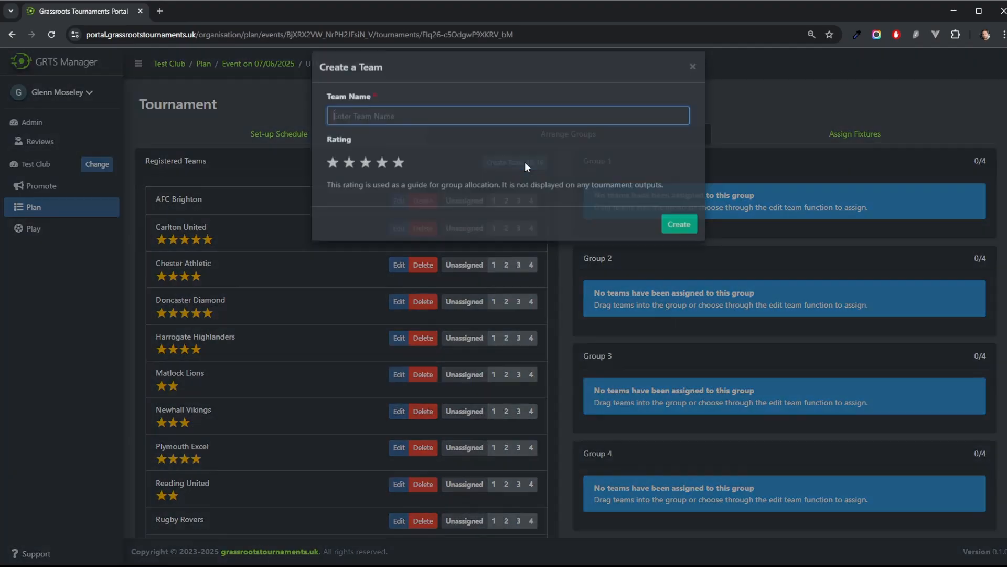
{"action": "type", "text": "Dudley Dynamos"}
{"action": "left_click", "coordinate": [349, 174]}
{"action": "left_click", "coordinate": [679, 234]}
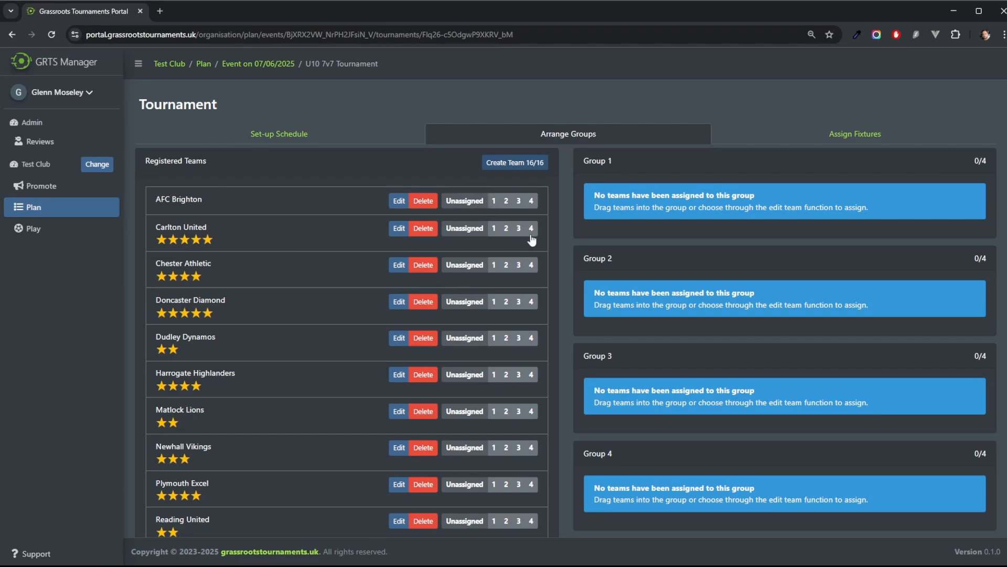
Step: Assign Carlton United to Group 1, Doncaster Diamond to Group 2, Harrogate Highlanders to Group 3 and Plymouth Excel to Group 4
{"action": "left_click", "coordinate": [493, 229]}
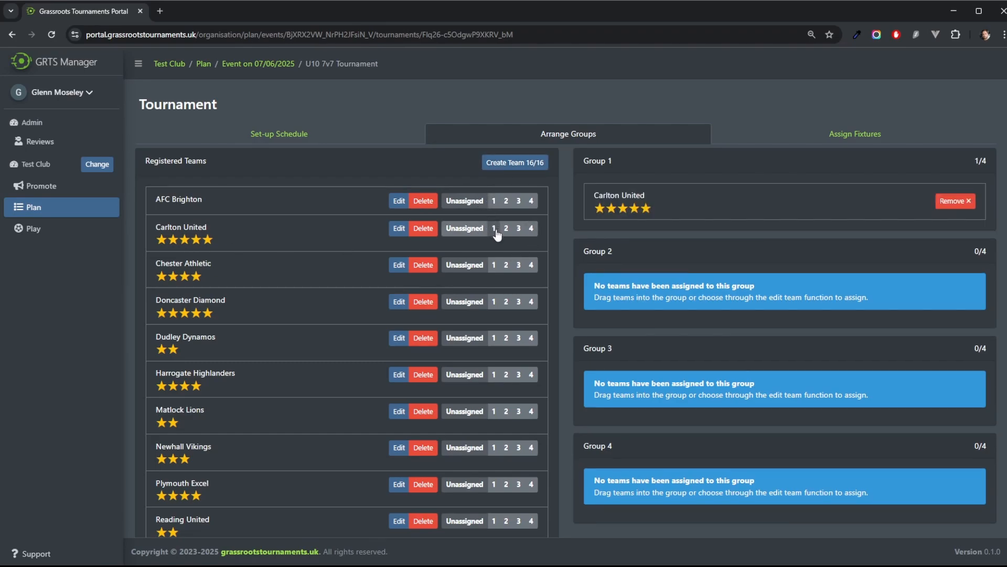
{"action": "left_click", "coordinate": [506, 302]}
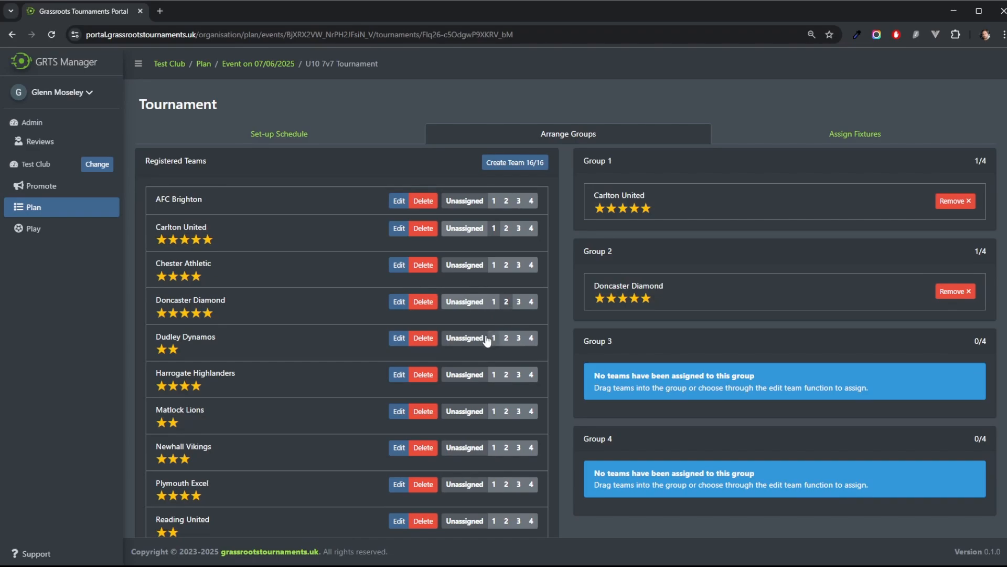
{"action": "left_click", "coordinate": [519, 375]}
{"action": "left_click", "coordinate": [532, 448]}
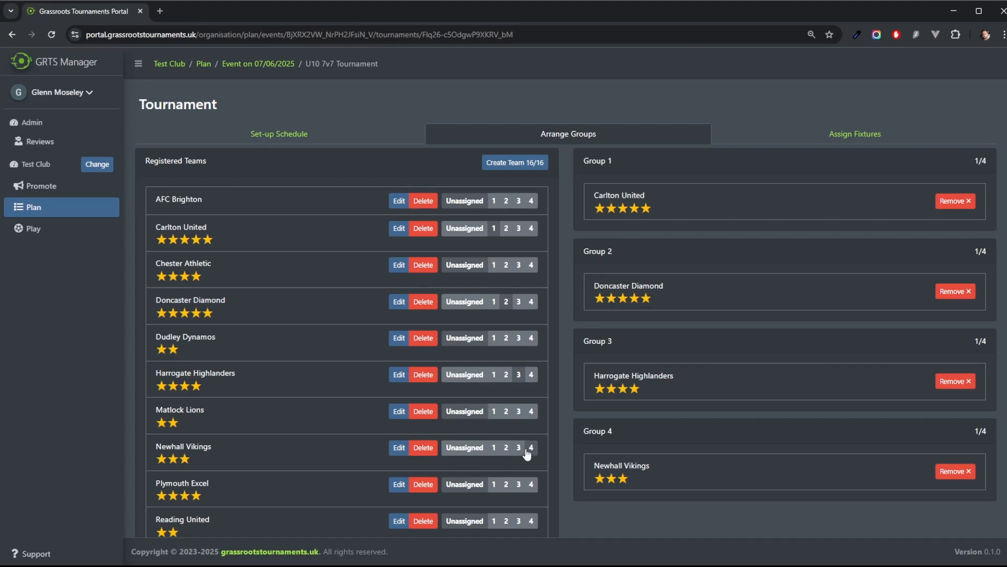
{"action": "left_click", "coordinate": [465, 448]}
{"action": "left_click", "coordinate": [531, 486]}
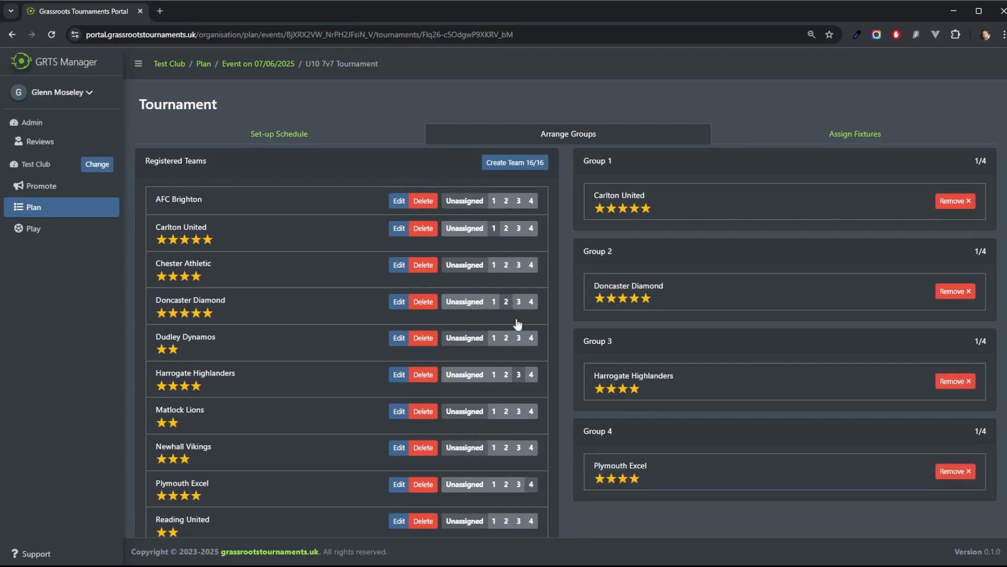
Step: Assign AFC Brighton, Matlock Lions and Dudley Dynamos to Group 1
{"action": "left_click", "coordinate": [494, 201]}
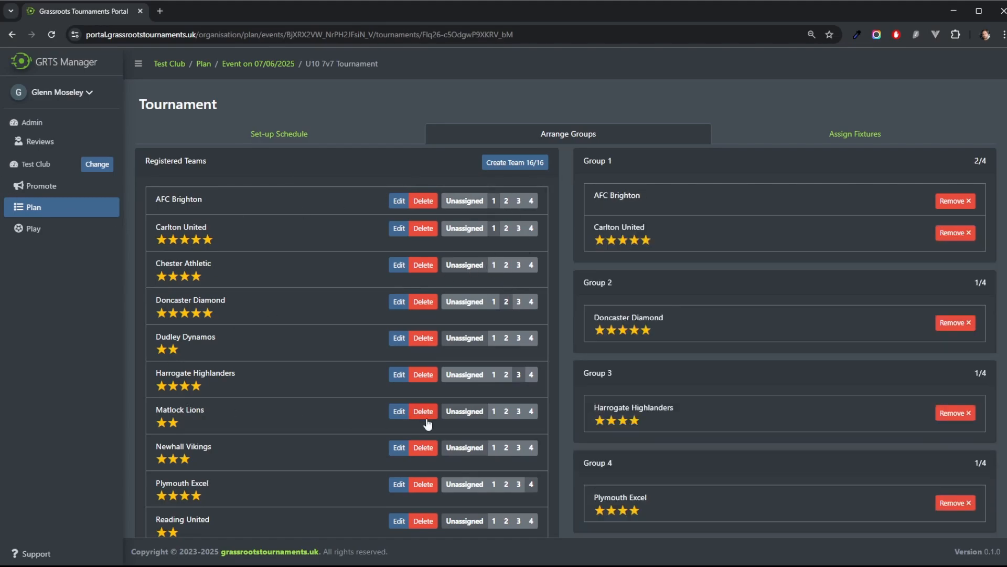
{"action": "left_click", "coordinate": [493, 411]}
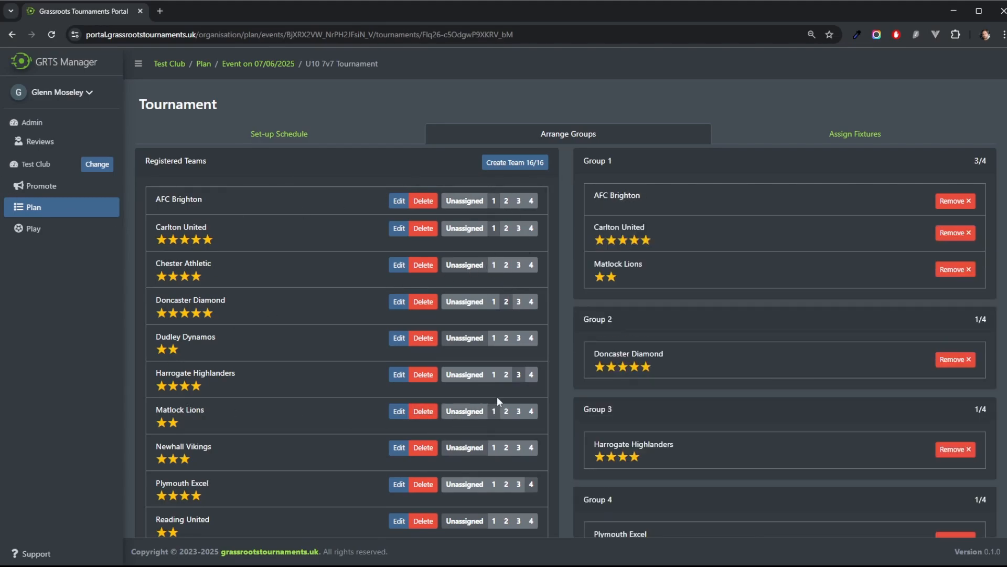
{"action": "left_click", "coordinate": [492, 338]}
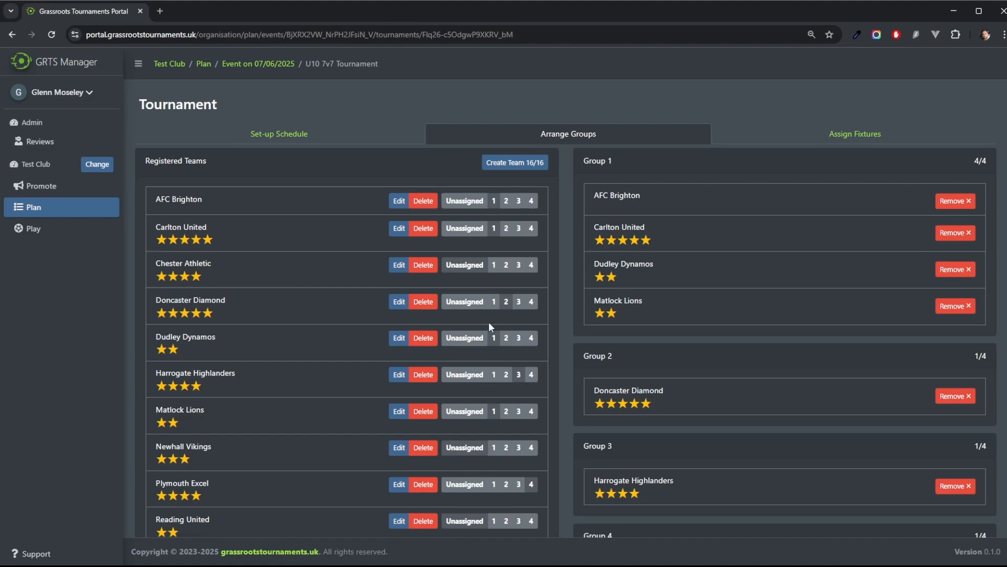
Step: Assign Sutton FC, Telford Titans and Toton FC to Group 4
{"action": "scroll", "coordinate": [528, 421], "scroll_direction": "down", "scroll_amount": 4}
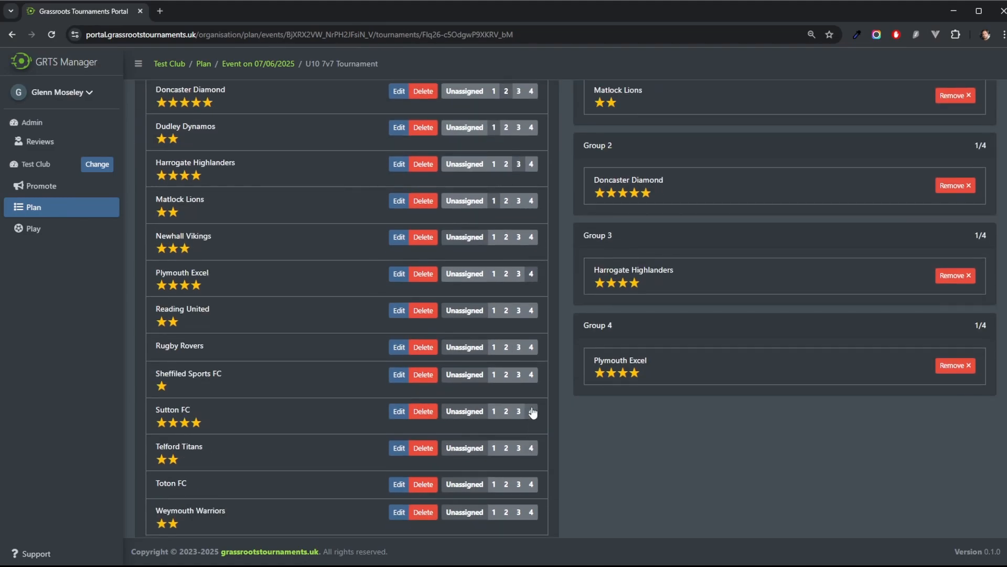
{"action": "left_click", "coordinate": [531, 411]}
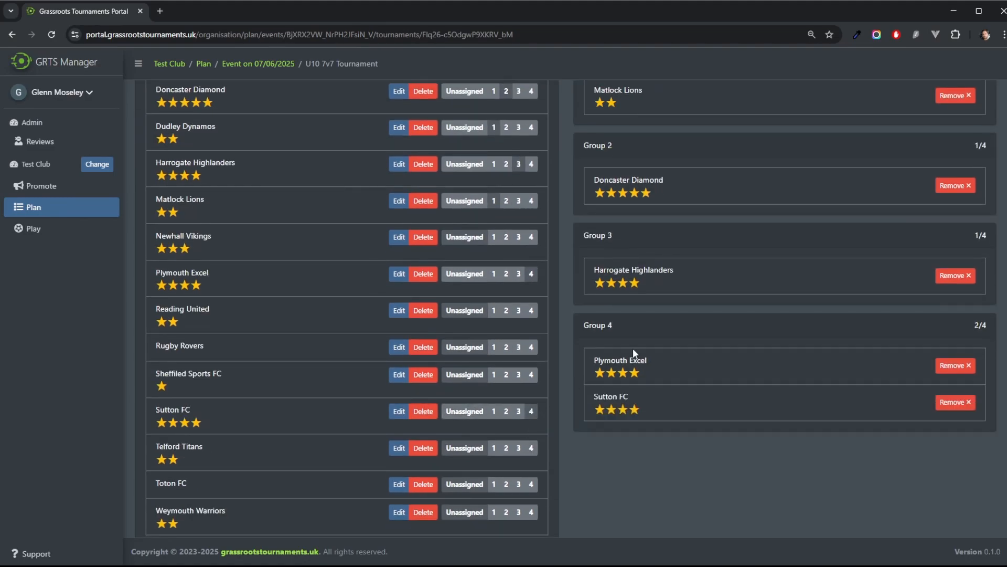
{"action": "left_click", "coordinate": [530, 449]}
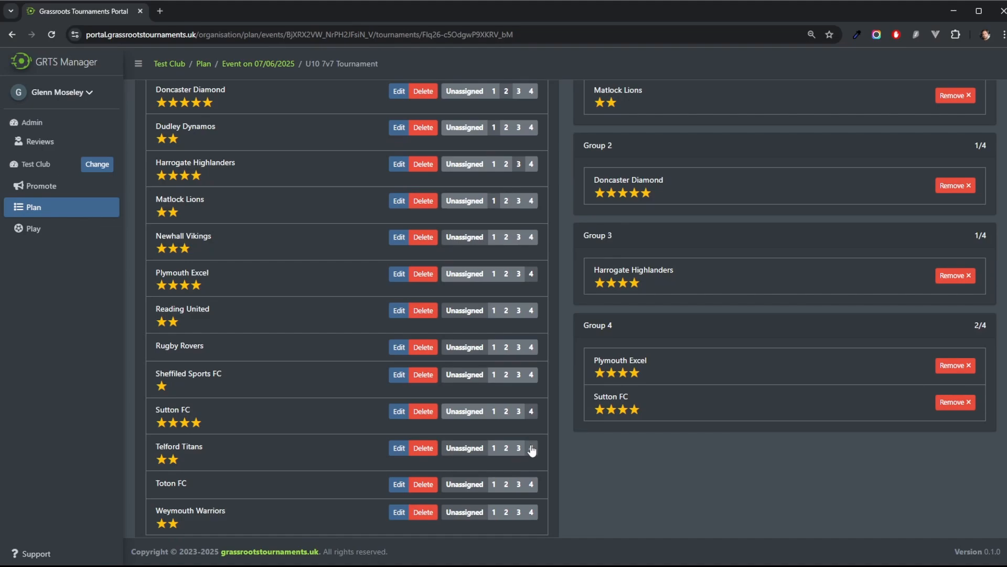
{"action": "left_click", "coordinate": [531, 485]}
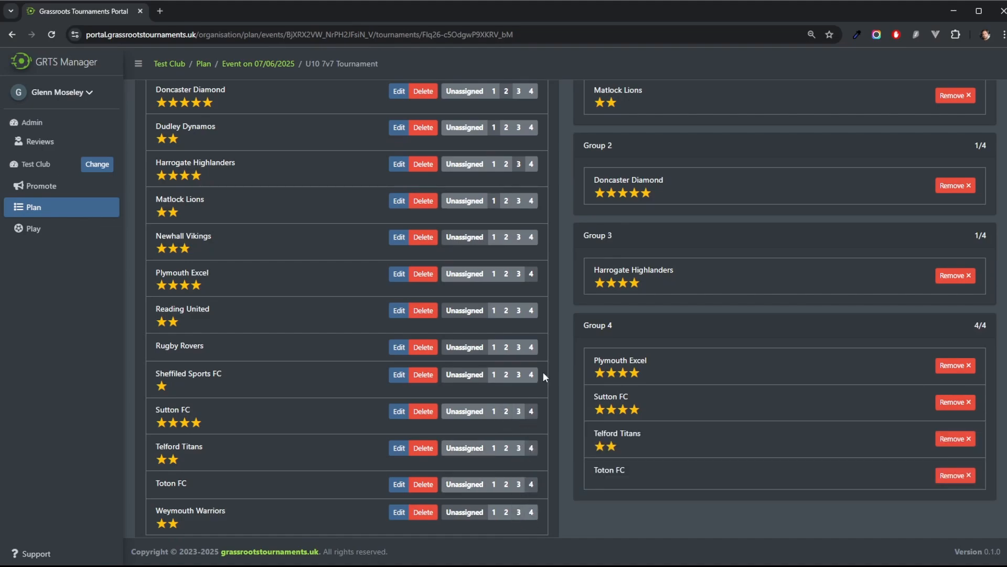
Step: Assign Weymouth Warriors and Sheffiled Sports FC to Group 3
{"action": "left_click", "coordinate": [518, 513]}
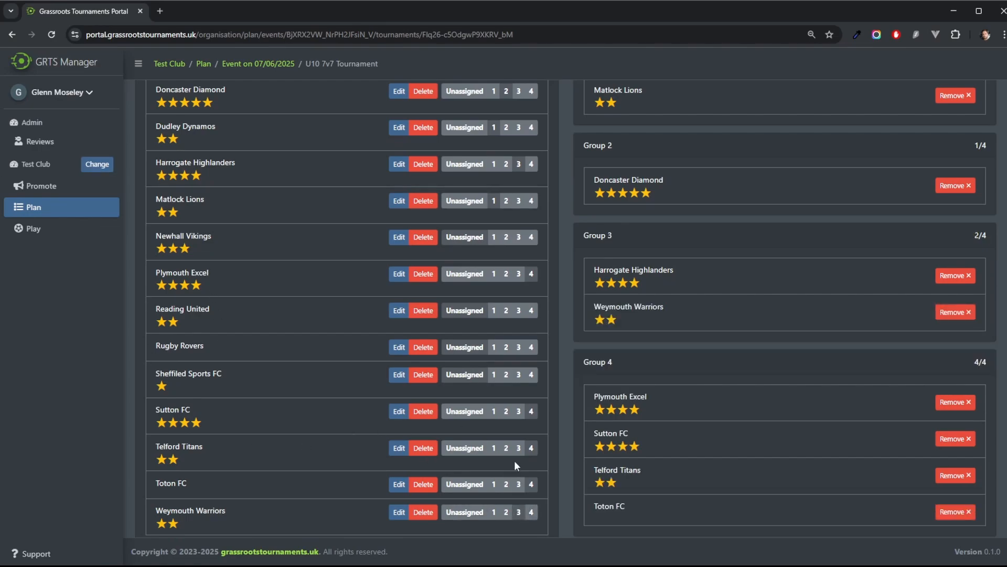
{"action": "scroll", "coordinate": [513, 460], "scroll_direction": "up", "scroll_amount": 3}
{"action": "scroll", "coordinate": [512, 460], "scroll_direction": "down", "scroll_amount": 2}
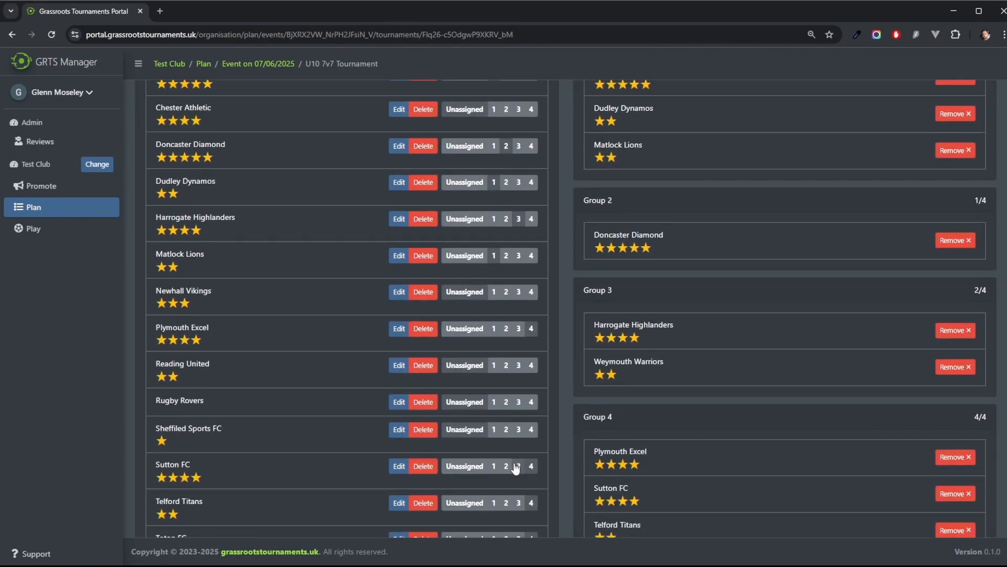
{"action": "left_click", "coordinate": [517, 430]}
Step: Assign Rugby Rovers to Group 2 and Newhall Vikings to Group 3
{"action": "left_click", "coordinate": [506, 402]}
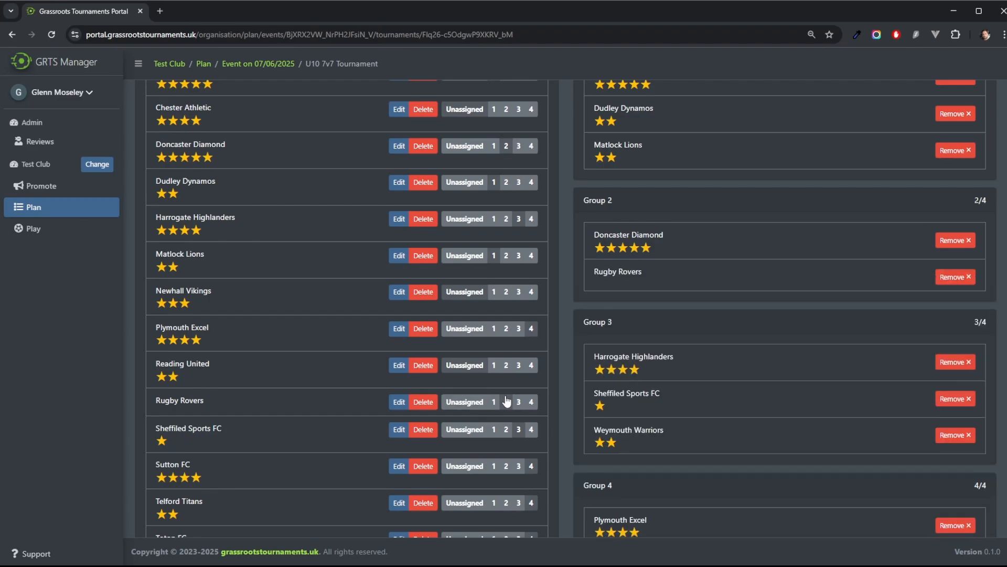
{"action": "left_click", "coordinate": [506, 330]}
{"action": "left_click", "coordinate": [531, 329]}
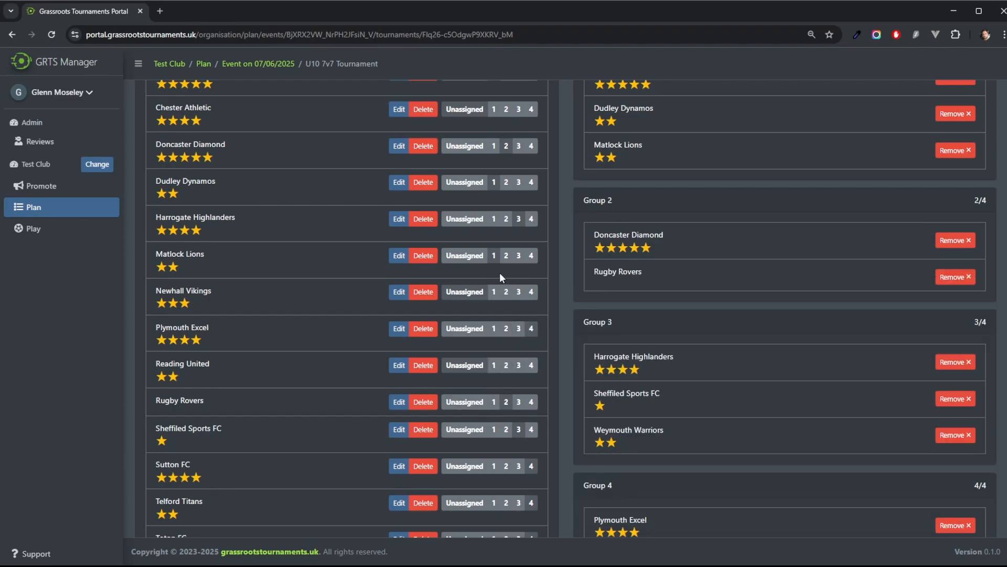
{"action": "left_click", "coordinate": [519, 292]}
Step: Assign Chester Athletic to Group 2 and move Plymouth Excel from Group 4 to Group 2
{"action": "scroll", "coordinate": [523, 255], "scroll_direction": "up", "scroll_amount": 3}
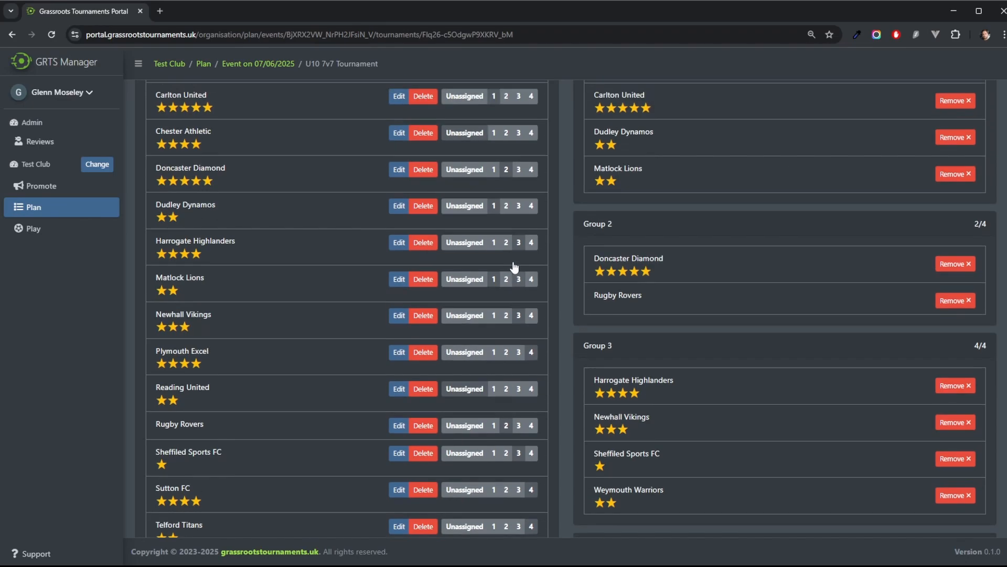
{"action": "scroll", "coordinate": [794, 261], "scroll_direction": "down", "scroll_amount": 1}
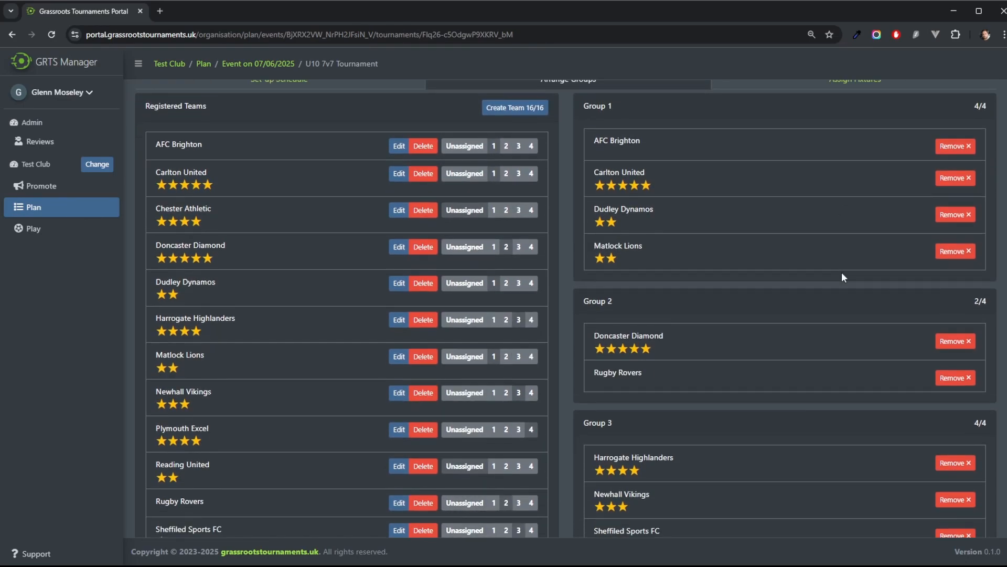
{"action": "left_click", "coordinate": [506, 210]}
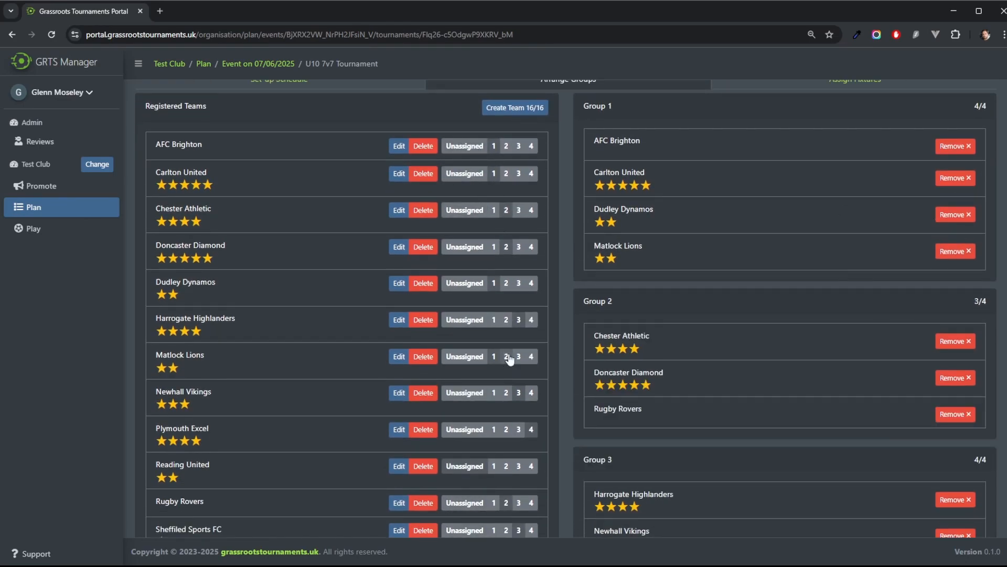
{"action": "left_click", "coordinate": [507, 429]}
Step: Assign Reading United to Group 4 to complete all four groups
{"action": "scroll", "coordinate": [822, 332], "scroll_direction": "down", "scroll_amount": 5}
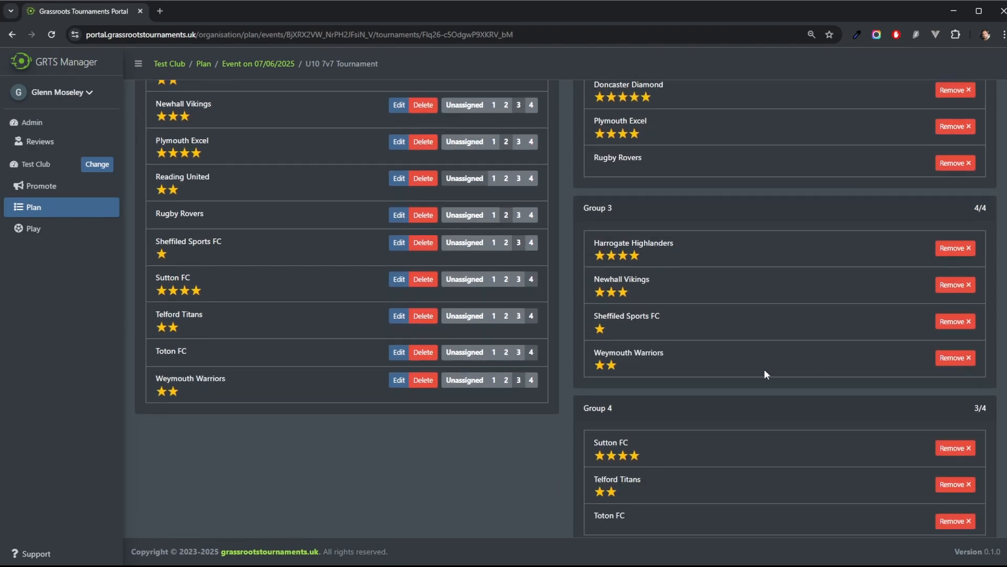
{"action": "scroll", "coordinate": [533, 291], "scroll_direction": "up", "scroll_amount": 2}
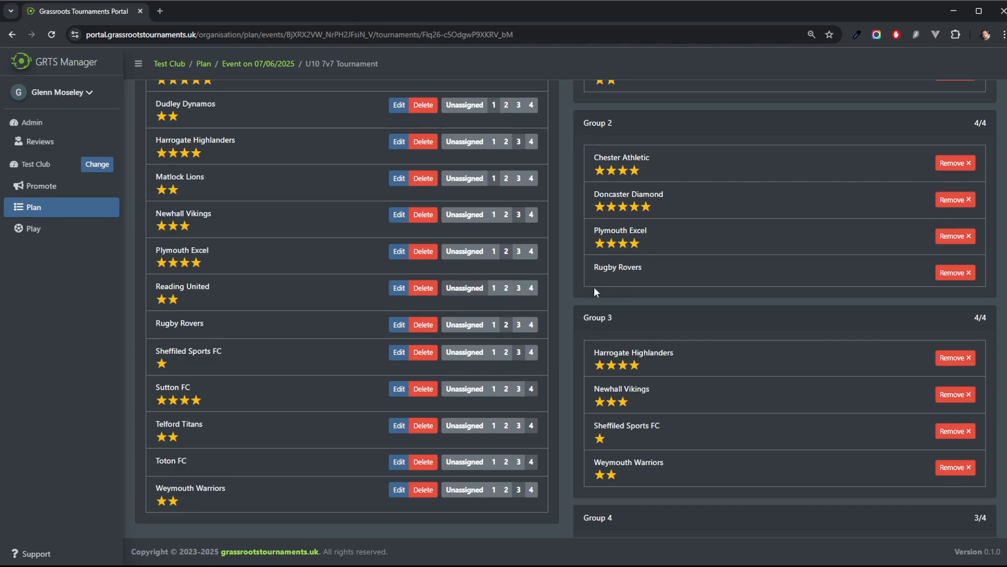
{"action": "scroll", "coordinate": [793, 374], "scroll_direction": "down", "scroll_amount": 2}
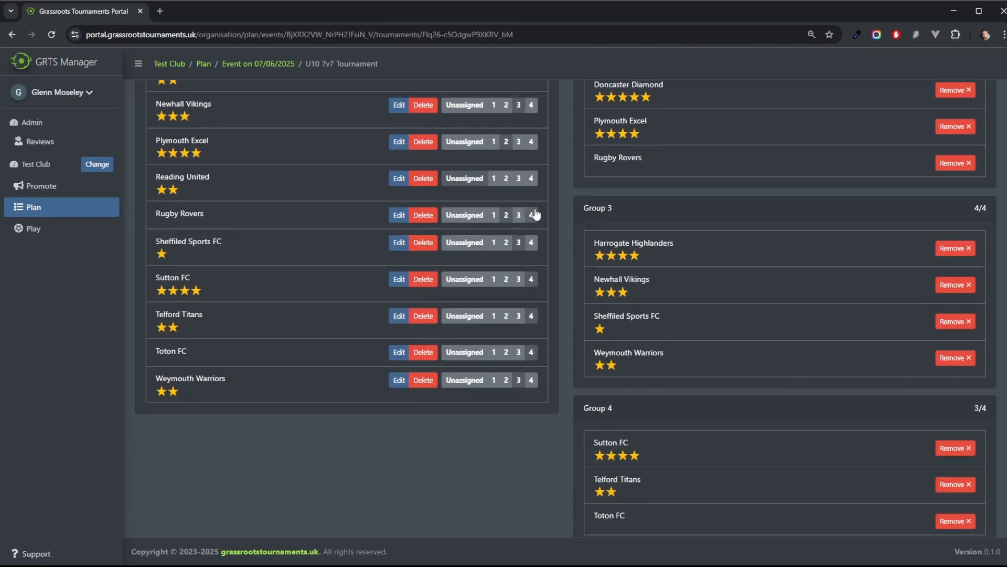
{"action": "scroll", "coordinate": [651, 361], "scroll_direction": "up", "scroll_amount": 7}
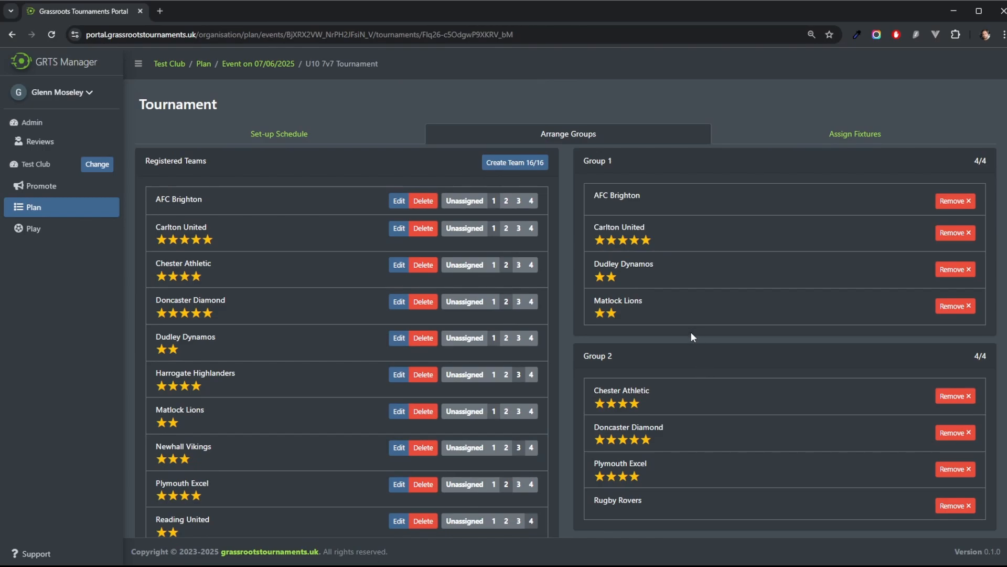
{"action": "scroll", "coordinate": [507, 247], "scroll_direction": "down", "scroll_amount": 8}
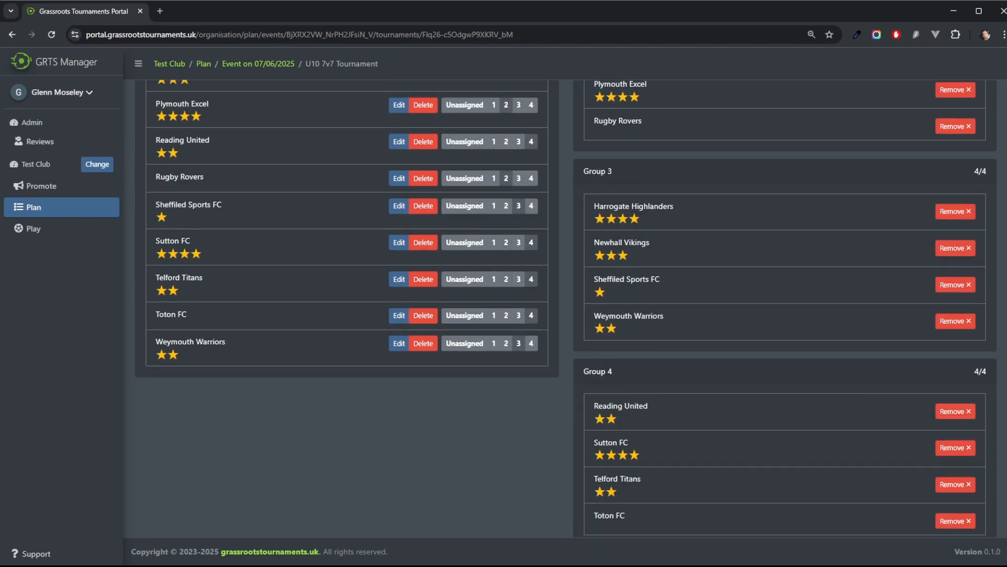
{"action": "scroll", "coordinate": [985, 392], "scroll_direction": "up", "scroll_amount": 8}
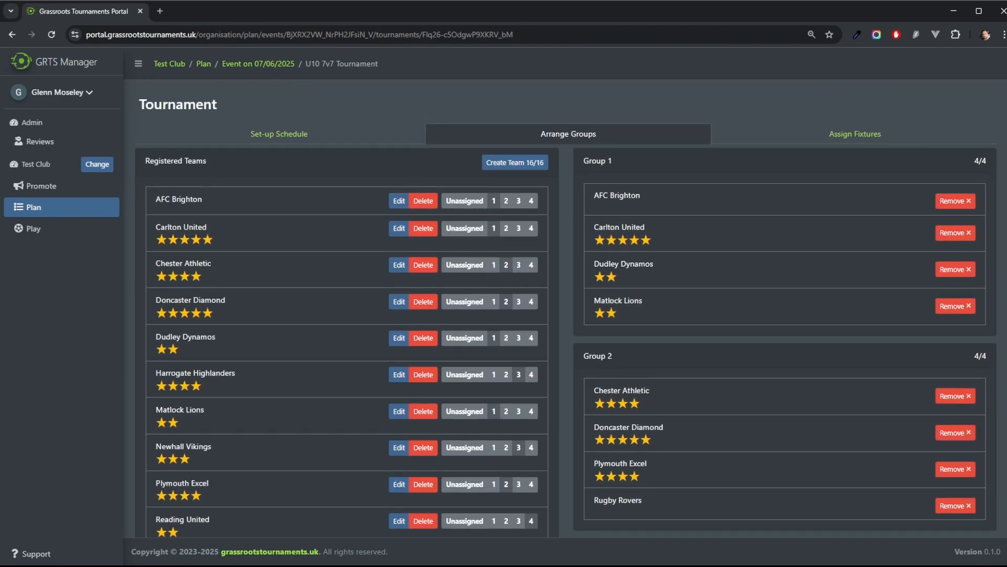
Step: Open the fixture assignment view and review the group fixtures for Groups 1 to 4
{"action": "left_click", "coordinate": [849, 137]}
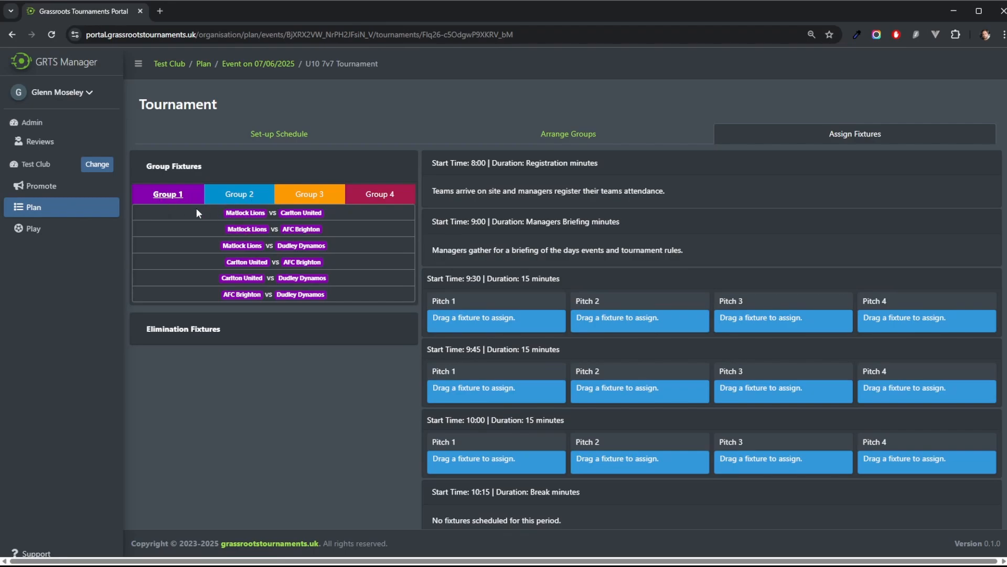
{"action": "left_click", "coordinate": [239, 195]}
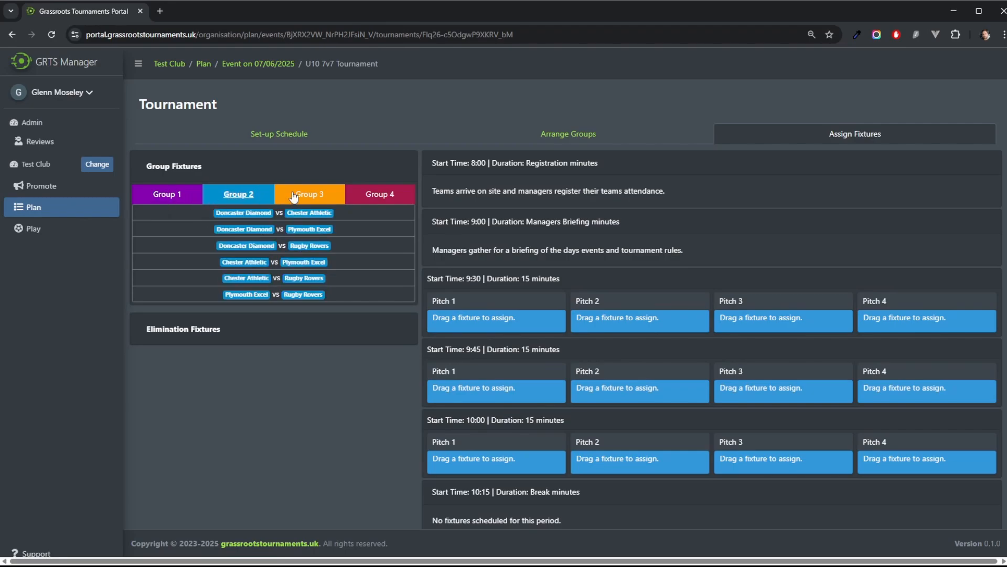
{"action": "left_click", "coordinate": [315, 195]}
{"action": "left_click", "coordinate": [379, 194]}
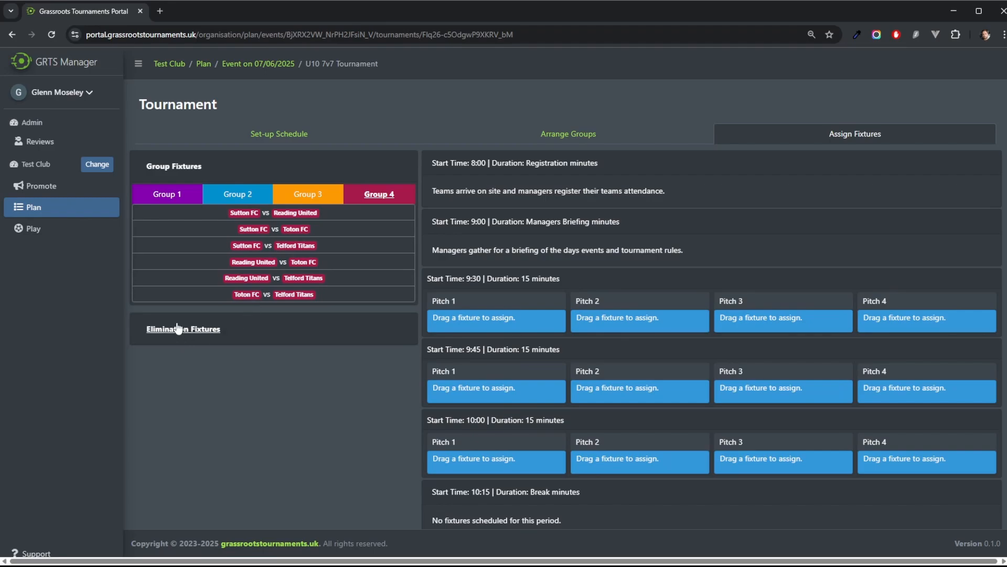
Step: Review the Shield and Cup elimination fixtures, then return to the Group 1 fixtures
{"action": "left_click", "coordinate": [181, 329]}
{"action": "left_click", "coordinate": [204, 236]}
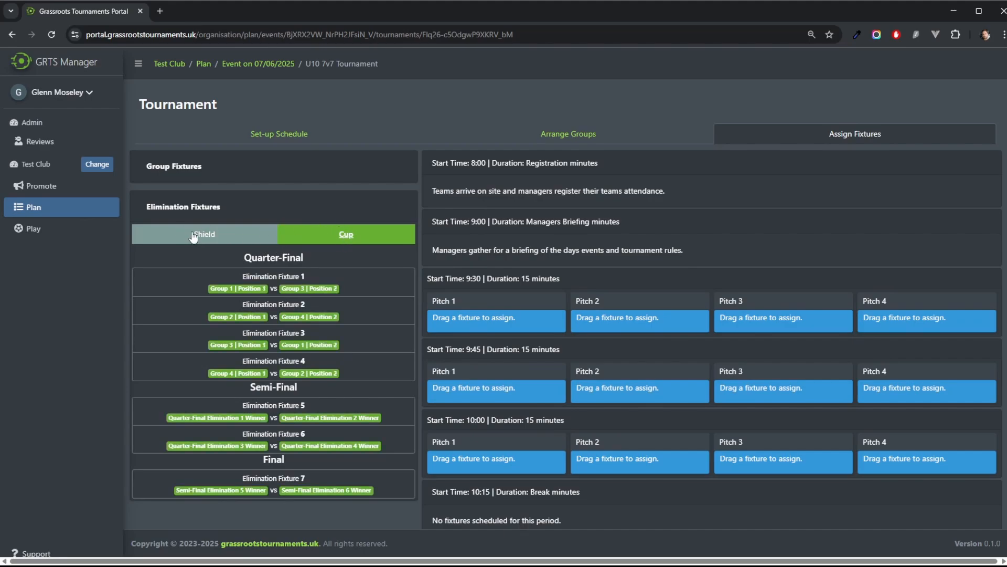
{"action": "left_click", "coordinate": [175, 167]}
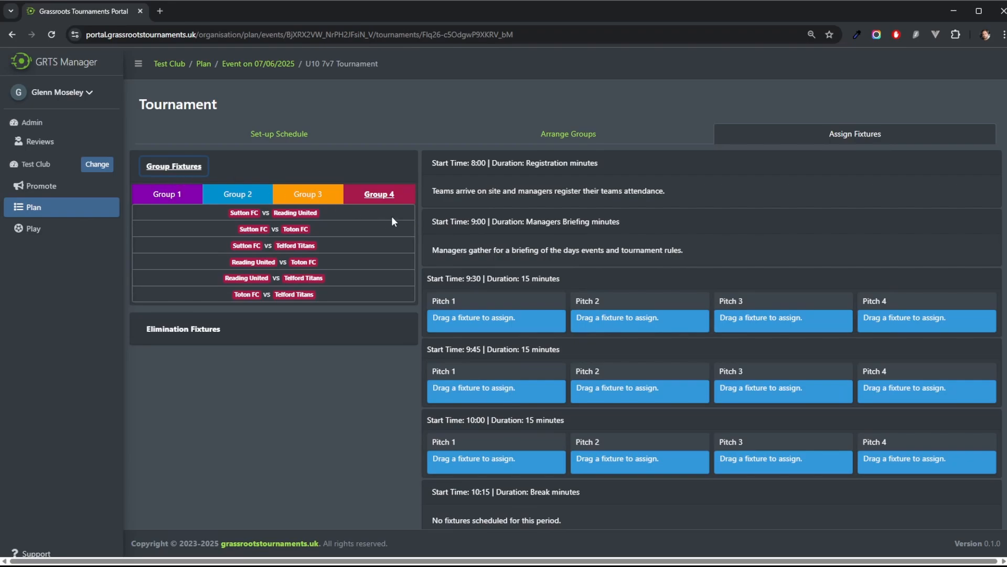
{"action": "left_click", "coordinate": [168, 202]}
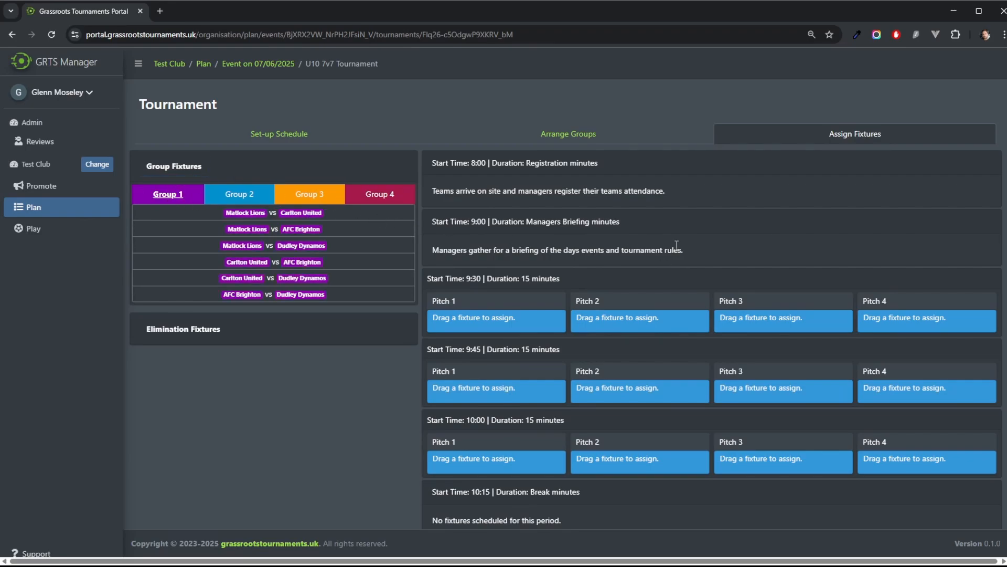
{"action": "scroll", "coordinate": [794, 262], "scroll_direction": "down", "scroll_amount": 3}
{"action": "scroll", "coordinate": [801, 311], "scroll_direction": "up", "scroll_amount": 3}
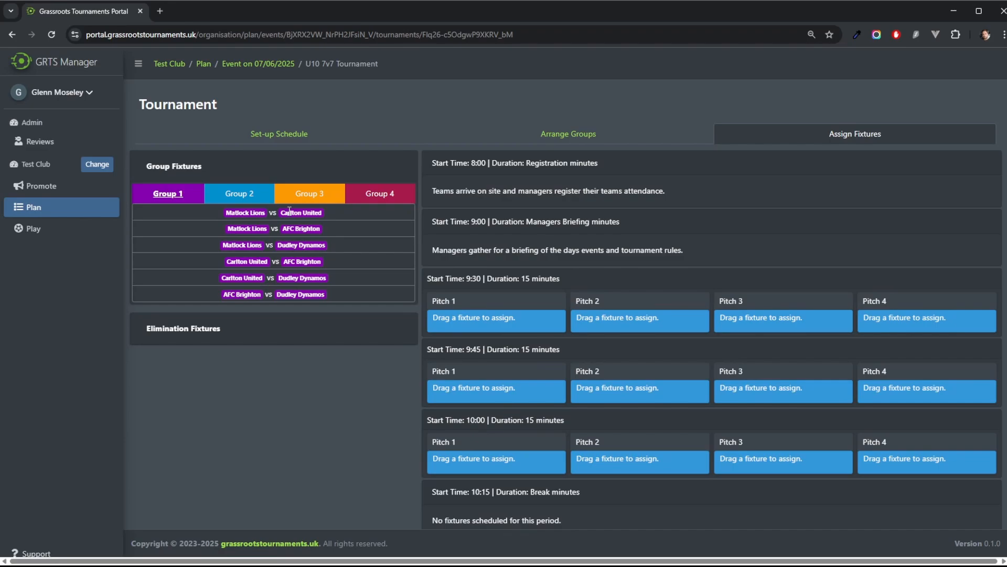
Step: Assign the six Group 1 fixtures to Pitch 1 in the 9:30, 9:45, 10:00, 10:30, 10:45 and 11:00 slots
{"action": "left_click_drag", "start_coordinate": [289, 210], "coordinate": [493, 321]}
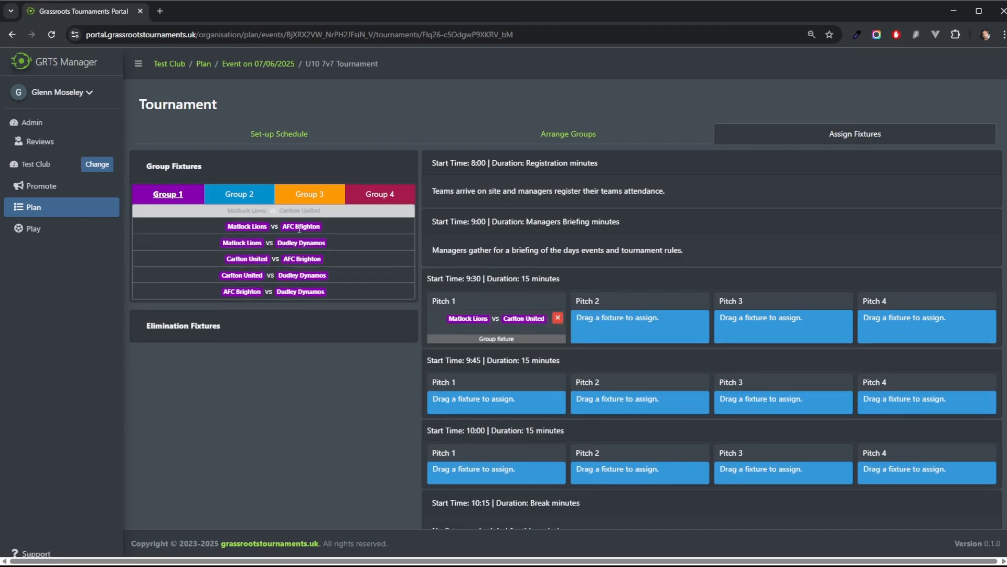
{"action": "left_click_drag", "start_coordinate": [300, 229], "coordinate": [505, 411]}
{"action": "left_click_drag", "start_coordinate": [302, 247], "coordinate": [462, 480]}
{"action": "scroll", "coordinate": [290, 236], "scroll_direction": "down", "scroll_amount": 3}
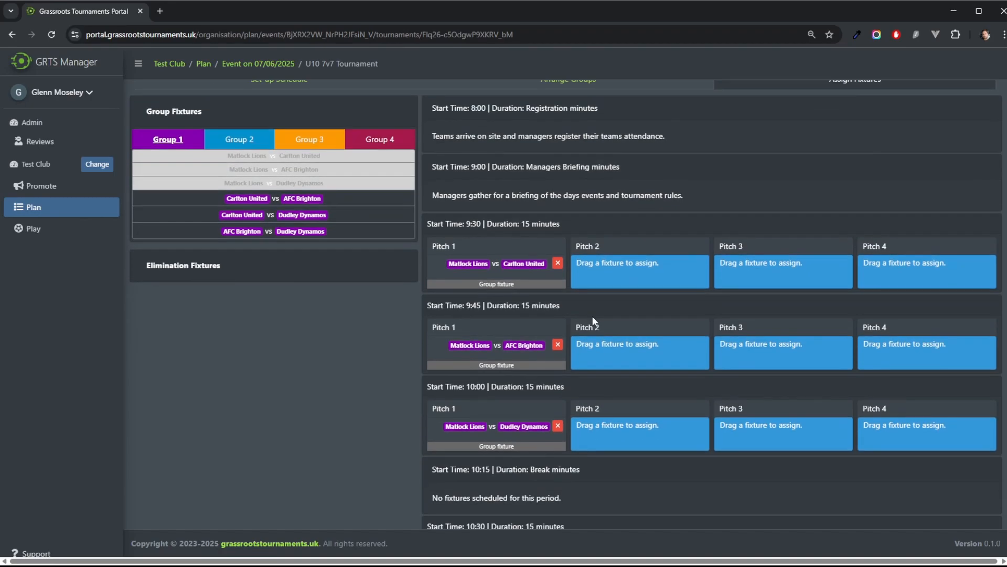
{"action": "left_click_drag", "start_coordinate": [297, 183], "coordinate": [478, 443]}
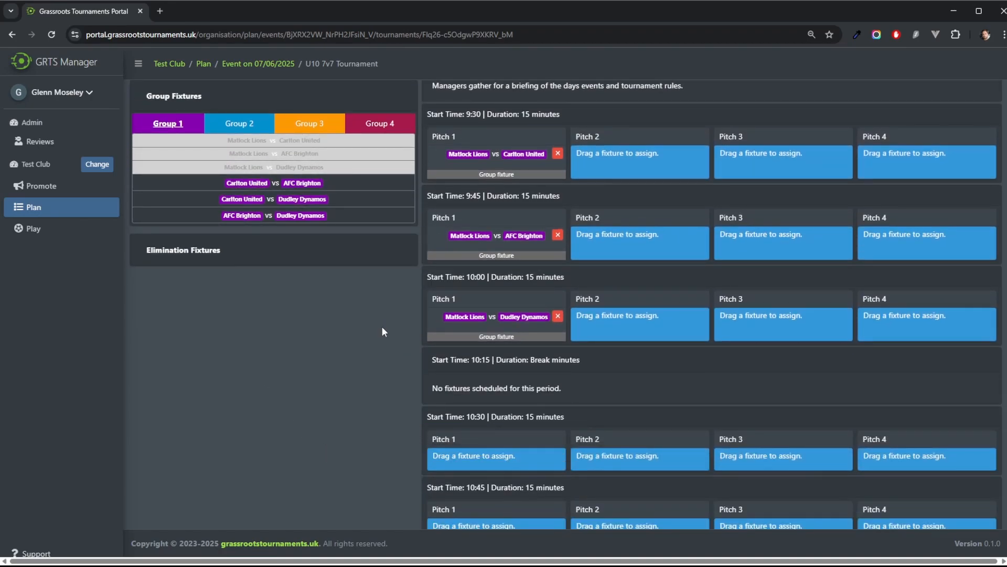
{"action": "left_click_drag", "start_coordinate": [273, 195], "coordinate": [507, 448]}
{"action": "scroll", "coordinate": [507, 448], "scroll_direction": "down", "scroll_amount": 2}
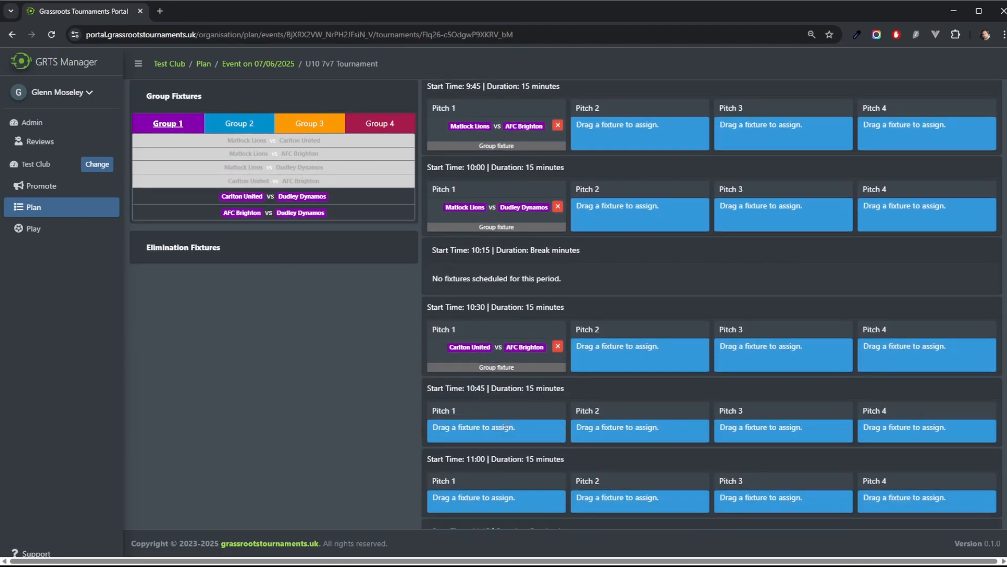
{"action": "left_click_drag", "start_coordinate": [305, 202], "coordinate": [523, 490]}
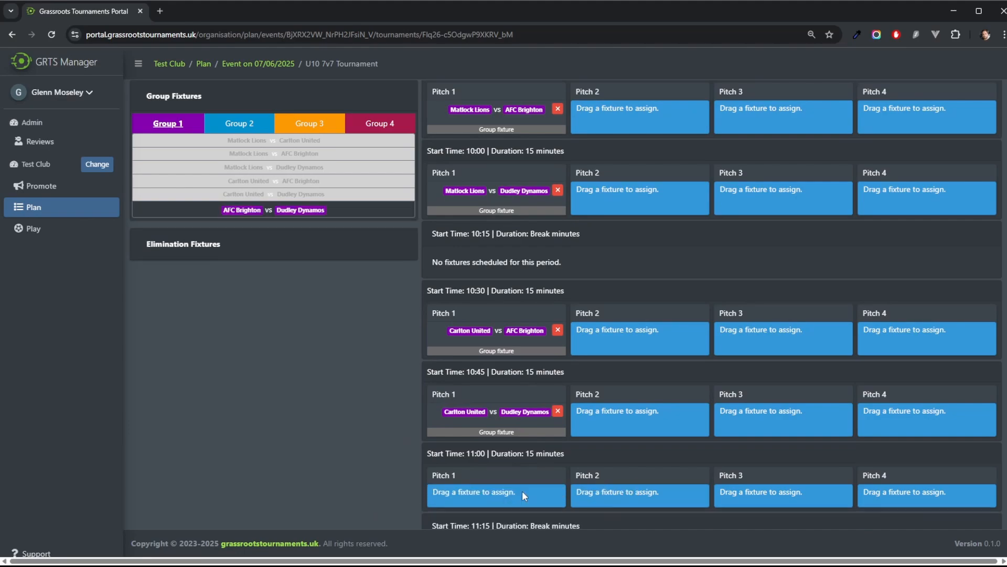
Step: Assign the six Group 2 fixtures to Pitch 2 in the same 9:30 to 11:00 slots
{"action": "left_click", "coordinate": [241, 195]}
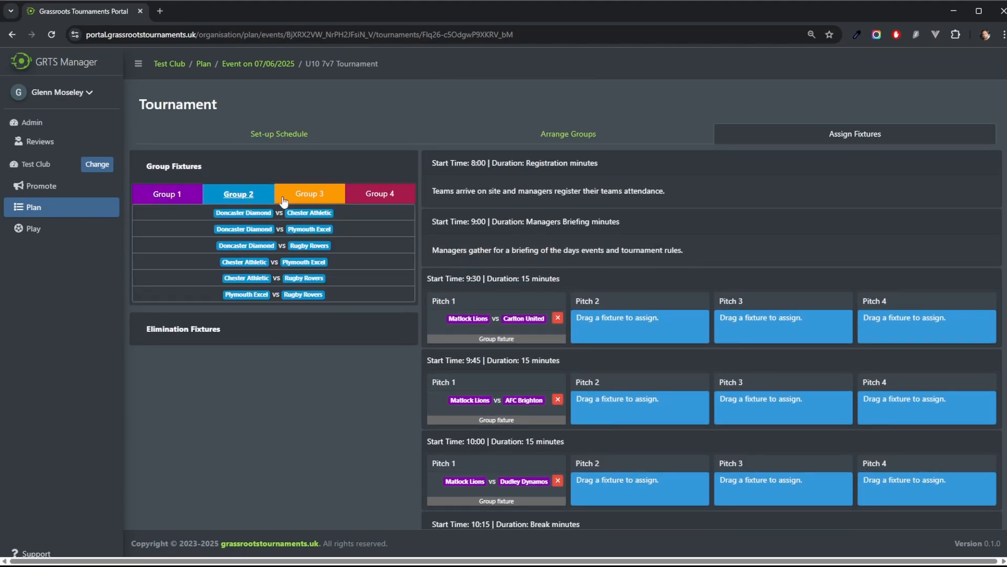
{"action": "left_click_drag", "start_coordinate": [278, 211], "coordinate": [640, 323]}
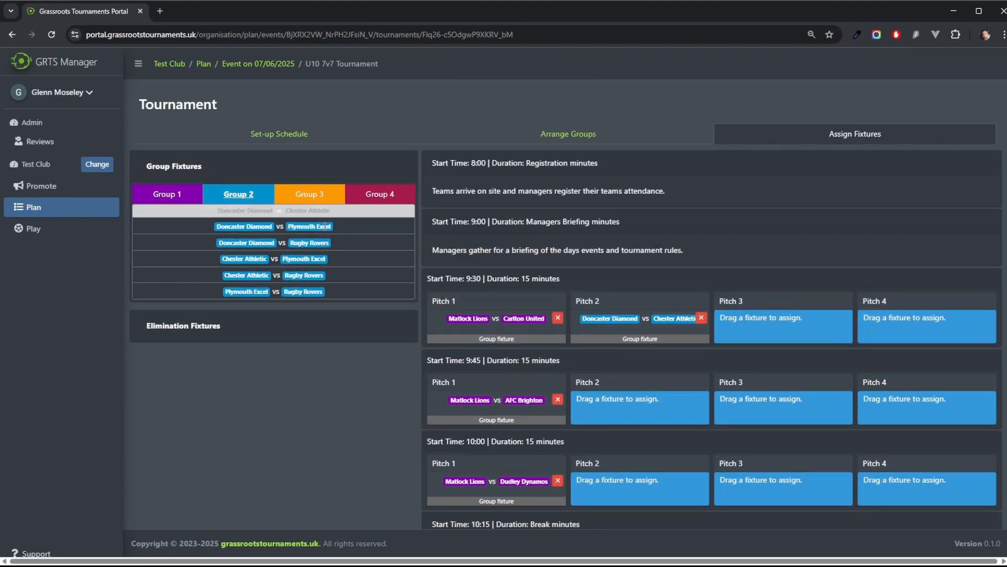
{"action": "left_click_drag", "start_coordinate": [313, 225], "coordinate": [629, 404]}
{"action": "left_click_drag", "start_coordinate": [308, 241], "coordinate": [656, 488]}
{"action": "scroll", "coordinate": [309, 216], "scroll_direction": "down", "scroll_amount": 3}
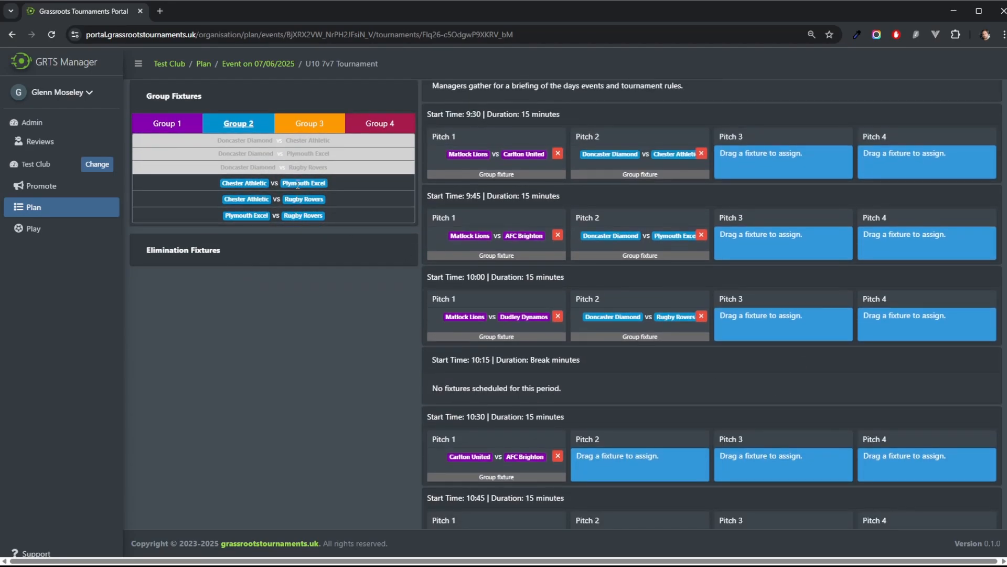
{"action": "left_click_drag", "start_coordinate": [299, 182], "coordinate": [646, 459]}
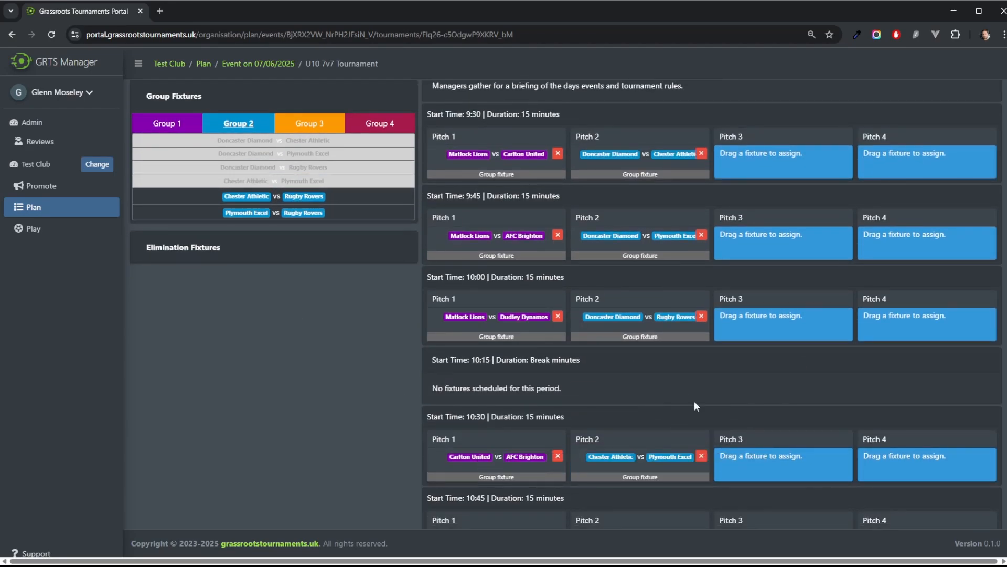
{"action": "scroll", "coordinate": [602, 344], "scroll_direction": "down", "scroll_amount": 4}
{"action": "left_click_drag", "start_coordinate": [298, 196], "coordinate": [632, 321]}
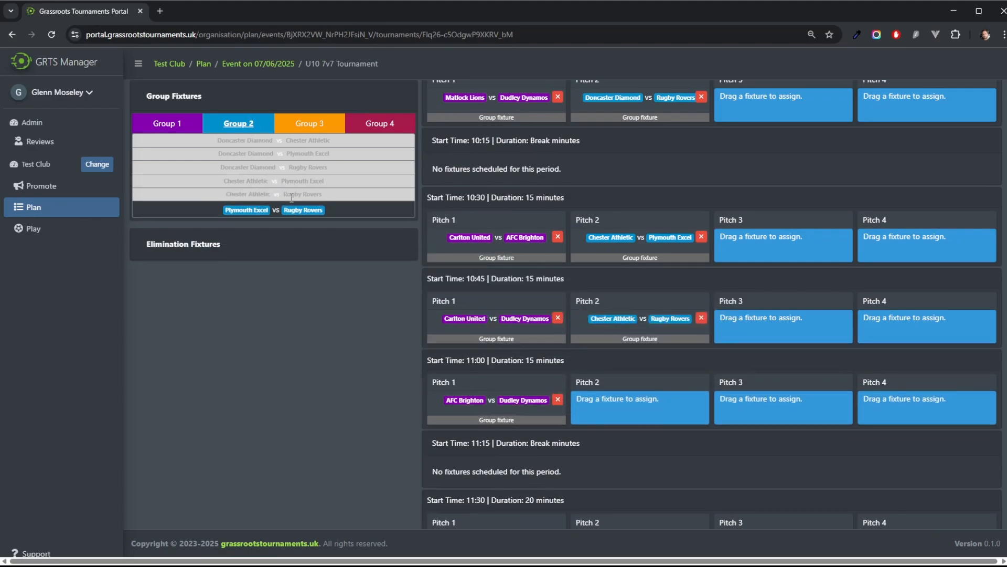
{"action": "left_click_drag", "start_coordinate": [299, 206], "coordinate": [642, 404]}
Step: Assign the six Group 3 fixtures to Pitch 3 in the 9:30 to 11:00 slots
{"action": "scroll", "coordinate": [729, 338], "scroll_direction": "up", "scroll_amount": 5}
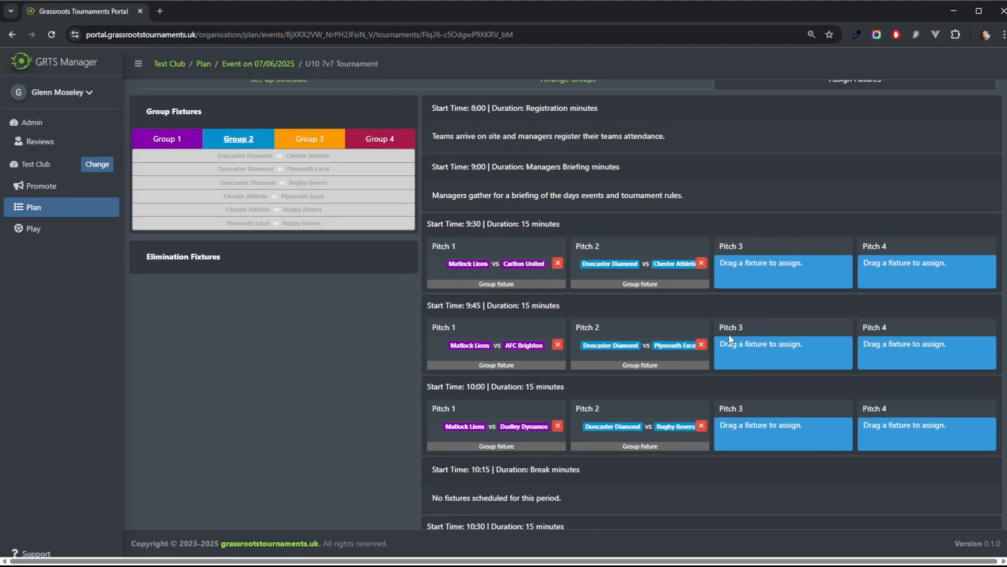
{"action": "left_click", "coordinate": [306, 138]}
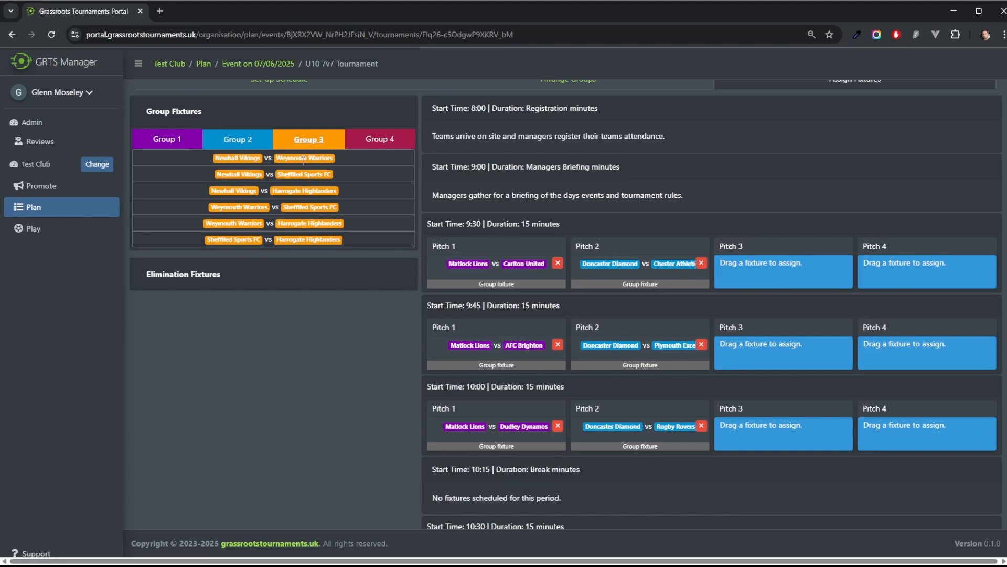
{"action": "left_click_drag", "start_coordinate": [304, 158], "coordinate": [812, 261]}
{"action": "left_click_drag", "start_coordinate": [304, 156], "coordinate": [807, 357]}
{"action": "left_click_drag", "start_coordinate": [304, 185], "coordinate": [761, 442]}
{"action": "scroll", "coordinate": [777, 410], "scroll_direction": "down", "scroll_amount": 3}
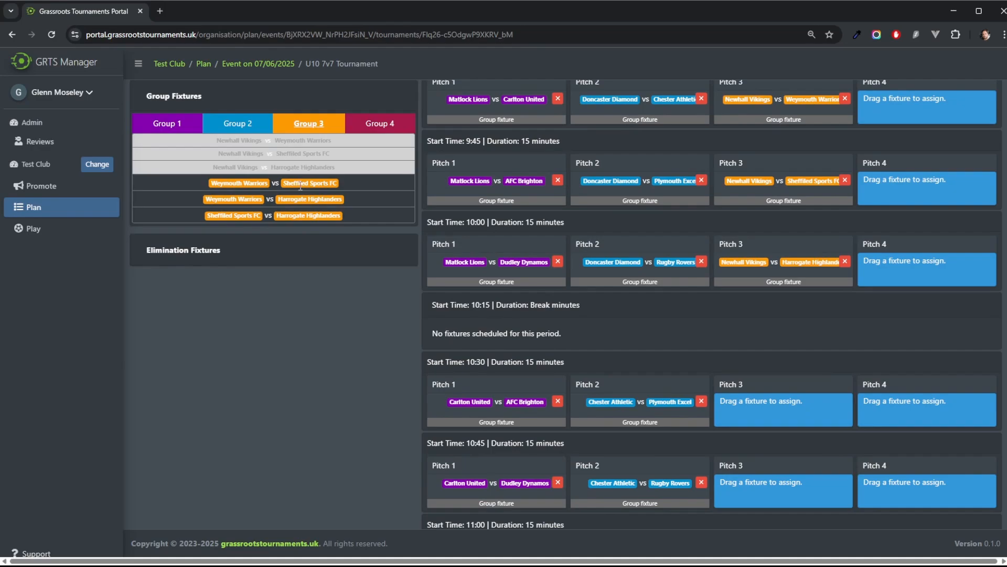
{"action": "left_click_drag", "start_coordinate": [300, 185], "coordinate": [776, 412]}
{"action": "scroll", "coordinate": [776, 412], "scroll_direction": "down", "scroll_amount": 3}
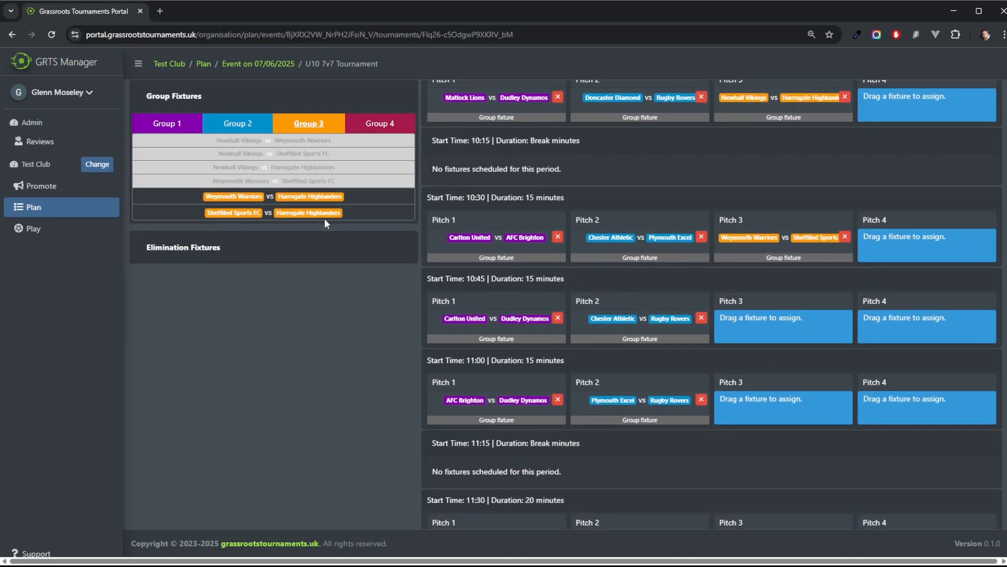
{"action": "left_click_drag", "start_coordinate": [314, 197], "coordinate": [777, 323]}
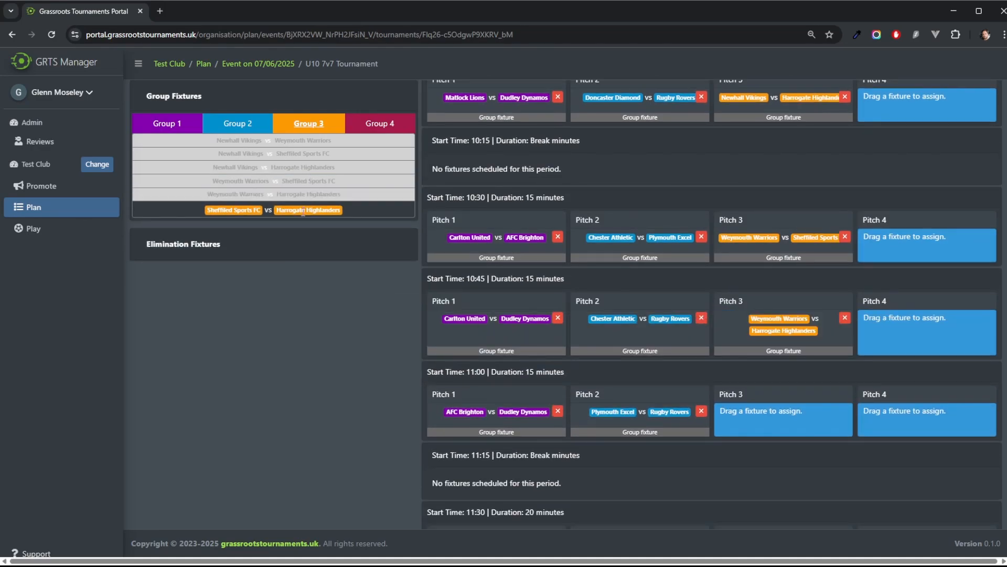
{"action": "left_click_drag", "start_coordinate": [303, 212], "coordinate": [786, 422]}
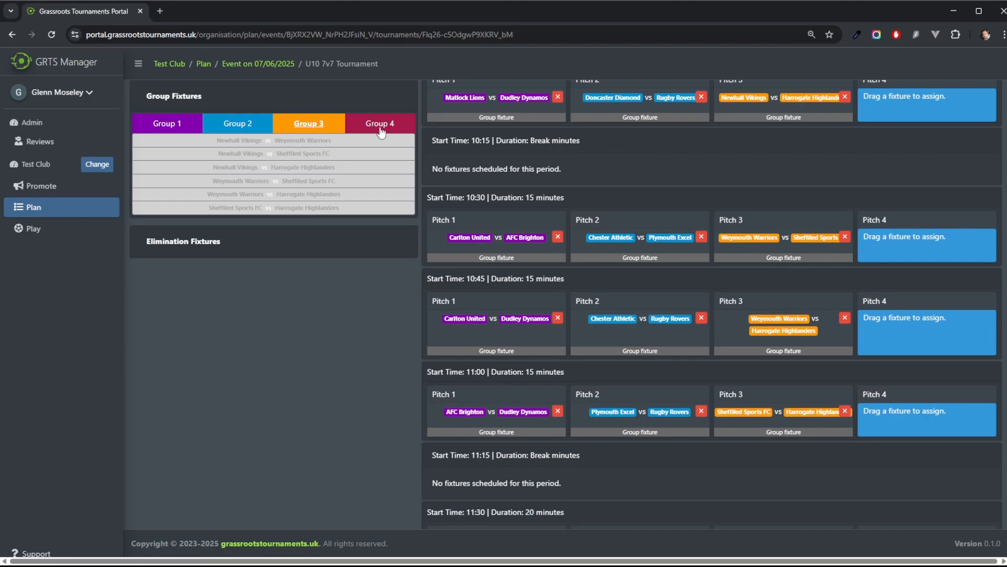
Step: Assign the six Group 4 fixtures to Pitch 4 in the 9:30 to 11:00 slots
{"action": "left_click", "coordinate": [380, 128]}
{"action": "scroll", "coordinate": [372, 139], "scroll_direction": "up", "scroll_amount": 5}
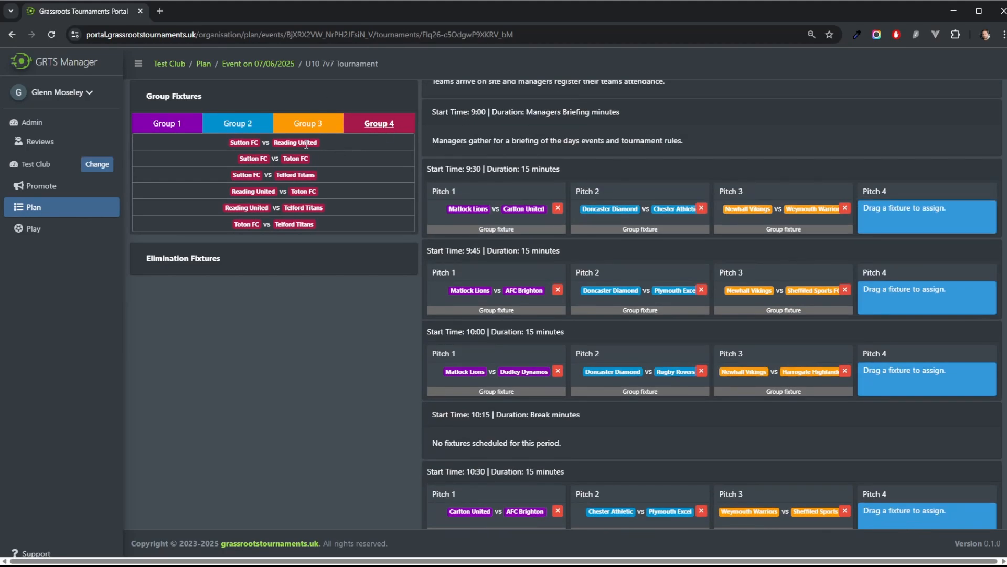
{"action": "left_click_drag", "start_coordinate": [307, 144], "coordinate": [953, 218]}
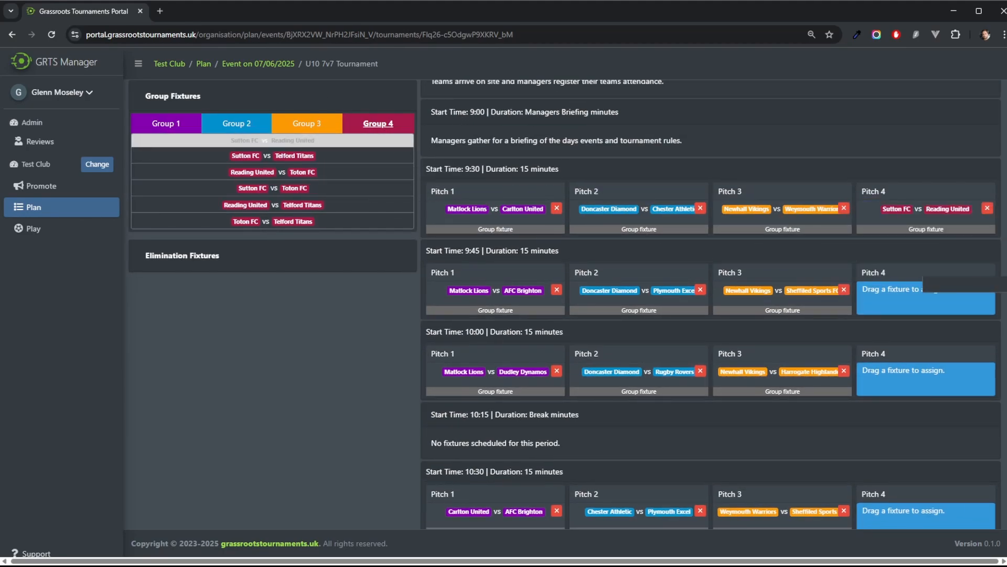
{"action": "mouse_move", "coordinate": [934, 286]}
{"action": "left_mouse_down"}
{"action": "mouse_move", "coordinate": [945, 300]}
{"action": "mouse_move", "coordinate": [939, 294]}
{"action": "left_mouse_up"}
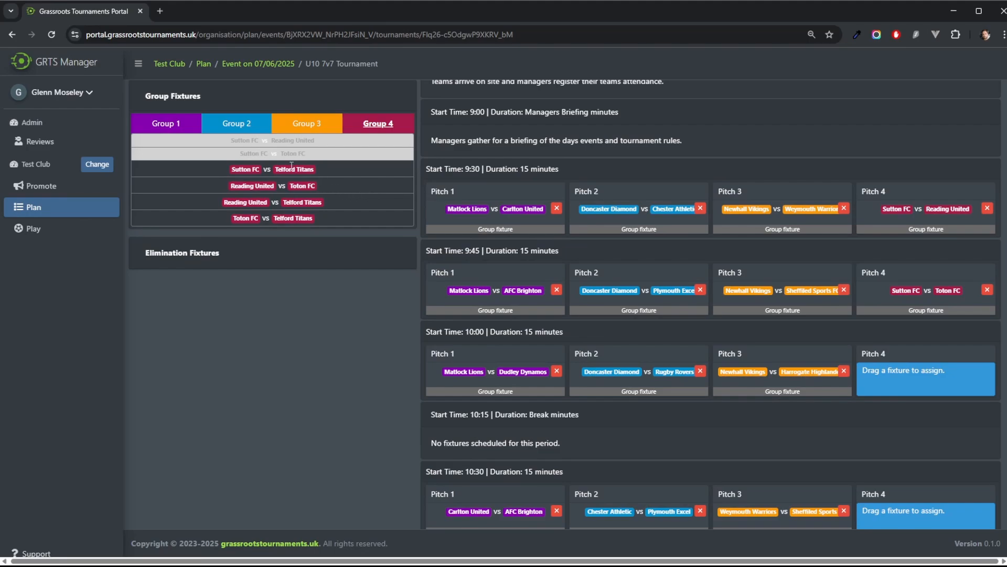
{"action": "left_click_drag", "start_coordinate": [291, 165], "coordinate": [871, 376]}
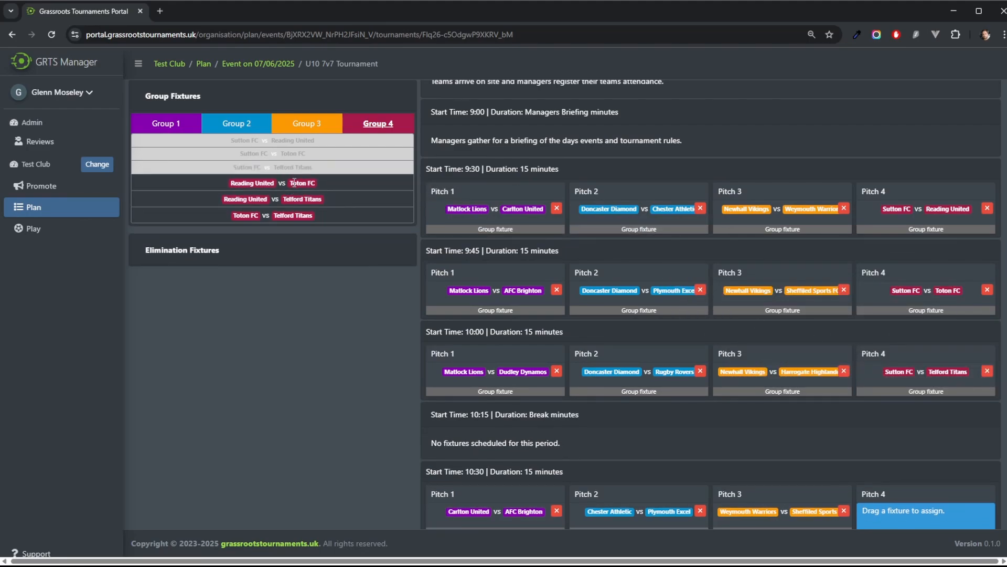
{"action": "left_click_drag", "start_coordinate": [294, 183], "coordinate": [926, 512]}
{"action": "scroll", "coordinate": [855, 410], "scroll_direction": "down", "scroll_amount": 5}
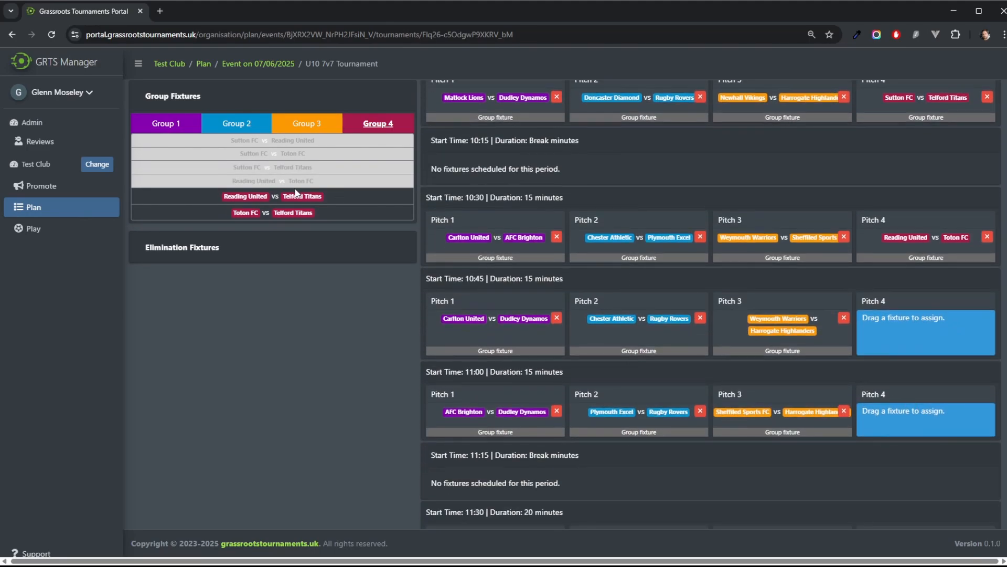
{"action": "left_click_drag", "start_coordinate": [296, 195], "coordinate": [925, 322]}
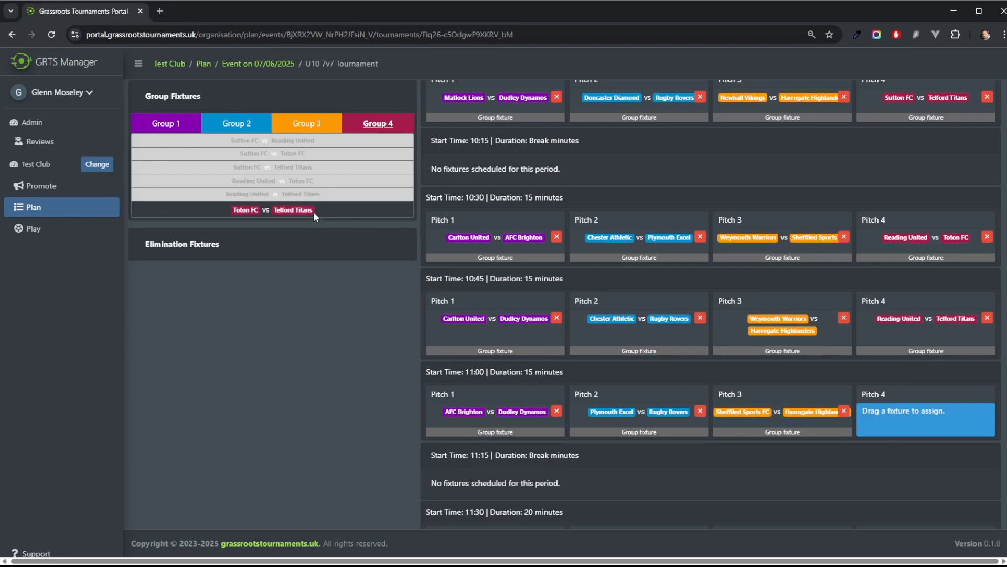
{"action": "left_click_drag", "start_coordinate": [314, 216], "coordinate": [944, 418]}
Step: Assign the four Shield quarter-finals to Pitches 1 to 4 at 11:30
{"action": "scroll", "coordinate": [593, 273], "scroll_direction": "down", "scroll_amount": 5}
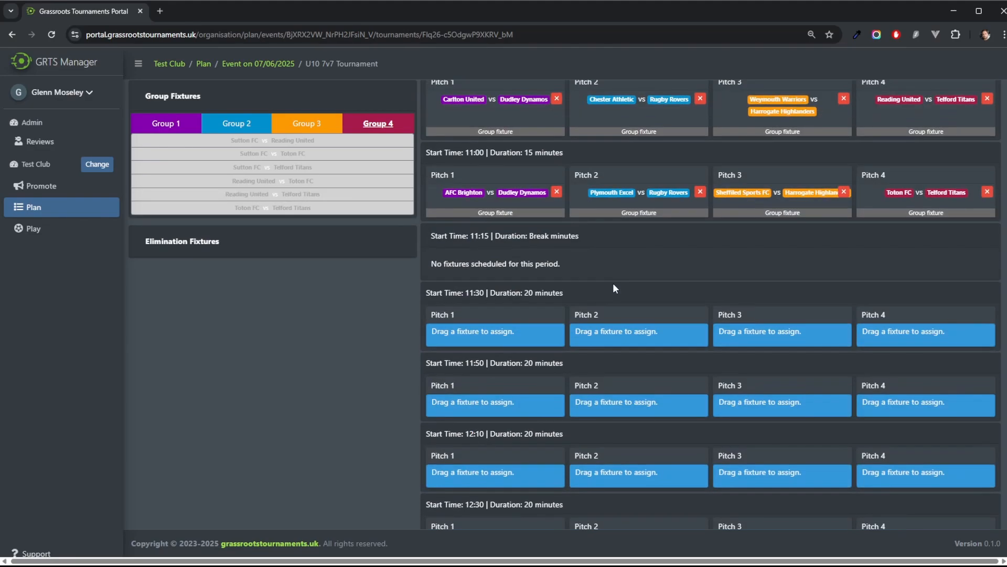
{"action": "left_click", "coordinate": [197, 241]}
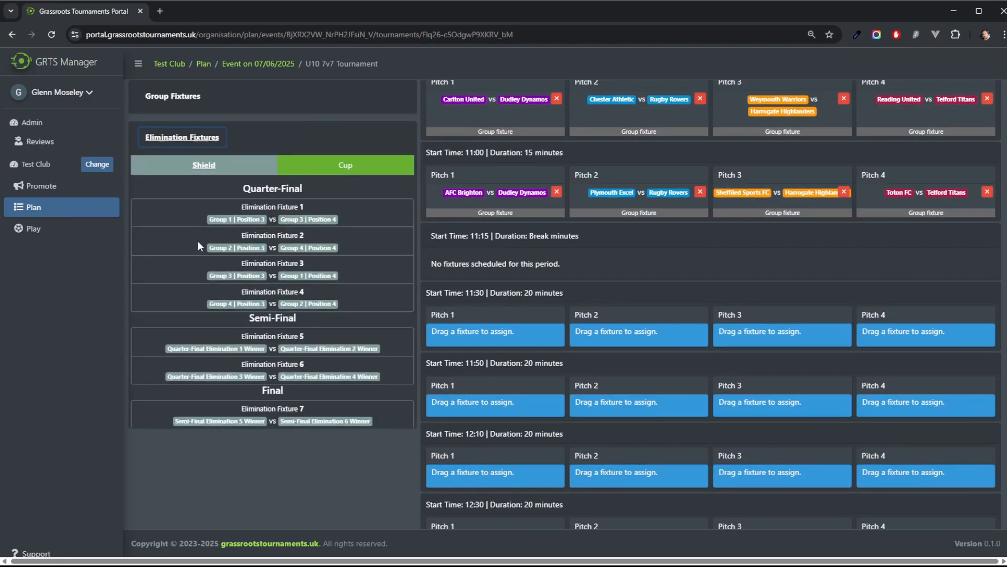
{"action": "left_click_drag", "start_coordinate": [250, 205], "coordinate": [493, 330]}
{"action": "left_click_drag", "start_coordinate": [313, 223], "coordinate": [608, 333]}
{"action": "left_click_drag", "start_coordinate": [293, 257], "coordinate": [782, 341]}
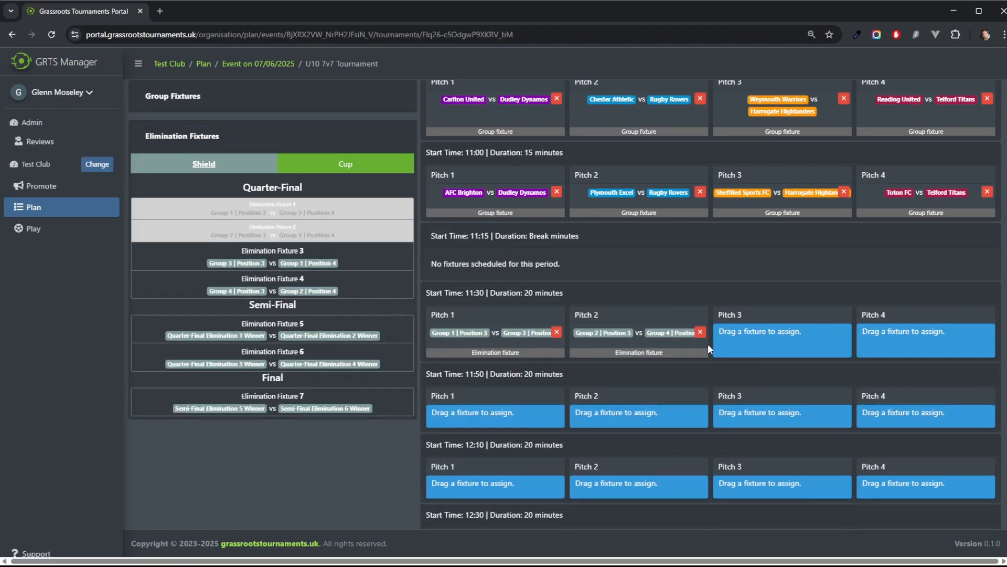
{"action": "left_click_drag", "start_coordinate": [325, 289], "coordinate": [902, 353]}
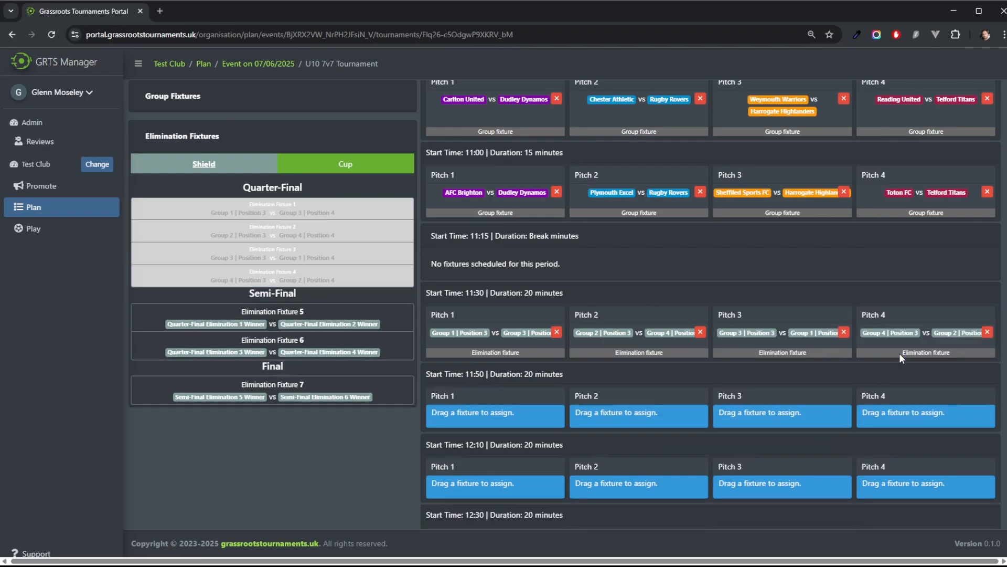
Step: Assign the four Cup quarter-finals to Pitches 1 to 4 at 11:50
{"action": "left_click", "coordinate": [319, 168]}
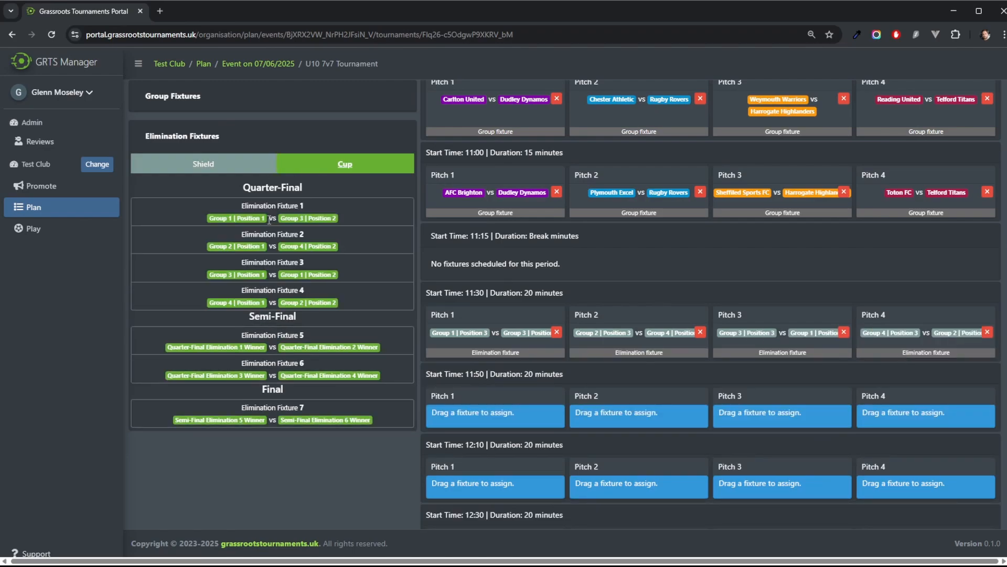
{"action": "left_click_drag", "start_coordinate": [269, 220], "coordinate": [448, 422]}
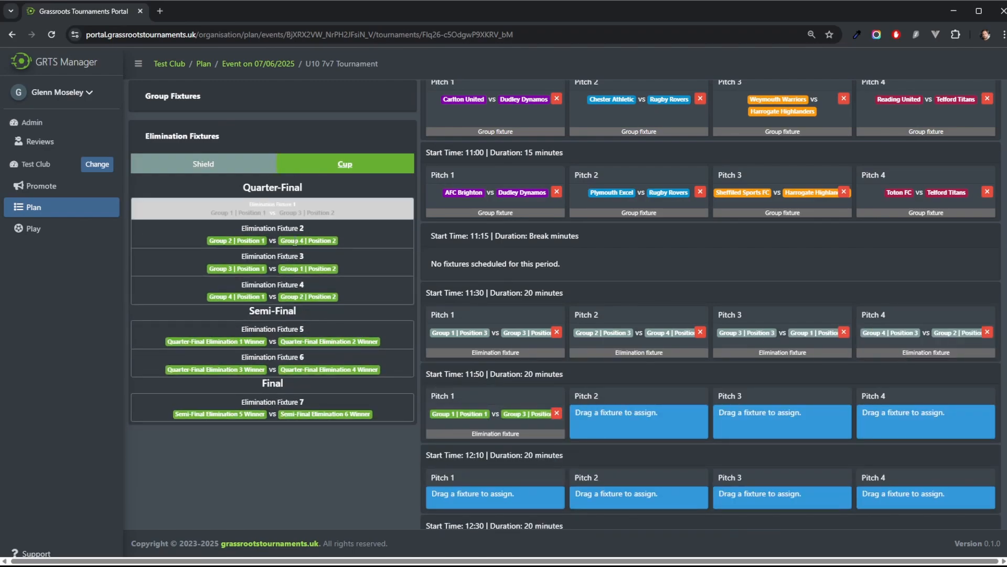
{"action": "left_click_drag", "start_coordinate": [292, 242], "coordinate": [597, 431]}
{"action": "left_click_drag", "start_coordinate": [303, 257], "coordinate": [744, 423]}
{"action": "left_click_drag", "start_coordinate": [290, 286], "coordinate": [924, 419]}
{"action": "scroll", "coordinate": [629, 341], "scroll_direction": "down", "scroll_amount": 3}
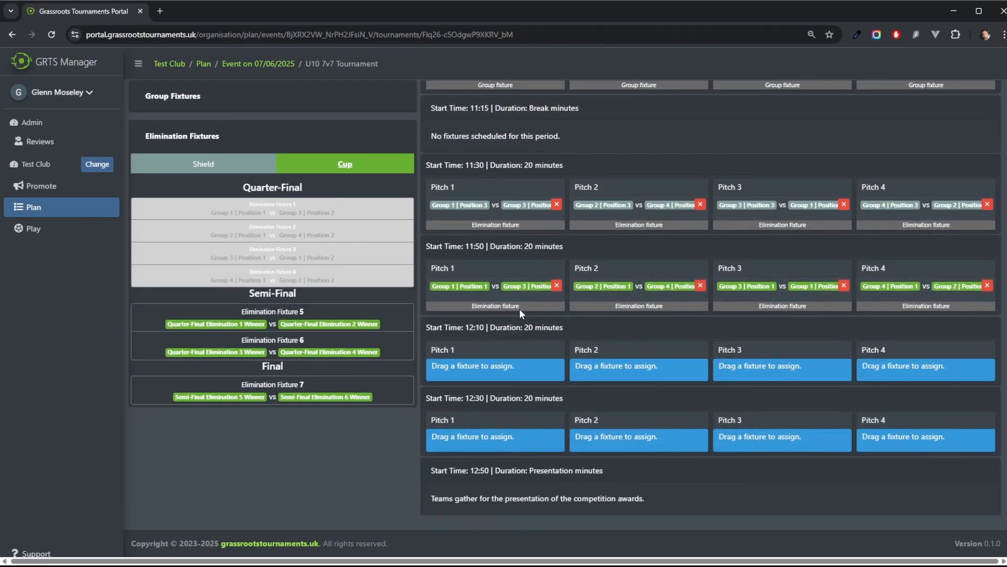
Step: Assign the Shield semi-finals to Pitches 1 and 2 and the Cup semi-finals to Pitches 3 and 4 at 12:10
{"action": "left_click", "coordinate": [200, 164]}
{"action": "left_click_drag", "start_coordinate": [242, 333], "coordinate": [473, 370]}
{"action": "left_click_drag", "start_coordinate": [239, 351], "coordinate": [645, 372]}
{"action": "left_click", "coordinate": [349, 172]}
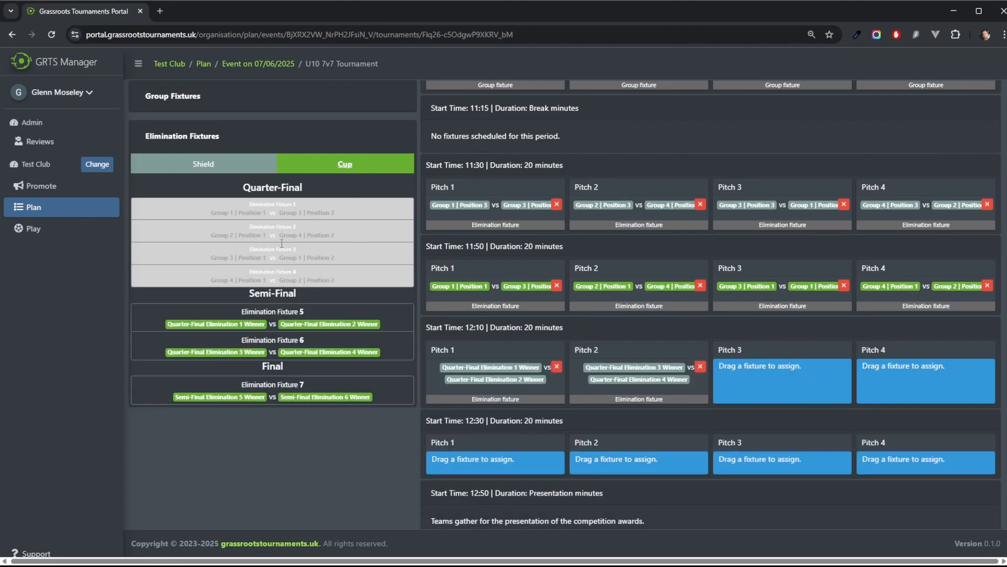
{"action": "left_click_drag", "start_coordinate": [294, 312], "coordinate": [753, 367]}
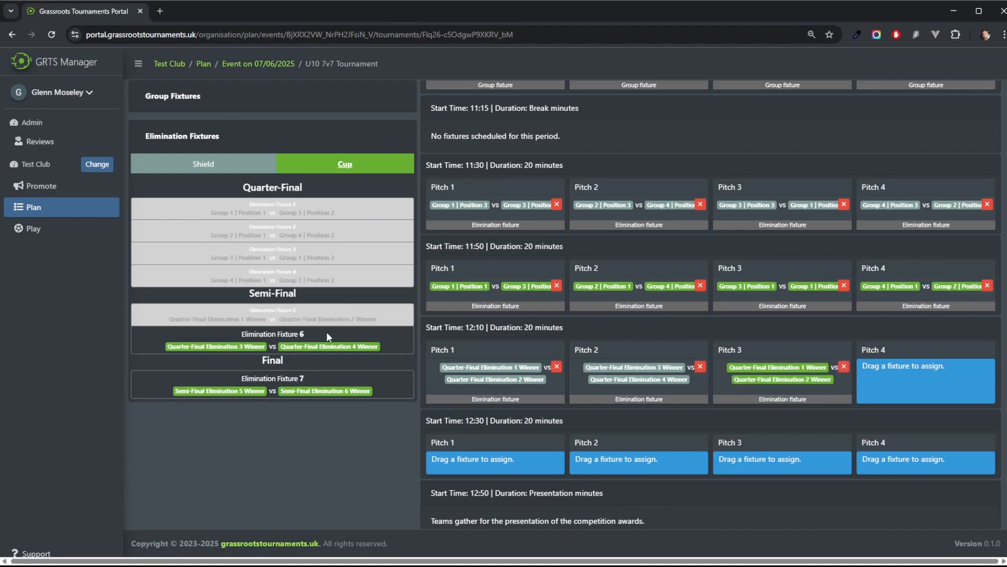
{"action": "left_click_drag", "start_coordinate": [326, 338], "coordinate": [903, 378]}
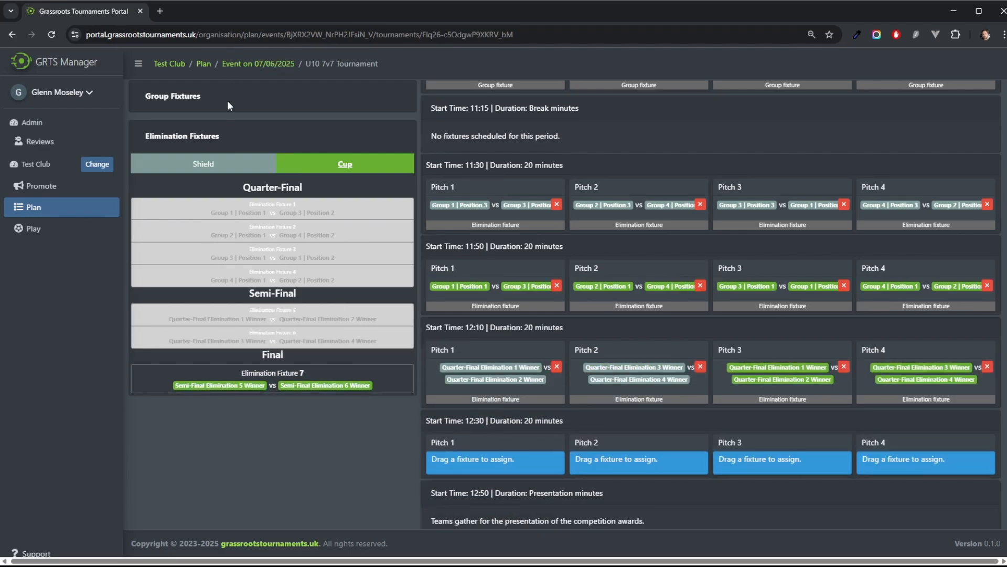
Step: Assign the Shield final to Pitch 1 and the Cup final to Pitch 2 at 12:30
{"action": "left_click", "coordinate": [204, 164]}
{"action": "left_click_drag", "start_coordinate": [330, 378], "coordinate": [462, 440]}
{"action": "left_click", "coordinate": [340, 166]}
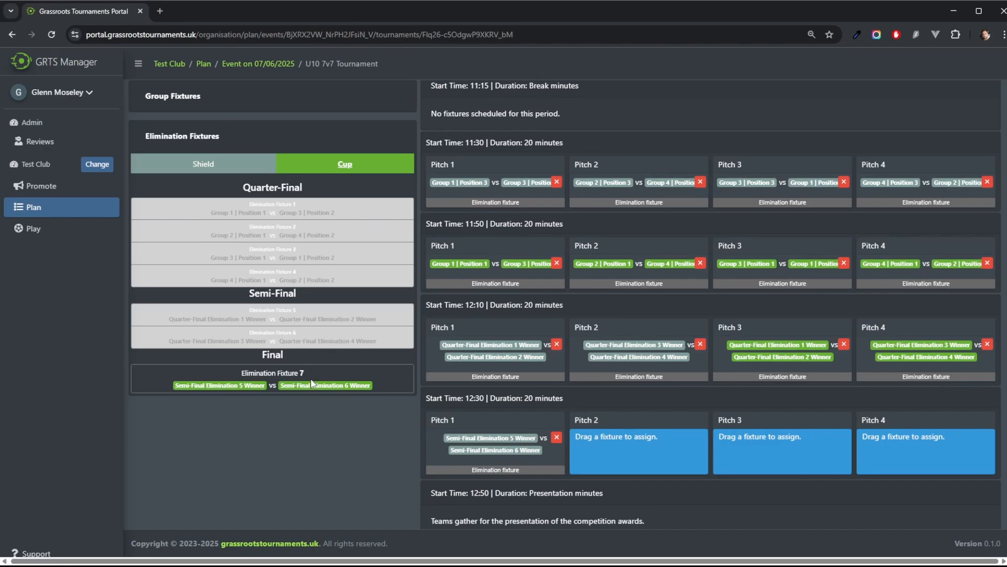
{"action": "left_click_drag", "start_coordinate": [313, 384], "coordinate": [636, 450]}
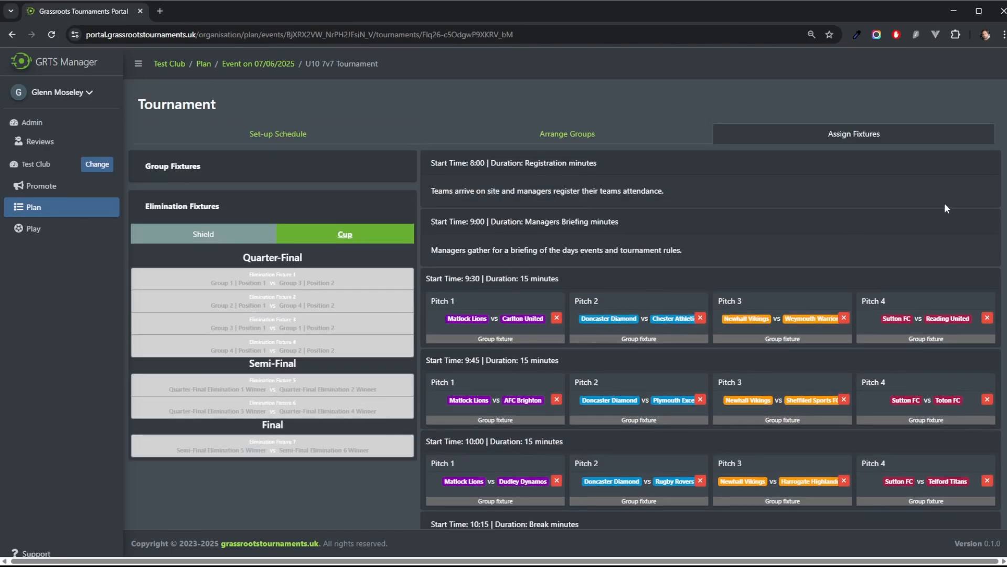
Step: Go back to the 07/06/2025 event page from the planning dashboard and publish the event
{"action": "scroll", "coordinate": [944, 208], "scroll_direction": "down", "scroll_amount": 15}
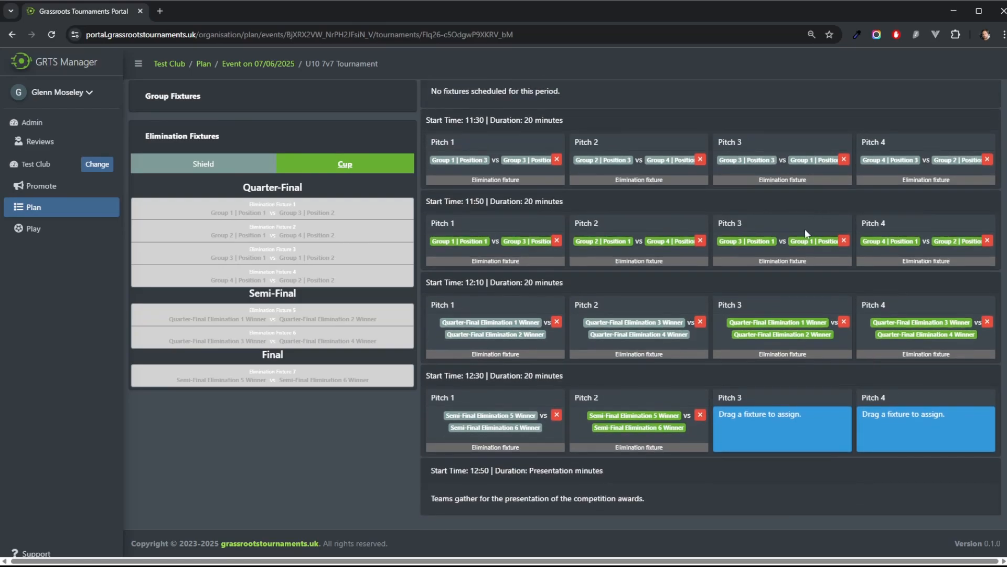
{"action": "scroll", "coordinate": [766, 290], "scroll_direction": "up", "scroll_amount": 15}
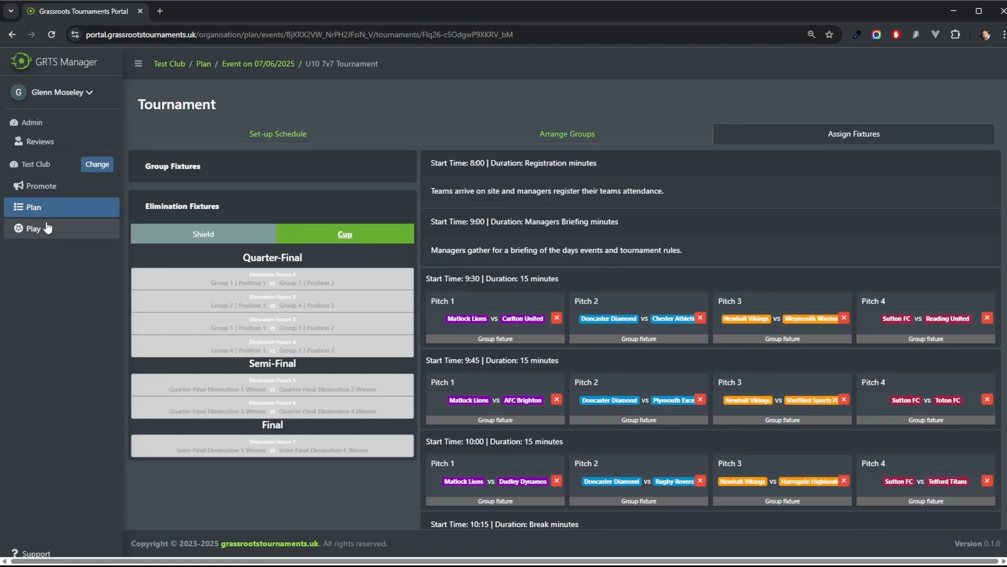
{"action": "left_click", "coordinate": [35, 208]}
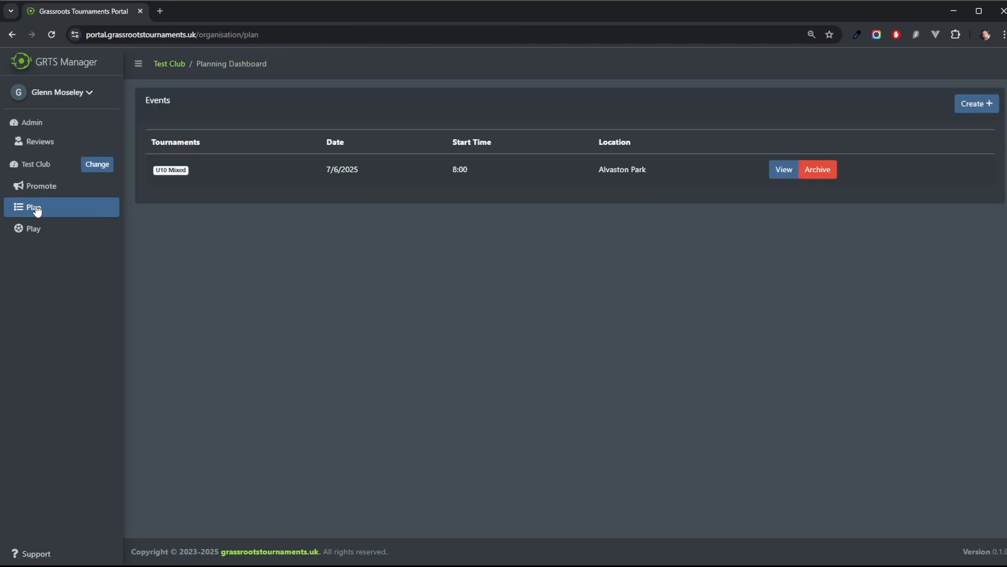
{"action": "left_click", "coordinate": [784, 171]}
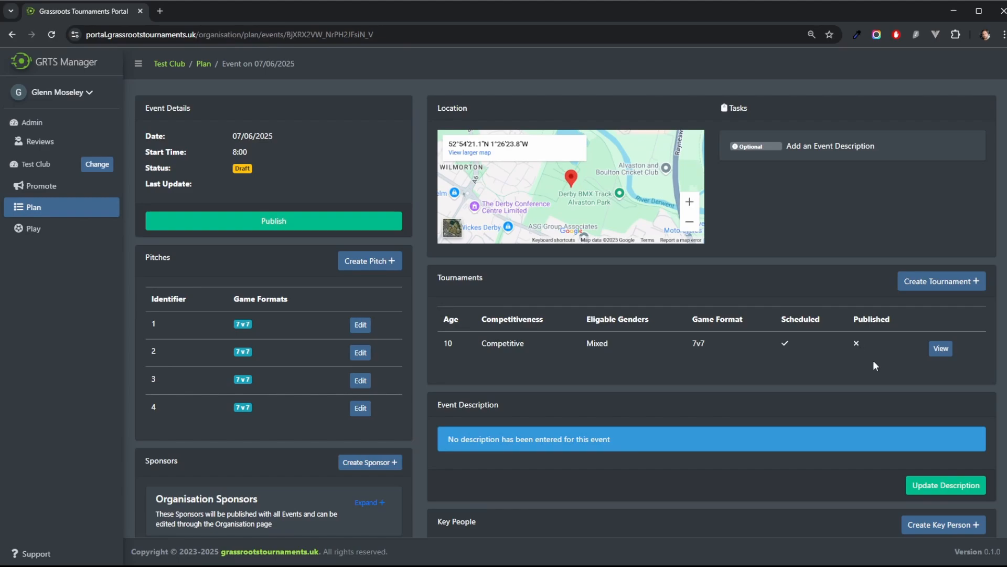
{"action": "left_click", "coordinate": [274, 225]}
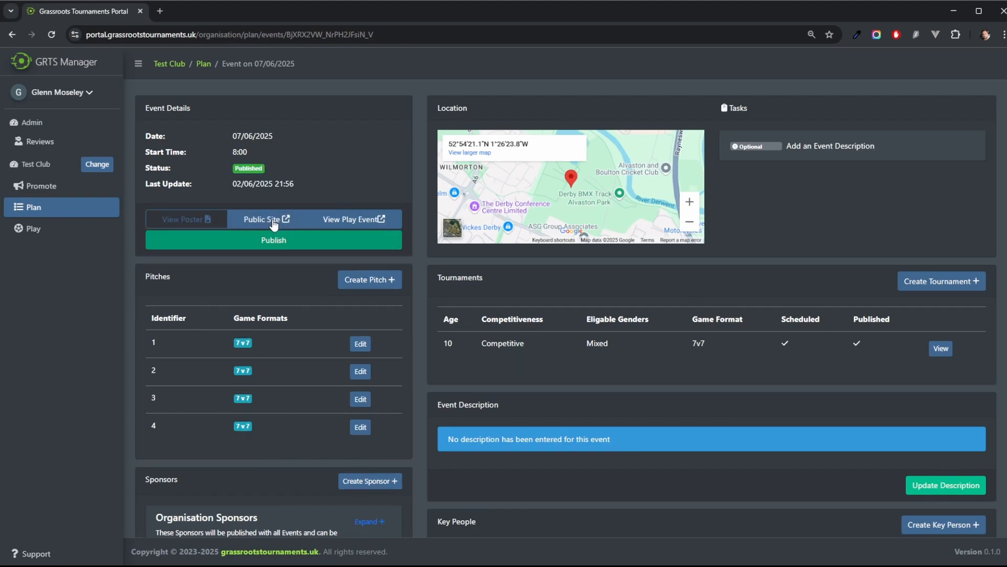
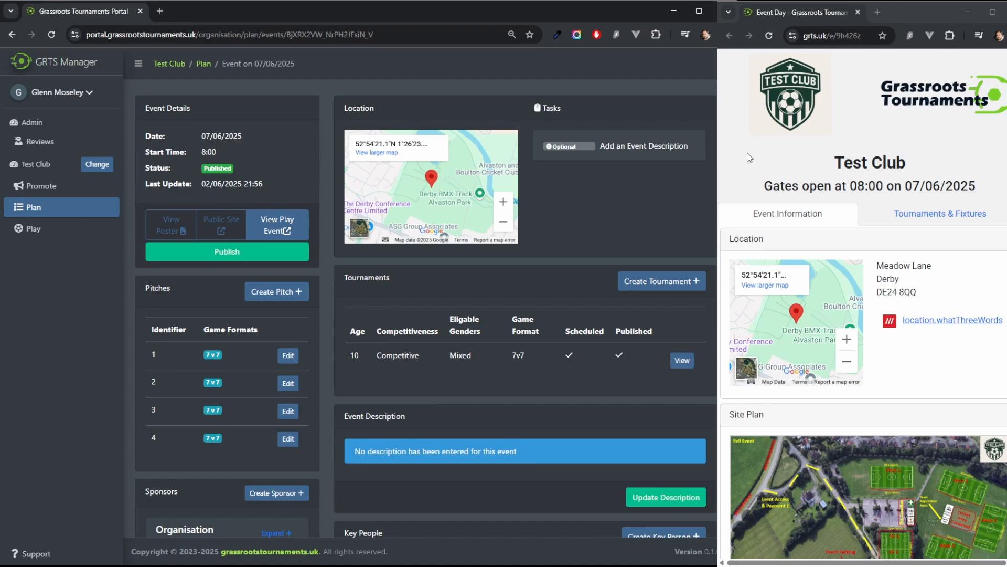
Step: Browse the public event site's Event Information section, including location, site plan, key contacts and sponsors
{"action": "scroll", "coordinate": [749, 158], "scroll_direction": "down", "scroll_amount": 2}
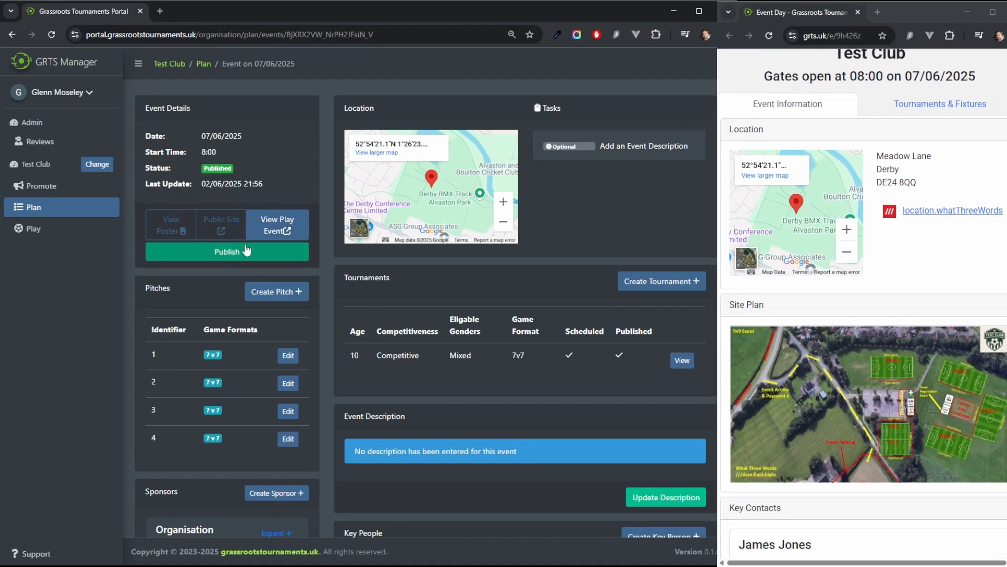
{"action": "scroll", "coordinate": [931, 238], "scroll_direction": "up", "scroll_amount": 2}
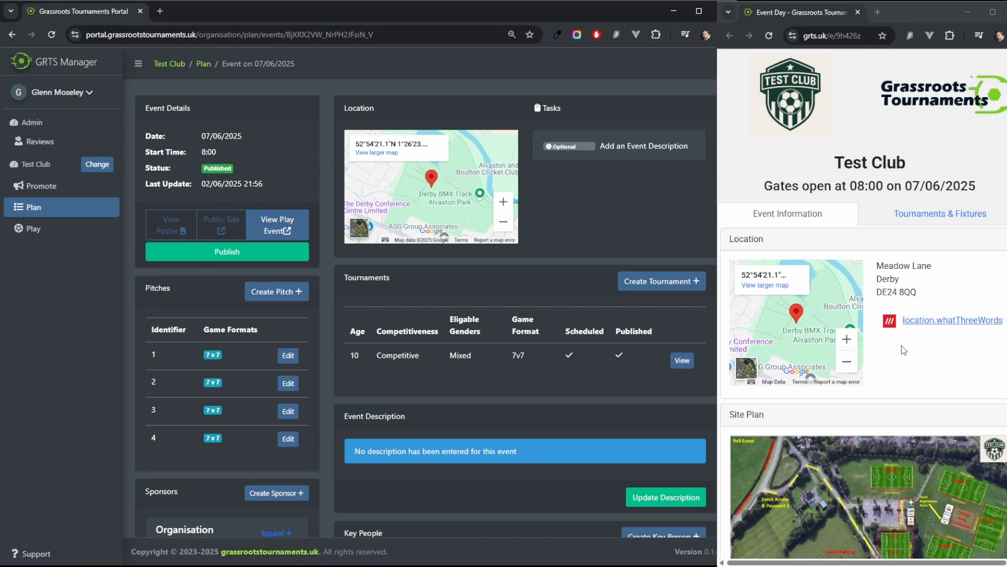
{"action": "left_click_drag", "start_coordinate": [761, 187], "coordinate": [990, 193]}
{"action": "left_click_drag", "start_coordinate": [822, 164], "coordinate": [948, 166]}
{"action": "left_click", "coordinate": [948, 166]}
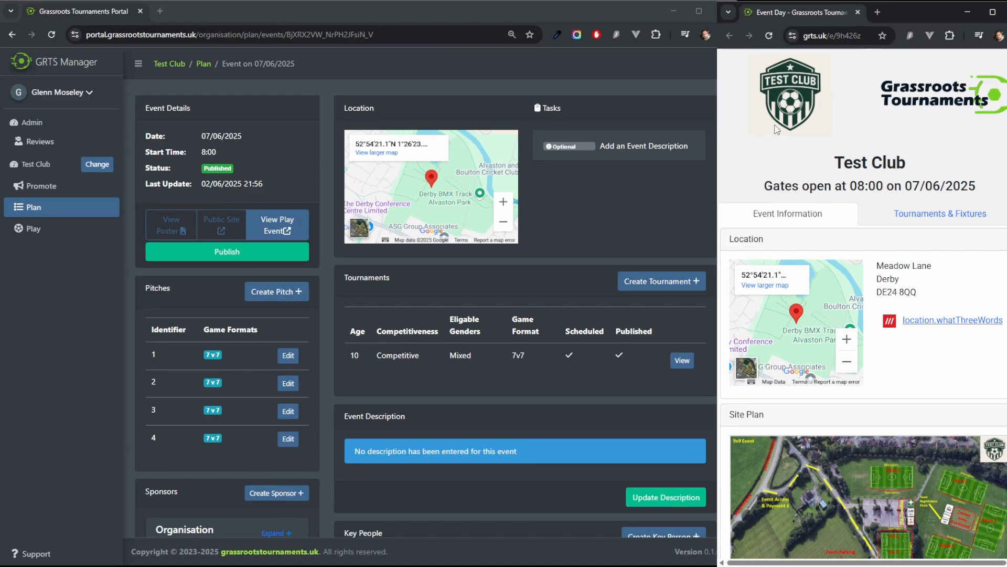
{"action": "scroll", "coordinate": [945, 276], "scroll_direction": "down", "scroll_amount": 2}
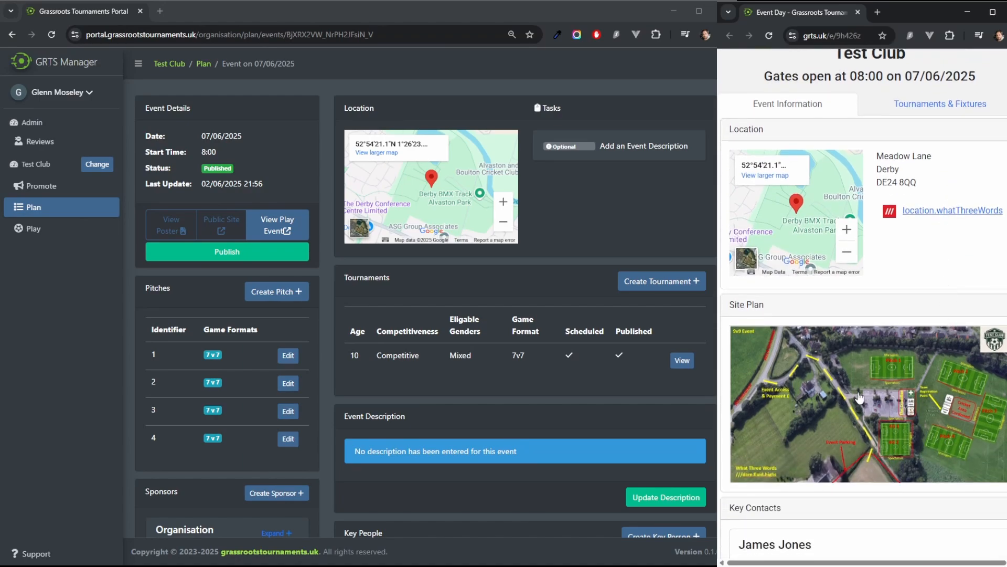
{"action": "scroll", "coordinate": [858, 401], "scroll_direction": "down", "scroll_amount": 4}
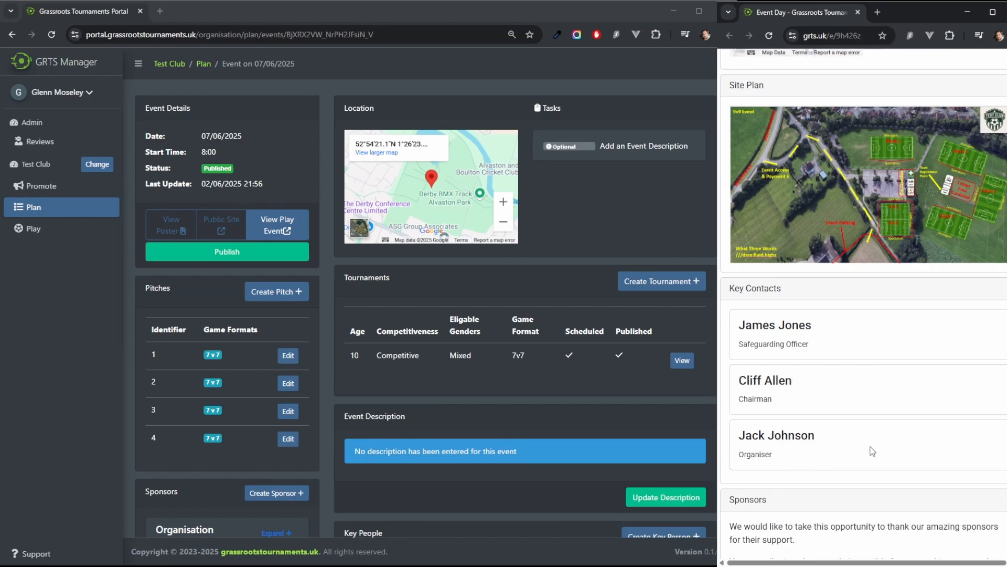
{"action": "scroll", "coordinate": [872, 450], "scroll_direction": "down", "scroll_amount": 6}
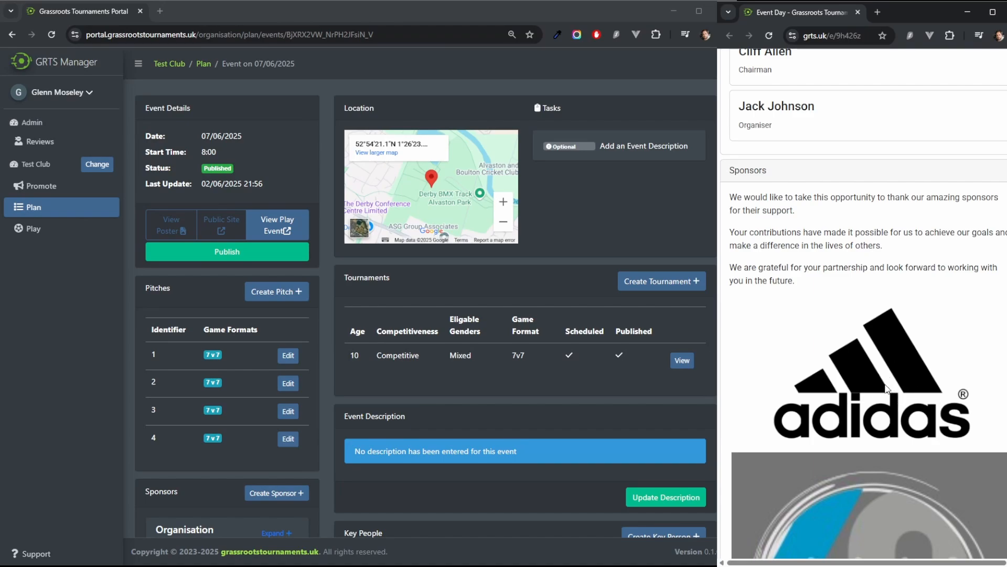
{"action": "scroll", "coordinate": [882, 388], "scroll_direction": "down", "scroll_amount": 6}
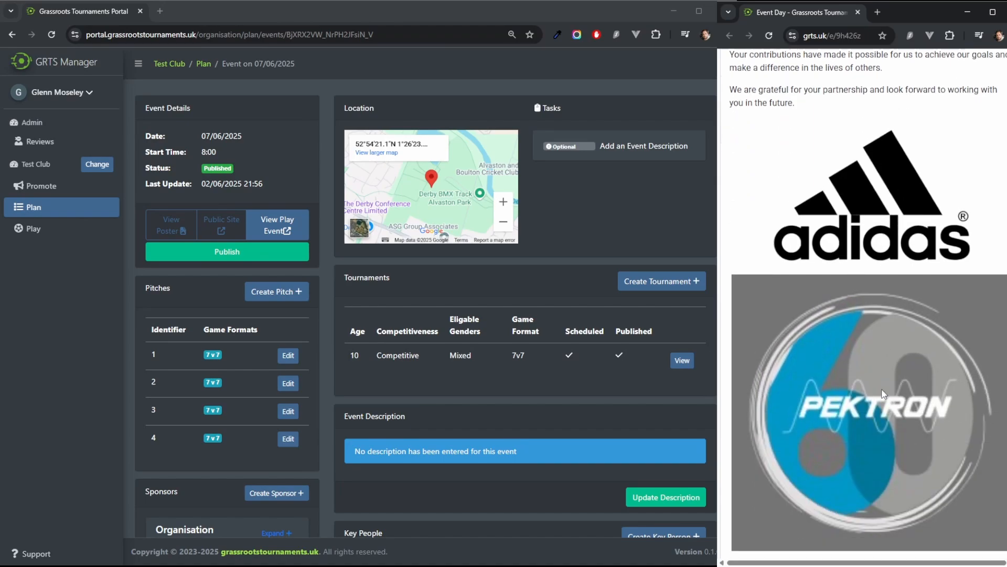
{"action": "scroll", "coordinate": [876, 378], "scroll_direction": "down", "scroll_amount": 2}
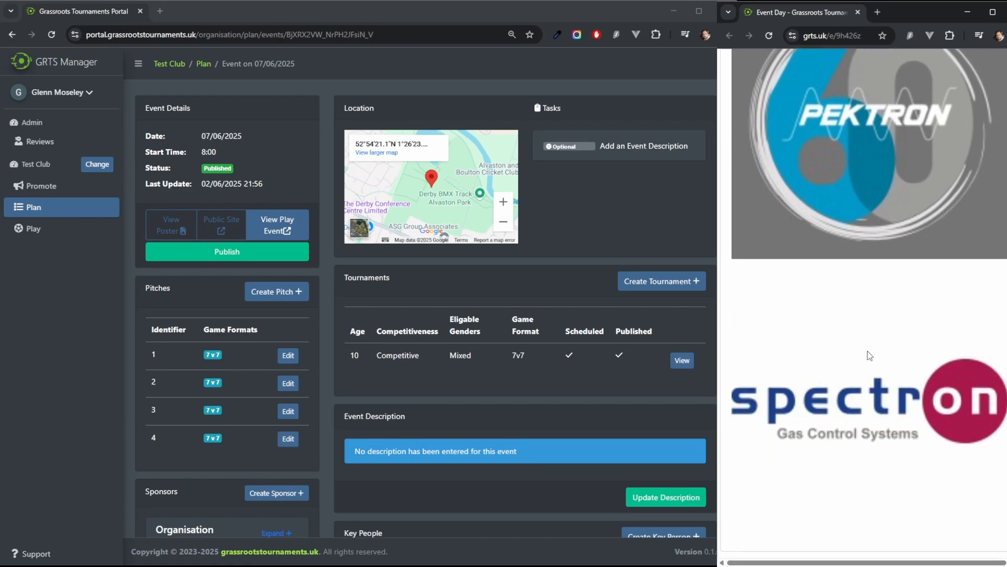
{"action": "scroll", "coordinate": [870, 362], "scroll_direction": "up", "scroll_amount": 4}
{"action": "scroll", "coordinate": [870, 364], "scroll_direction": "up", "scroll_amount": 10}
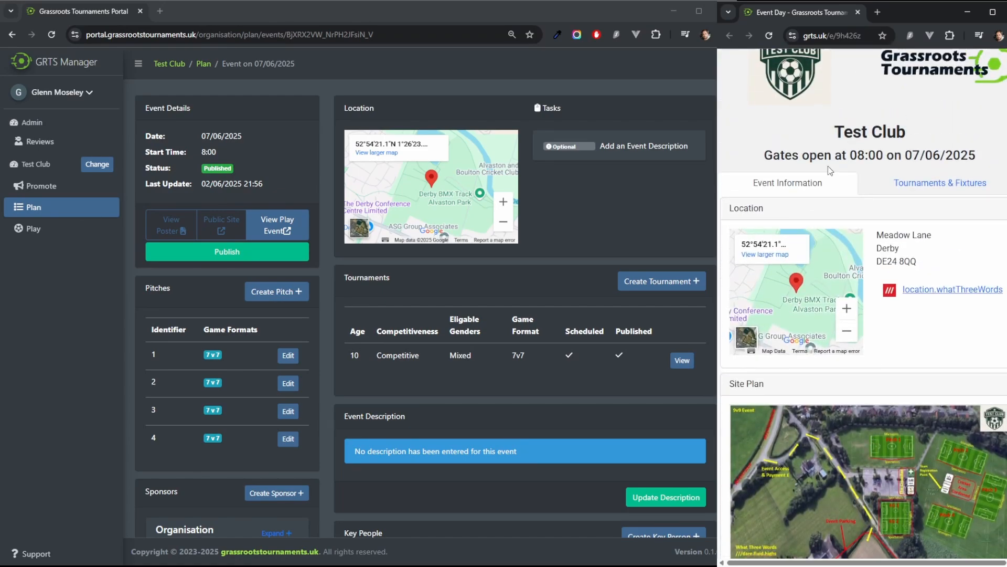
Step: Open the public site's Tournaments & Fixtures tab and review the U10 Mixed Tournament schedule and registered teams
{"action": "left_click", "coordinate": [941, 190]}
{"action": "left_click", "coordinate": [754, 216]}
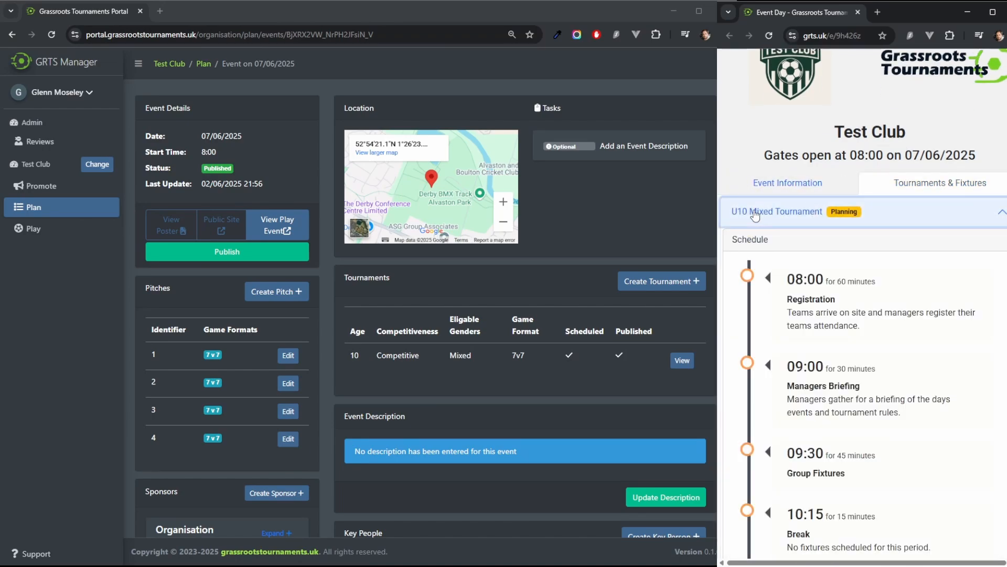
{"action": "left_click", "coordinate": [783, 240]}
{"action": "scroll", "coordinate": [802, 192], "scroll_direction": "down", "scroll_amount": 2}
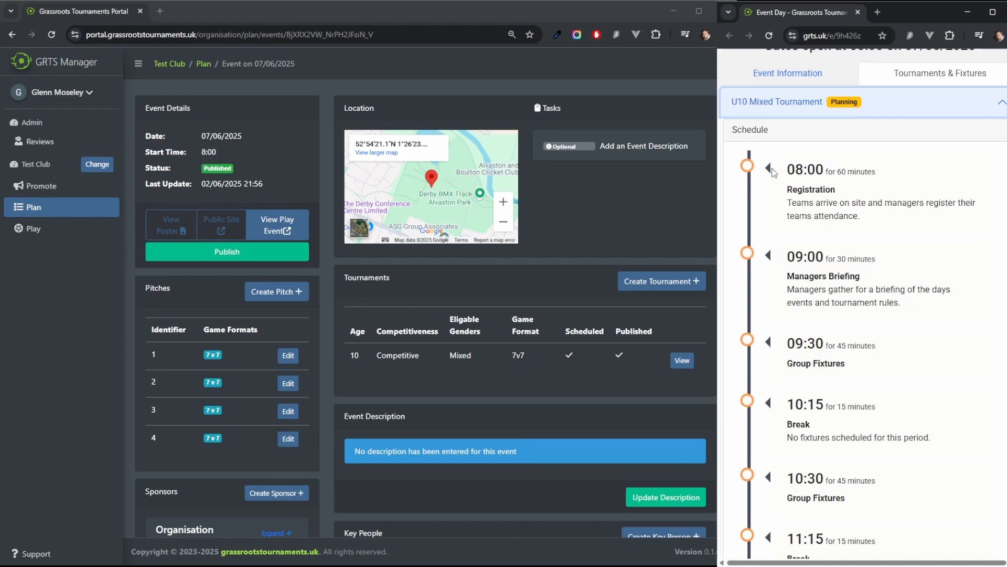
{"action": "scroll", "coordinate": [777, 169], "scroll_direction": "down", "scroll_amount": 1}
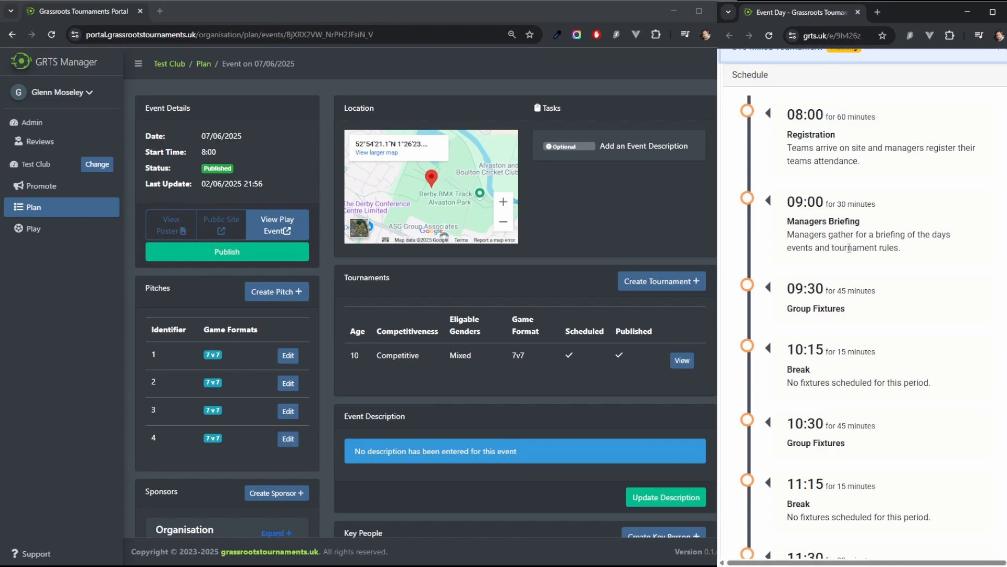
{"action": "scroll", "coordinate": [861, 170], "scroll_direction": "down", "scroll_amount": 3}
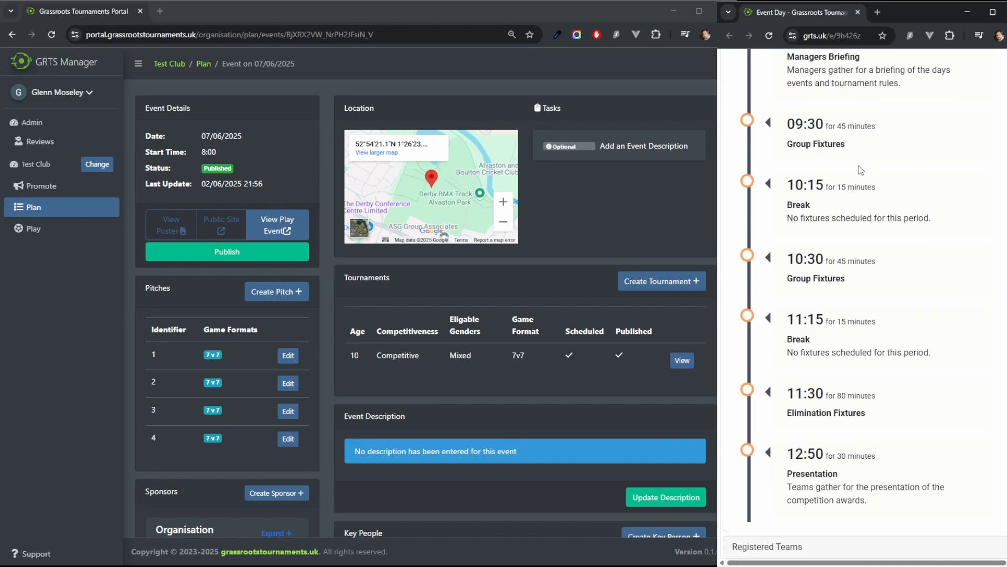
{"action": "scroll", "coordinate": [862, 176], "scroll_direction": "up", "scroll_amount": 2}
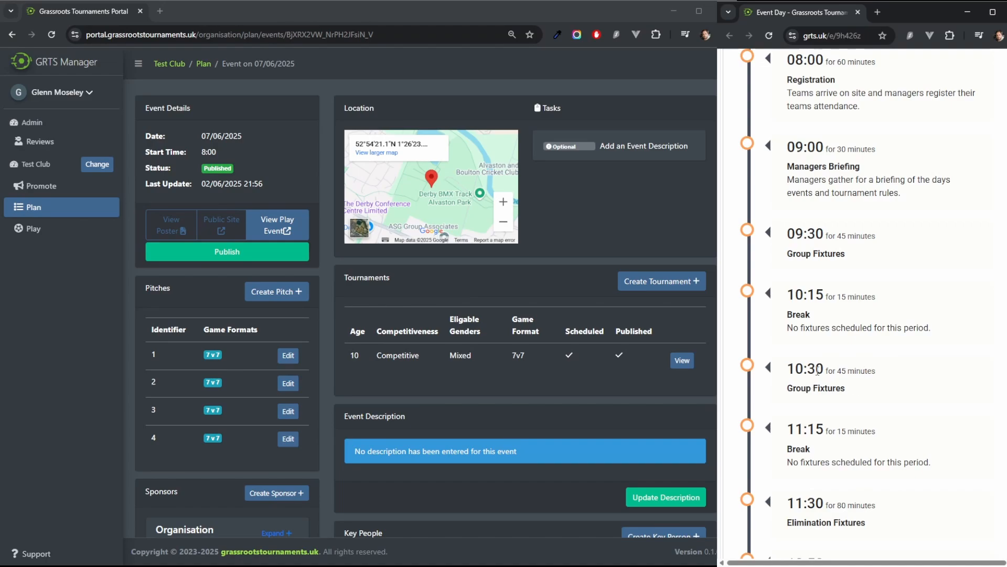
{"action": "scroll", "coordinate": [888, 300], "scroll_direction": "down", "scroll_amount": 5}
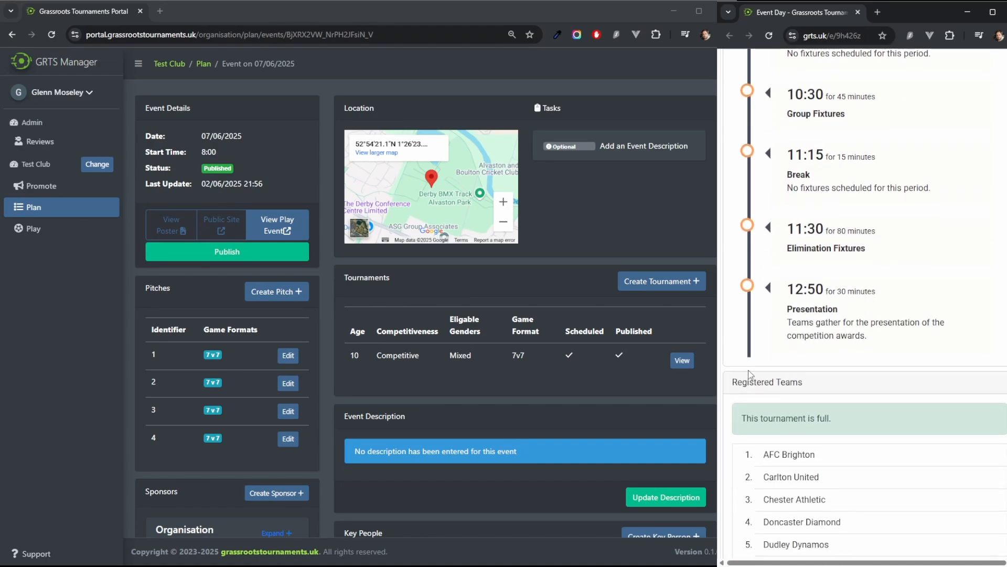
{"action": "scroll", "coordinate": [750, 374], "scroll_direction": "down", "scroll_amount": 2}
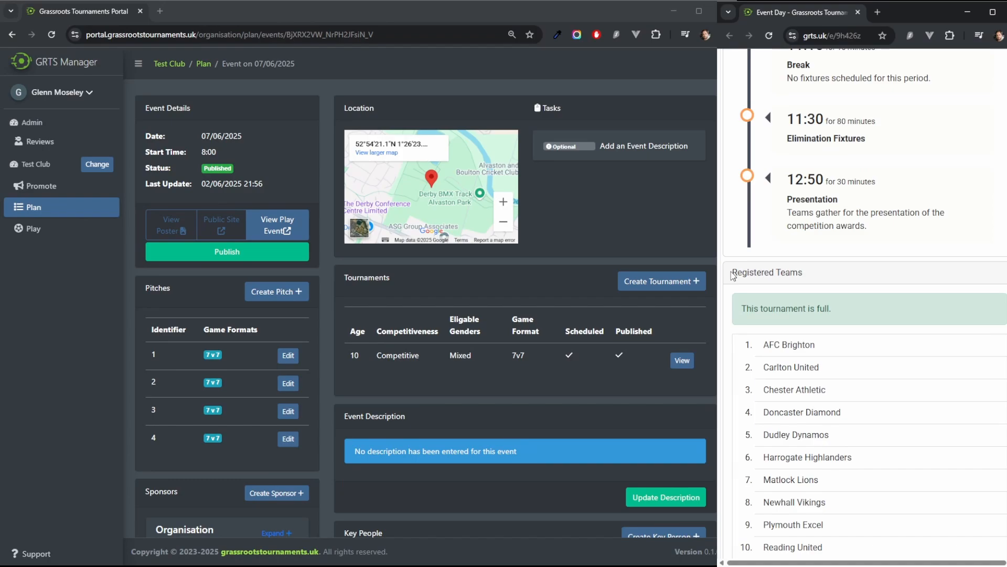
{"action": "scroll", "coordinate": [745, 283], "scroll_direction": "down", "scroll_amount": 3}
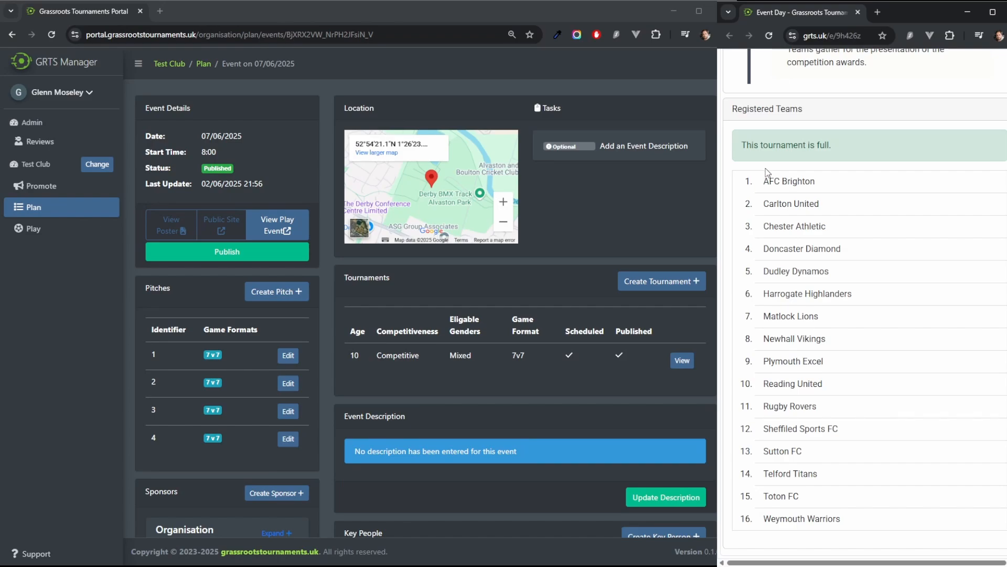
{"action": "scroll", "coordinate": [820, 313], "scroll_direction": "up", "scroll_amount": 15}
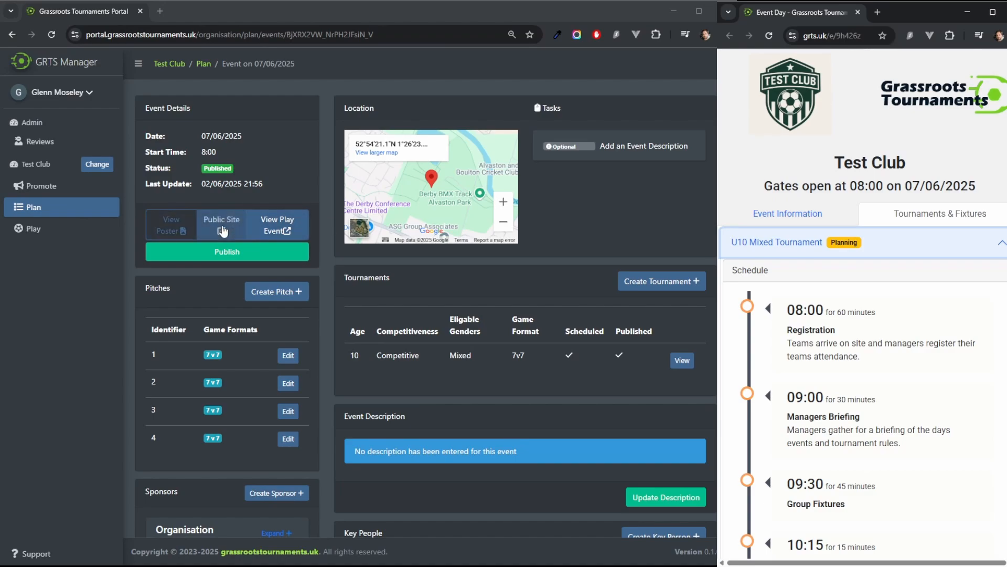
Step: Open the event poster and follow its grts.uk link, then return to the poster
{"action": "left_click", "coordinate": [167, 224]}
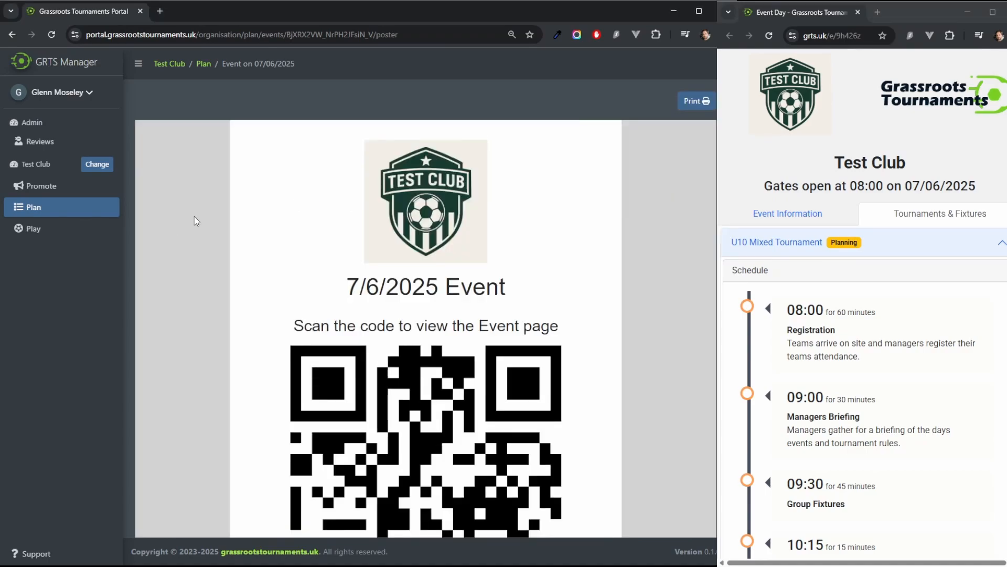
{"action": "scroll", "coordinate": [197, 217], "scroll_direction": "down", "scroll_amount": 4}
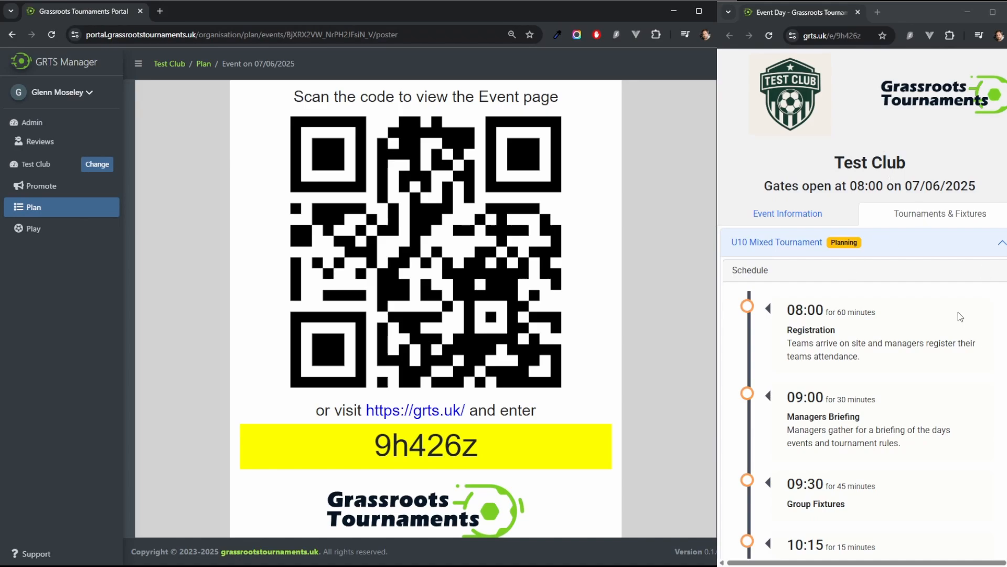
{"action": "left_click", "coordinate": [403, 413]}
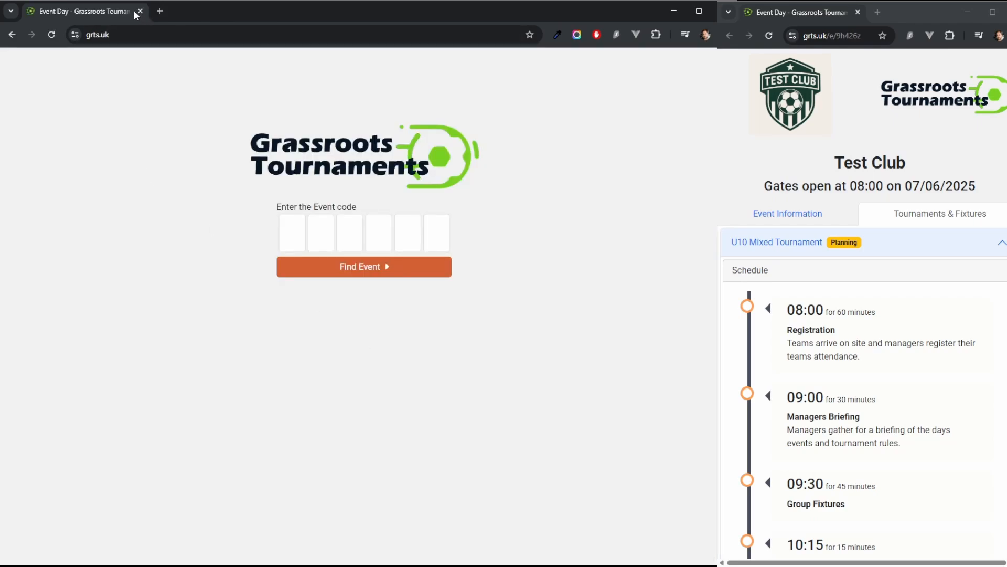
{"action": "left_click", "coordinate": [13, 38]}
{"action": "scroll", "coordinate": [424, 397], "scroll_direction": "down", "scroll_amount": 4}
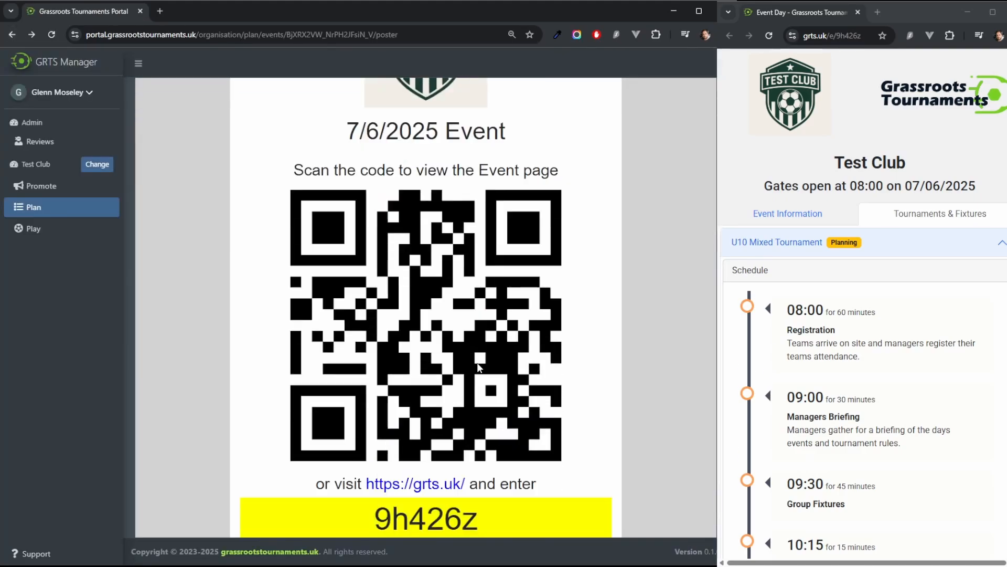
{"action": "scroll", "coordinate": [627, 347], "scroll_direction": "up", "scroll_amount": 4}
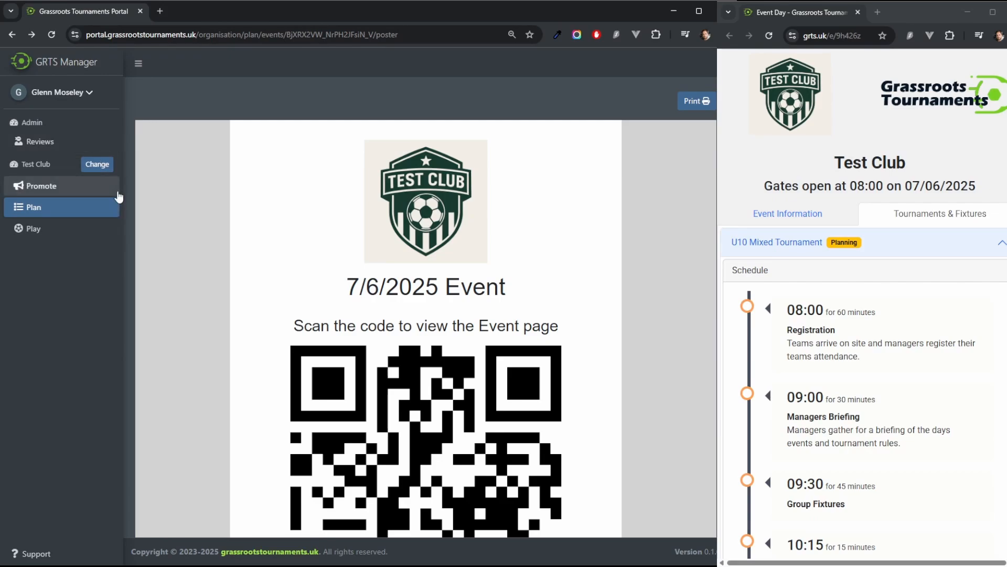
Step: Open the event's in-play dashboard from the planning dashboard and initialise the U10 Mixed tournament to publish its fixtures
{"action": "left_click", "coordinate": [29, 209]}
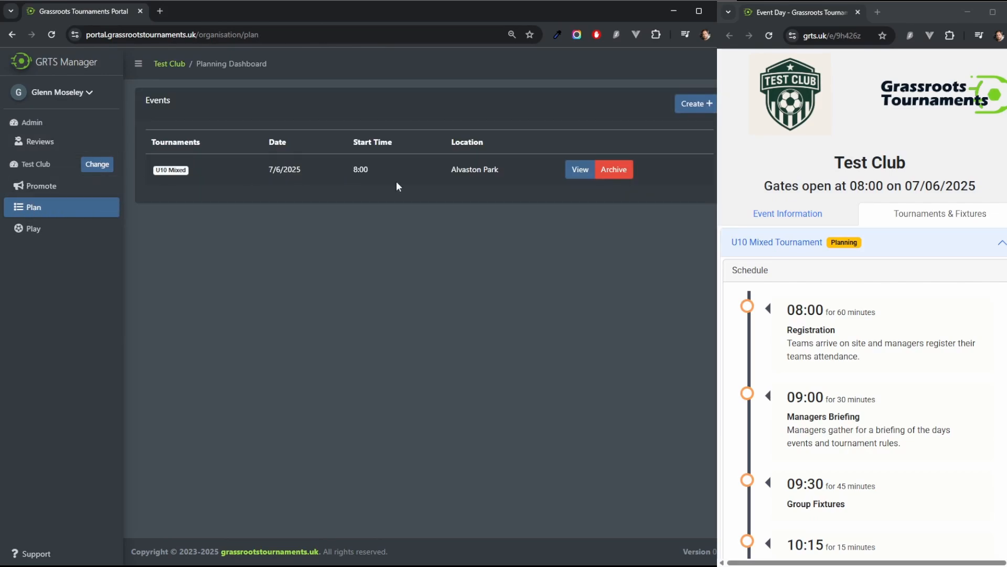
{"action": "left_click", "coordinate": [579, 169]}
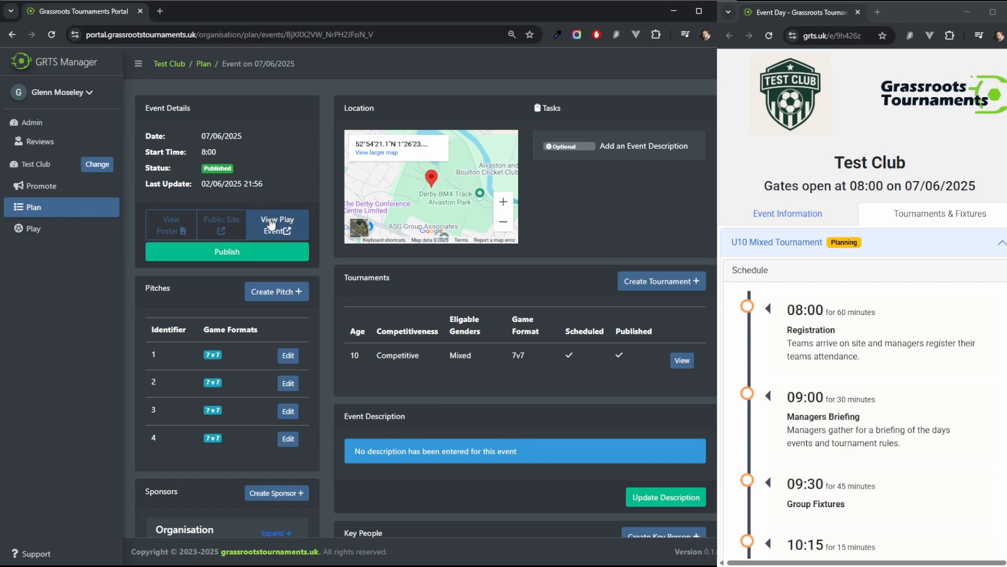
{"action": "left_click", "coordinate": [270, 224]}
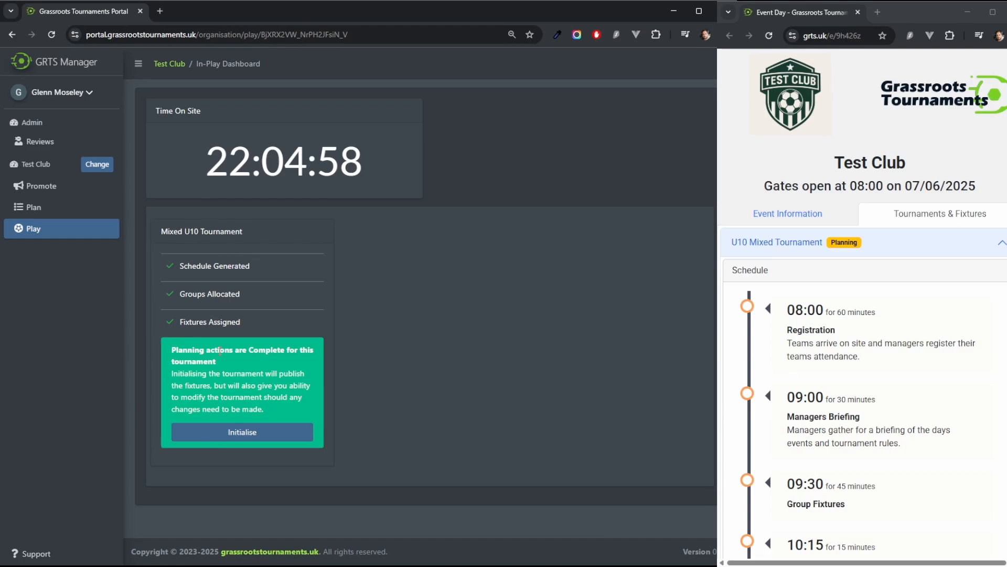
{"action": "left_click_drag", "start_coordinate": [180, 266], "coordinate": [283, 268]}
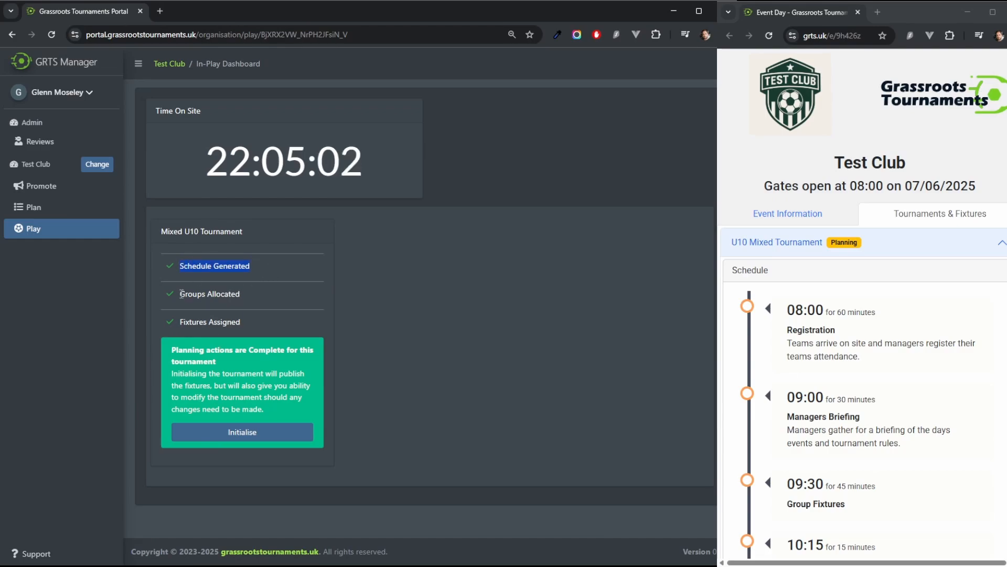
{"action": "mouse_move", "coordinate": [181, 293]}
{"action": "left_mouse_down"}
{"action": "mouse_move", "coordinate": [259, 293]}
{"action": "mouse_move", "coordinate": [168, 323]}
{"action": "left_mouse_up"}
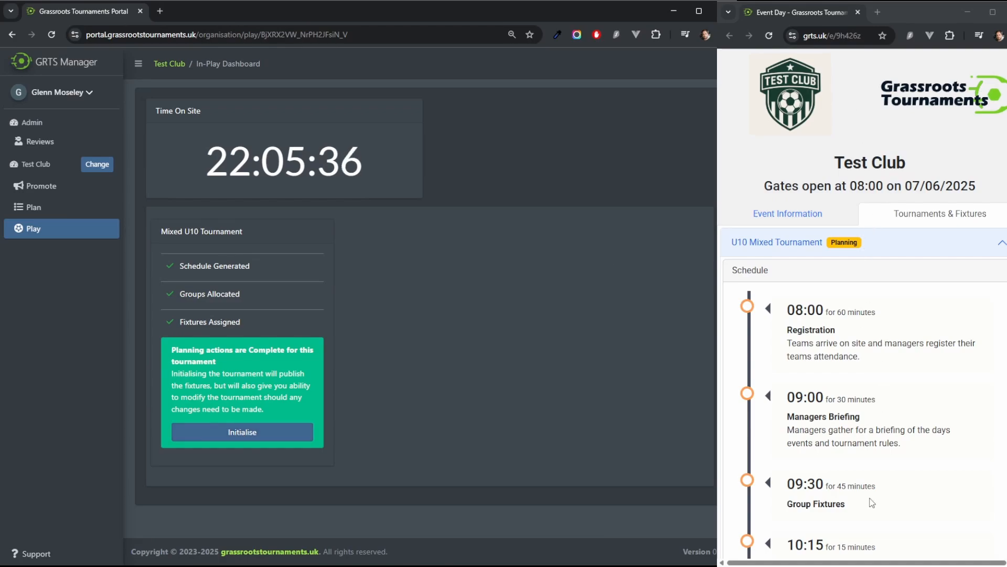
{"action": "left_click", "coordinate": [237, 433]}
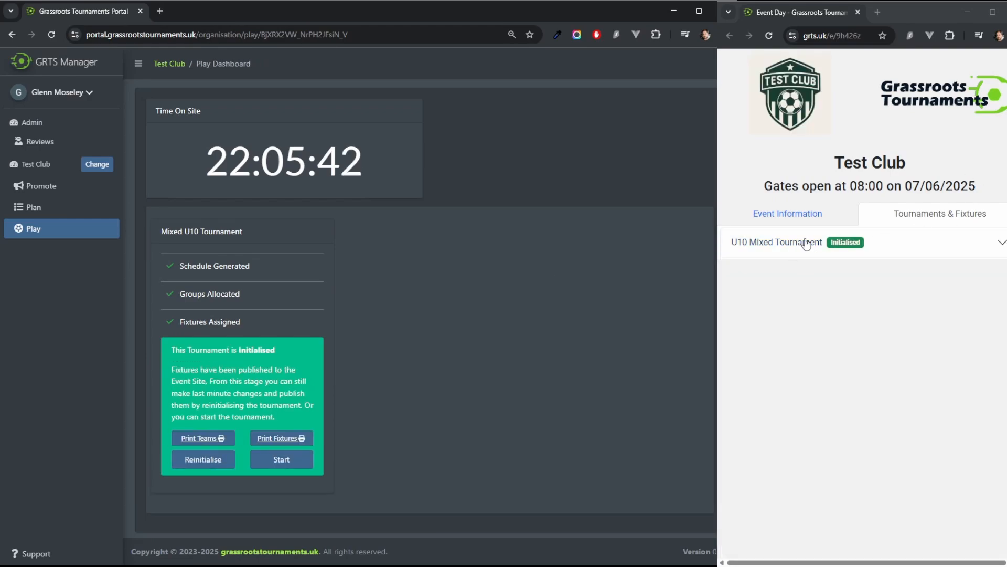
Step: Expand the U10 Mixed Tournament on the public event site and review its published groups
{"action": "left_click", "coordinate": [784, 245]}
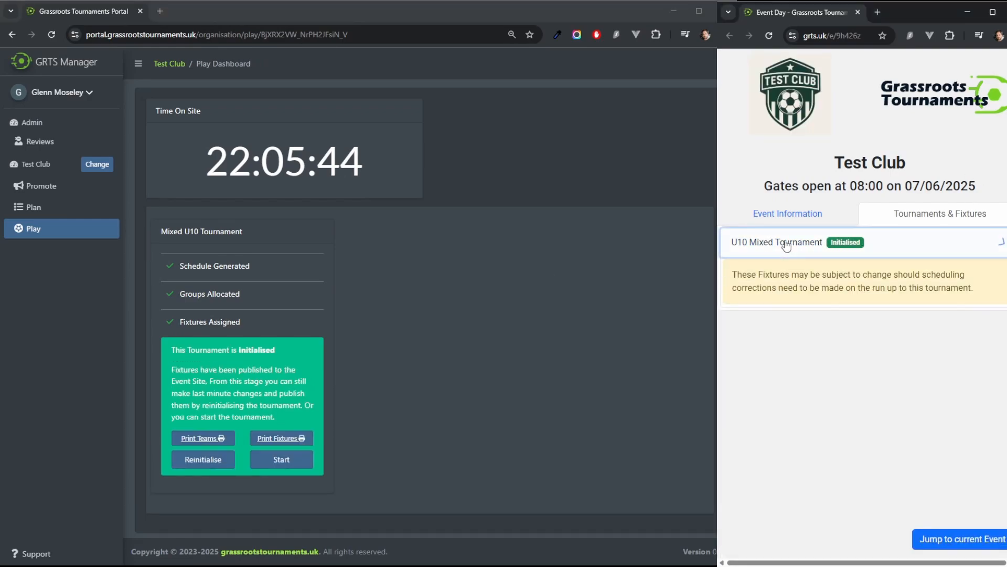
{"action": "left_click_drag", "start_coordinate": [736, 274], "coordinate": [986, 294]}
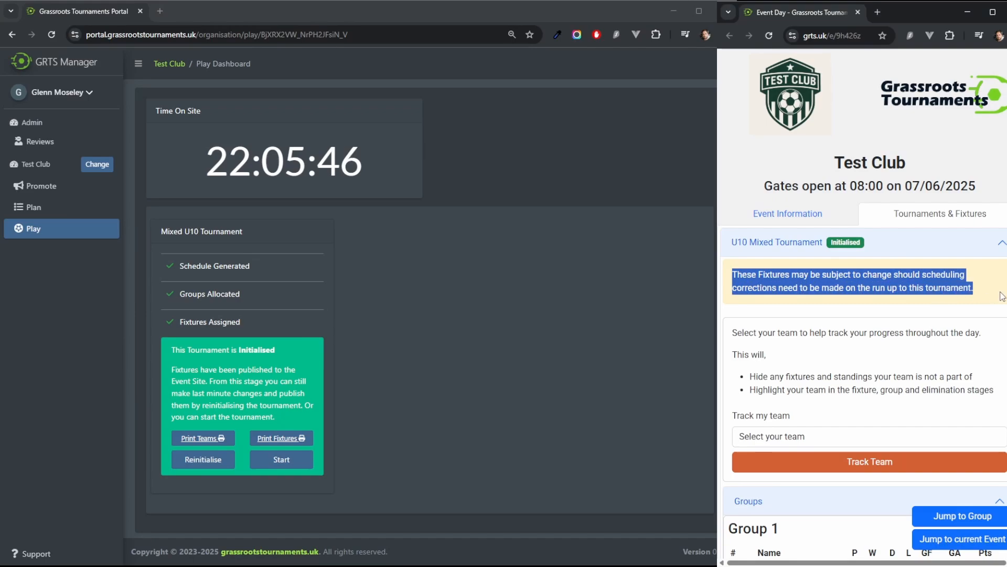
{"action": "left_click", "coordinate": [980, 286]}
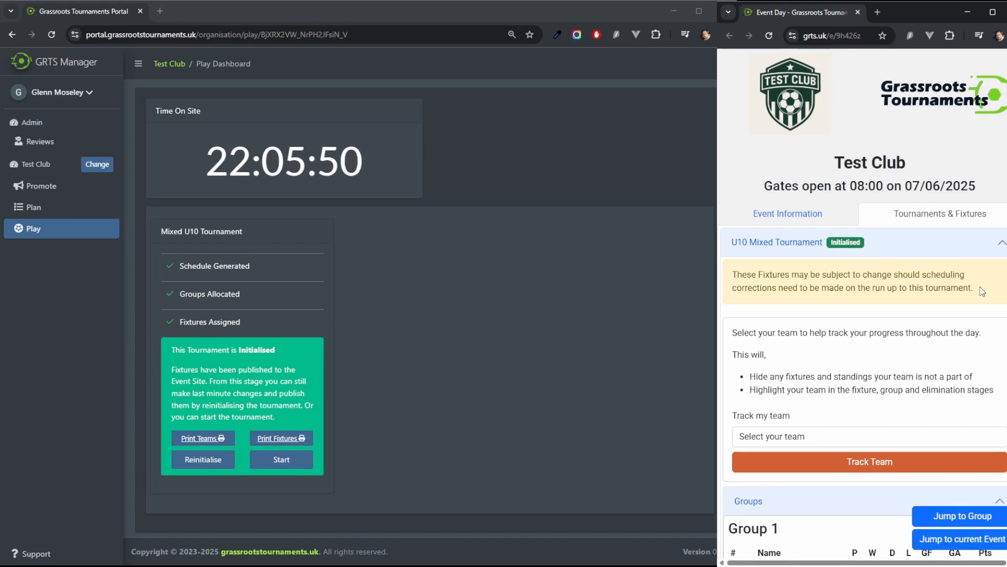
{"action": "scroll", "coordinate": [959, 307], "scroll_direction": "down", "scroll_amount": 2}
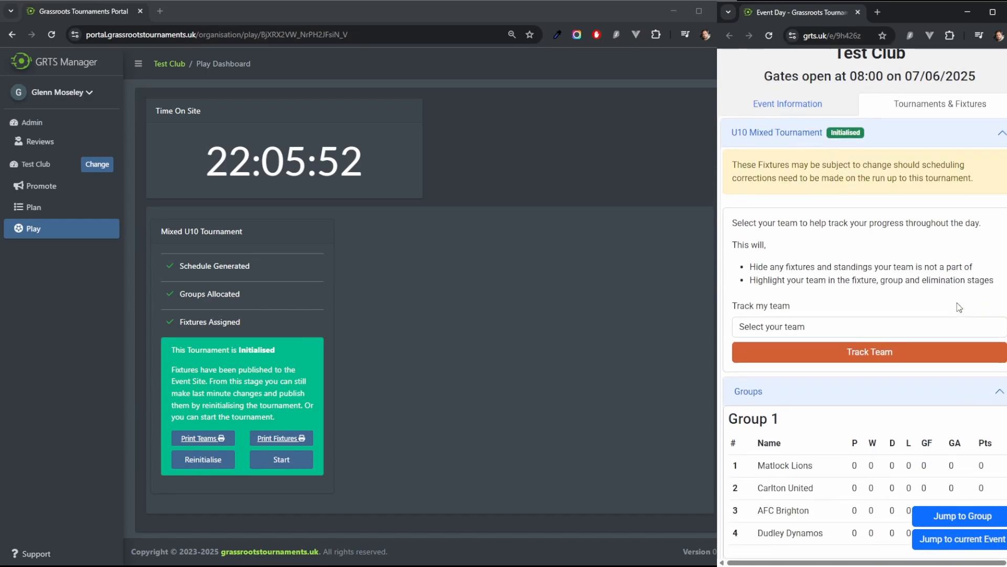
{"action": "scroll", "coordinate": [959, 307], "scroll_direction": "down", "scroll_amount": 4}
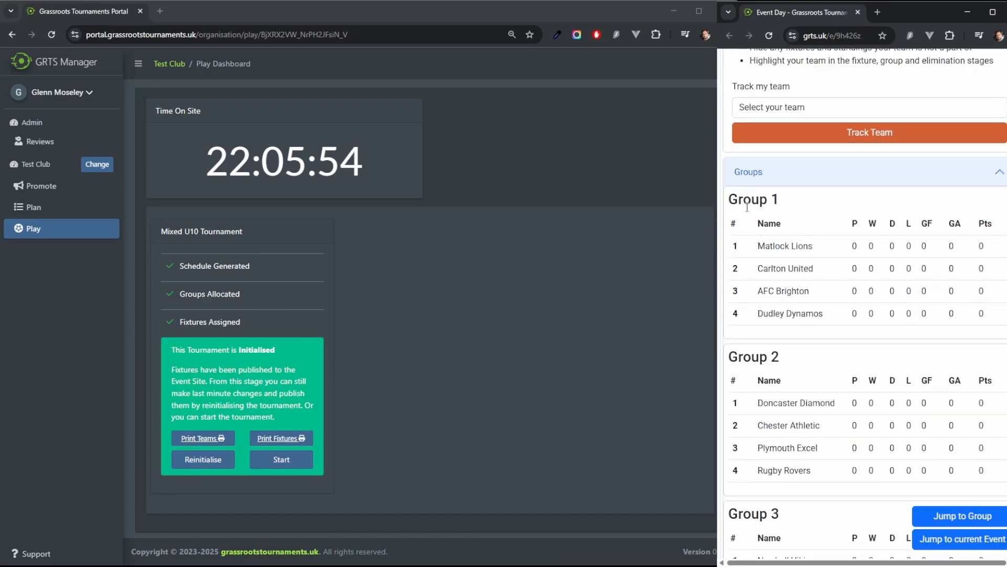
{"action": "scroll", "coordinate": [891, 296], "scroll_direction": "down", "scroll_amount": 3}
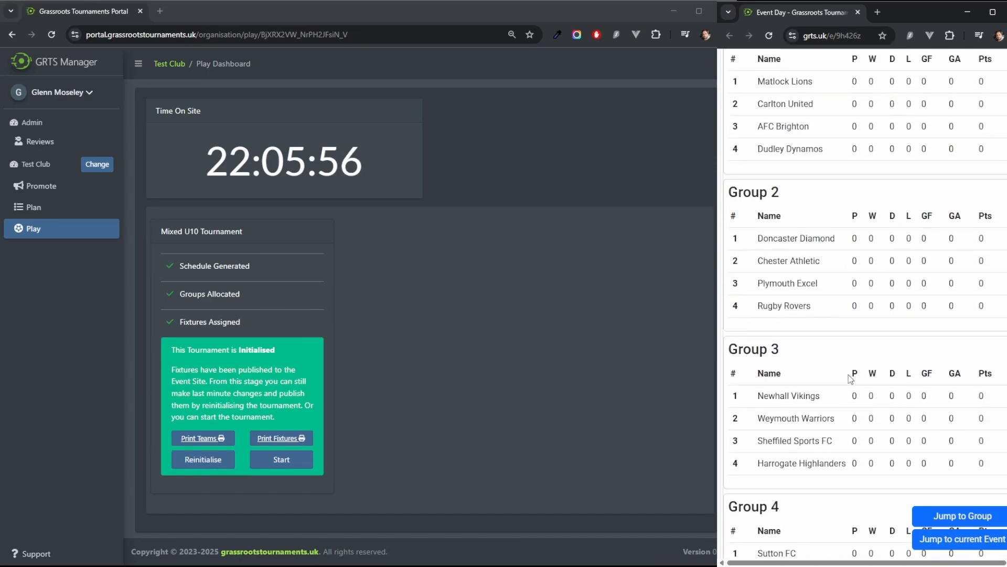
Step: Expand the Eliminations section on the public site and review the Cup and Shield knockout fixtures, then collapse it
{"action": "scroll", "coordinate": [858, 390], "scroll_direction": "down", "scroll_amount": 2}
{"action": "scroll", "coordinate": [865, 401], "scroll_direction": "down", "scroll_amount": 2}
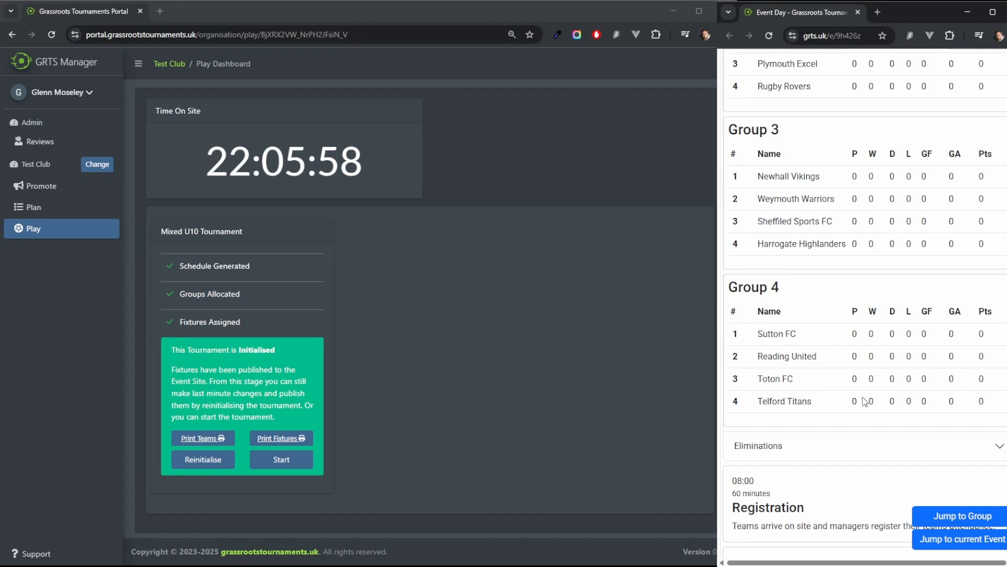
{"action": "scroll", "coordinate": [864, 402], "scroll_direction": "down", "scroll_amount": 3}
{"action": "left_click", "coordinate": [762, 288]}
{"action": "scroll", "coordinate": [891, 309], "scroll_direction": "down", "scroll_amount": 4}
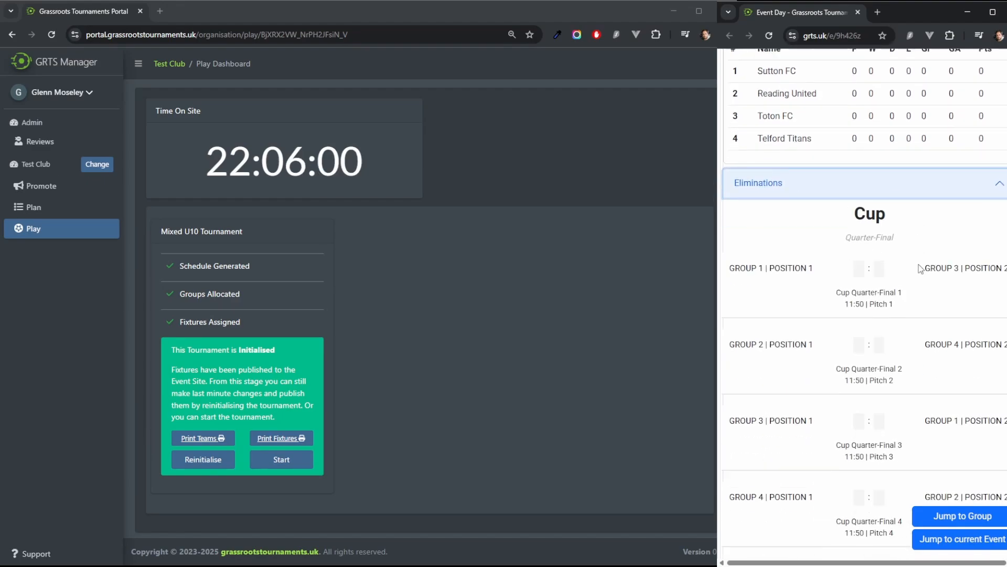
{"action": "scroll", "coordinate": [908, 313], "scroll_direction": "down", "scroll_amount": 7}
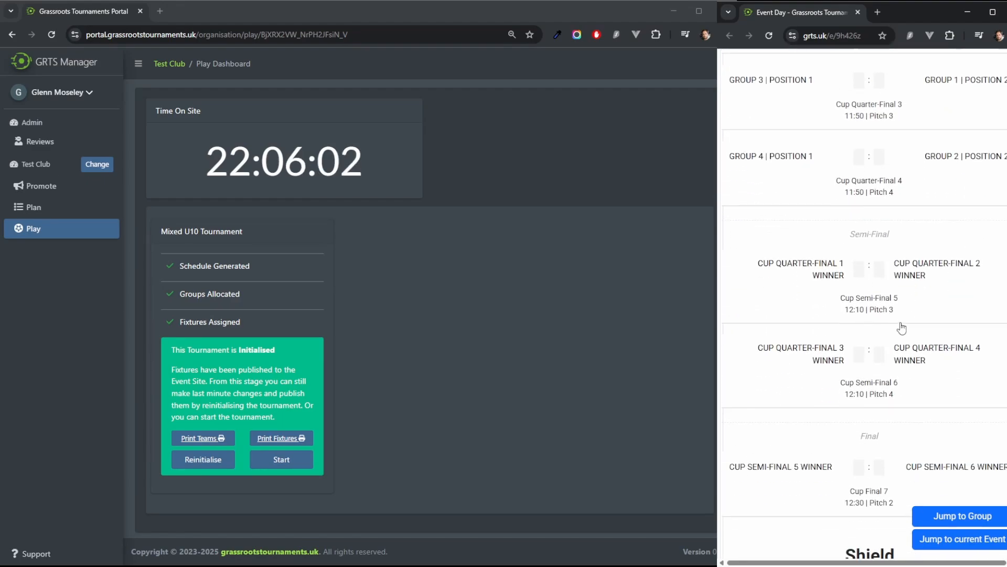
{"action": "scroll", "coordinate": [897, 338], "scroll_direction": "down", "scroll_amount": 2}
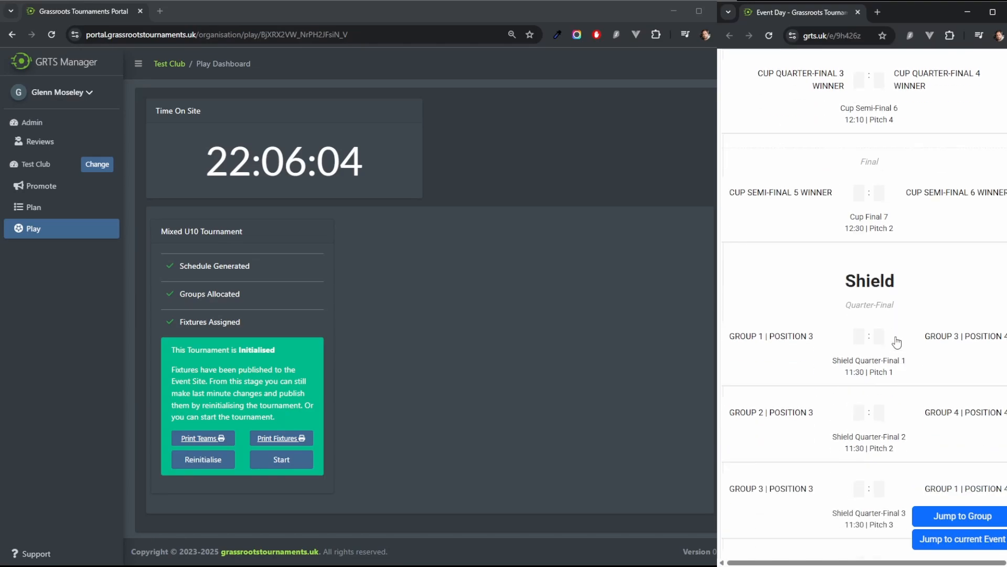
{"action": "scroll", "coordinate": [887, 320], "scroll_direction": "up", "scroll_amount": 7}
{"action": "scroll", "coordinate": [839, 263], "scroll_direction": "up", "scroll_amount": 5}
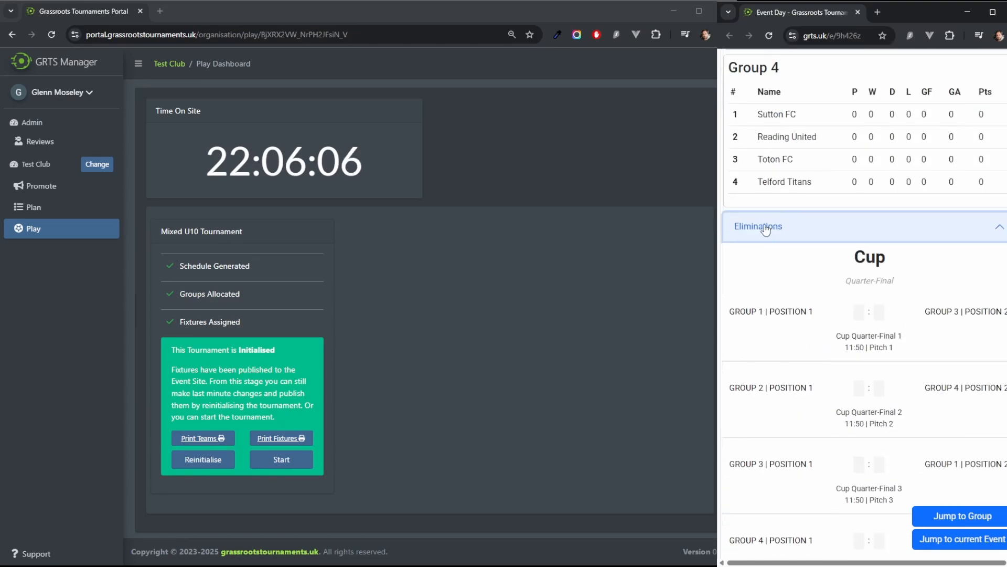
{"action": "left_click", "coordinate": [765, 226]}
Step: Review the published fixture schedule by time slot and pitch on the public event site
{"action": "scroll", "coordinate": [834, 393], "scroll_direction": "down", "scroll_amount": 4}
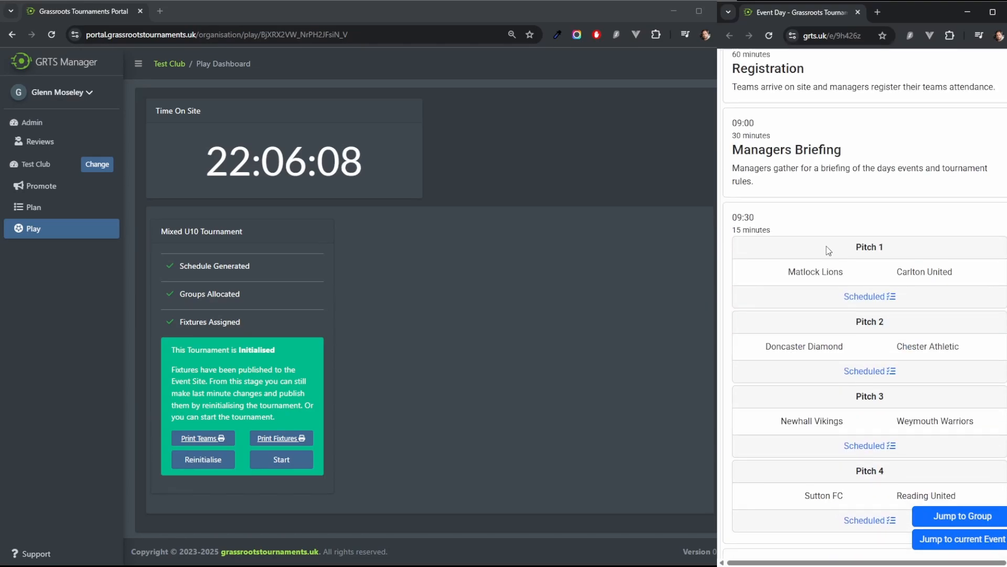
{"action": "scroll", "coordinate": [844, 283], "scroll_direction": "down", "scroll_amount": 2}
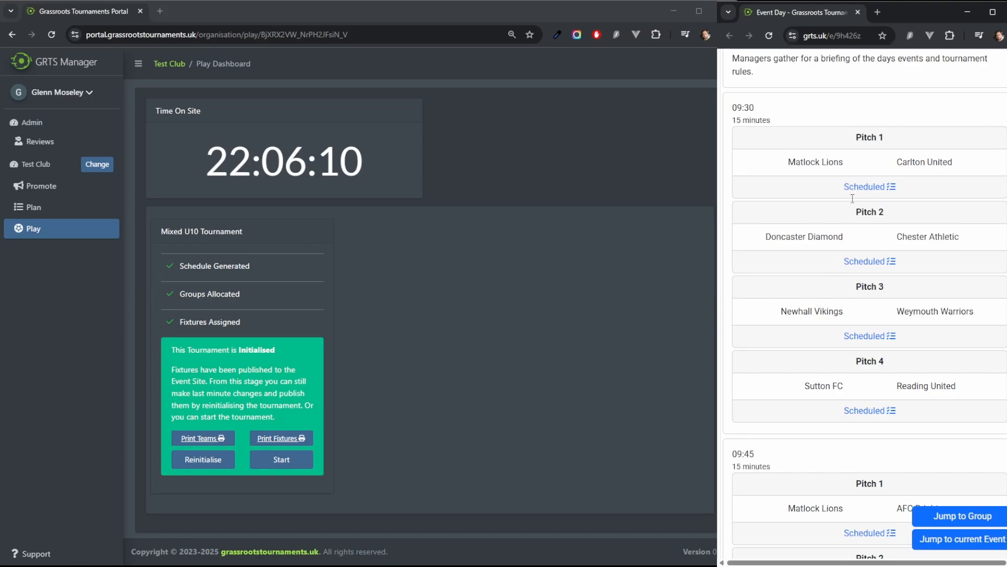
{"action": "scroll", "coordinate": [853, 199], "scroll_direction": "down", "scroll_amount": 4}
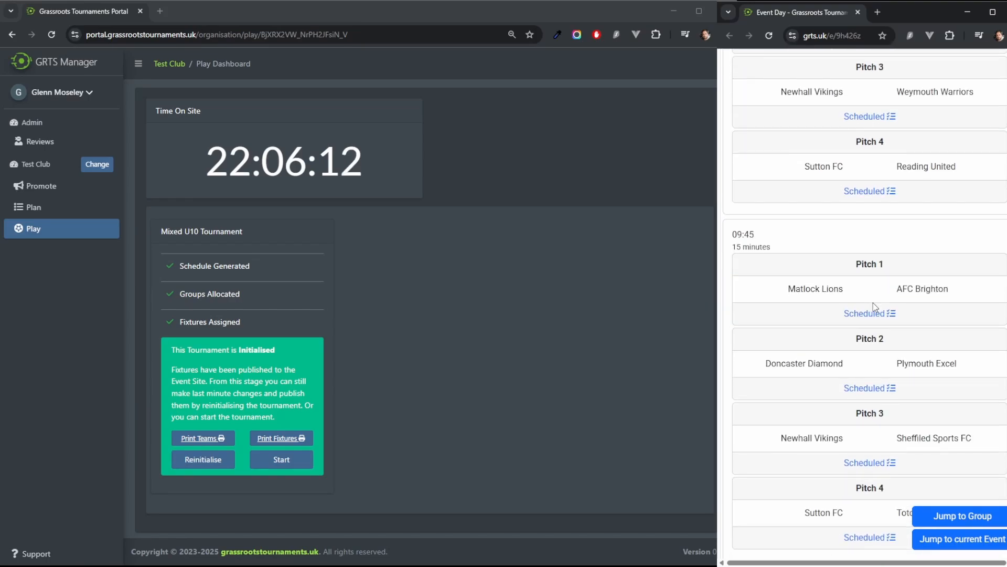
{"action": "scroll", "coordinate": [874, 307], "scroll_direction": "down", "scroll_amount": 14}
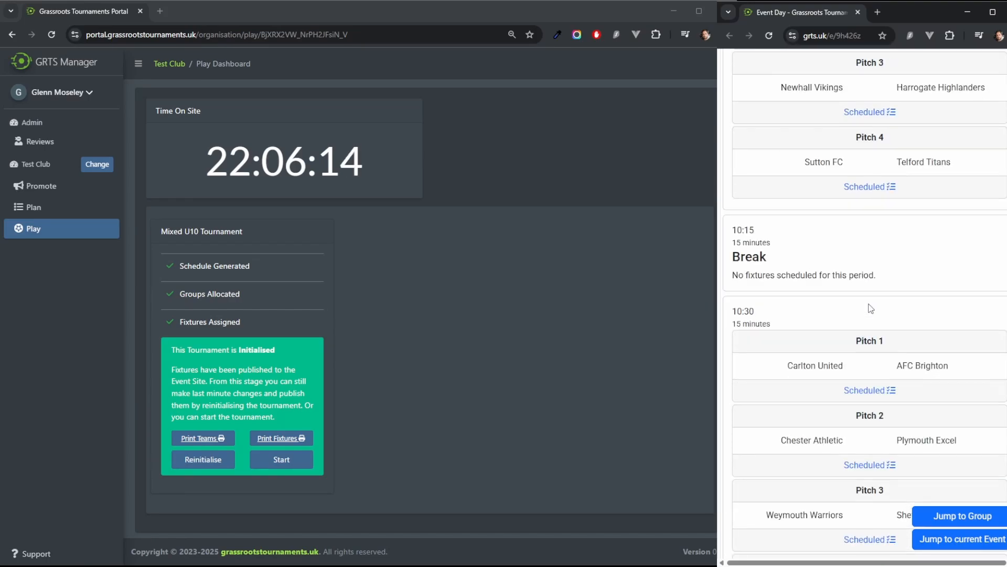
{"action": "scroll", "coordinate": [871, 309], "scroll_direction": "down", "scroll_amount": 8}
{"action": "scroll", "coordinate": [866, 309], "scroll_direction": "up", "scroll_amount": 20}
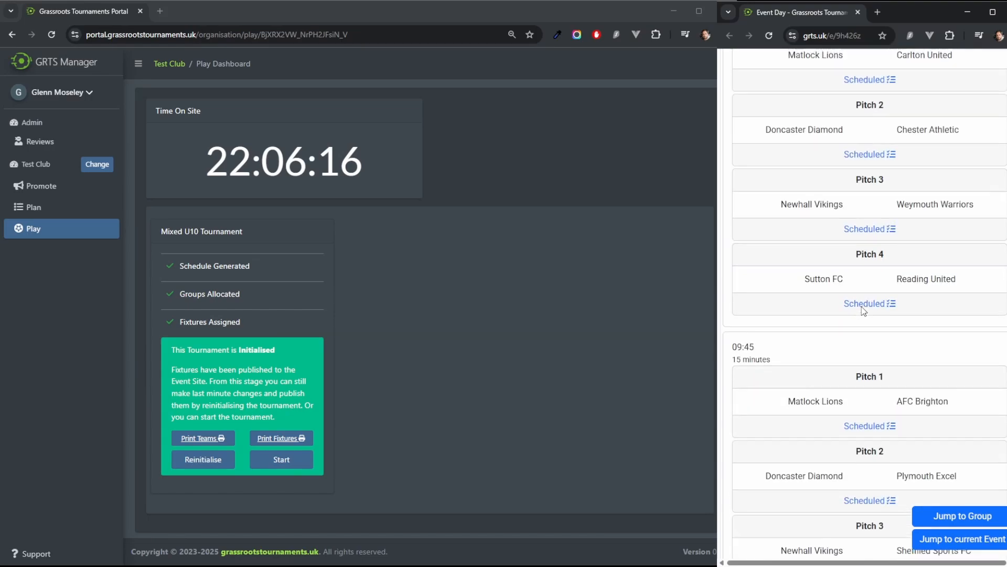
{"action": "scroll", "coordinate": [863, 310], "scroll_direction": "up", "scroll_amount": 20}
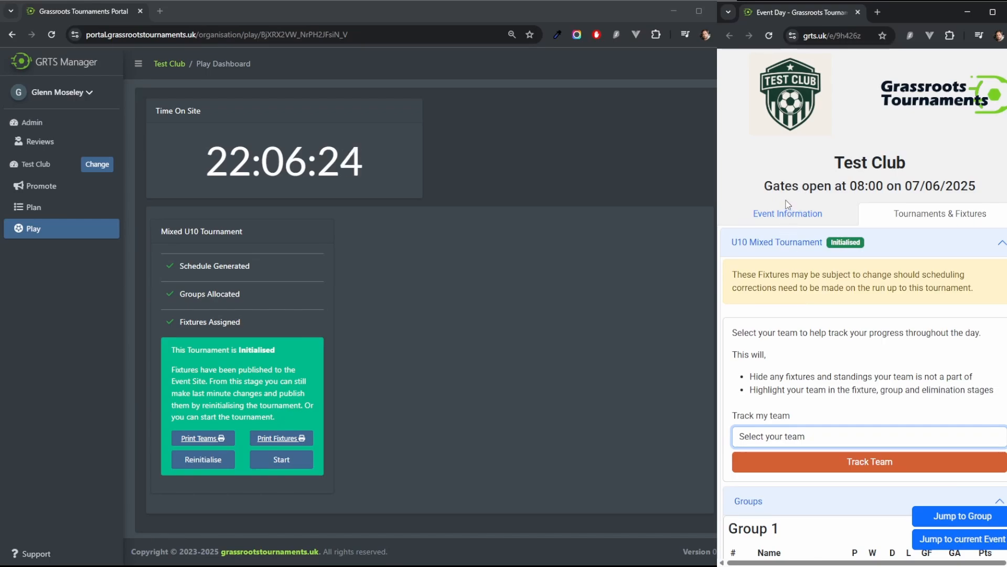
Step: Track the team Matlock Lions on the public event site and review its highlighted group standing and fixtures
{"action": "left_click", "coordinate": [770, 286]}
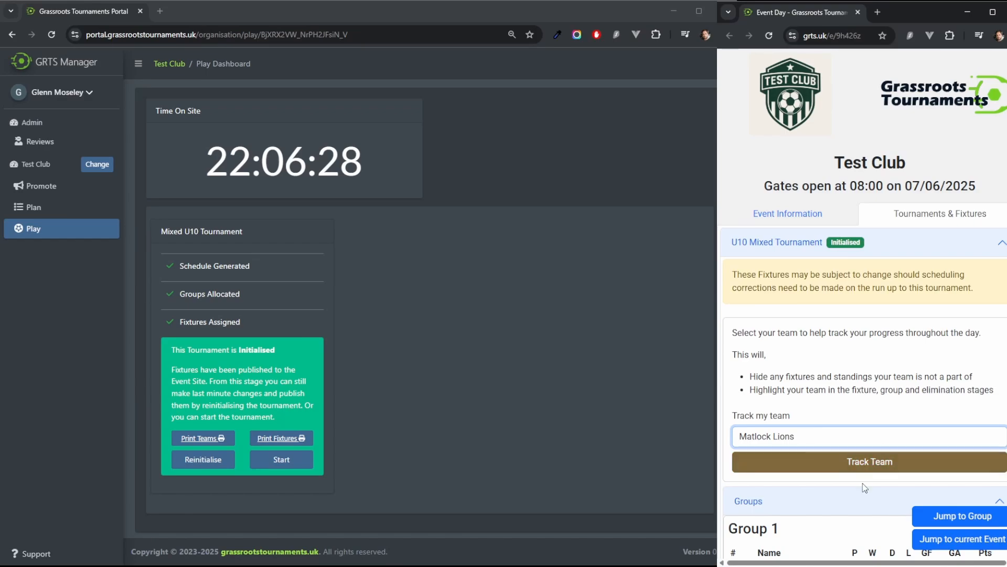
{"action": "left_click", "coordinate": [867, 462]}
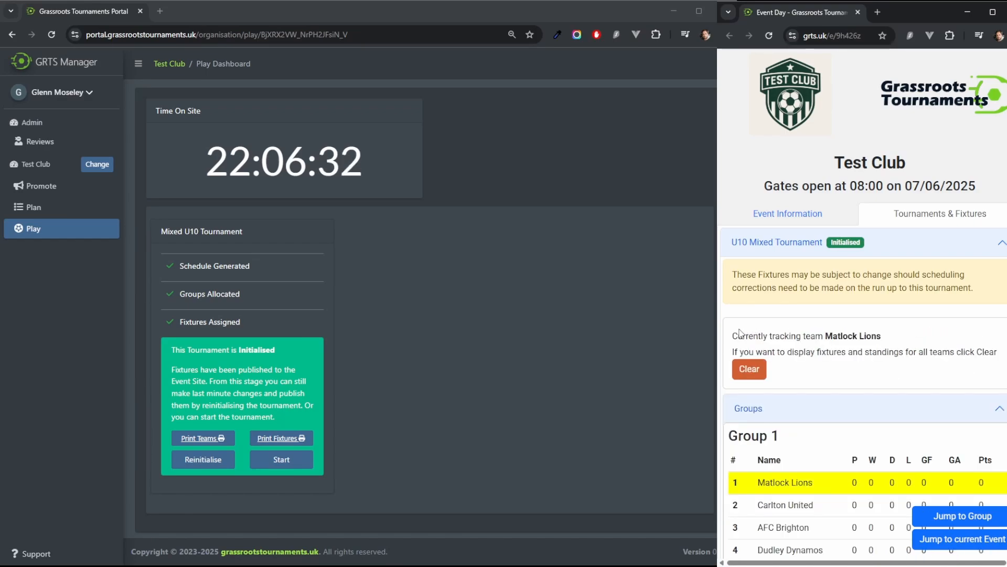
{"action": "scroll", "coordinate": [913, 346], "scroll_direction": "down", "scroll_amount": 2}
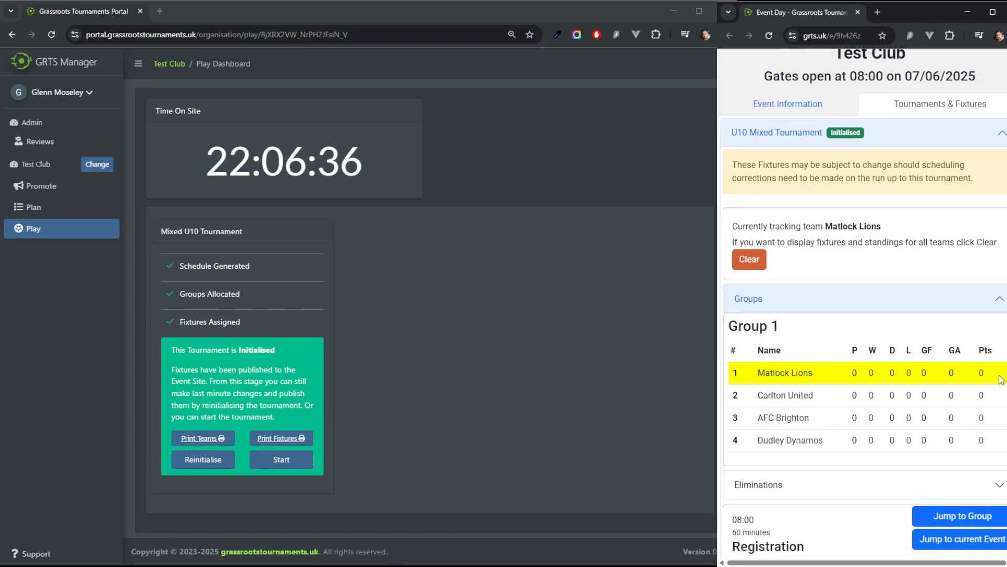
{"action": "scroll", "coordinate": [761, 378], "scroll_direction": "down", "scroll_amount": 2}
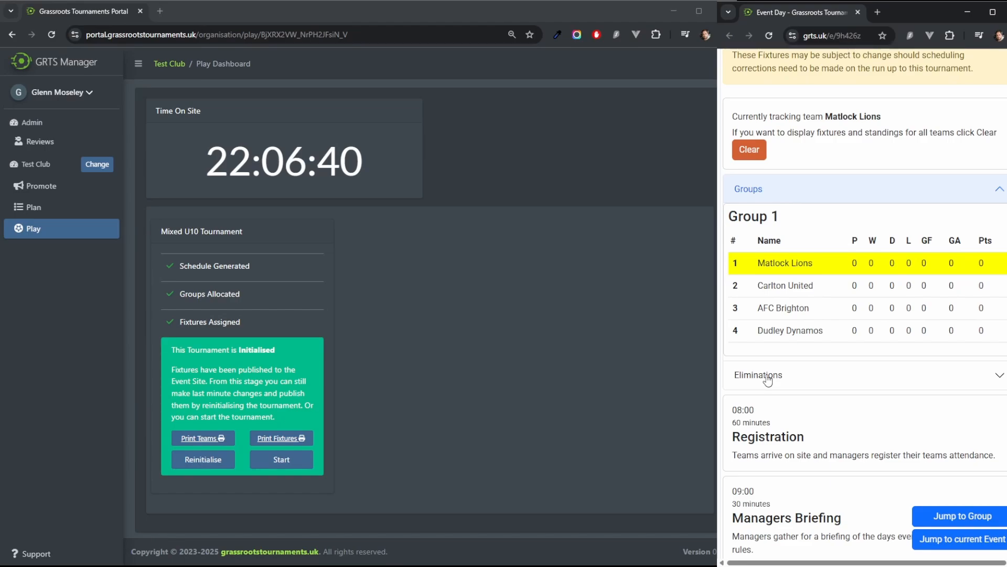
{"action": "scroll", "coordinate": [769, 378], "scroll_direction": "down", "scroll_amount": 3}
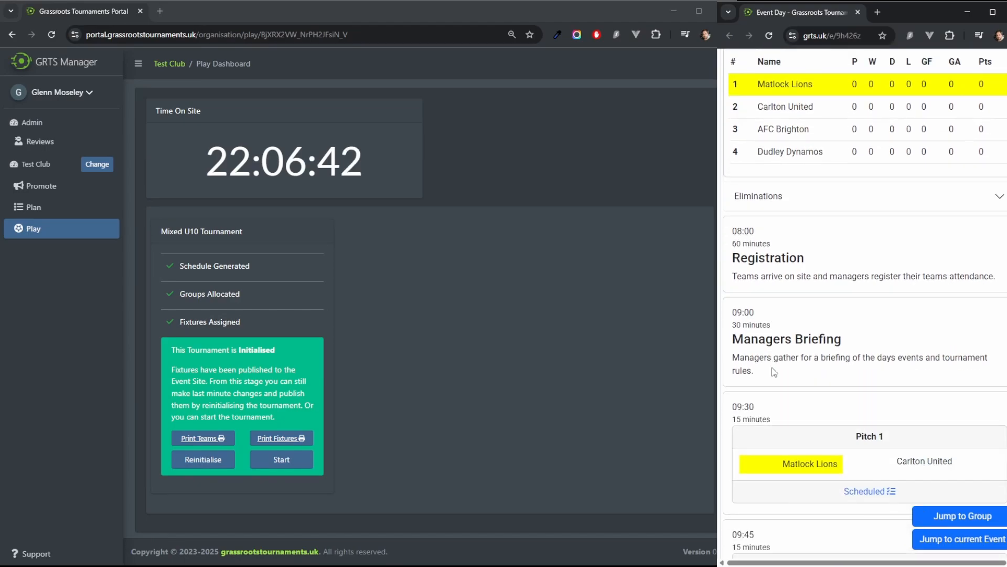
{"action": "scroll", "coordinate": [775, 371], "scroll_direction": "down", "scroll_amount": 4}
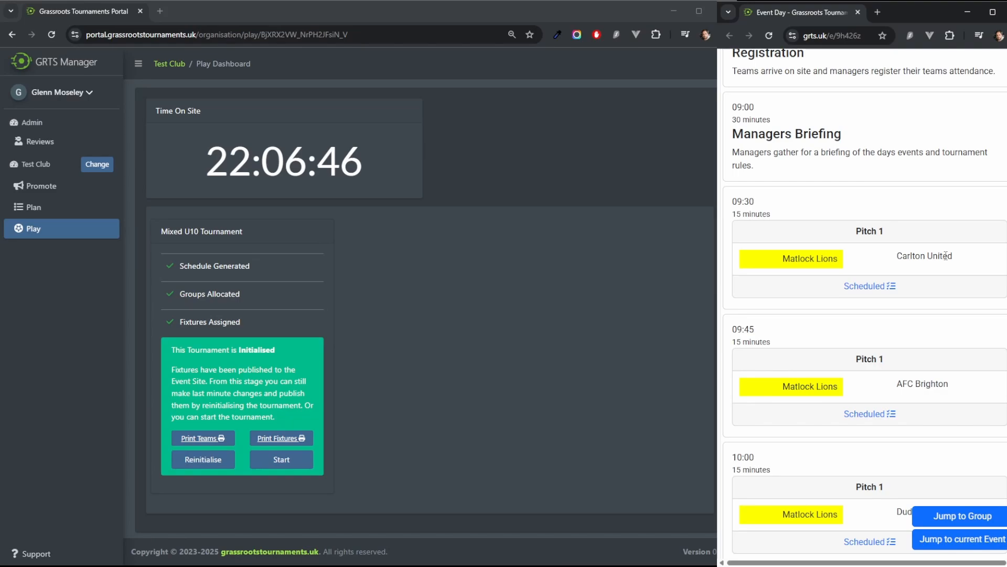
{"action": "scroll", "coordinate": [982, 344], "scroll_direction": "down", "scroll_amount": 3}
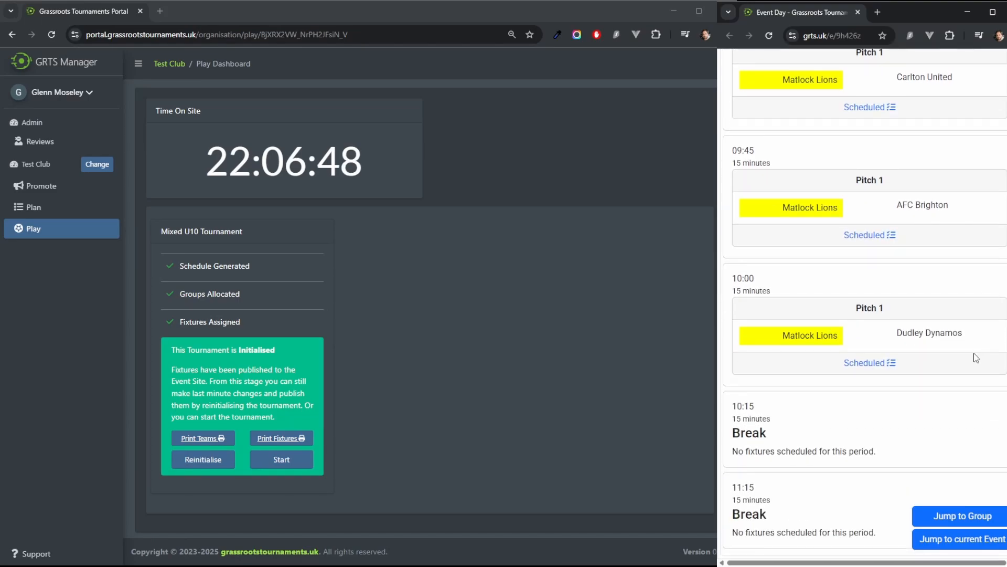
{"action": "scroll", "coordinate": [945, 418], "scroll_direction": "up", "scroll_amount": 7}
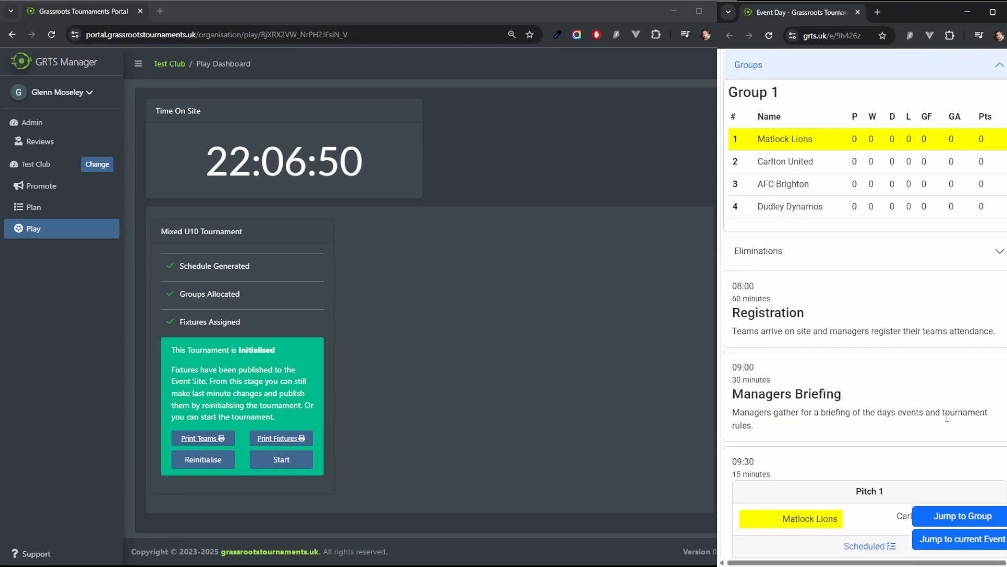
{"action": "scroll", "coordinate": [946, 417], "scroll_direction": "up", "scroll_amount": 5}
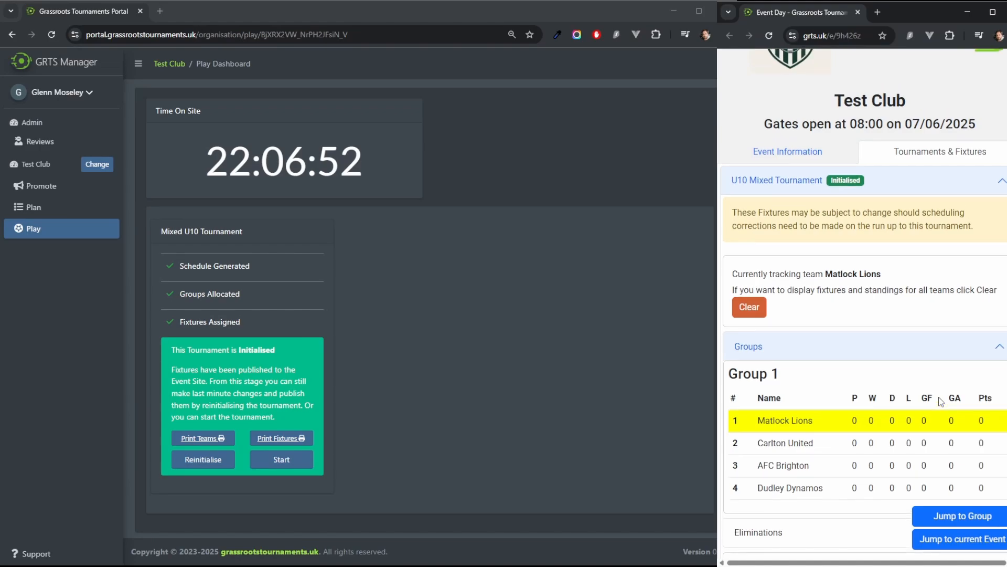
{"action": "scroll", "coordinate": [940, 399], "scroll_direction": "up", "scroll_amount": 1}
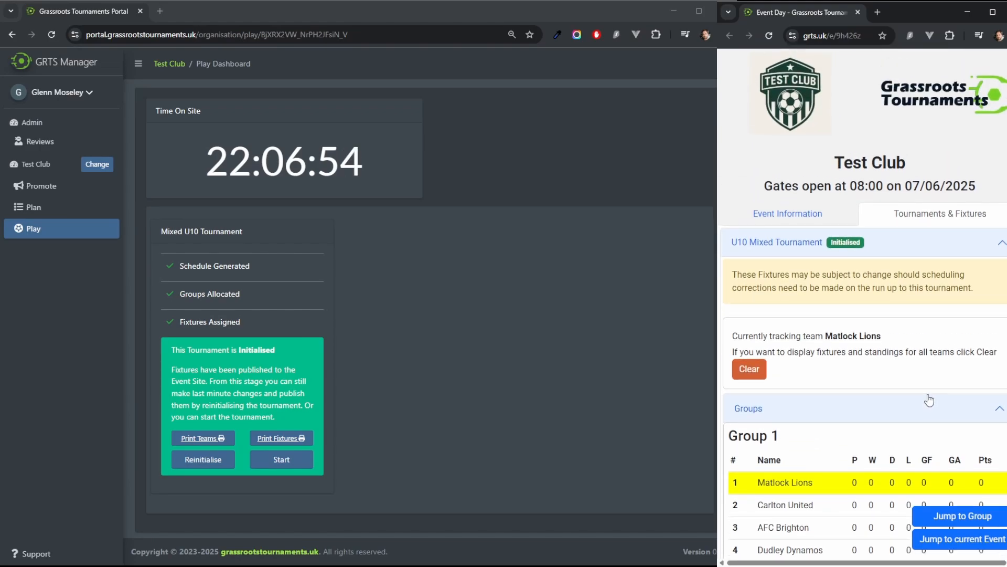
Step: Open the printable U10 Mixed Tournament team arrival sheet, review it, and close its tab
{"action": "left_click", "coordinate": [192, 441]}
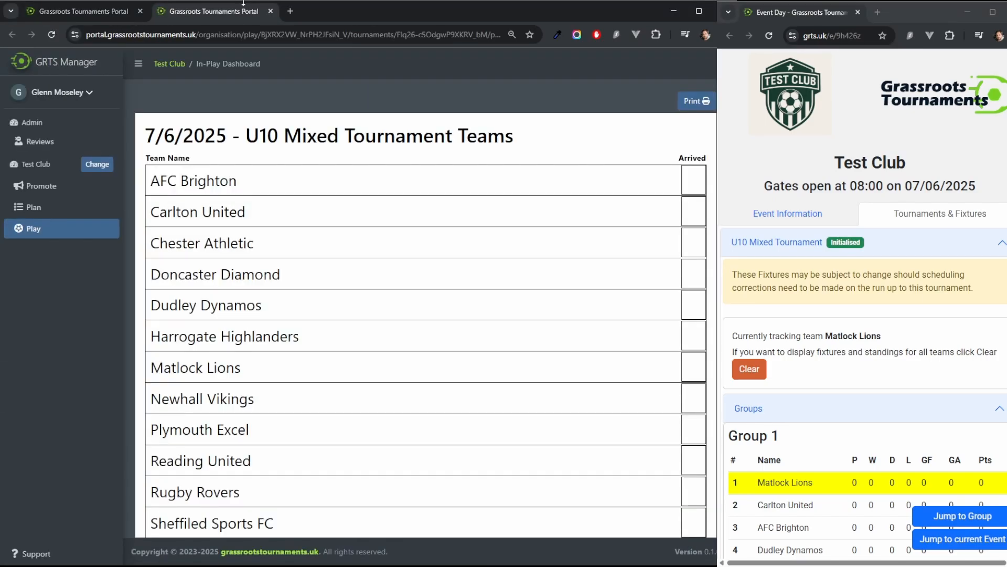
{"action": "scroll", "coordinate": [679, 195], "scroll_direction": "down", "scroll_amount": 3}
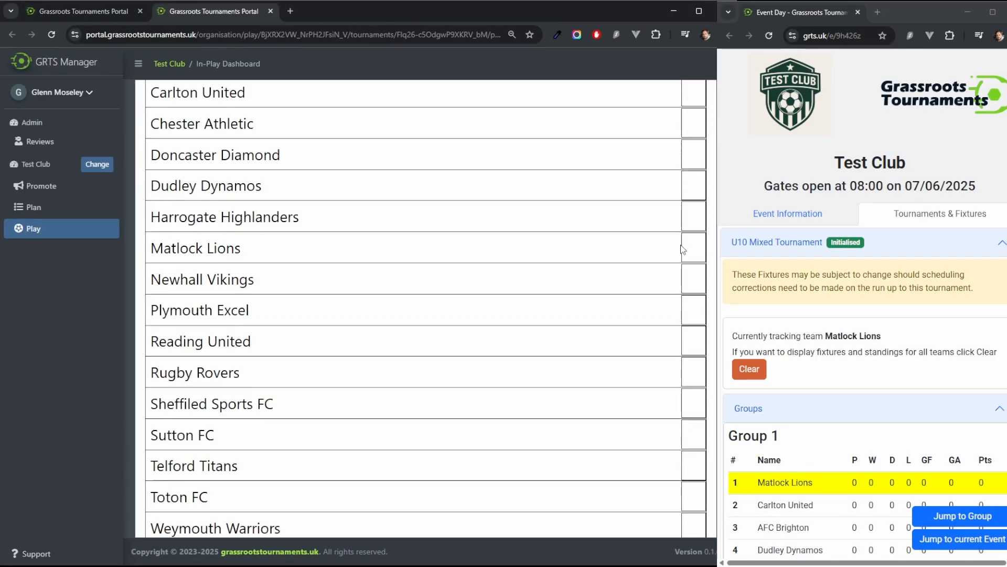
{"action": "scroll", "coordinate": [647, 285], "scroll_direction": "up", "scroll_amount": 3}
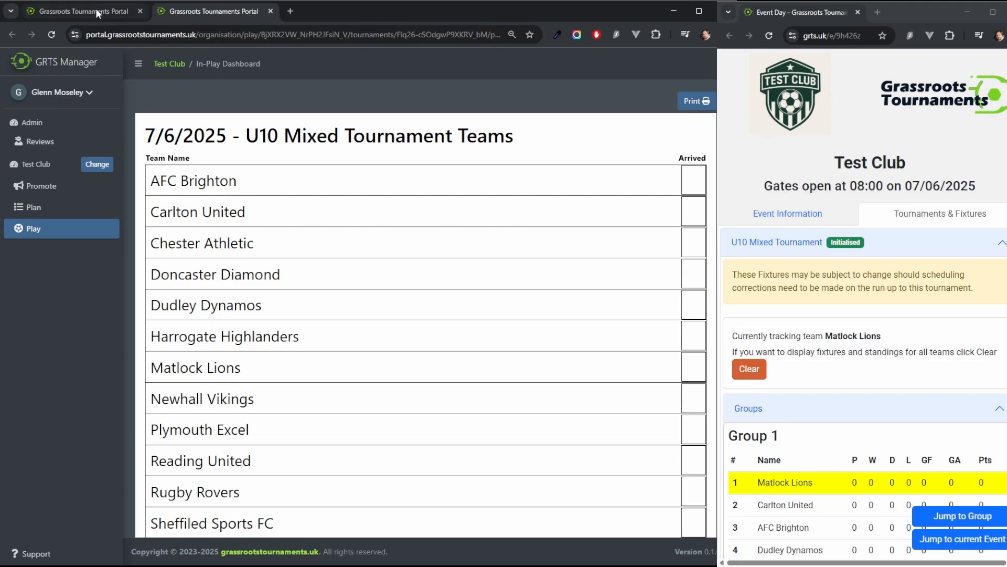
{"action": "left_click", "coordinate": [270, 11]}
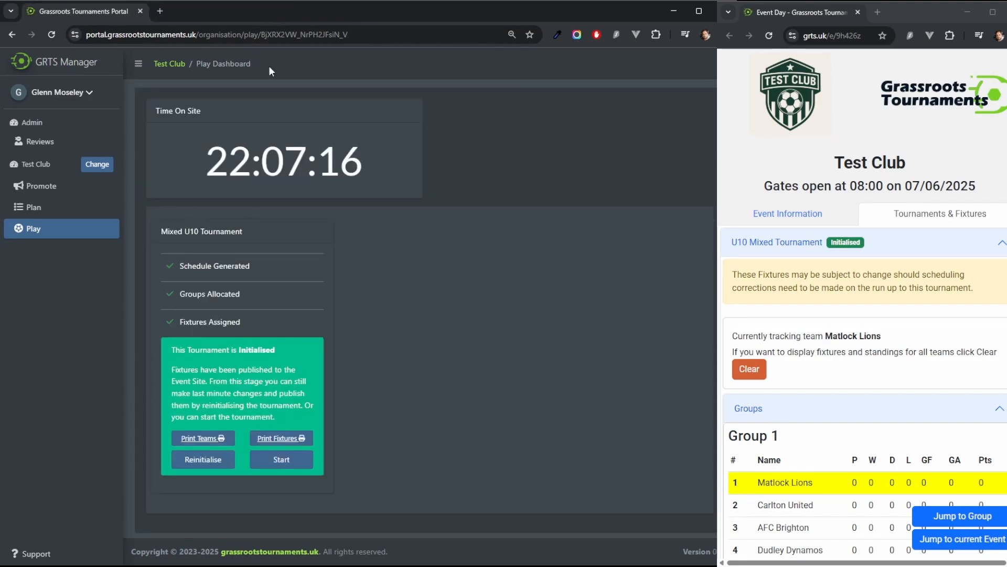
Step: Open the printable fixtures sheet, review it, and return to the play dashboard
{"action": "left_click", "coordinate": [288, 439]}
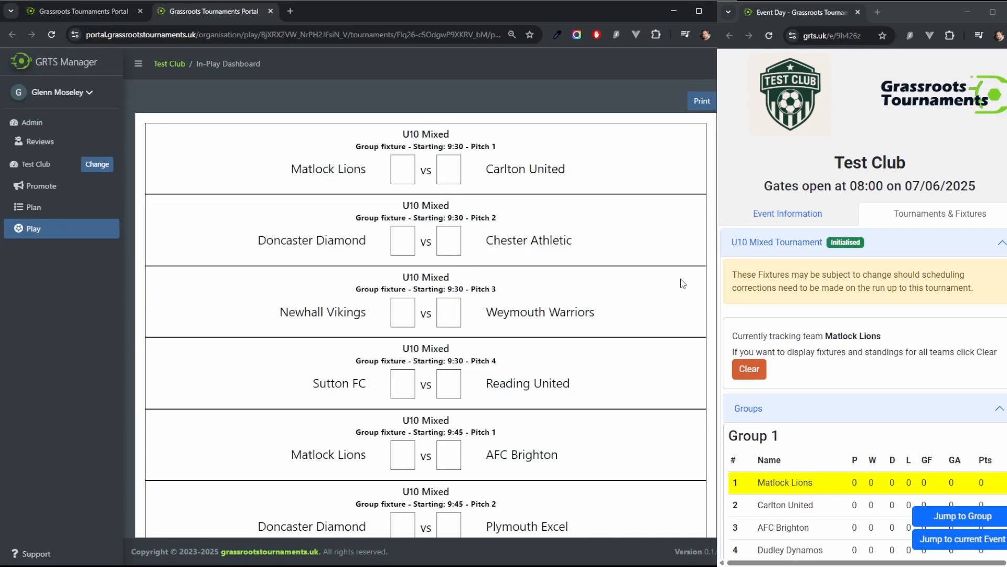
{"action": "scroll", "coordinate": [683, 284], "scroll_direction": "down", "scroll_amount": 5}
{"action": "scroll", "coordinate": [673, 281], "scroll_direction": "up", "scroll_amount": 5}
{"action": "left_click", "coordinate": [64, 8]}
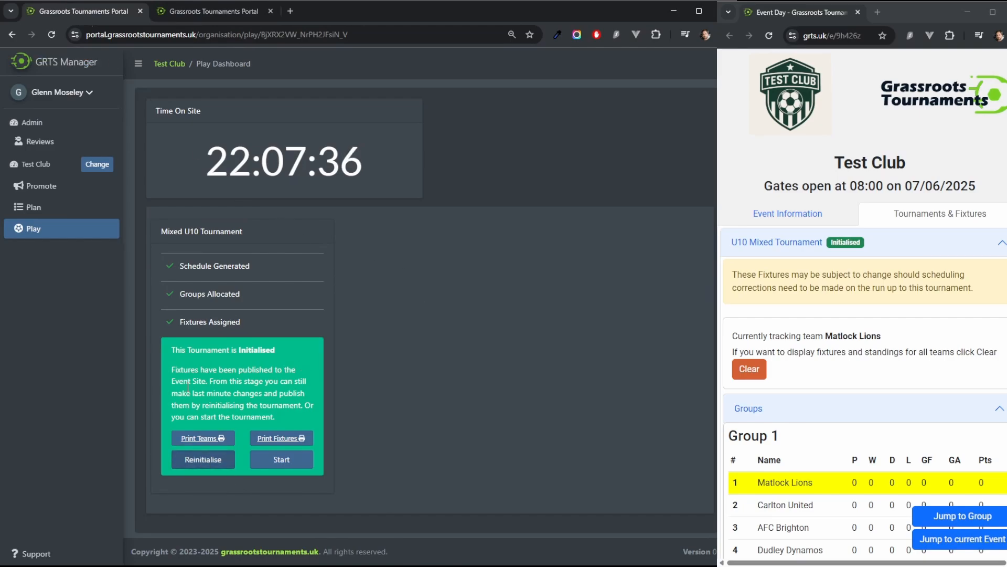
Step: Open the fixture assignments of the U10 7v7 tournament from the event's planning page
{"action": "left_click", "coordinate": [33, 207]}
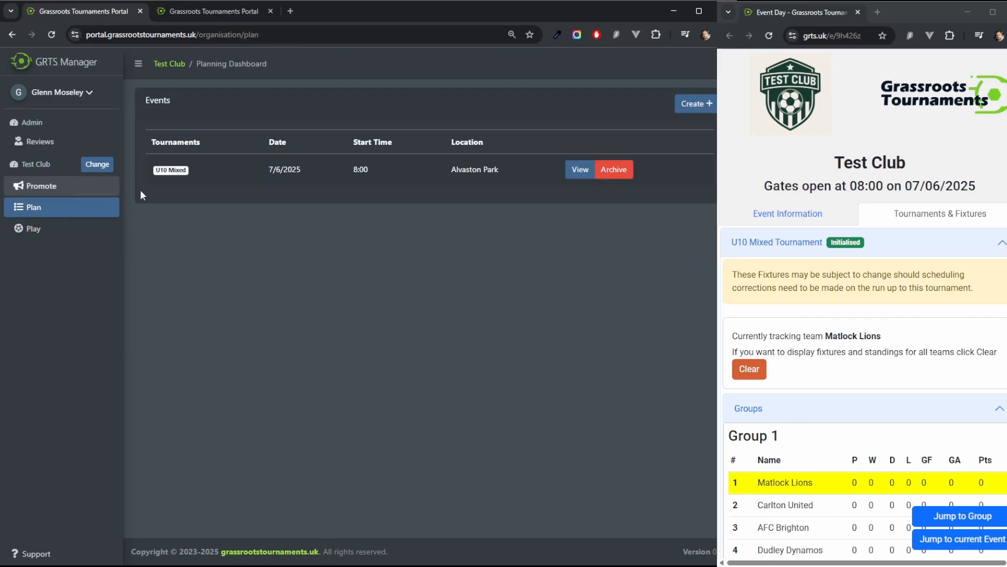
{"action": "left_click", "coordinate": [577, 171]}
{"action": "scroll", "coordinate": [598, 245], "scroll_direction": "down", "scroll_amount": 1}
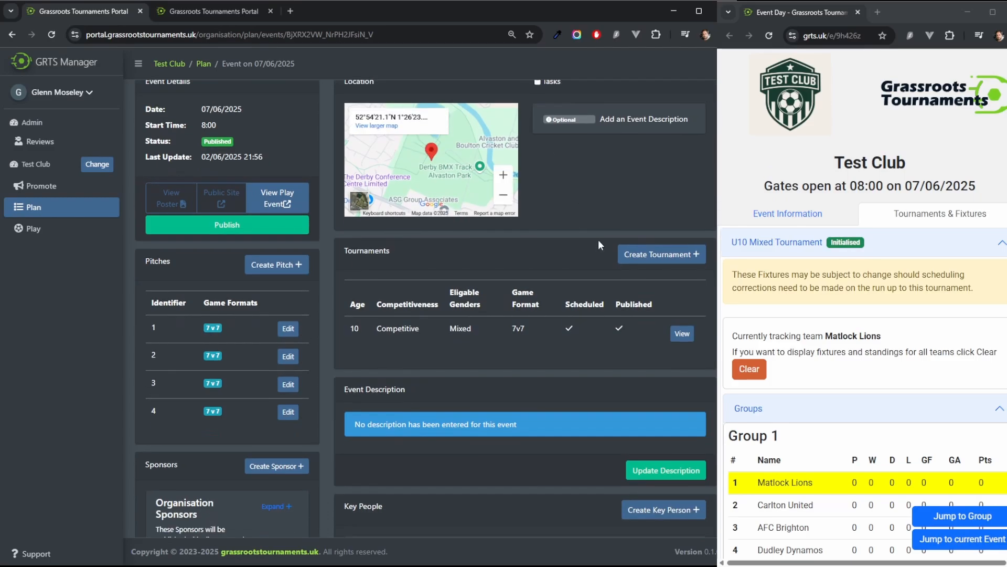
{"action": "scroll", "coordinate": [598, 244], "scroll_direction": "down", "scroll_amount": 8}
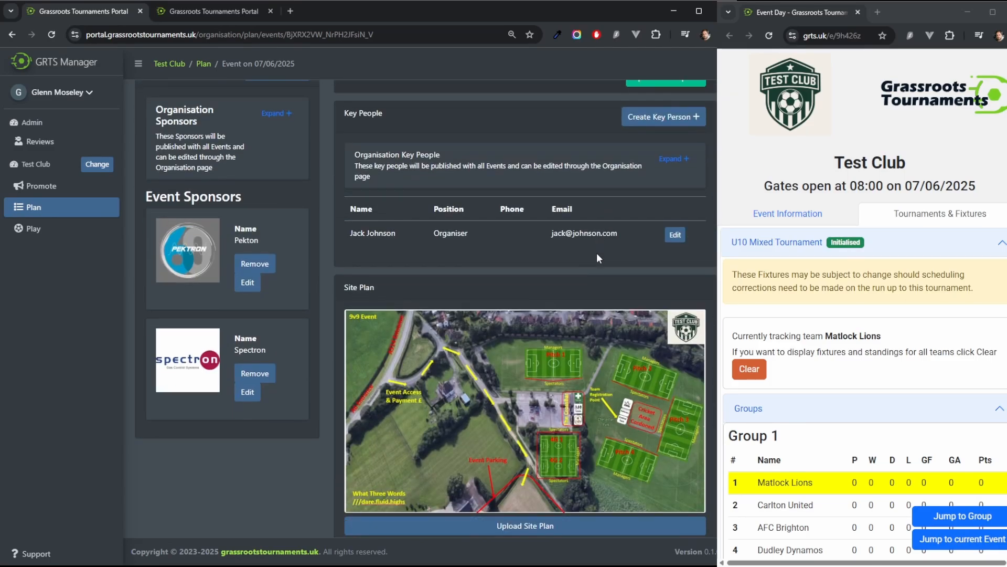
{"action": "scroll", "coordinate": [598, 255], "scroll_direction": "up", "scroll_amount": 5}
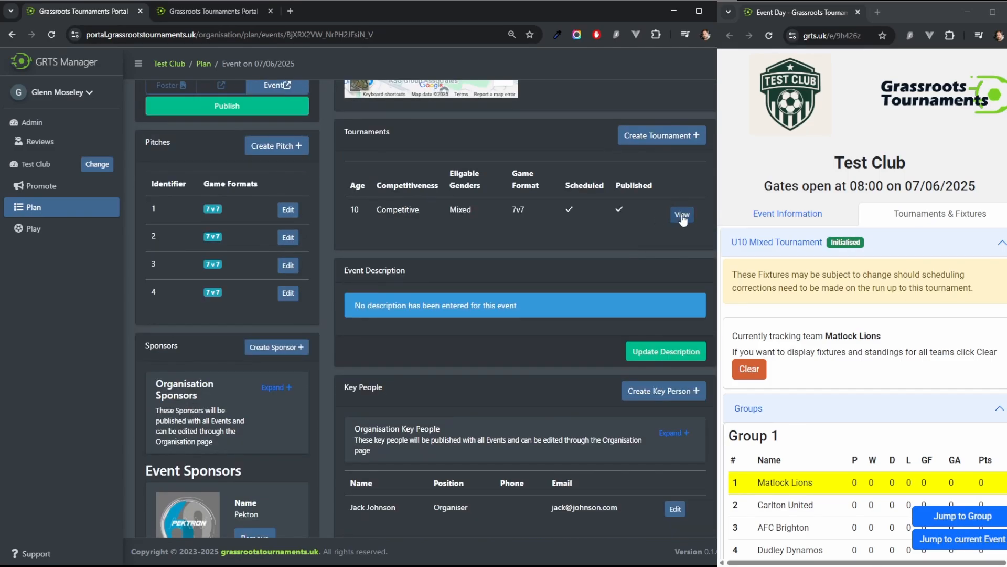
{"action": "left_click", "coordinate": [682, 216]}
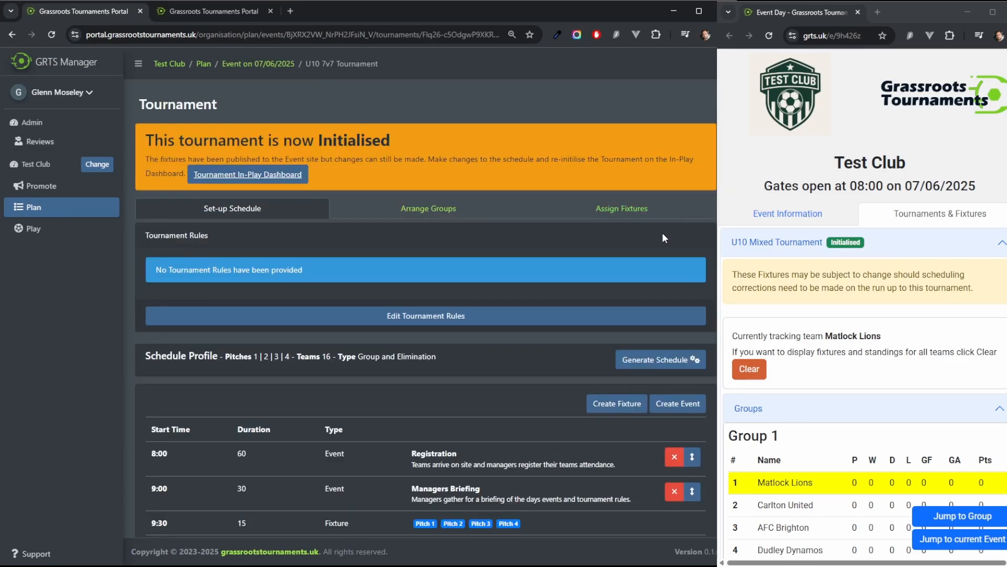
{"action": "left_click", "coordinate": [611, 210]}
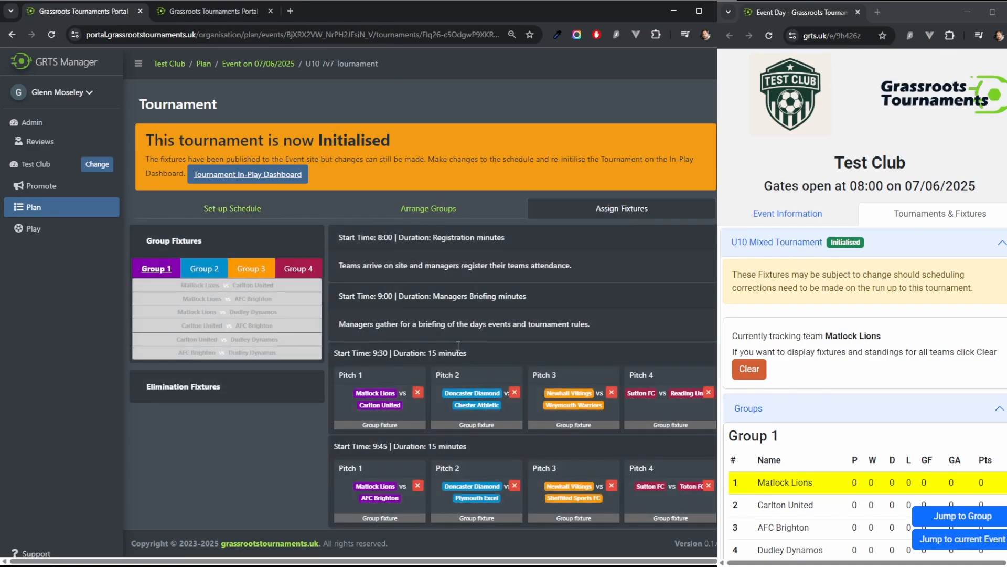
Step: Swap Matlock Lions' Pitch 1 fixtures so they play Dudley Dynamos at 9:45 and AFC Brighton at 10:00
{"action": "scroll", "coordinate": [459, 343], "scroll_direction": "down", "scroll_amount": 2}
{"action": "left_click", "coordinate": [417, 283]}
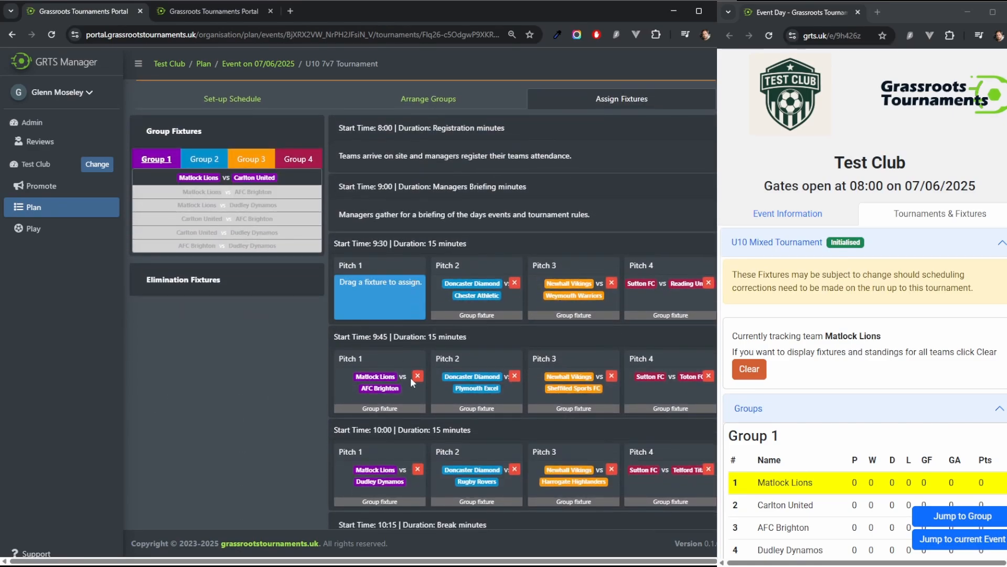
{"action": "left_click", "coordinate": [418, 376]}
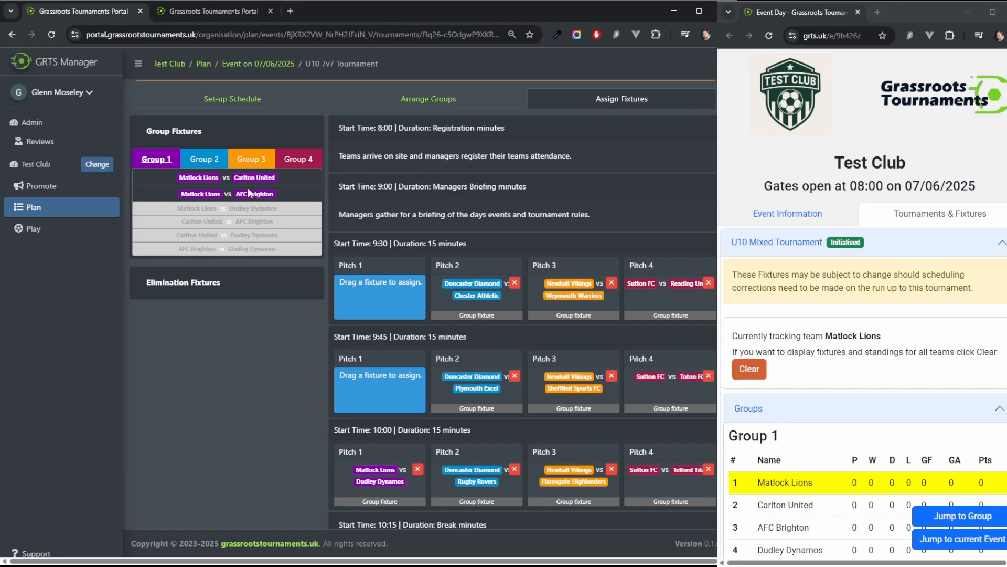
{"action": "left_click_drag", "start_coordinate": [255, 178], "coordinate": [388, 298]}
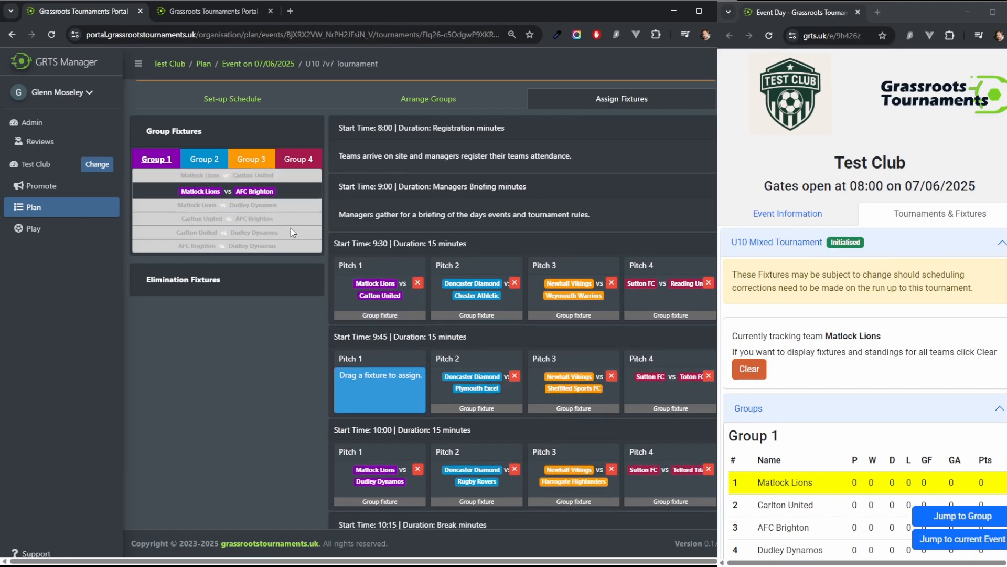
{"action": "left_click", "coordinate": [417, 469]}
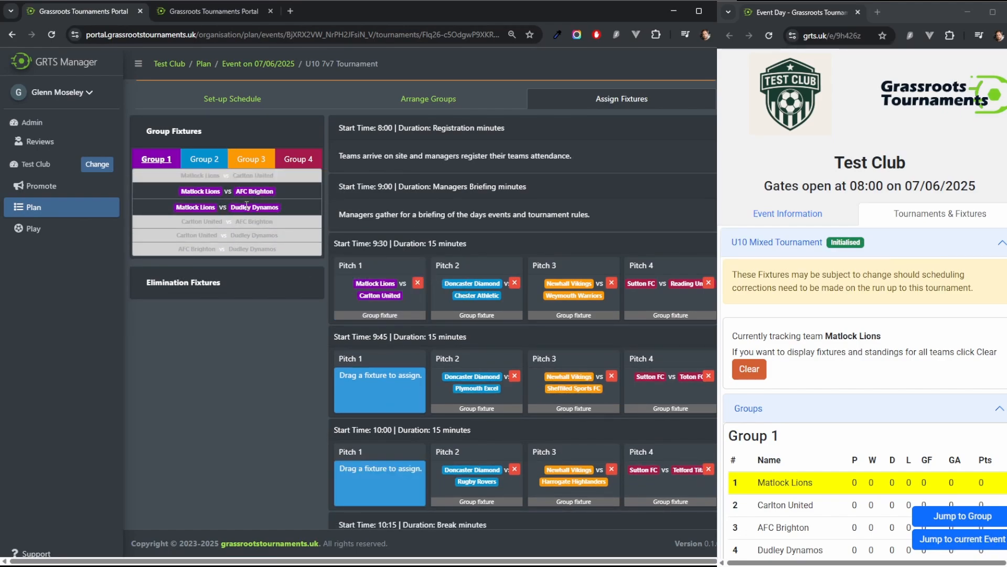
{"action": "left_click_drag", "start_coordinate": [247, 205], "coordinate": [379, 389]}
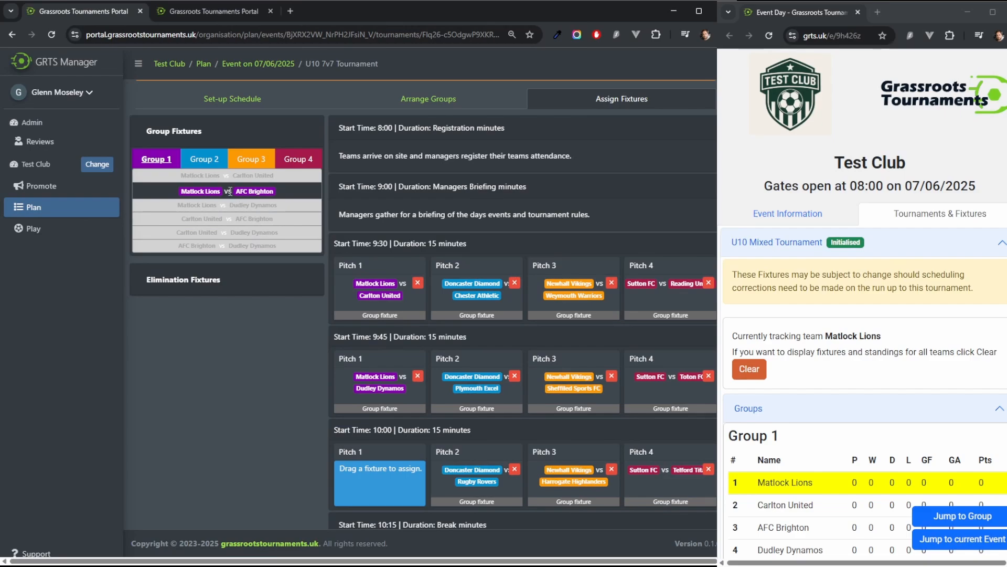
{"action": "left_click_drag", "start_coordinate": [229, 191], "coordinate": [373, 481]}
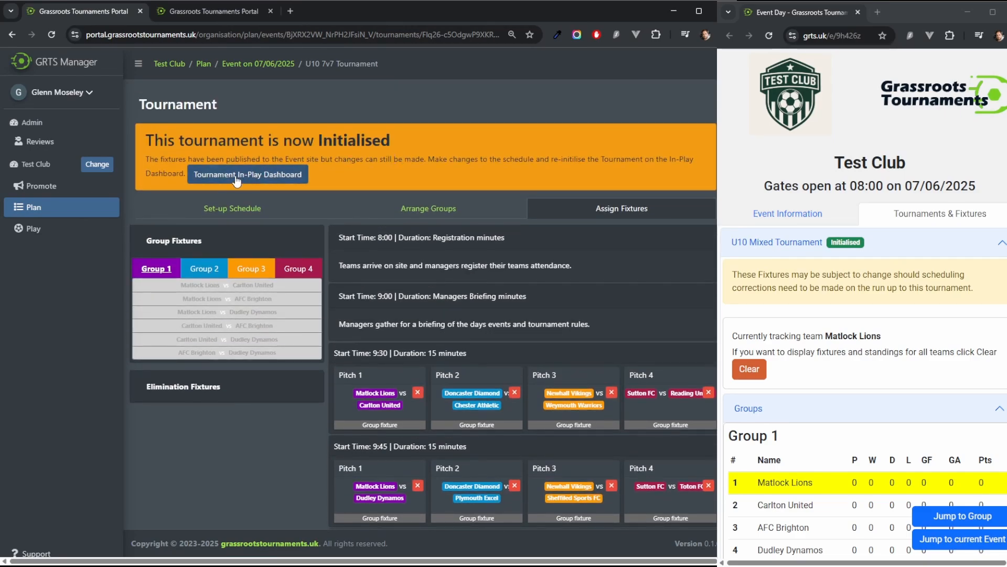
Step: Open the tournament's in-play dashboard and review Matlock Lions' fixture order on the public event site
{"action": "left_click", "coordinate": [237, 177]}
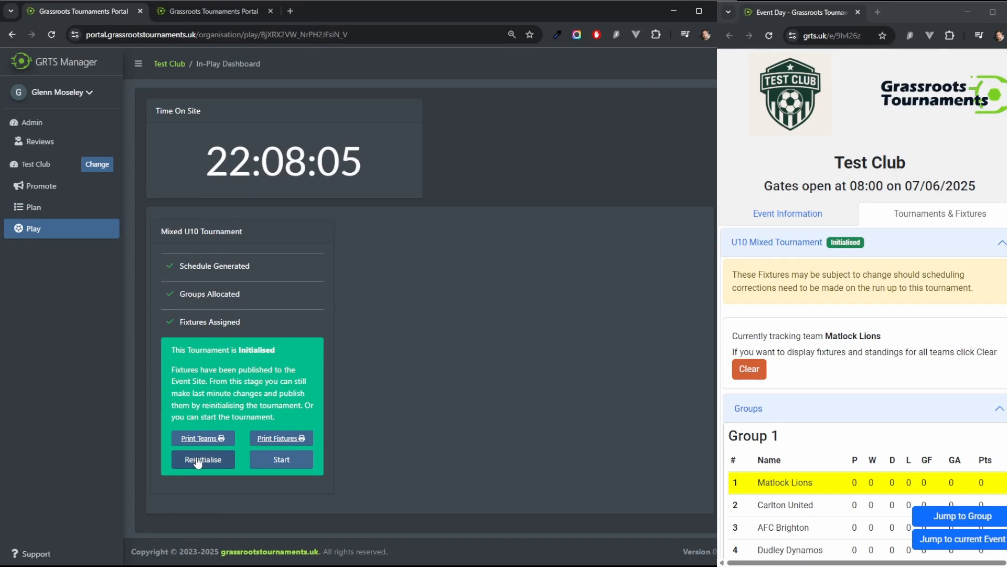
{"action": "scroll", "coordinate": [806, 331], "scroll_direction": "down", "scroll_amount": 3}
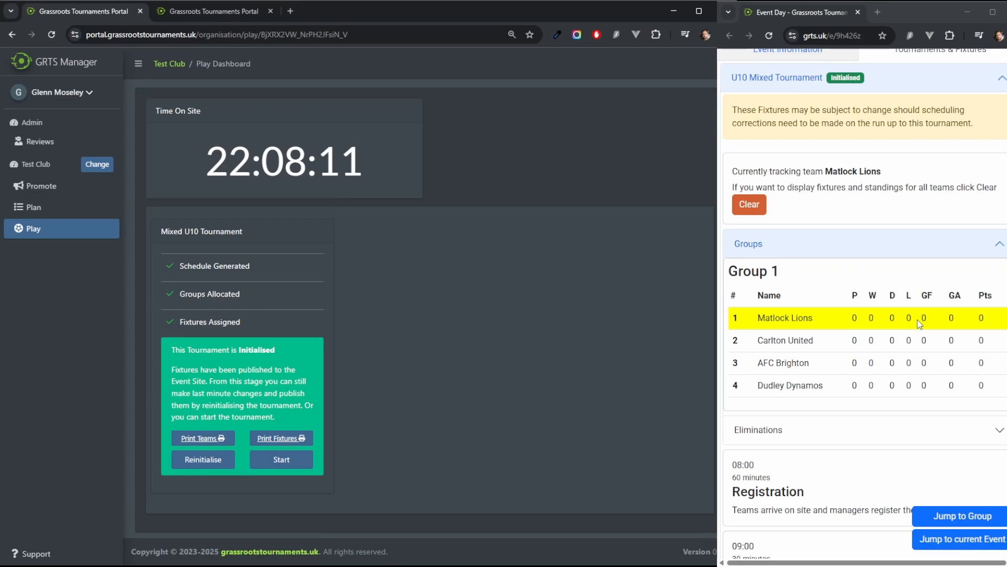
{"action": "scroll", "coordinate": [917, 326], "scroll_direction": "down", "scroll_amount": 7}
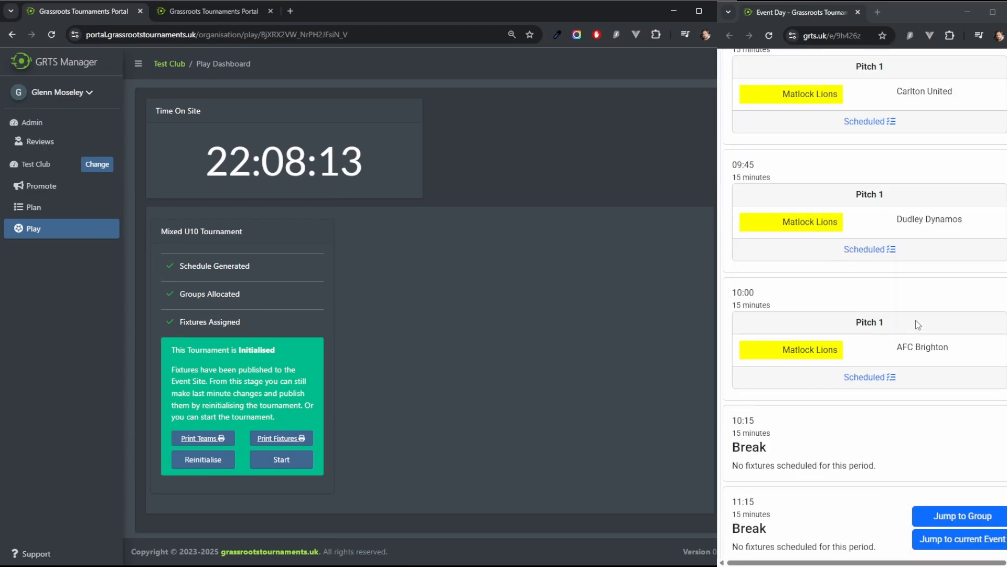
{"action": "scroll", "coordinate": [918, 327], "scroll_direction": "up", "scroll_amount": 5}
{"action": "scroll", "coordinate": [918, 328], "scroll_direction": "down", "scroll_amount": 4}
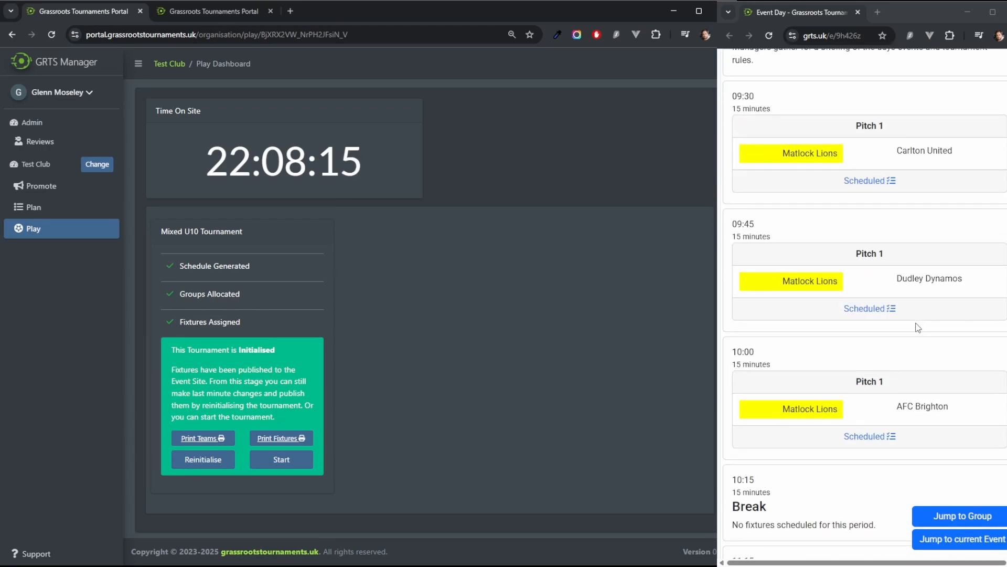
{"action": "scroll", "coordinate": [917, 328], "scroll_direction": "up", "scroll_amount": 6}
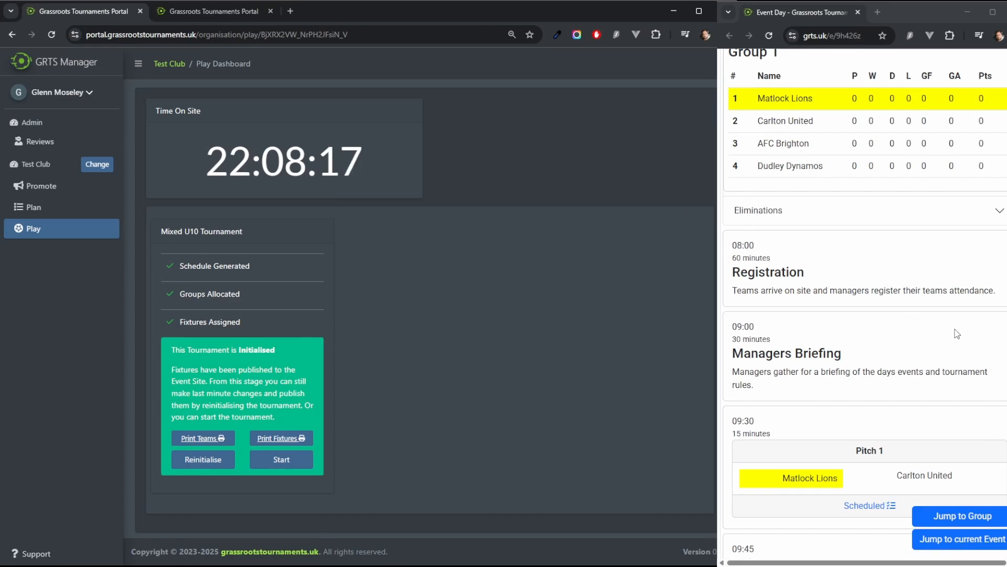
{"action": "scroll", "coordinate": [942, 328], "scroll_direction": "up", "scroll_amount": 6}
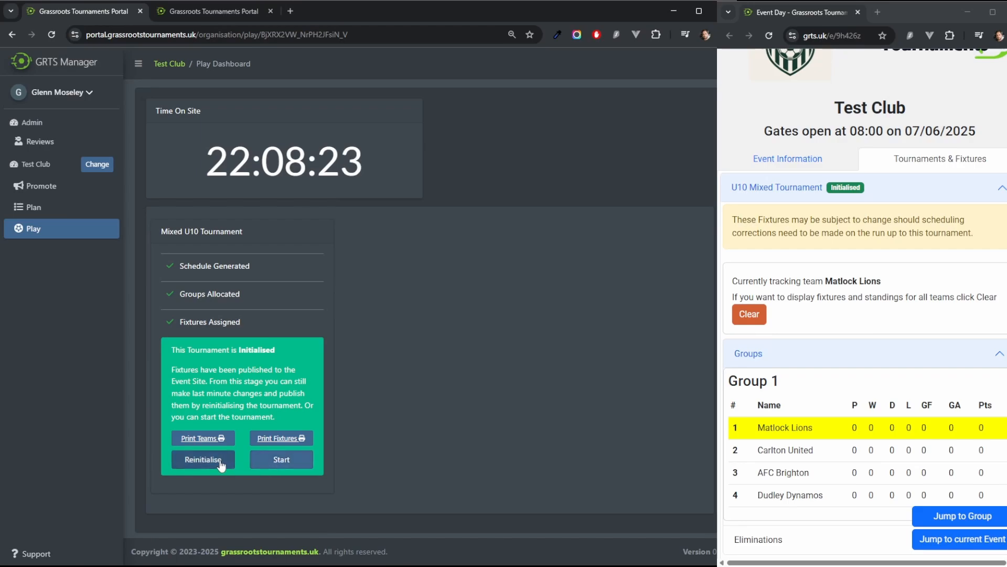
Step: Start the initialised Mixed U10 Tournament and reload the play dashboard
{"action": "left_click", "coordinate": [285, 460]}
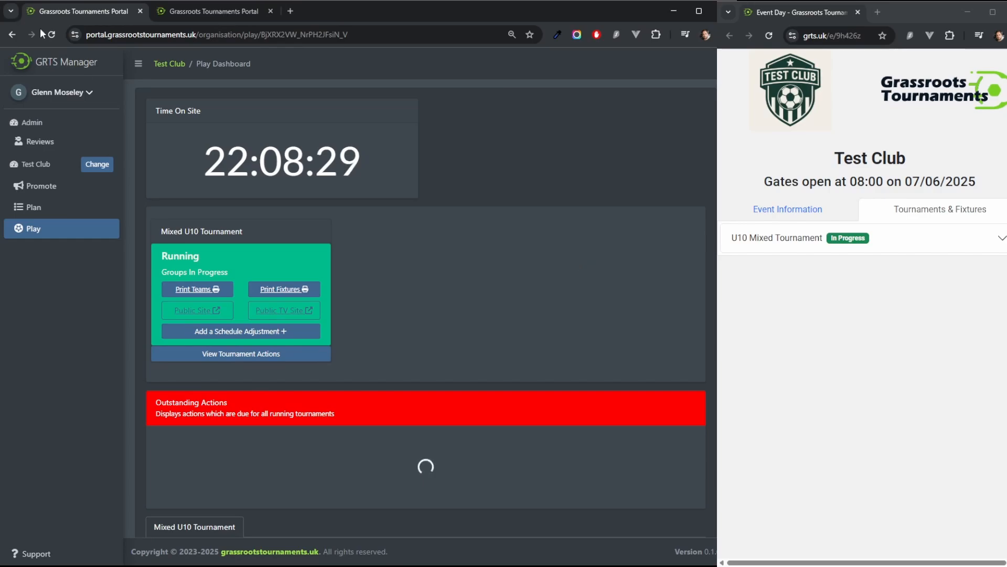
{"action": "left_click", "coordinate": [52, 36]}
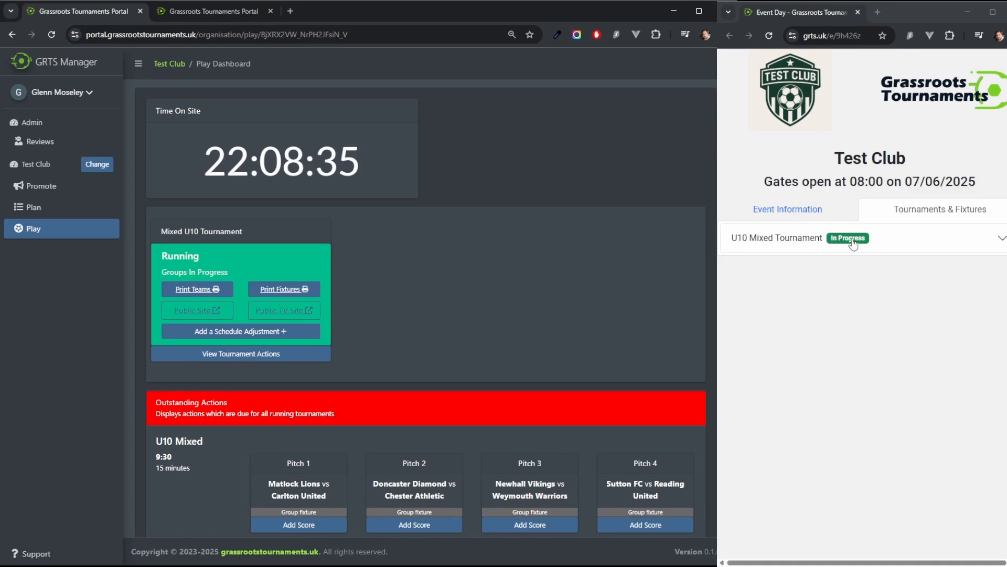
Step: Review the running tournament's outstanding actions and scheduled fixtures on the play dashboard
{"action": "scroll", "coordinate": [455, 285], "scroll_direction": "down", "scroll_amount": 2}
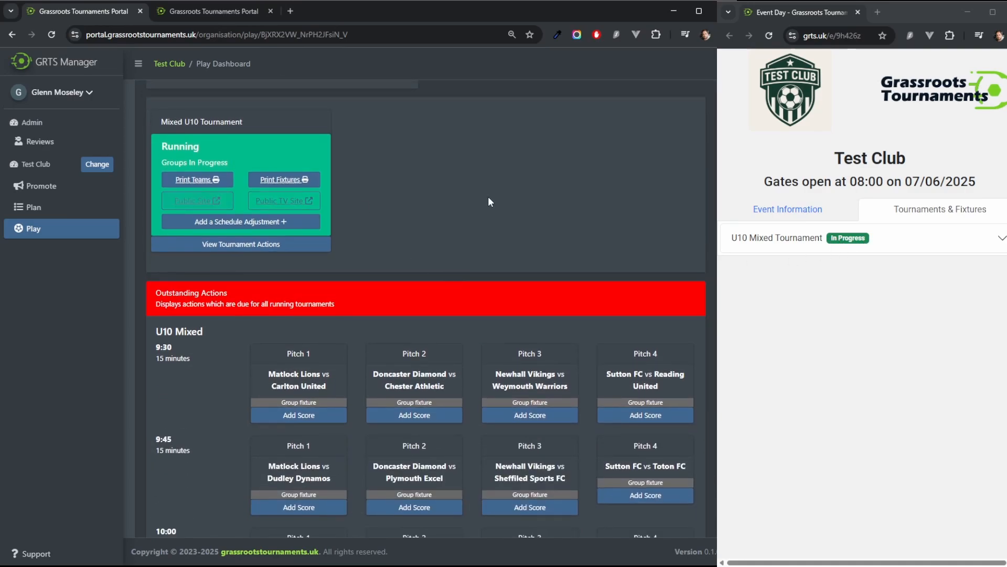
{"action": "scroll", "coordinate": [474, 326], "scroll_direction": "up", "scroll_amount": 2}
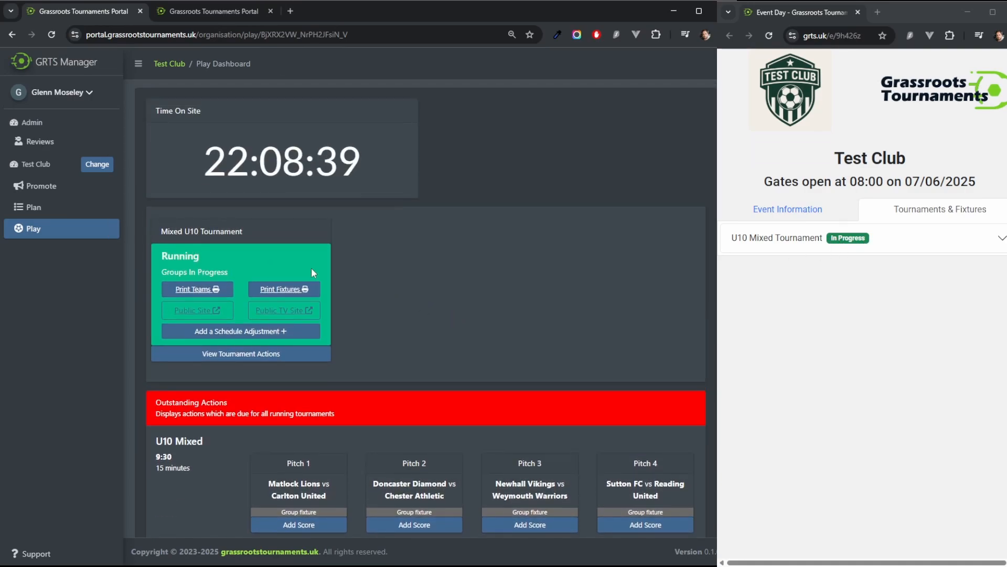
{"action": "scroll", "coordinate": [509, 298], "scroll_direction": "down", "scroll_amount": 2}
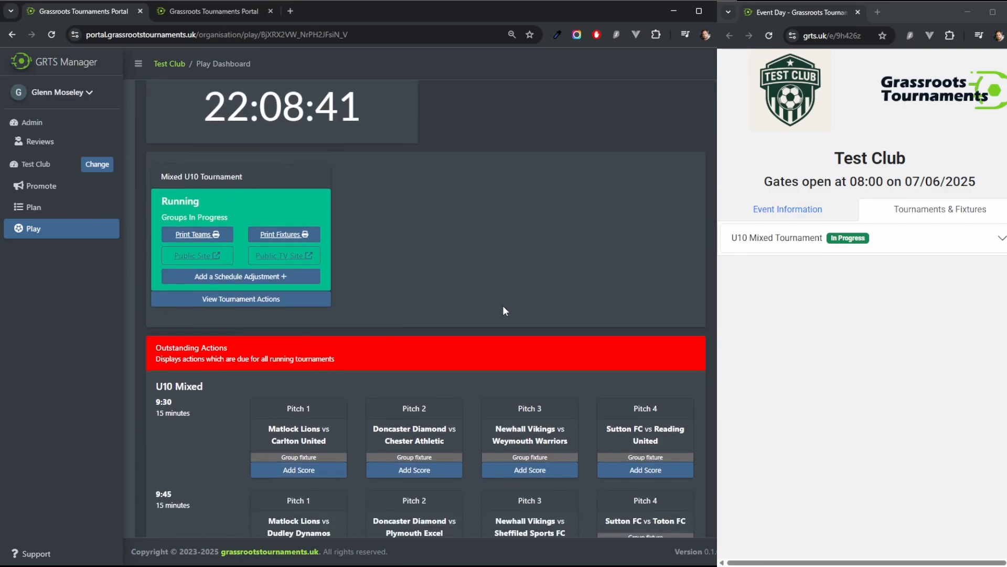
{"action": "scroll", "coordinate": [503, 306], "scroll_direction": "up", "scroll_amount": 2}
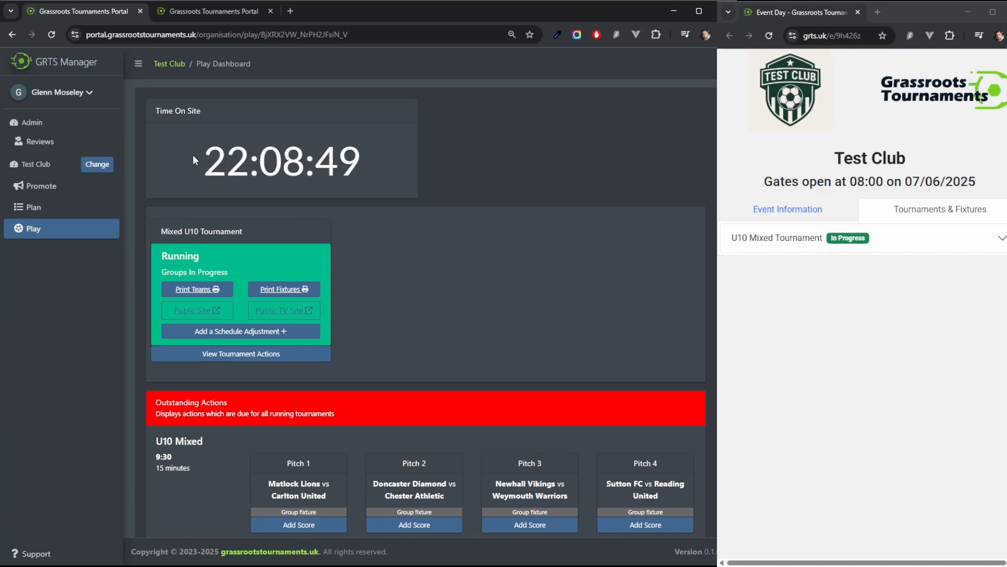
{"action": "left_click_drag", "start_coordinate": [300, 155], "coordinate": [369, 160]}
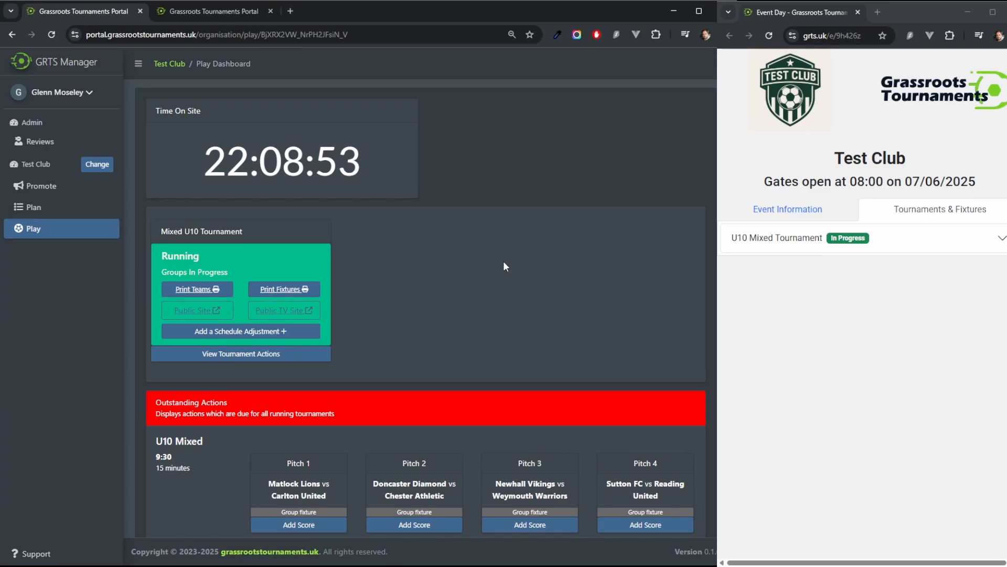
{"action": "scroll", "coordinate": [357, 424], "scroll_direction": "down", "scroll_amount": 1}
{"action": "scroll", "coordinate": [239, 415], "scroll_direction": "down", "scroll_amount": 11}
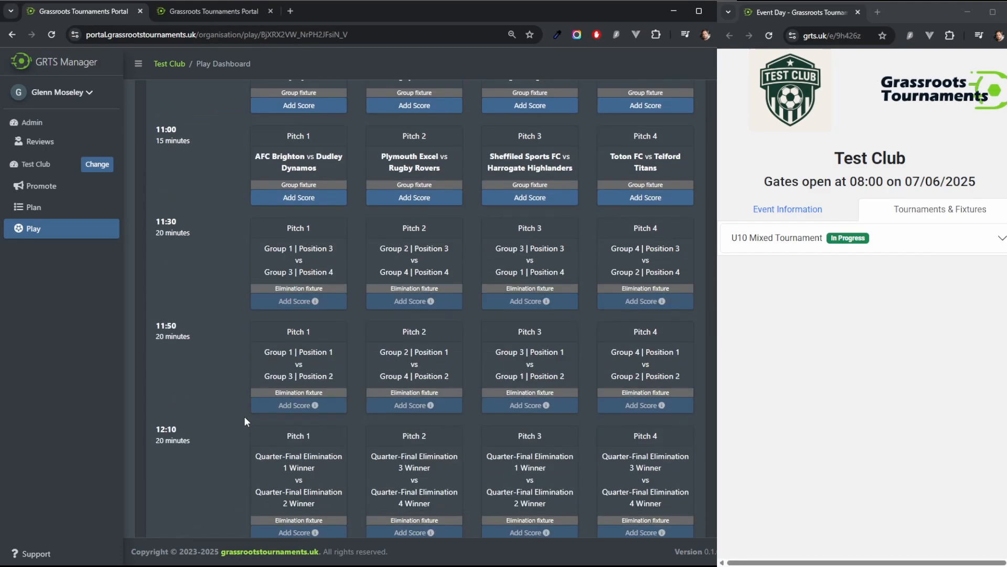
{"action": "scroll", "coordinate": [239, 418], "scroll_direction": "up", "scroll_amount": 12}
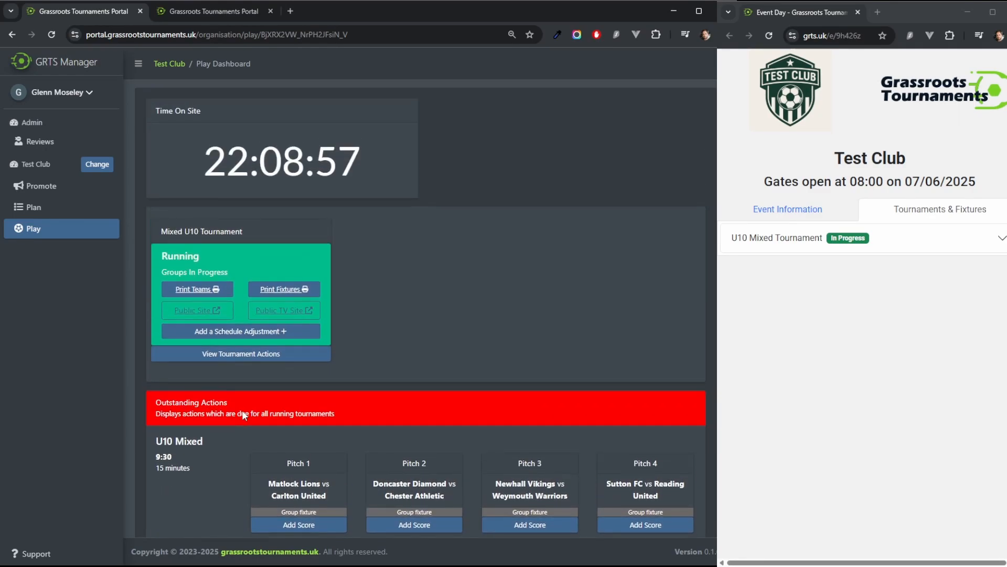
{"action": "scroll", "coordinate": [297, 424], "scroll_direction": "down", "scroll_amount": 3}
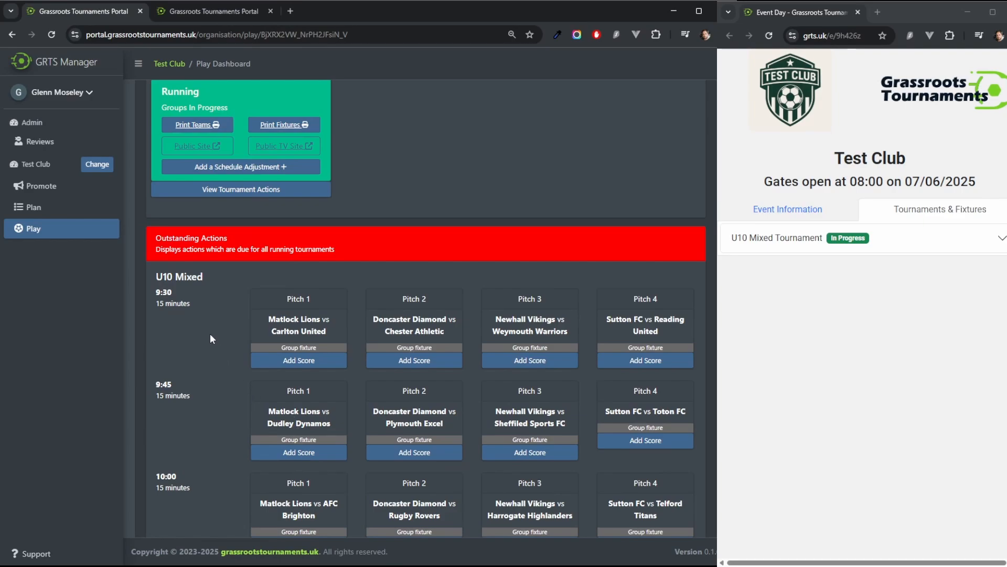
{"action": "scroll", "coordinate": [185, 320], "scroll_direction": "up", "scroll_amount": 2}
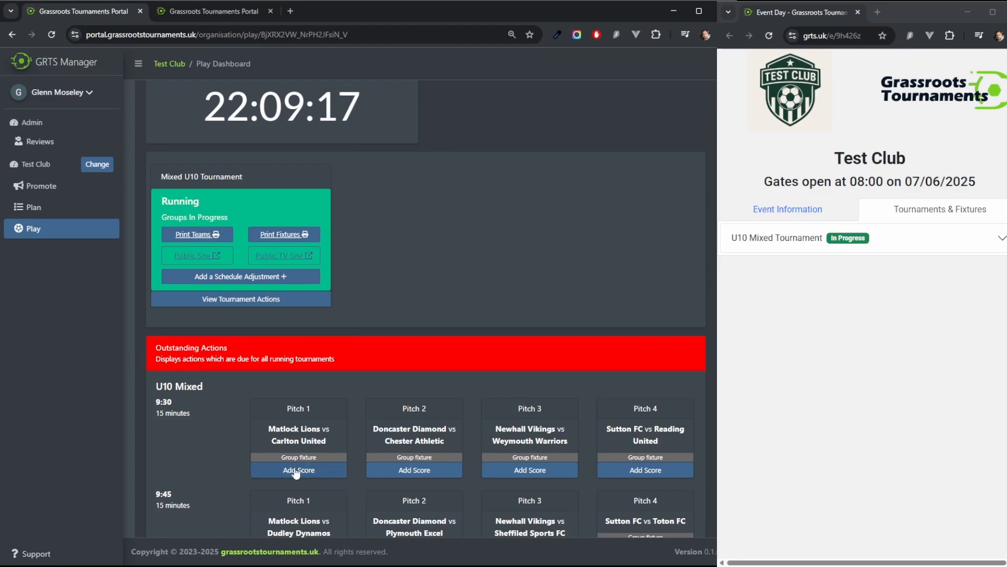
{"action": "scroll", "coordinate": [213, 439], "scroll_direction": "down", "scroll_amount": 1}
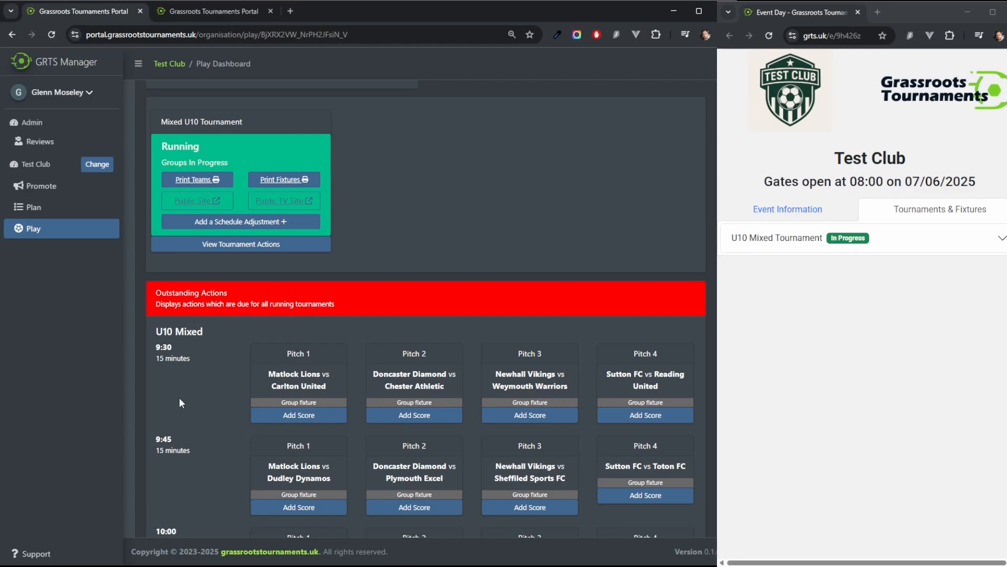
Step: Record a 2–1 score for Matlock Lions vs Carlton United in the 9:30 Pitch 1 fixture
{"action": "left_click", "coordinate": [285, 415]}
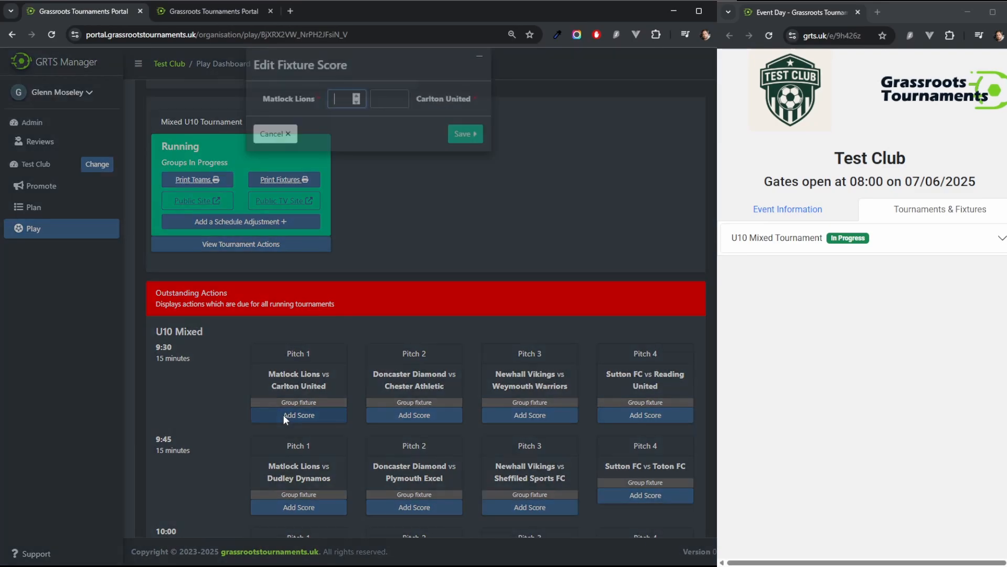
{"action": "left_click", "coordinate": [313, 158]}
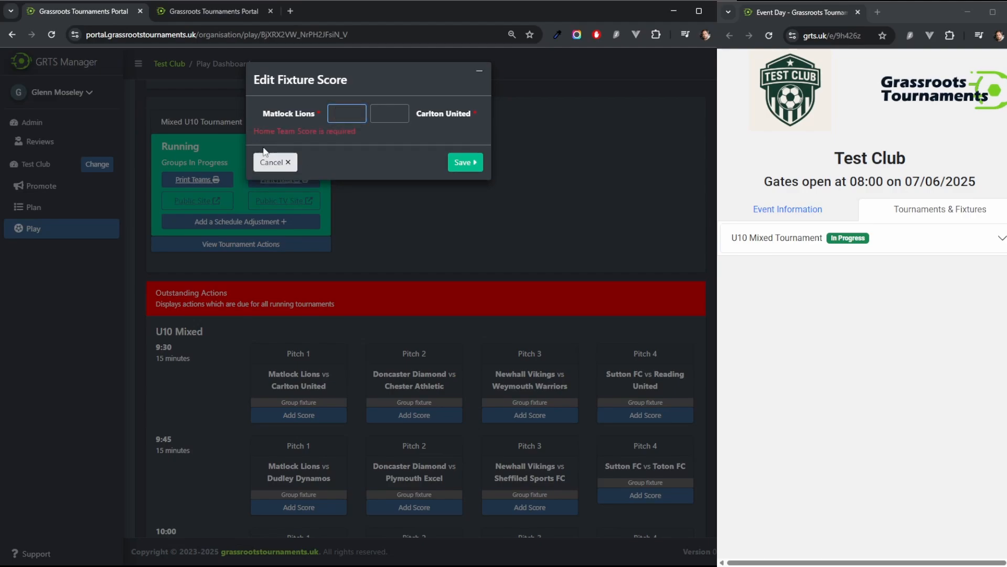
{"action": "left_click", "coordinate": [778, 239]}
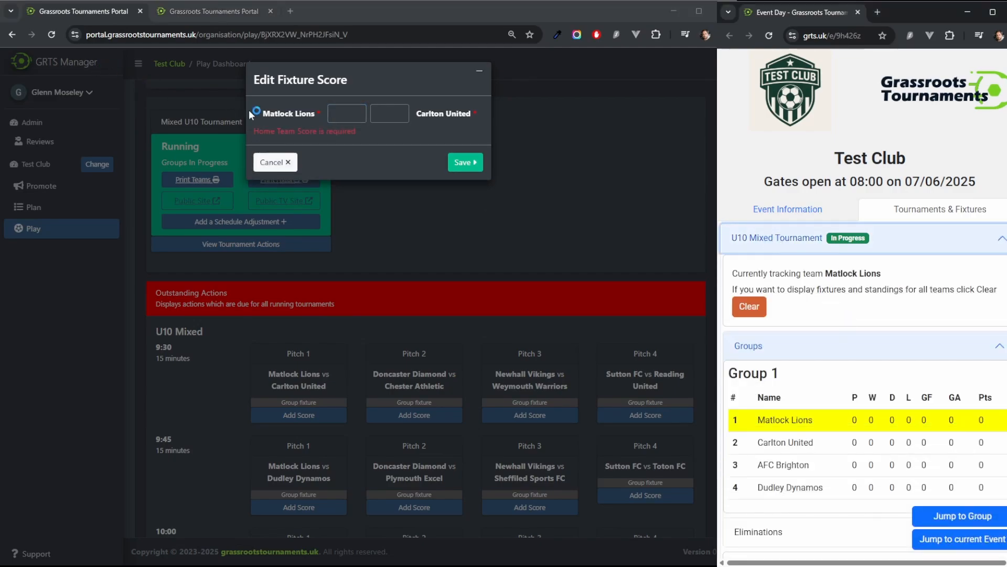
{"action": "left_click", "coordinate": [345, 114]}
{"action": "type", "text": "2"}
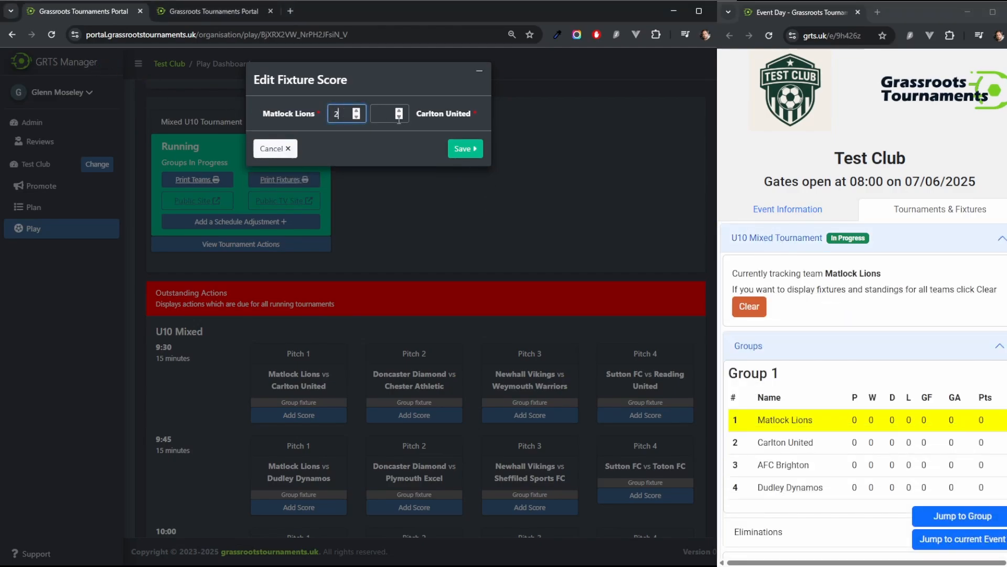
{"action": "left_click", "coordinate": [389, 113]}
{"action": "type", "text": "1"}
{"action": "left_click", "coordinate": [464, 151]}
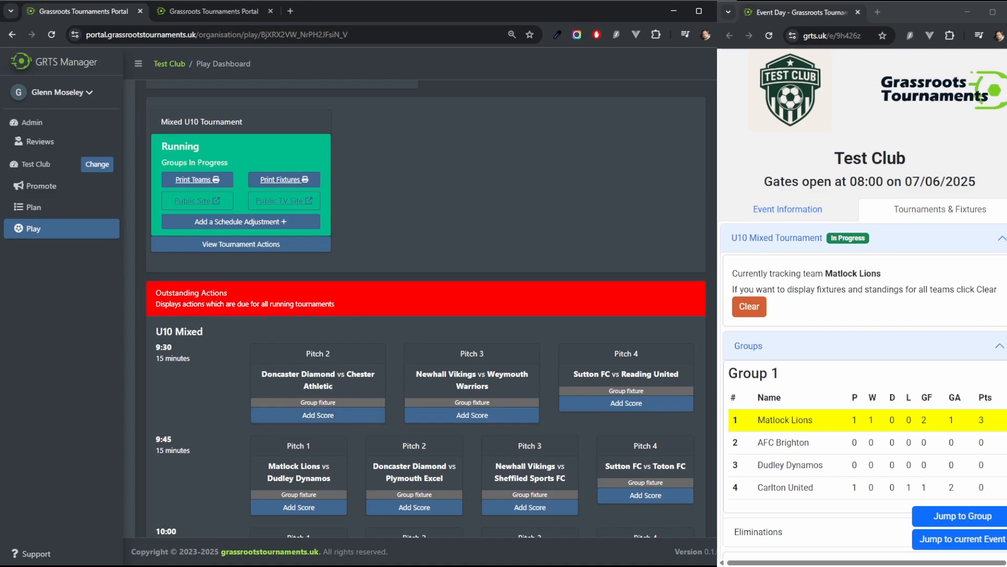
Step: Record a 2–2 score for Doncaster Diamond vs Chester Athletic in the 9:30 Pitch 2 fixture
{"action": "left_click", "coordinate": [326, 415]}
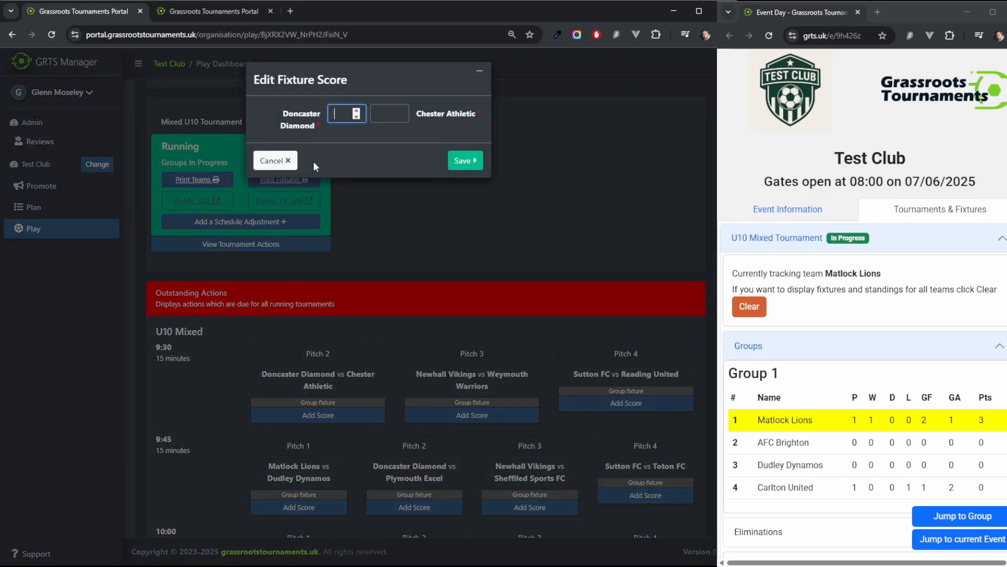
{"action": "type", "text": "2"}
{"action": "key", "text": "Tab"}
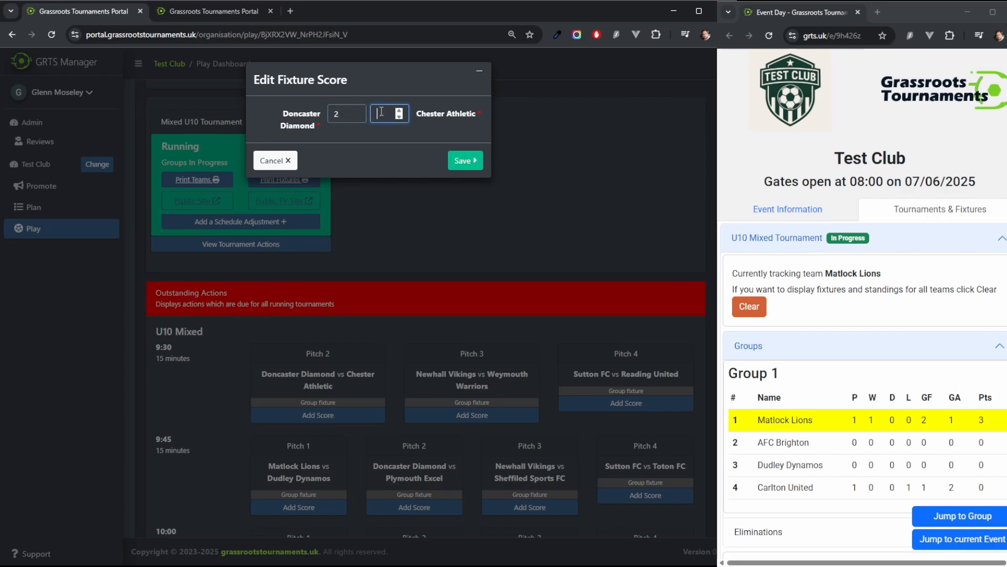
{"action": "type", "text": "2"}
{"action": "left_click", "coordinate": [463, 161]}
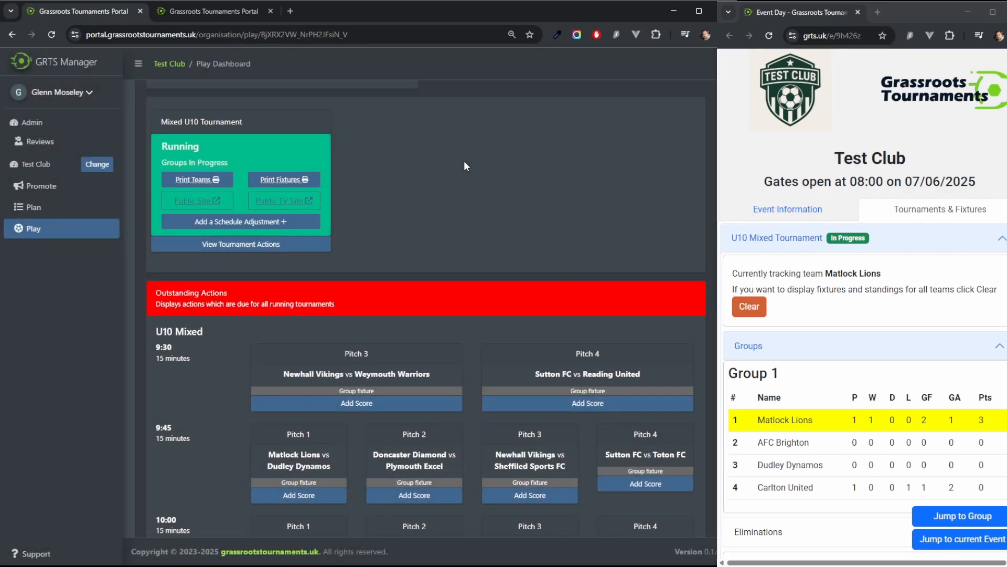
Step: Record a 3–1 score for Newhall Vikings vs Weymouth Warriors in the 9:30 Pitch 3 fixture
{"action": "left_click", "coordinate": [408, 403]}
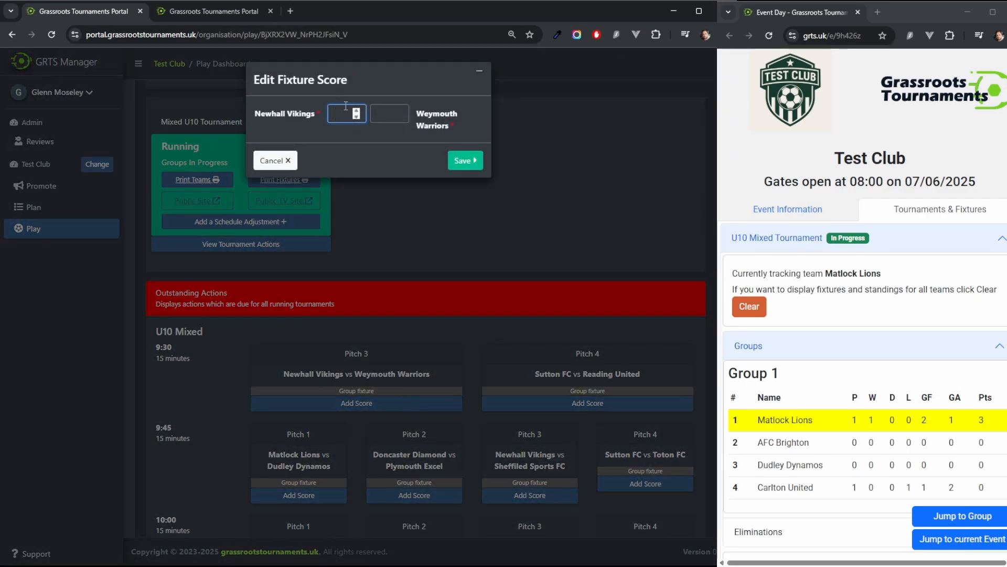
{"action": "type", "text": "3"}
{"action": "left_click", "coordinate": [394, 115]}
{"action": "type", "text": "1"}
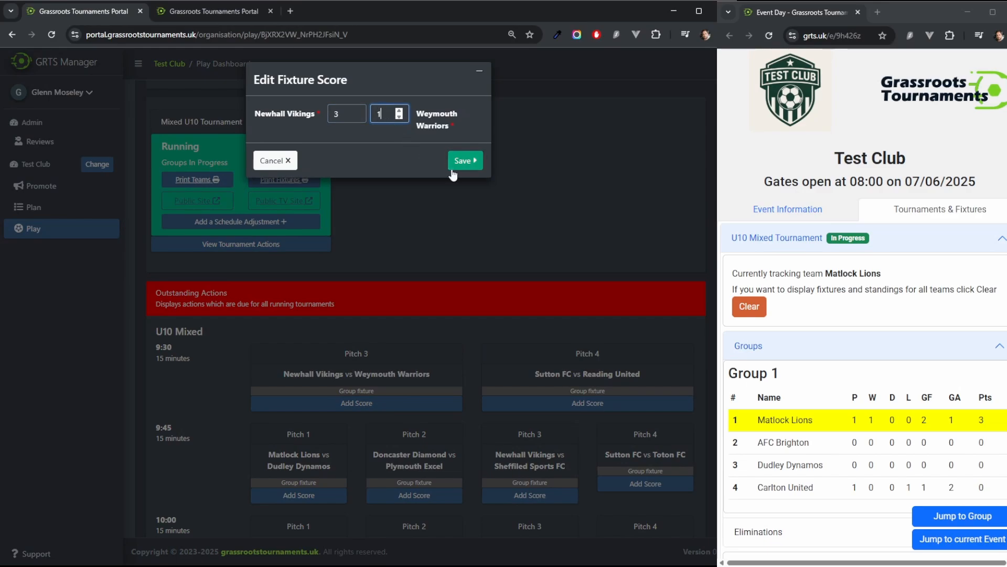
{"action": "left_click", "coordinate": [464, 161]}
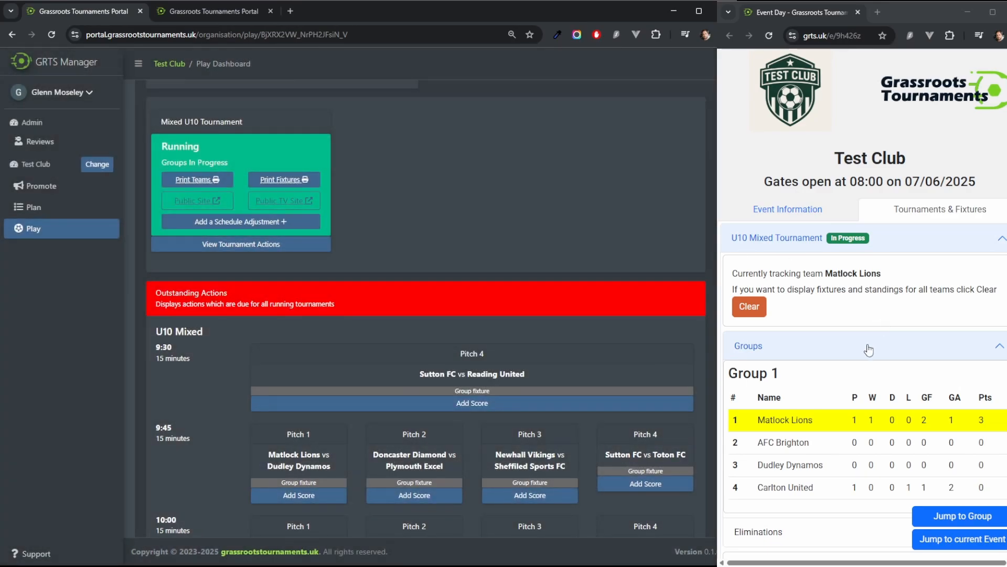
Step: Clear the tracked team on the public event site to show standings for all groups
{"action": "left_click", "coordinate": [754, 315]}
{"action": "scroll", "coordinate": [899, 325], "scroll_direction": "down", "scroll_amount": 3}
{"action": "scroll", "coordinate": [898, 326], "scroll_direction": "down", "scroll_amount": 5}
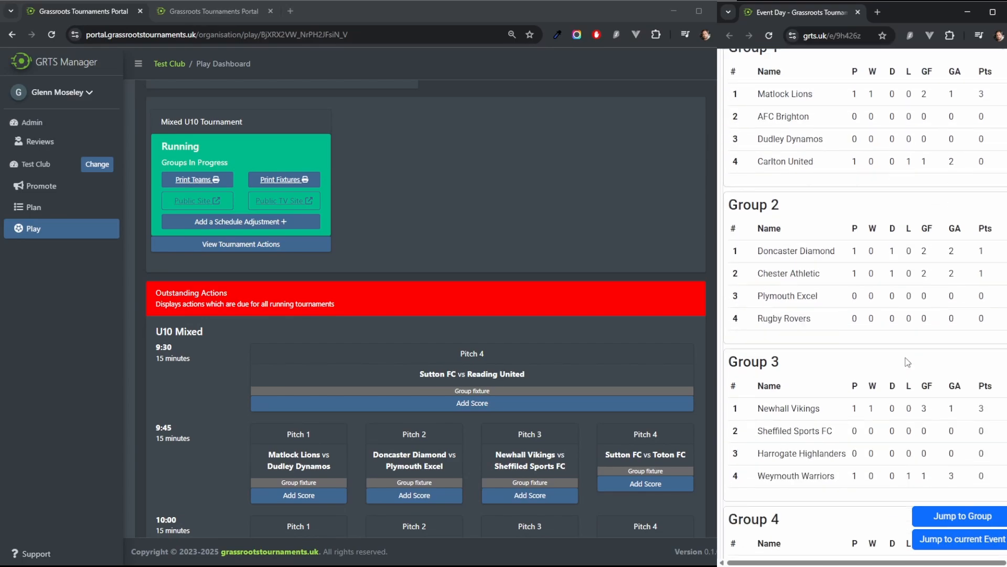
Step: Record a 2–1 score for Sutton FC vs Reading United in the 9:30 Pitch 4 fixture
{"action": "left_click", "coordinate": [490, 403]}
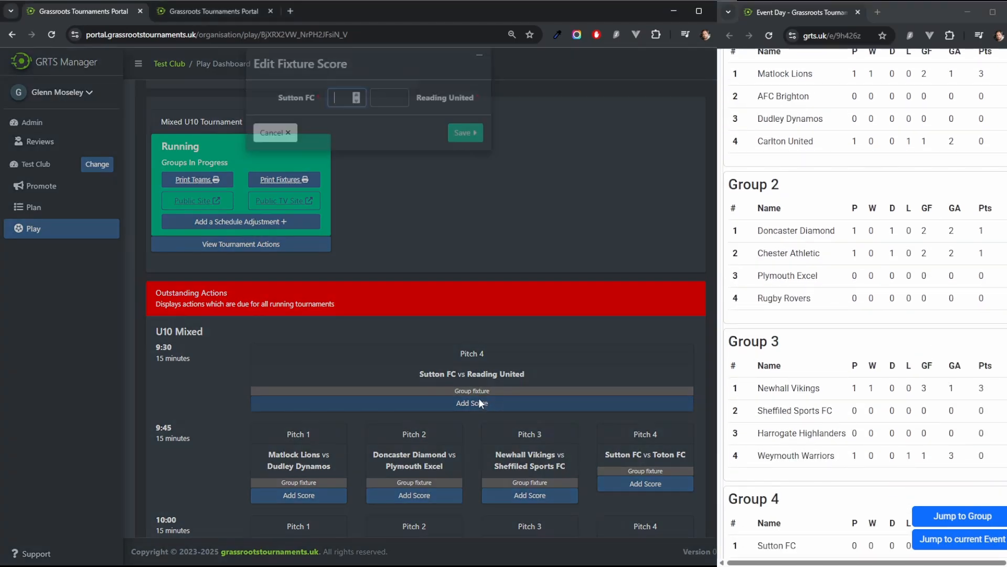
{"action": "type", "text": "2"}
{"action": "left_click", "coordinate": [389, 114]}
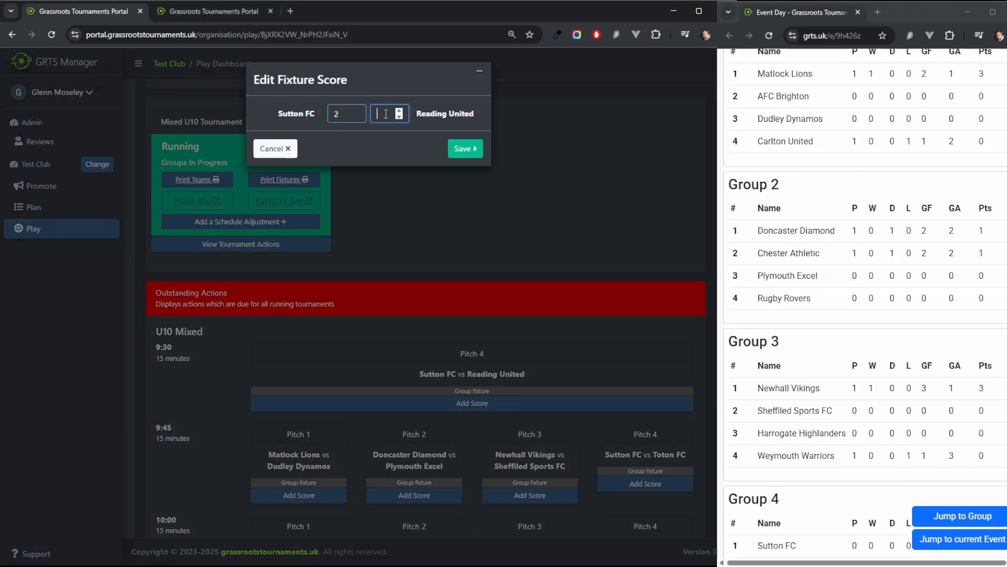
{"action": "type", "text": "1"}
{"action": "left_click", "coordinate": [472, 152]}
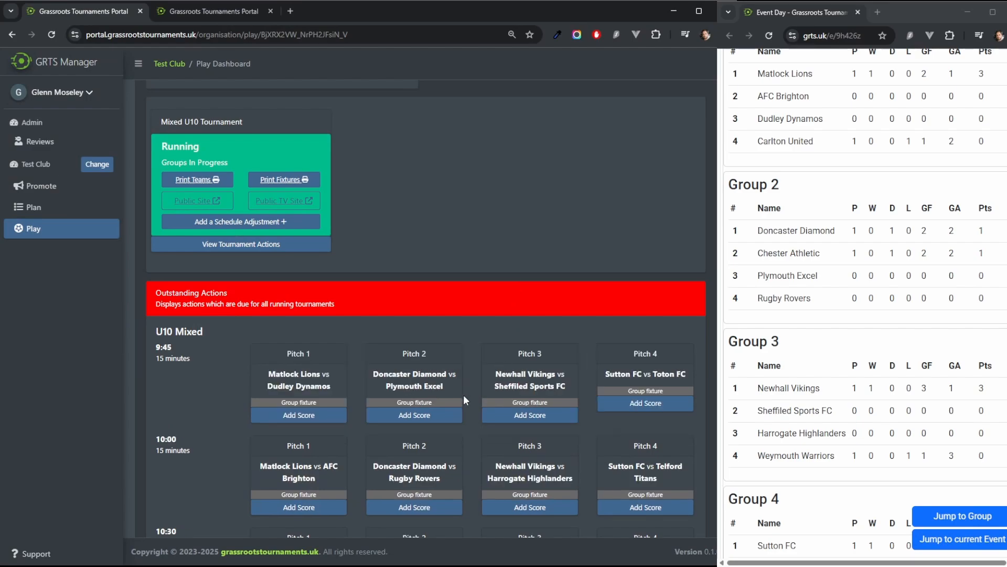
Step: Record a 2–2 score for Matlock Lions vs Dudley Dynamos in the 9:45 Pitch 1 fixture
{"action": "left_click", "coordinate": [299, 415]}
{"action": "type", "text": "2"}
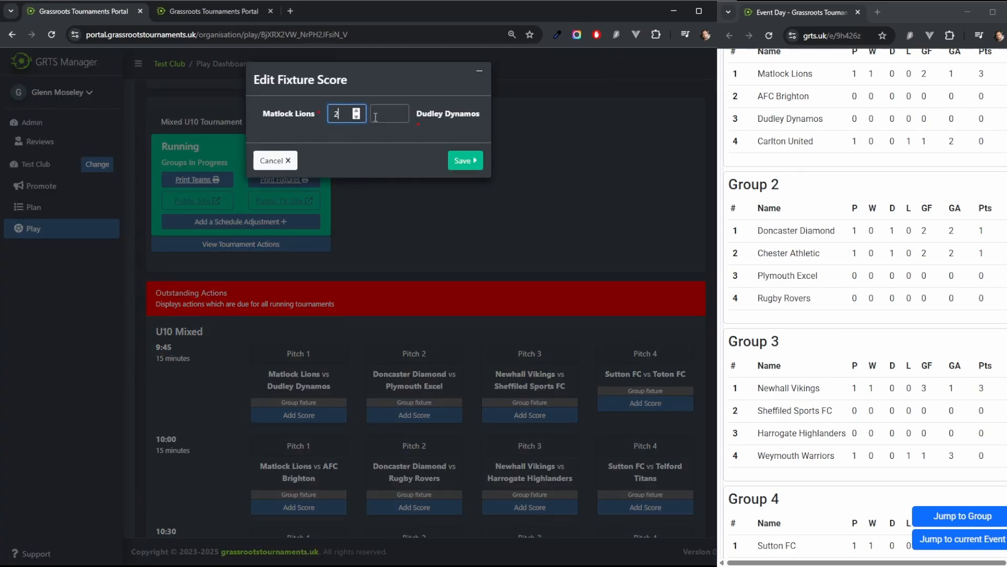
{"action": "left_click", "coordinate": [376, 112]}
{"action": "type", "text": "3"}
{"action": "left_click", "coordinate": [460, 161]}
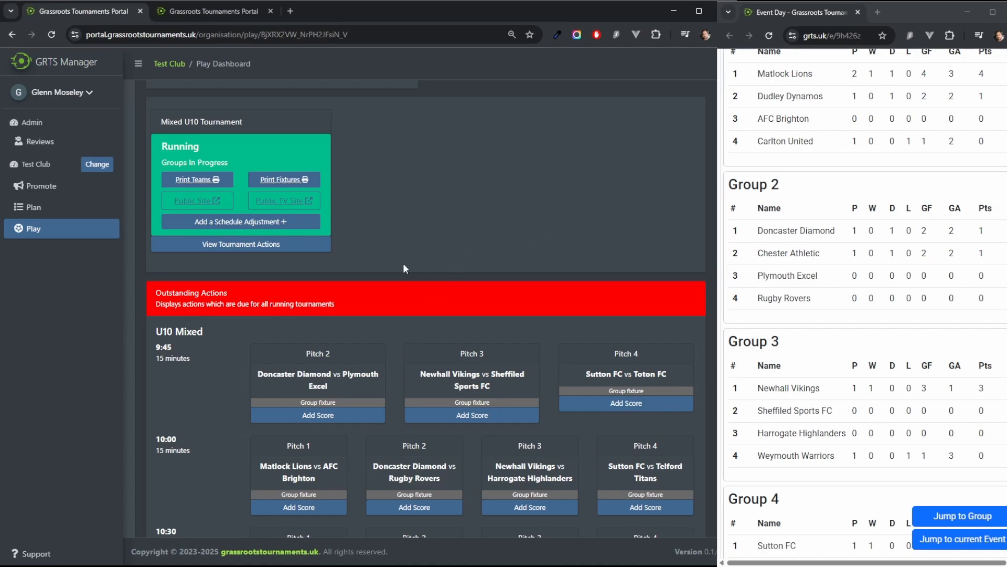
Step: Update the Matlock Lions vs Dudley Dynamos 9:45 score to 2–1
{"action": "scroll", "coordinate": [407, 283], "scroll_direction": "down", "scroll_amount": 14}
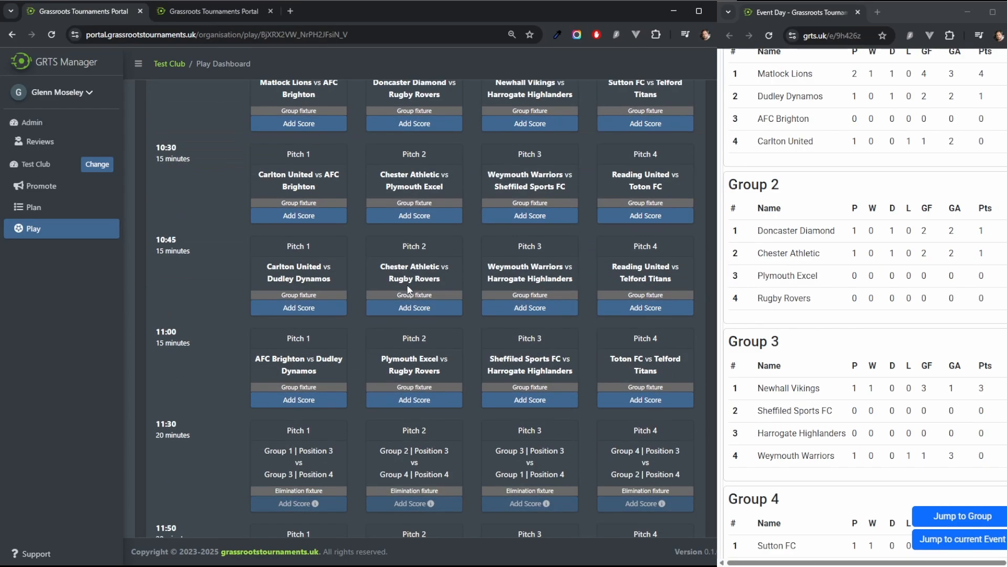
{"action": "scroll", "coordinate": [408, 286], "scroll_direction": "down", "scroll_amount": 3}
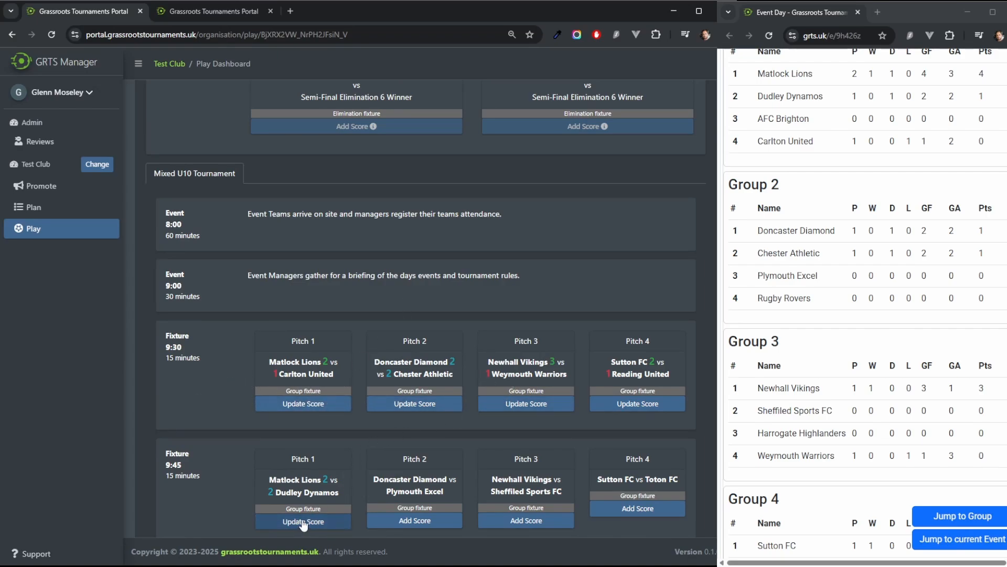
{"action": "scroll", "coordinate": [792, 325], "scroll_direction": "up", "scroll_amount": 3}
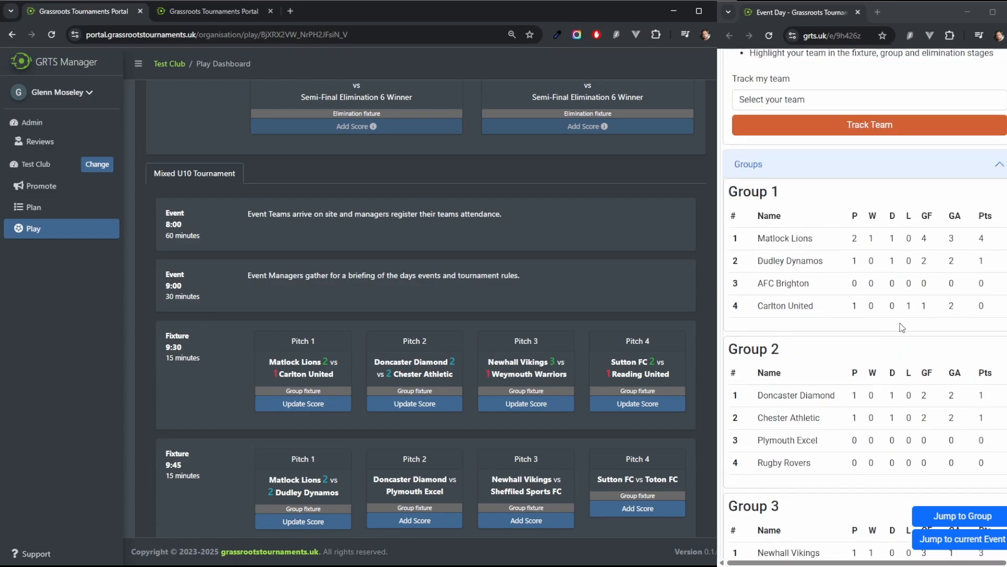
{"action": "scroll", "coordinate": [341, 461], "scroll_direction": "down", "scroll_amount": 1}
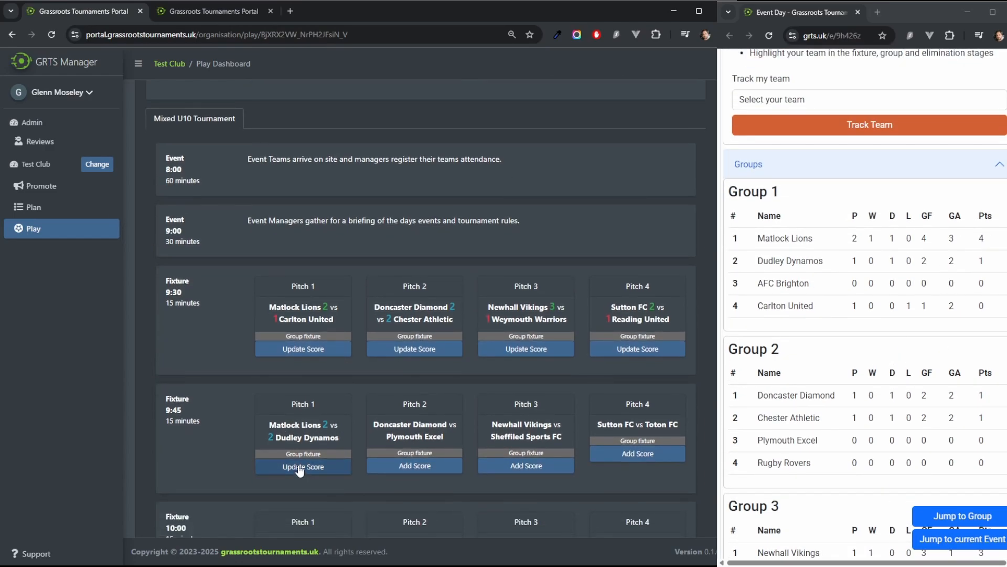
{"action": "left_click", "coordinate": [299, 466]}
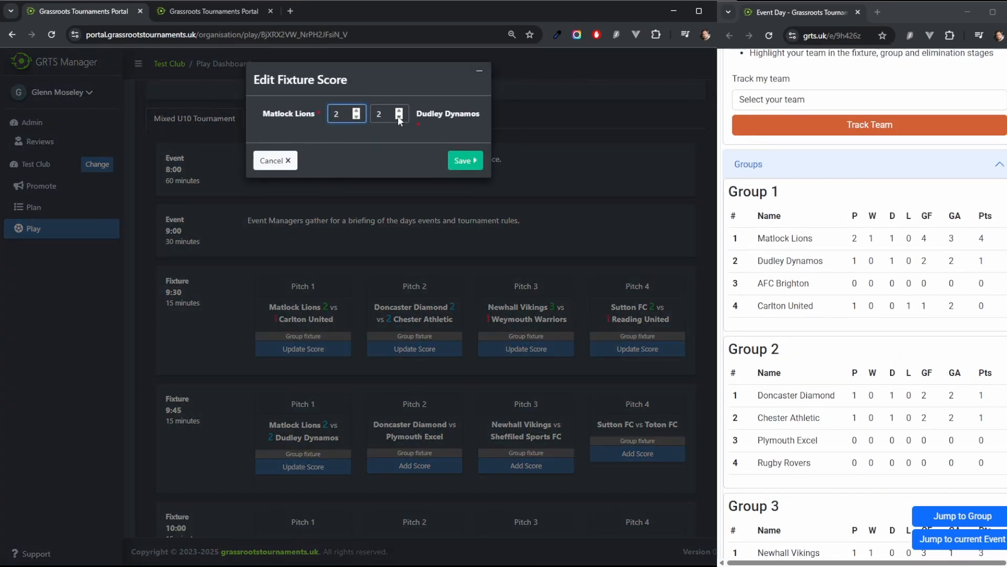
{"action": "left_click", "coordinate": [398, 117]}
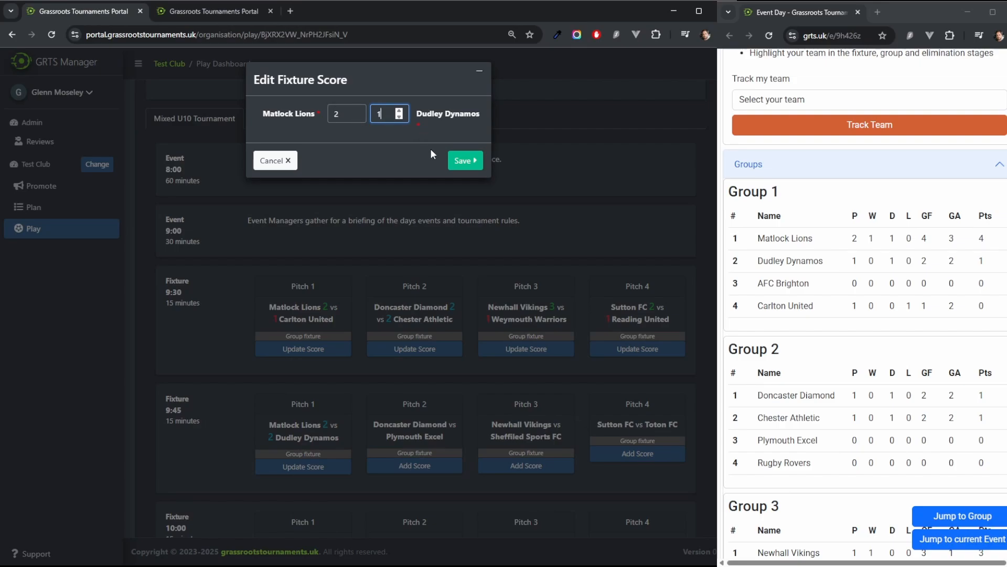
{"action": "left_click", "coordinate": [470, 163]}
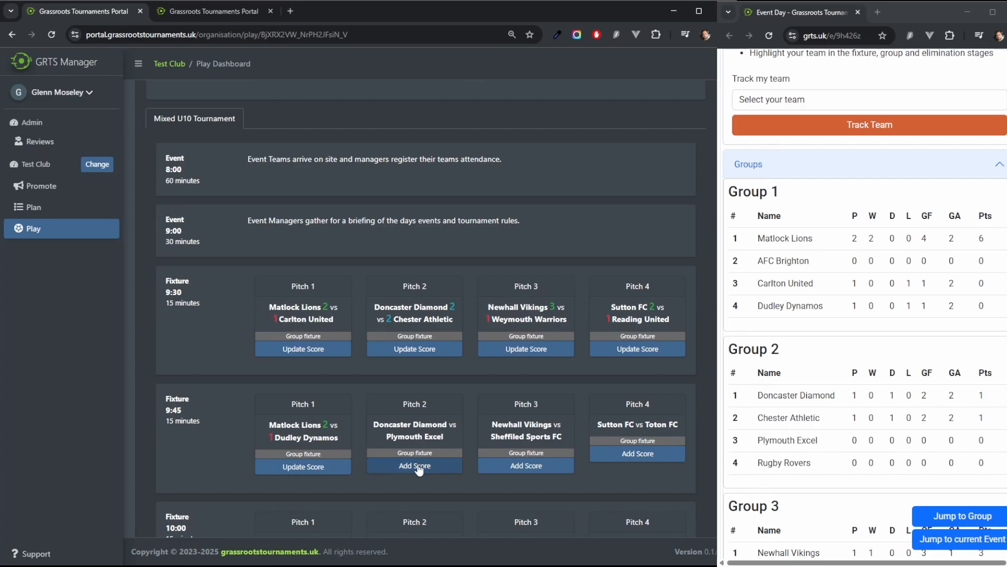
{"action": "left_click", "coordinate": [421, 466]}
{"action": "left_click", "coordinate": [268, 164]}
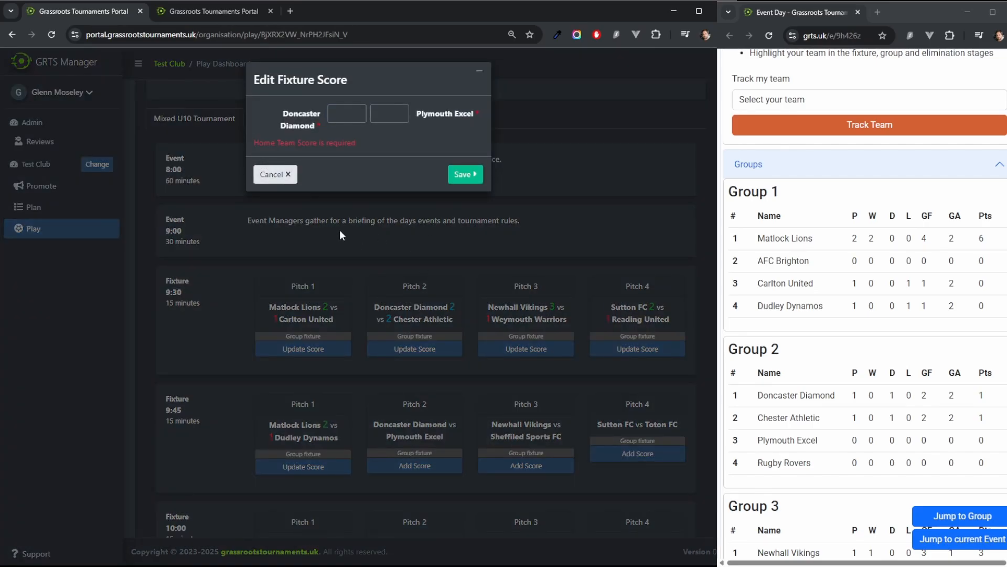
{"action": "left_click", "coordinate": [269, 174]}
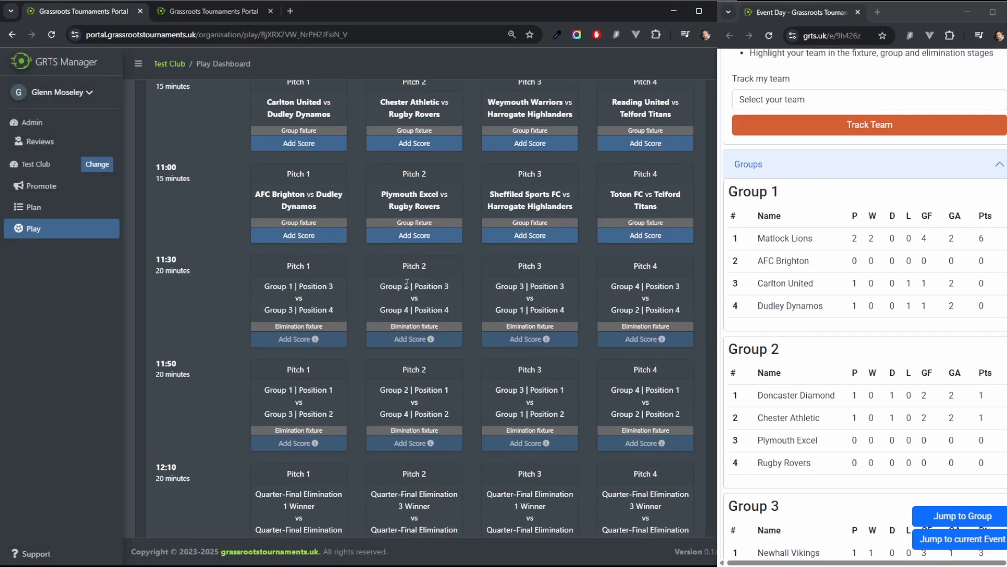
Step: Record a 3–1 score for Doncaster Diamond vs Plymouth Excel in the 9:45 Pitch 2 fixture
{"action": "scroll", "coordinate": [407, 282], "scroll_direction": "up", "scroll_amount": 8}
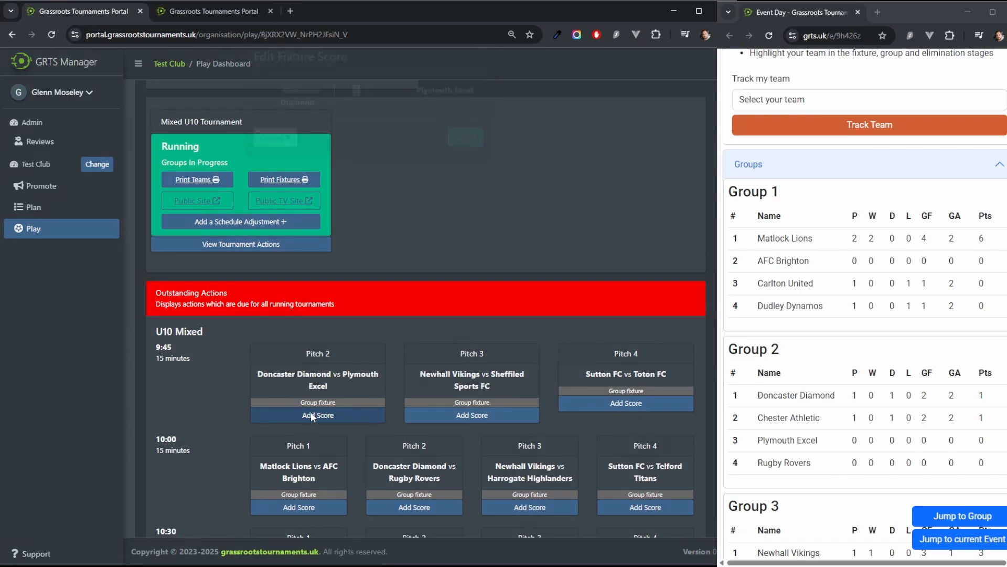
{"action": "left_click", "coordinate": [311, 412]}
{"action": "type", "text": "3"}
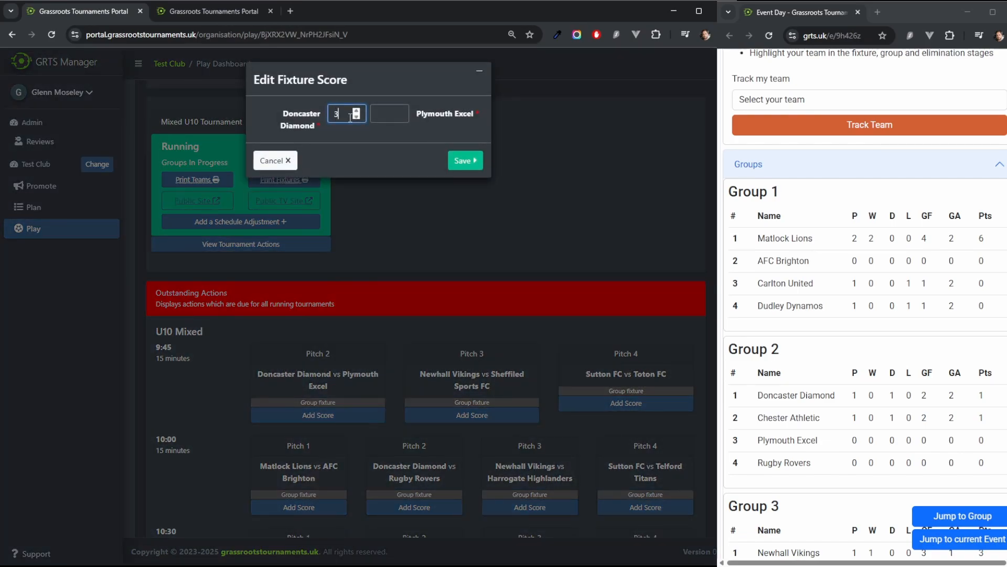
{"action": "left_click", "coordinate": [385, 114]}
{"action": "type", "text": "1"}
{"action": "left_click", "coordinate": [464, 161]}
Step: Record a 2–2 score for Newhall Vikings vs Sheffield Sports FC in the 9:45 Pitch 3 fixture
{"action": "left_click", "coordinate": [362, 403]}
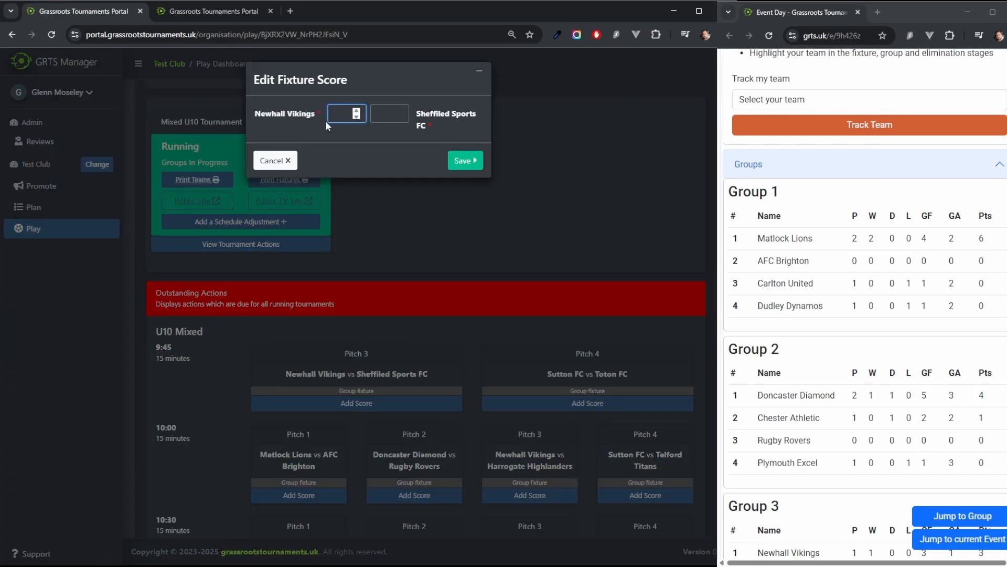
{"action": "type", "text": "2"}
{"action": "left_click", "coordinate": [386, 115]}
Step: Record a 2–1 score for Matlock Lions vs AFC Brighton in the 10:00 Pitch 1 fixture
{"action": "type", "text": "2"}
{"action": "left_click", "coordinate": [458, 162]}
Step: Enter the Sutton FC vs Toton FC 9:45 score with Sutton FC on 1
{"action": "left_click", "coordinate": [467, 403]}
{"action": "type", "text": "1"}
{"action": "left_click", "coordinate": [387, 115]}
{"action": "left_click", "coordinate": [291, 416]}
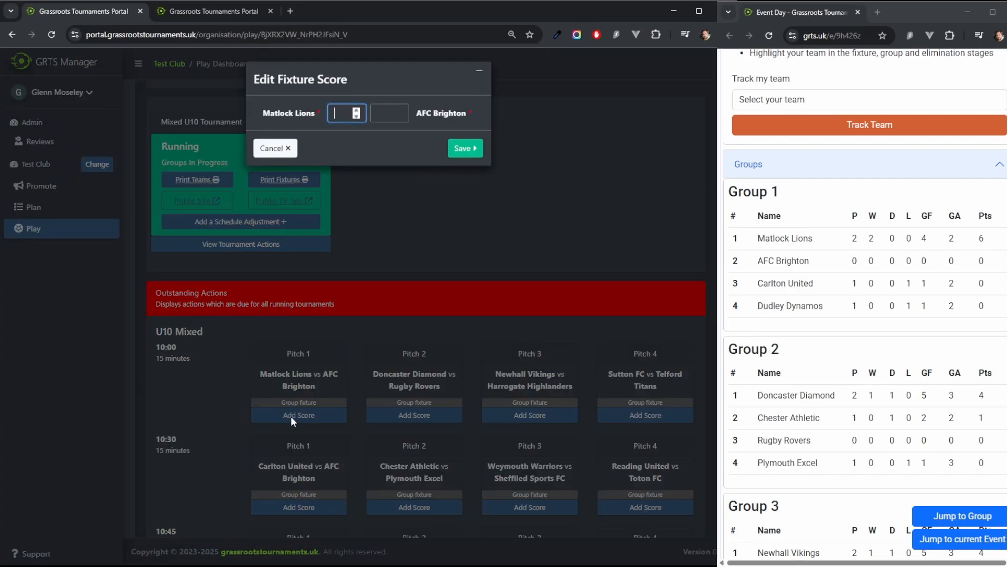
{"action": "type", "text": "2"}
{"action": "left_click", "coordinate": [387, 114]}
{"action": "type", "text": "1"}
{"action": "left_click", "coordinate": [455, 149]}
Step: Record a 3–1 score for Doncaster Diamond vs Rugby Rovers in the 10:00 Pitch 2 fixture
{"action": "left_click", "coordinate": [333, 418]}
{"action": "type", "text": "3"}
{"action": "left_click", "coordinate": [389, 114]}
{"action": "type", "text": "1"}
{"action": "left_click", "coordinate": [464, 161]}
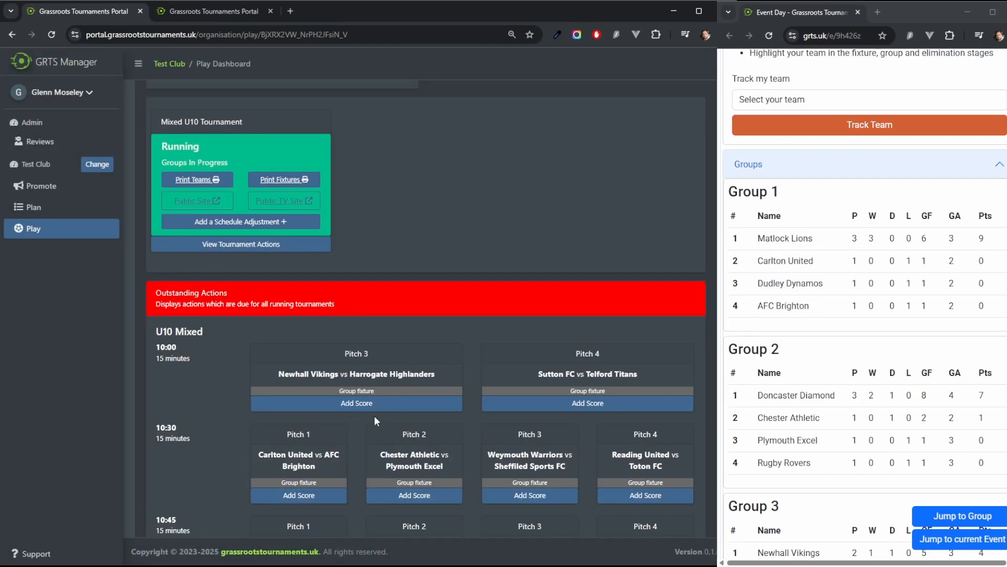
Step: Record a 0–0 score for Newhall Vikings vs Harrogate Highlanders in the 10:00 Pitch 3 fixture
{"action": "left_click", "coordinate": [370, 404]}
{"action": "type", "text": "0"}
{"action": "left_click", "coordinate": [388, 114]}
{"action": "type", "text": "0"}
{"action": "left_click", "coordinate": [463, 160]}
Step: Record a 3–1 score for Sutton FC vs Telford Titans in the 10:00 Pitch 4 fixture
{"action": "left_click", "coordinate": [457, 403]}
{"action": "type", "text": "3"}
{"action": "left_click", "coordinate": [387, 114]}
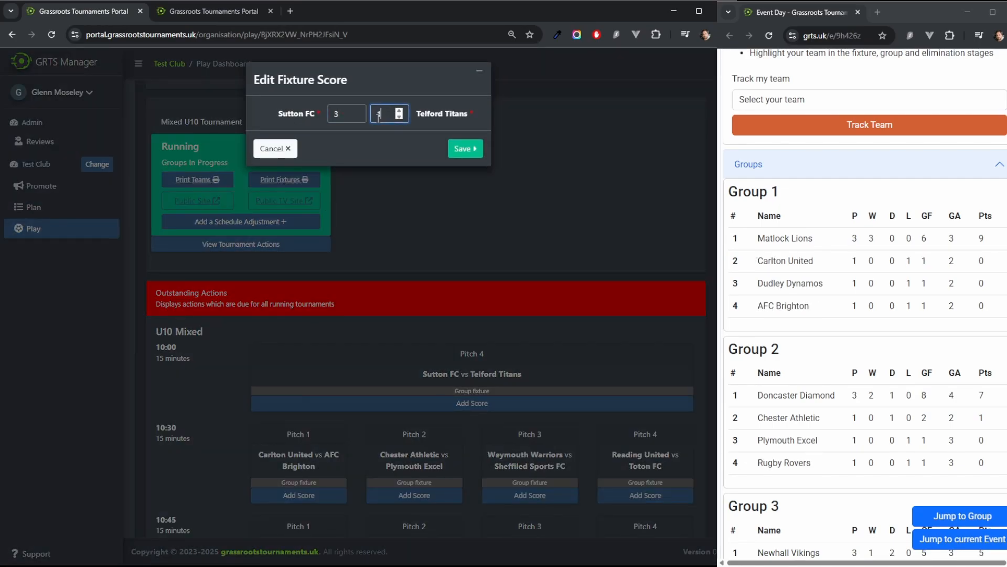
{"action": "left_click", "coordinate": [462, 149]}
Step: Record a 2–2 score for Carlton United vs AFC Brighton in the 10:30 Pitch 1 fixture
{"action": "left_click", "coordinate": [309, 418]}
{"action": "type", "text": "2"}
{"action": "left_click", "coordinate": [382, 115]}
{"action": "type", "text": "2"}
{"action": "left_click", "coordinate": [460, 149]}
Step: Record a 5–0 score for Chester Athletic vs Plymouth Excel in the 10:30 Pitch 2 fixture
{"action": "left_click", "coordinate": [378, 415]}
{"action": "type", "text": "5"}
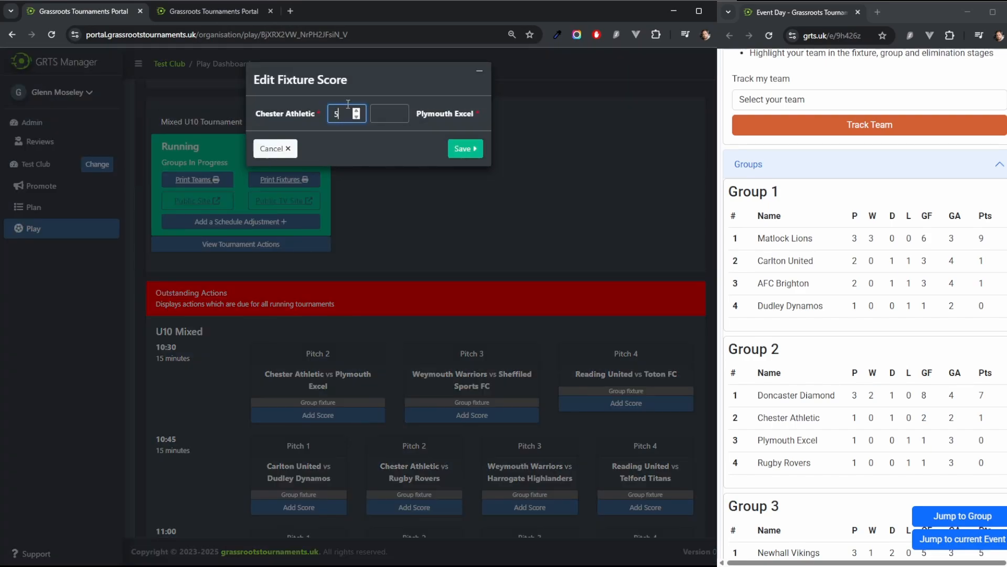
{"action": "left_click", "coordinate": [389, 113]}
{"action": "type", "text": "0"}
{"action": "left_click", "coordinate": [464, 151]}
Step: Record a 0–1 score for Weymouth Warriors vs Sheffield Sports FC in the 10:30 Pitch 3 fixture
{"action": "left_click", "coordinate": [357, 403]}
{"action": "left_click", "coordinate": [390, 114]}
{"action": "type", "text": "1"}
{"action": "left_click", "coordinate": [346, 114]}
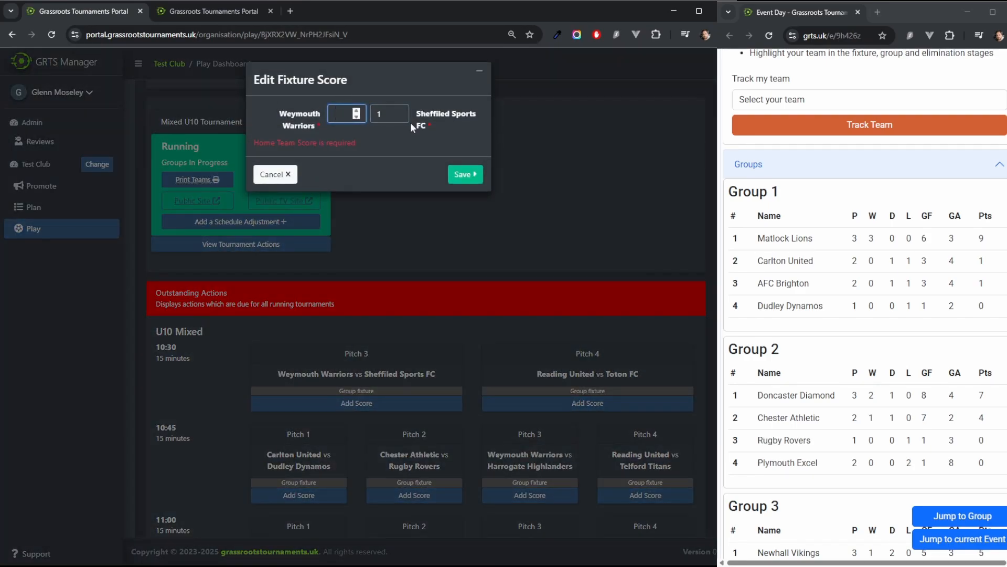
{"action": "type", "text": "0"}
{"action": "left_click", "coordinate": [462, 162]}
Step: Record a 0–2 score for Reading United vs Toton FC in the 10:30 Pitch 4 fixture
{"action": "left_click", "coordinate": [461, 403]}
{"action": "left_click", "coordinate": [381, 114]}
{"action": "type", "text": "21"}
{"action": "left_click", "coordinate": [465, 152]}
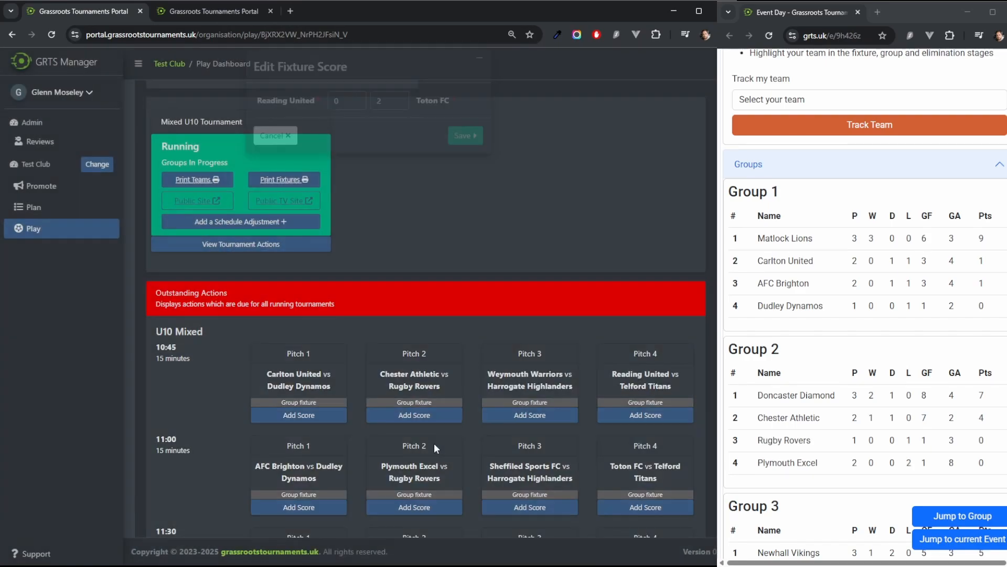
Step: Record a 2–2 score for Carlton United vs Dudley Dynamos in the 10:45 Pitch 1 fixture
{"action": "left_click", "coordinate": [313, 414]}
{"action": "type", "text": "2"}
{"action": "left_click", "coordinate": [387, 114]}
{"action": "type", "text": "2"}
{"action": "left_click", "coordinate": [477, 164]}
Step: Record a 1–0 score for Chester Athletic vs Rugby Rovers in the 10:45 Pitch 2 fixture
{"action": "left_click", "coordinate": [324, 410]}
{"action": "type", "text": "1"}
{"action": "left_click", "coordinate": [390, 114]}
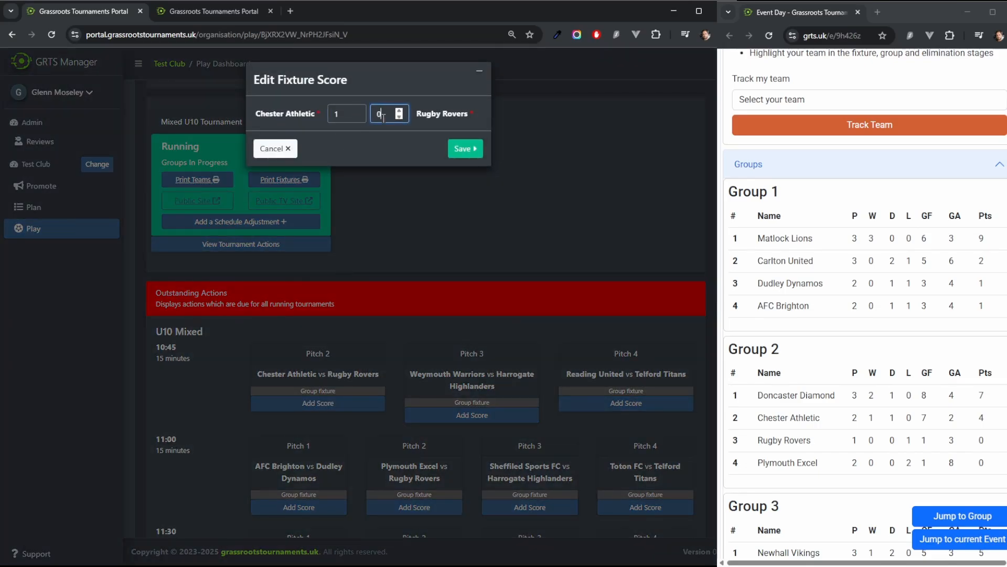
{"action": "type", "text": "0"}
{"action": "left_click", "coordinate": [465, 152]}
Step: Record a 1–1 score for Weymouth Warriors vs Harrogate Highlanders in the 10:45 Pitch 3 fixture
{"action": "left_click", "coordinate": [357, 403]}
{"action": "type", "text": "11"}
{"action": "left_click", "coordinate": [477, 161]}
Step: Enter the Reading United vs Telford Titans 10:45 score with Reading United on 0
{"action": "left_click", "coordinate": [528, 406]}
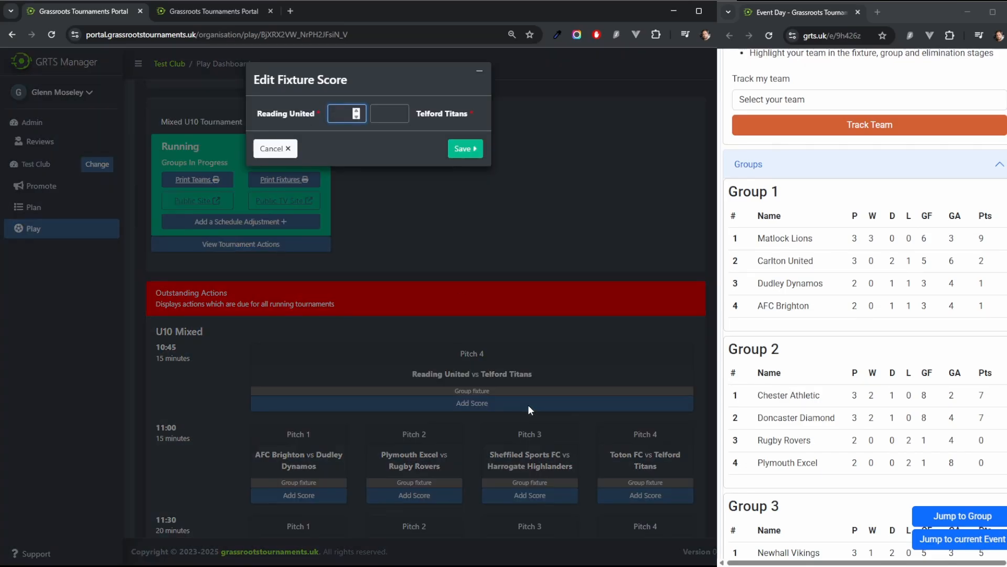
{"action": "type", "text": "0"}
{"action": "left_click", "coordinate": [389, 114]}
{"action": "type", "text": "0"}
{"action": "left_click", "coordinate": [471, 153]}
Step: Record a 2–1 score for AFC Brighton vs Dudley Dynamos in the 11:00 Pitch 1 fixture
{"action": "scroll", "coordinate": [336, 294], "scroll_direction": "down", "scroll_amount": 2}
{"action": "left_click", "coordinate": [310, 306]}
{"action": "type", "text": "2"}
{"action": "left_click", "coordinate": [389, 113]}
{"action": "type", "text": "1"}
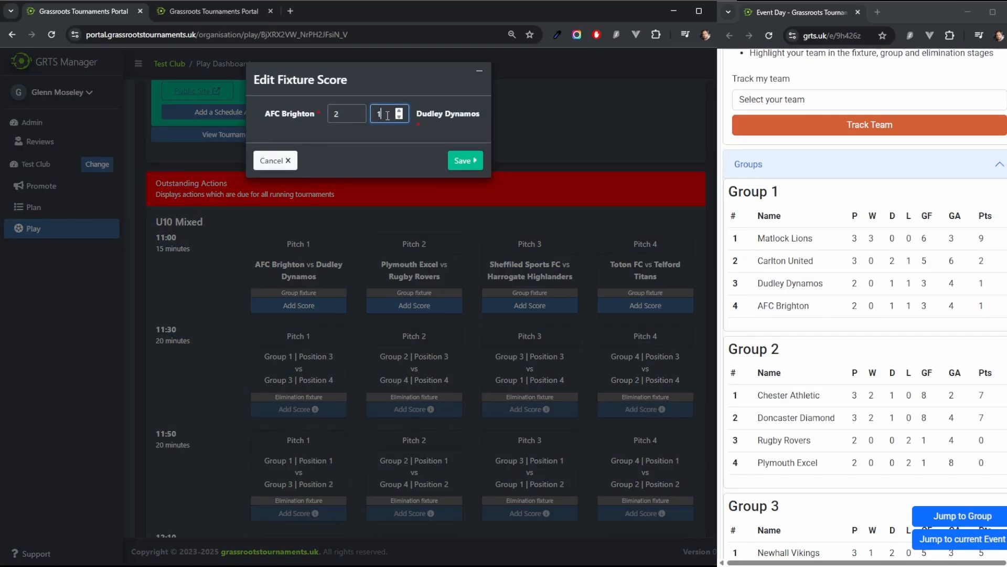
{"action": "left_click", "coordinate": [467, 160]}
Step: Record a 2–1 score for Plymouth Excel vs Rugby Rovers in the 11:00 Pitch 2 fixture
{"action": "left_click", "coordinate": [345, 297]}
{"action": "type", "text": "2"}
{"action": "left_click", "coordinate": [389, 113]}
{"action": "type", "text": "12"}
Step: Record a 3–1 score for Sheffield Sports FC vs Harrogate Highlanders in the 11:00 Pitch 3 fixture
{"action": "key", "text": "Tab"}
{"action": "type", "text": "1"}
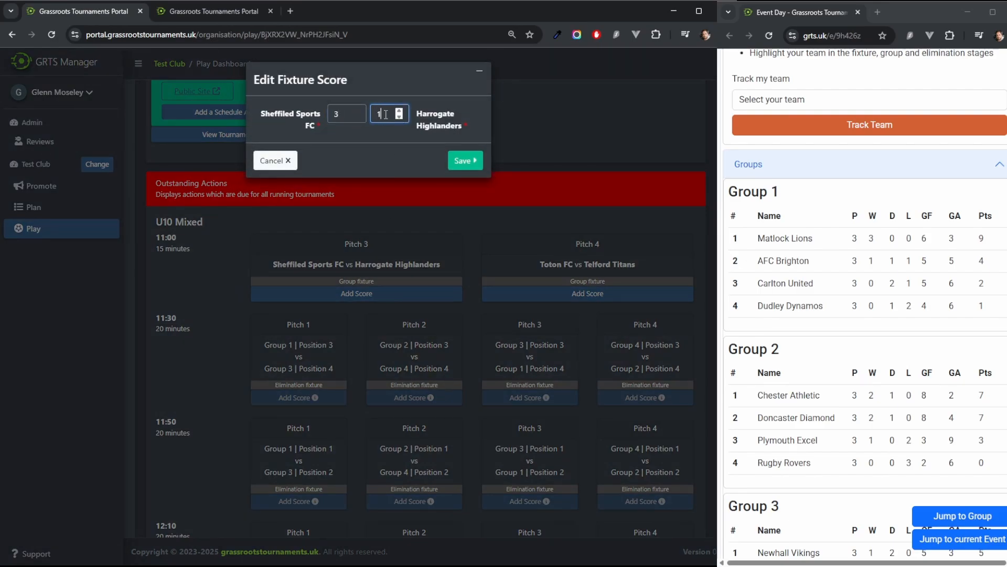
{"action": "key", "text": "Tab"}
{"action": "key", "text": "Return"}
Step: Record a 1–1 score for Toton FC vs Telford Titans in the 11:00 Pitch 4 fixture
{"action": "left_click", "coordinate": [429, 298]}
{"action": "type", "text": "1"}
{"action": "key", "text": "Tab"}
{"action": "type", "text": "1"}
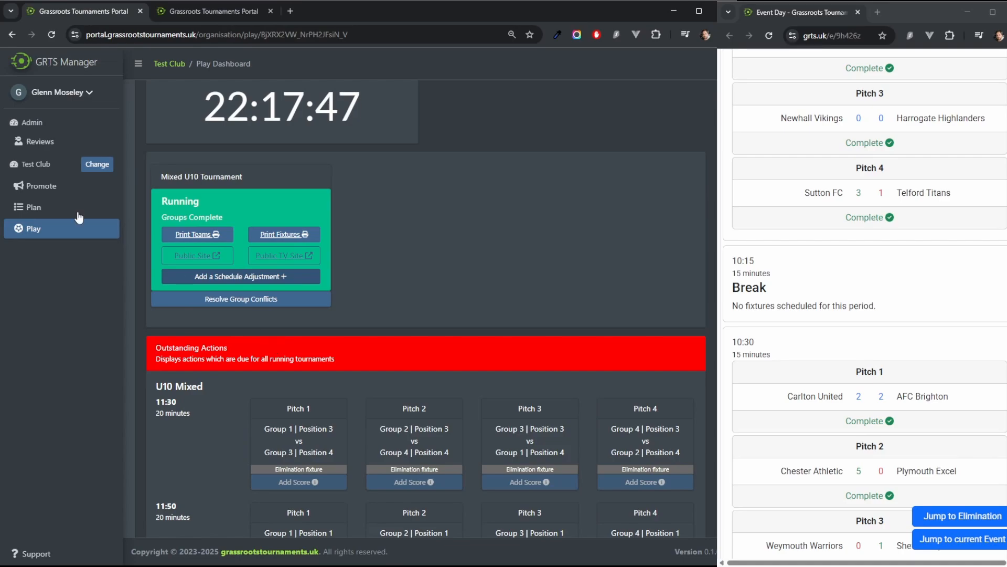
Step: Add a schedule adjustment placed at 10:30 with display text 'Injury On Pitch' and a duration of 30 minutes
{"action": "left_click", "coordinate": [225, 277]}
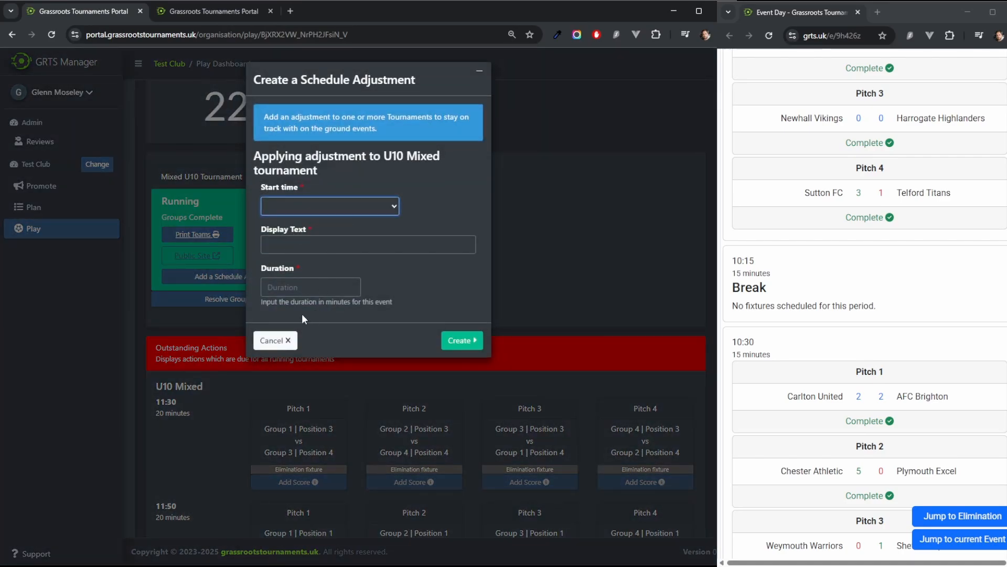
{"action": "left_click", "coordinate": [308, 243]}
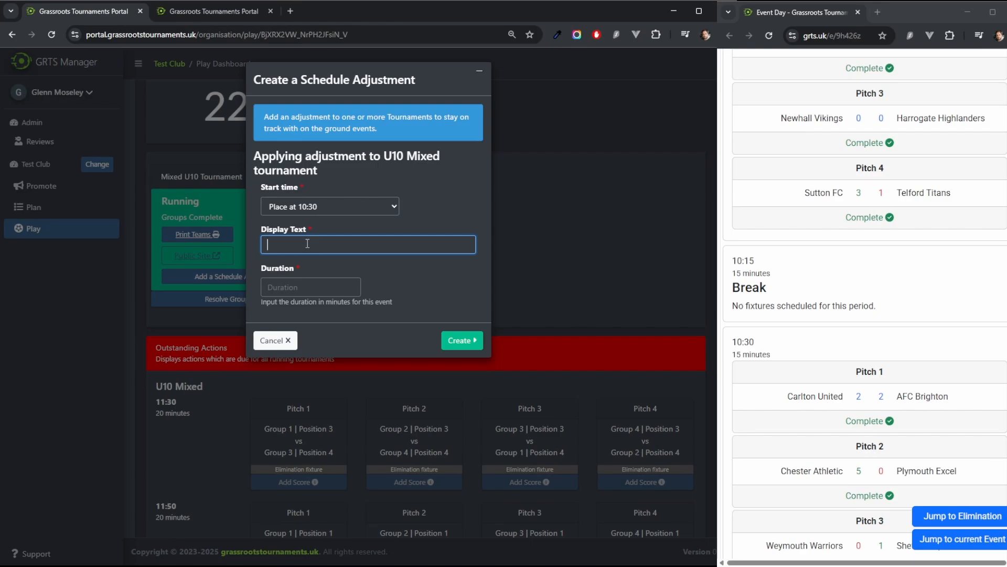
{"action": "type", "text": "Injury On Pitch"}
{"action": "left_click", "coordinate": [292, 287]}
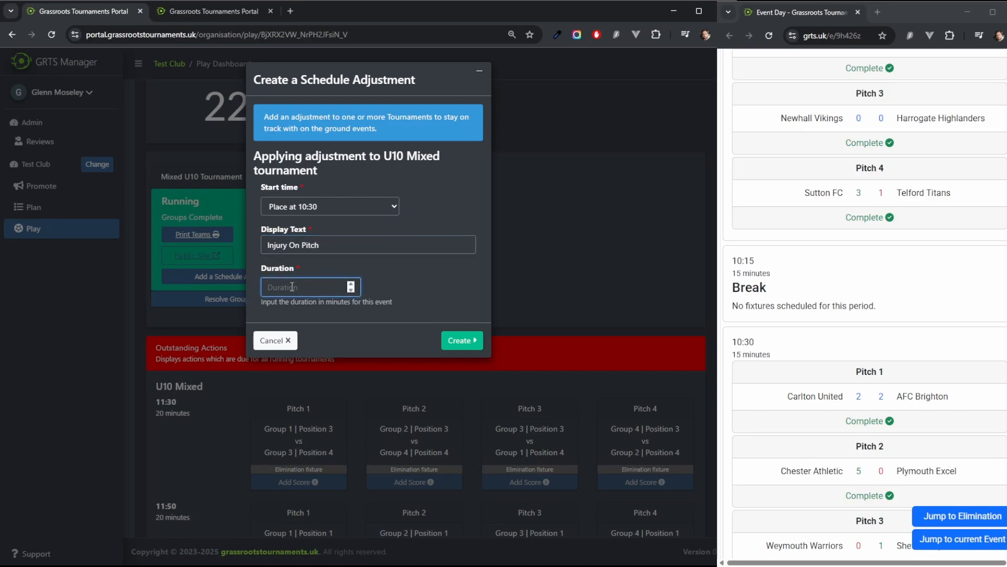
{"action": "type", "text": "30"}
Step: Resolve the Group 4 tie by ranking Telford Titans above Toton FC, then submit and progress to eliminations
{"action": "scroll", "coordinate": [842, 311], "scroll_direction": "down", "scroll_amount": 2}
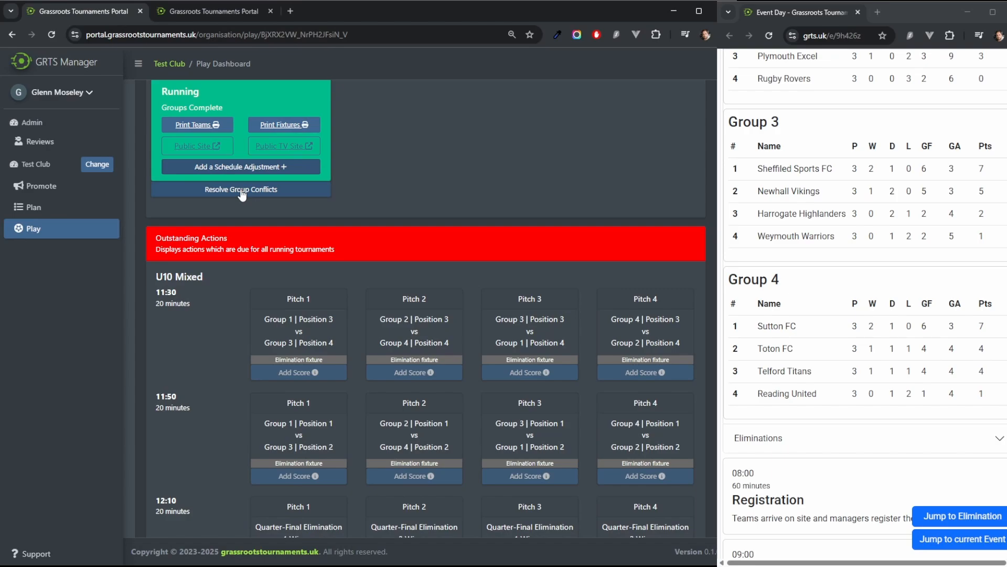
{"action": "scroll", "coordinate": [405, 172], "scroll_direction": "up", "scroll_amount": 1}
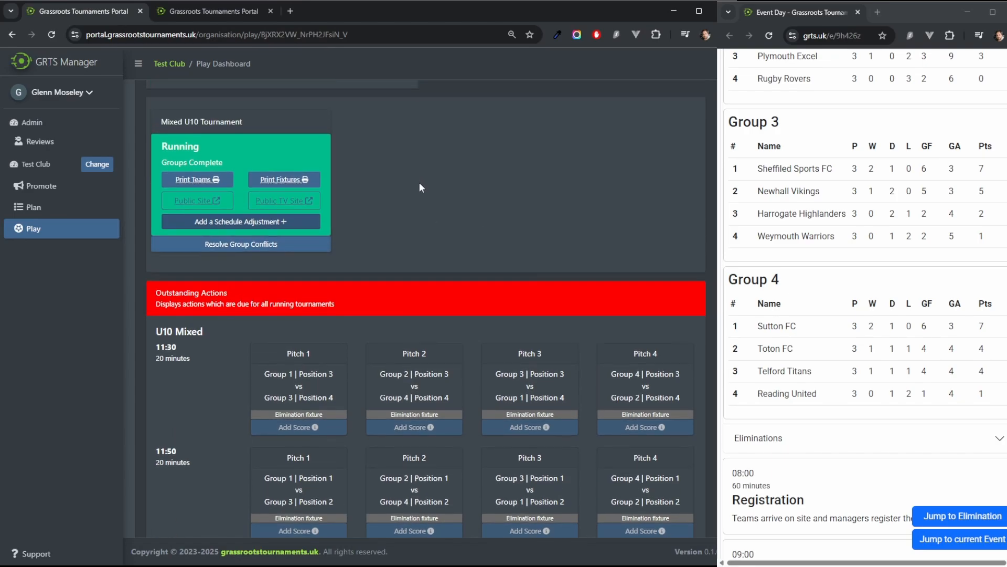
{"action": "left_click", "coordinate": [236, 249]}
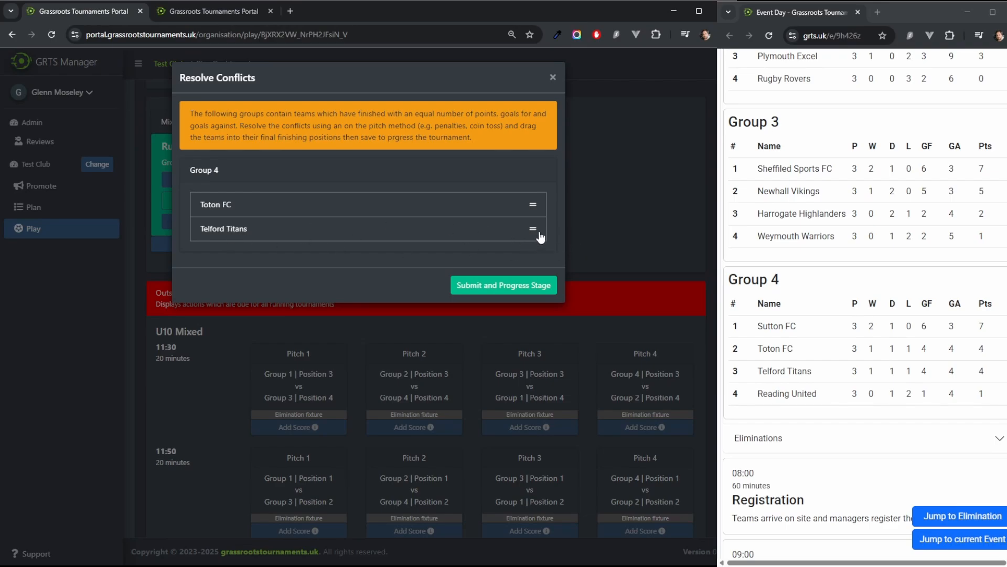
{"action": "left_click_drag", "start_coordinate": [535, 231], "coordinate": [530, 203]}
{"action": "left_click", "coordinate": [497, 288]}
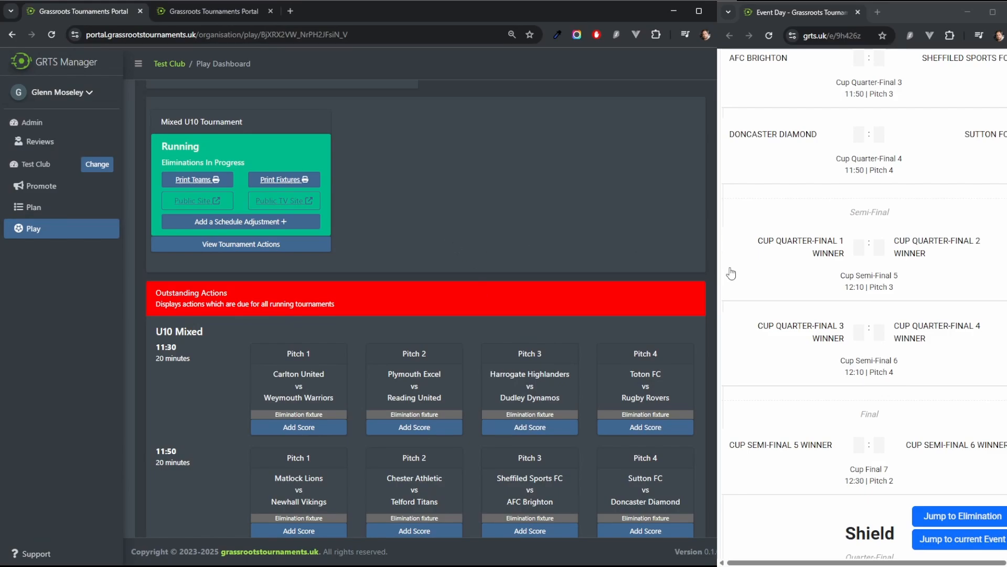
Step: Track Matlock Lions on the public event page and review the highlighted cup fixtures
{"action": "scroll", "coordinate": [968, 283], "scroll_direction": "up", "scroll_amount": 6}
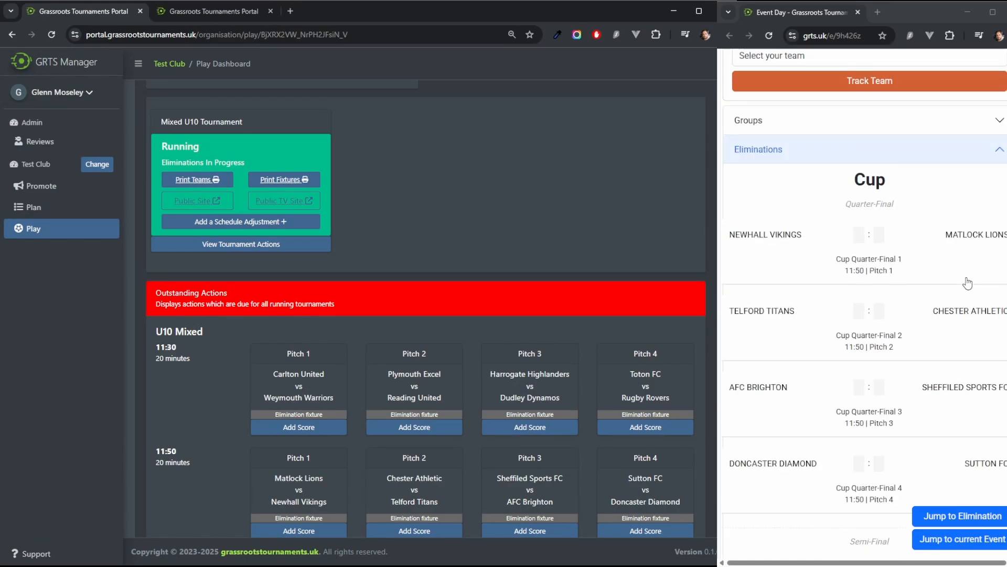
{"action": "scroll", "coordinate": [968, 283], "scroll_direction": "up", "scroll_amount": 5}
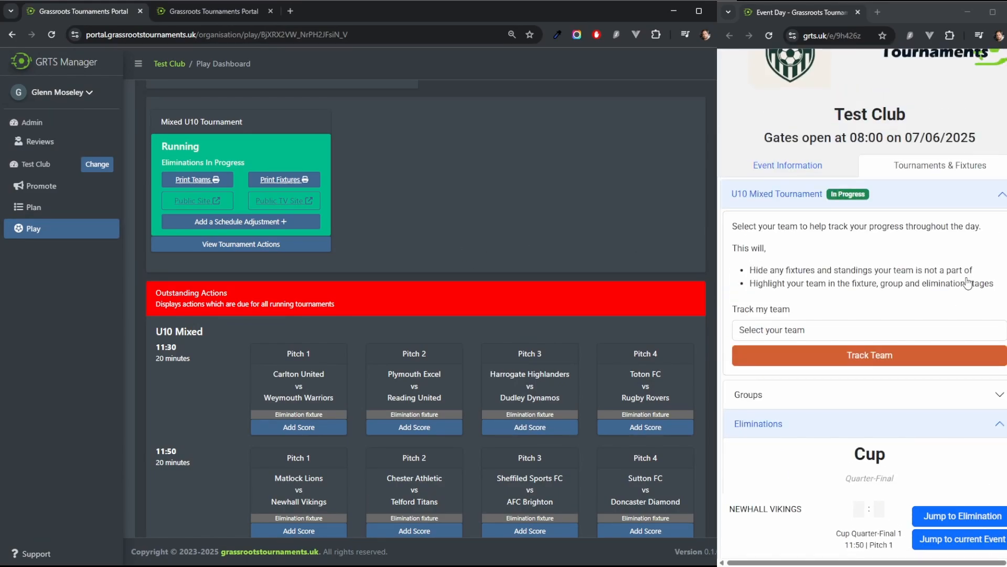
{"action": "left_click", "coordinate": [827, 332]}
{"action": "left_click", "coordinate": [778, 183]}
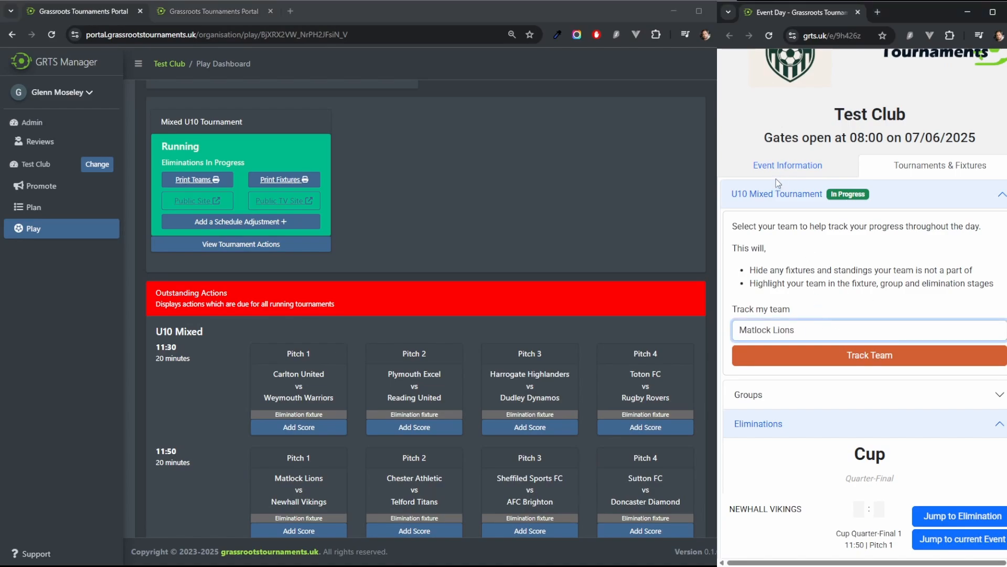
{"action": "left_click", "coordinate": [861, 362]}
{"action": "scroll", "coordinate": [962, 299], "scroll_direction": "down", "scroll_amount": 2}
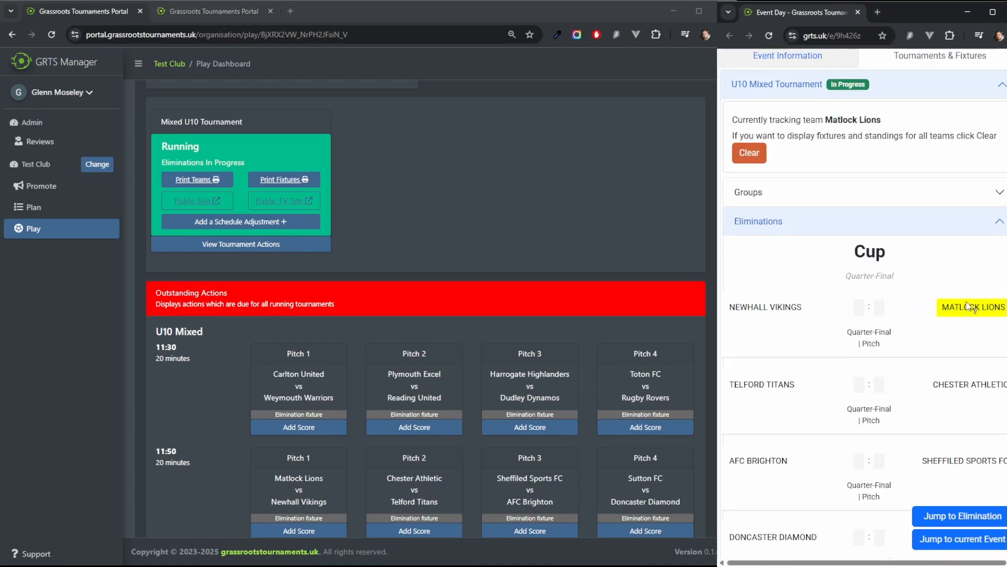
{"action": "scroll", "coordinate": [1002, 367], "scroll_direction": "down", "scroll_amount": 1}
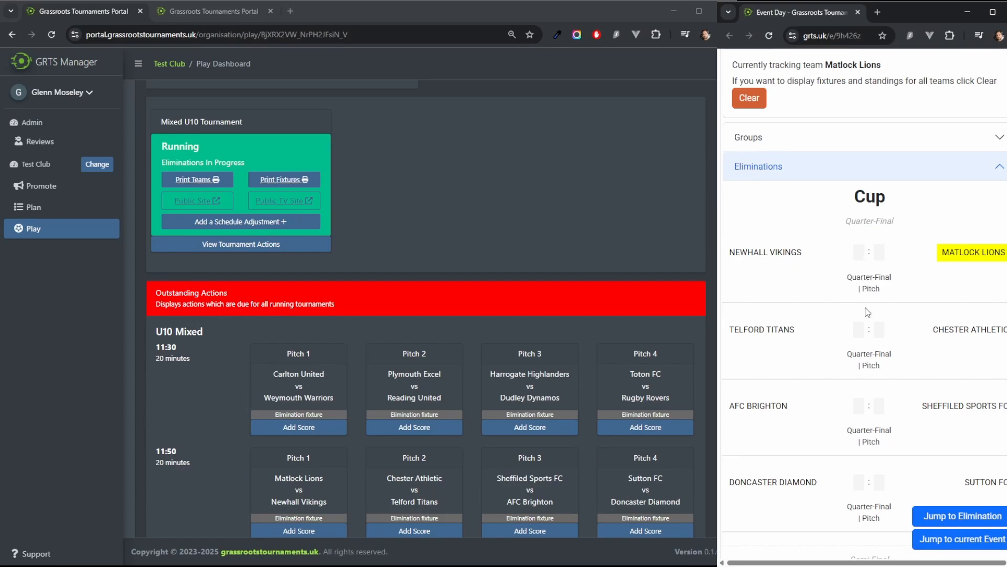
{"action": "scroll", "coordinate": [903, 293], "scroll_direction": "down", "scroll_amount": 2}
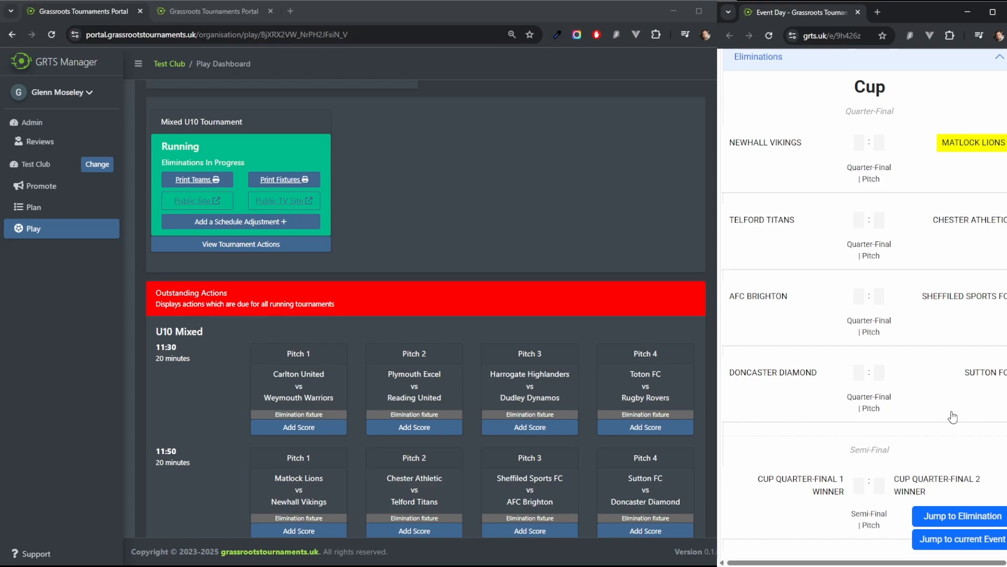
Step: Record a 2–1 score for Carlton United vs Weymouth Warriors in the 11:30 Pitch 1 elimination fixture
{"action": "scroll", "coordinate": [297, 377], "scroll_direction": "down", "scroll_amount": 1}
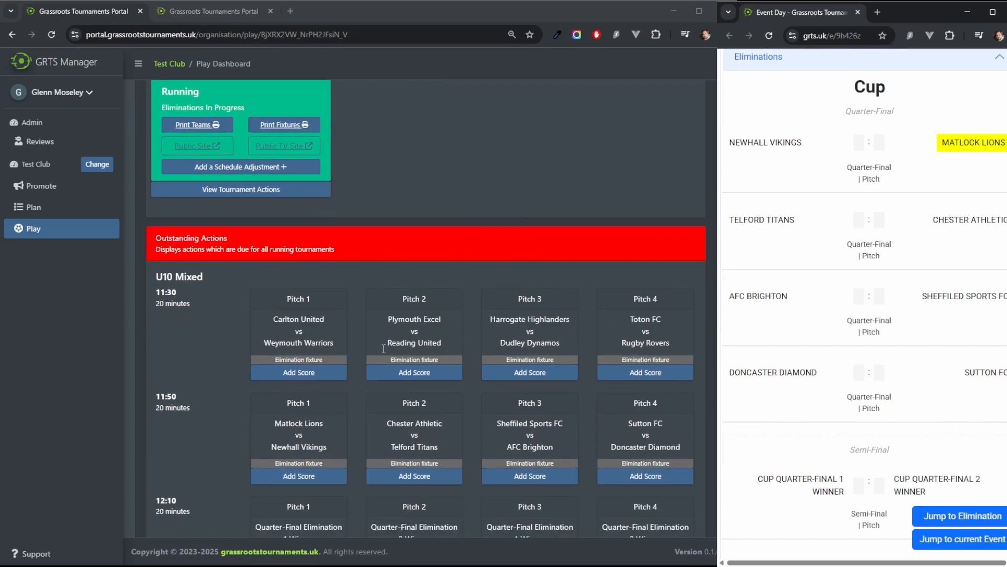
{"action": "left_click", "coordinate": [297, 373]}
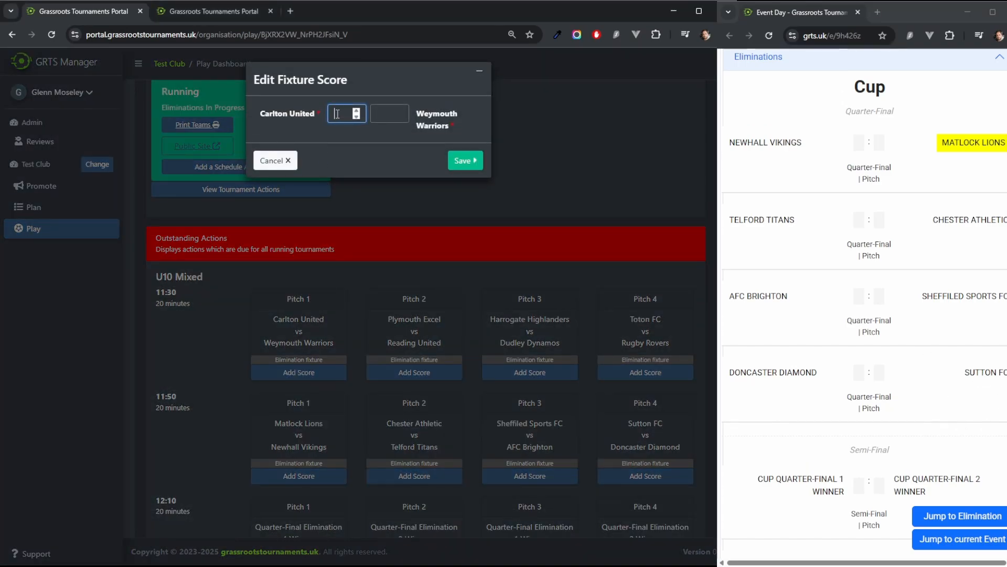
{"action": "type", "text": "2"}
{"action": "left_click", "coordinate": [389, 113]}
{"action": "type", "text": "1"}
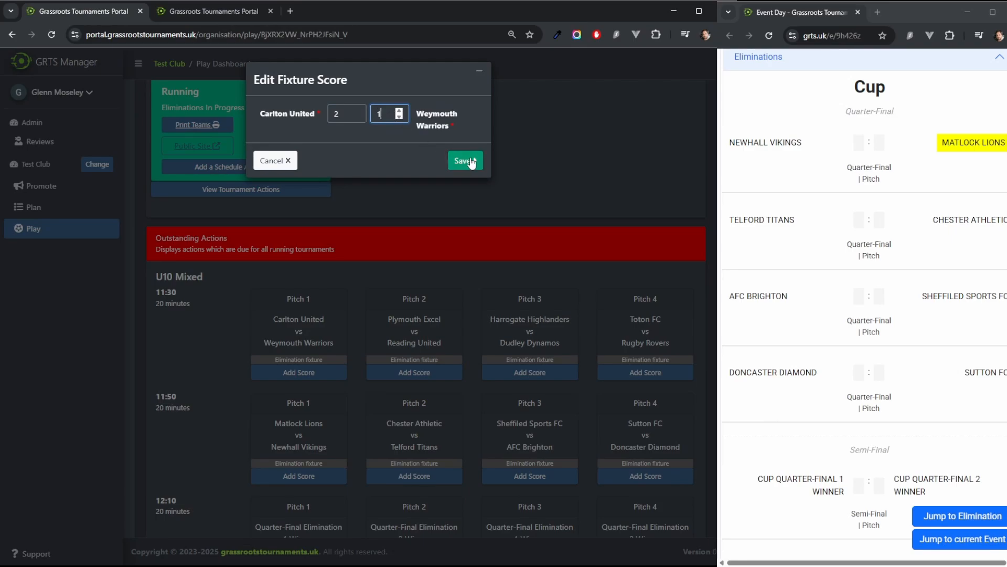
{"action": "left_click", "coordinate": [472, 162]}
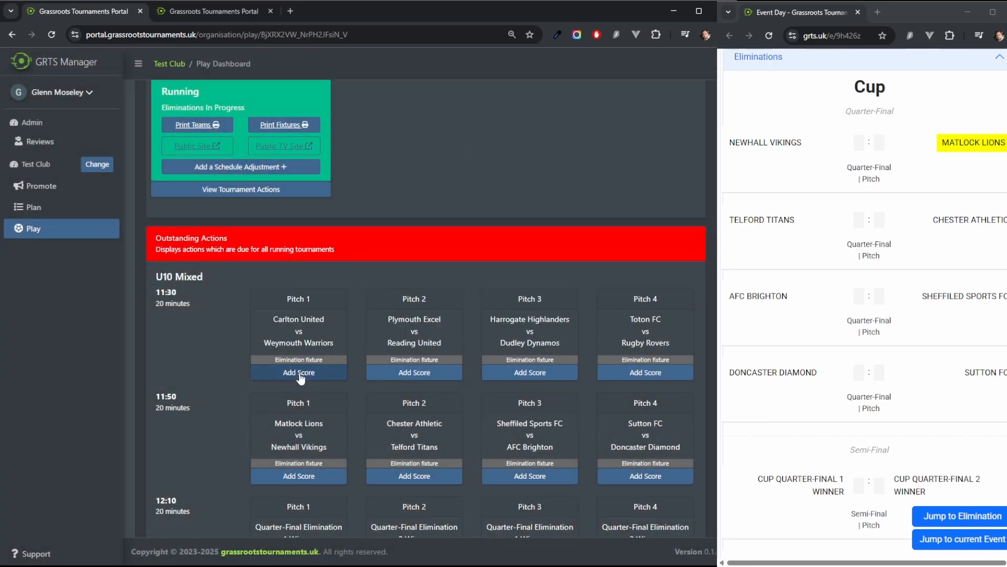
Step: Record a 2–1 score for Plymouth Excel vs Reading United in the 11:30 Pitch 2 fixture
{"action": "left_click", "coordinate": [328, 373]}
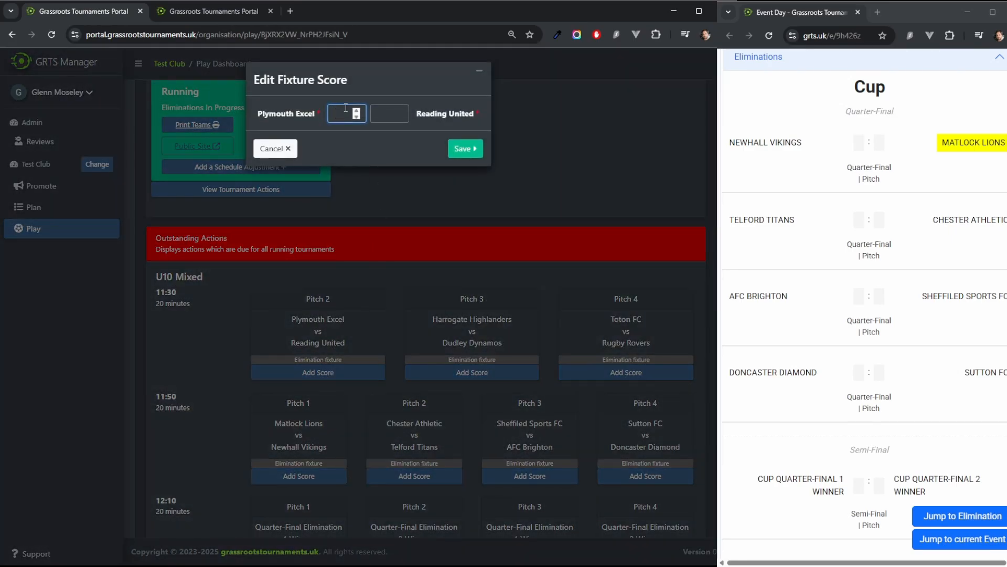
{"action": "type", "text": "2"}
{"action": "left_click", "coordinate": [389, 113]}
{"action": "type", "text": "1"}
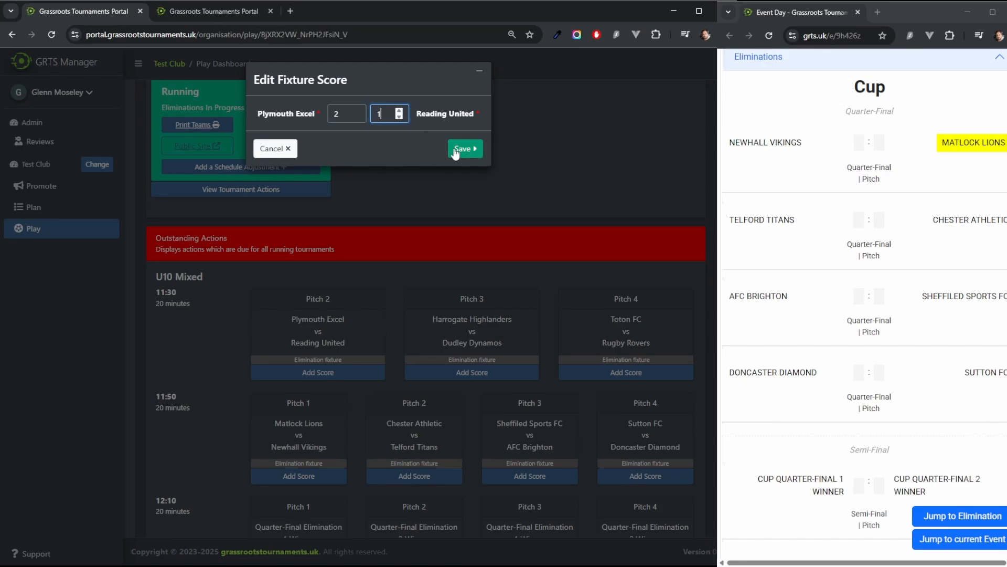
{"action": "left_click", "coordinate": [463, 149]}
Step: Record a 0–3 score for Harrogate Highlanders vs Dudley Dynamos in the 11:30 Pitch 3 fixture
{"action": "left_click", "coordinate": [448, 372]}
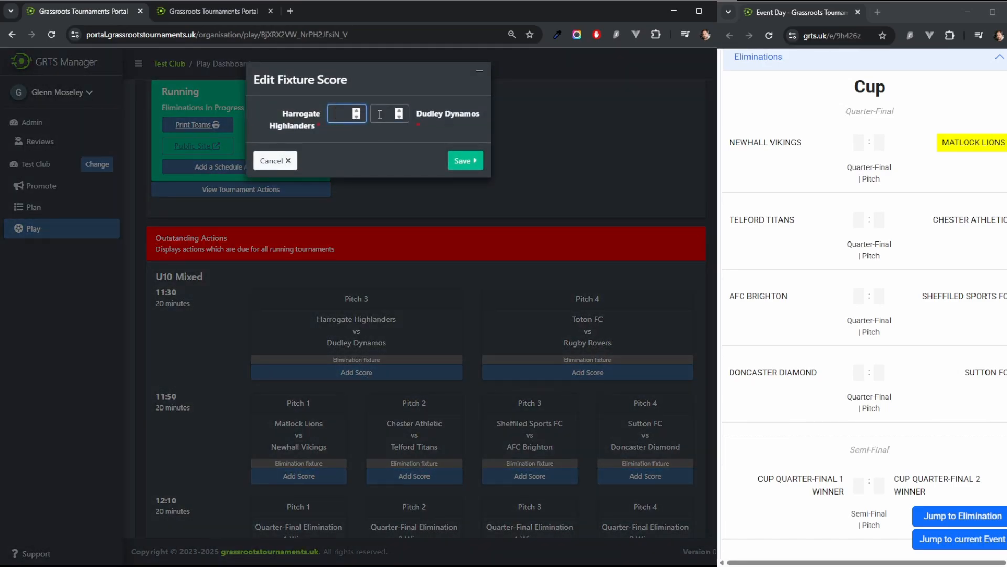
{"action": "left_click", "coordinate": [392, 114]}
{"action": "type", "text": "3"}
{"action": "left_click", "coordinate": [356, 113]}
{"action": "type", "text": "4"}
{"action": "left_click", "coordinate": [465, 158]}
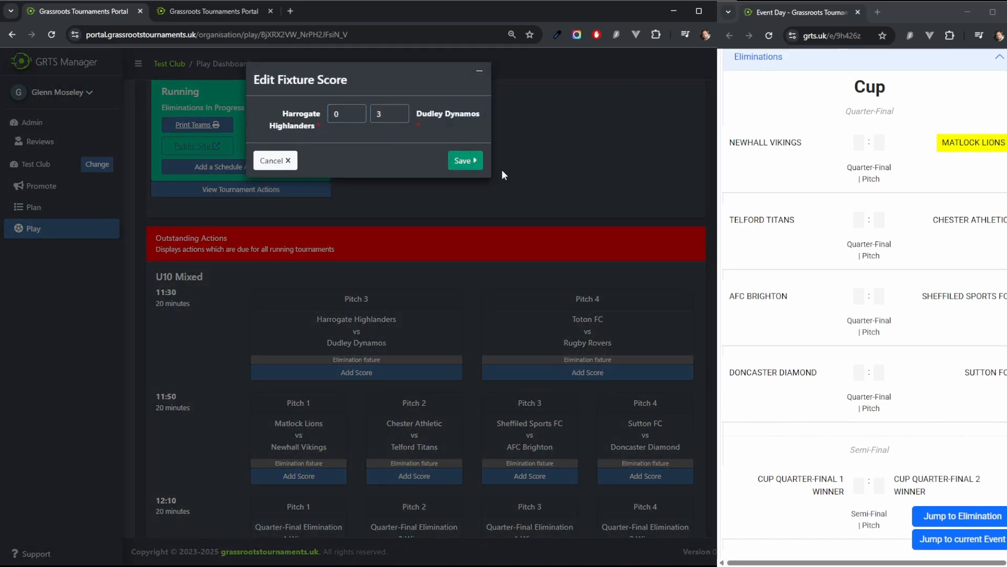
Step: Record a 2–1 score for Toton FC vs Rugby Rovers in the 11:30 Pitch 4 fixture
{"action": "left_click", "coordinate": [472, 372]}
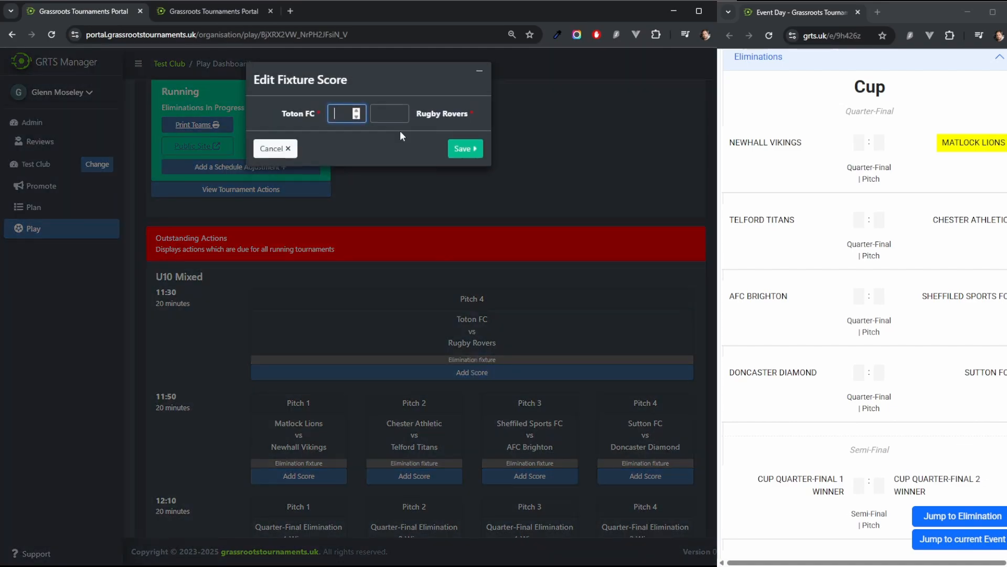
{"action": "type", "text": "2"}
{"action": "left_click", "coordinate": [390, 114]}
{"action": "type", "text": "1"}
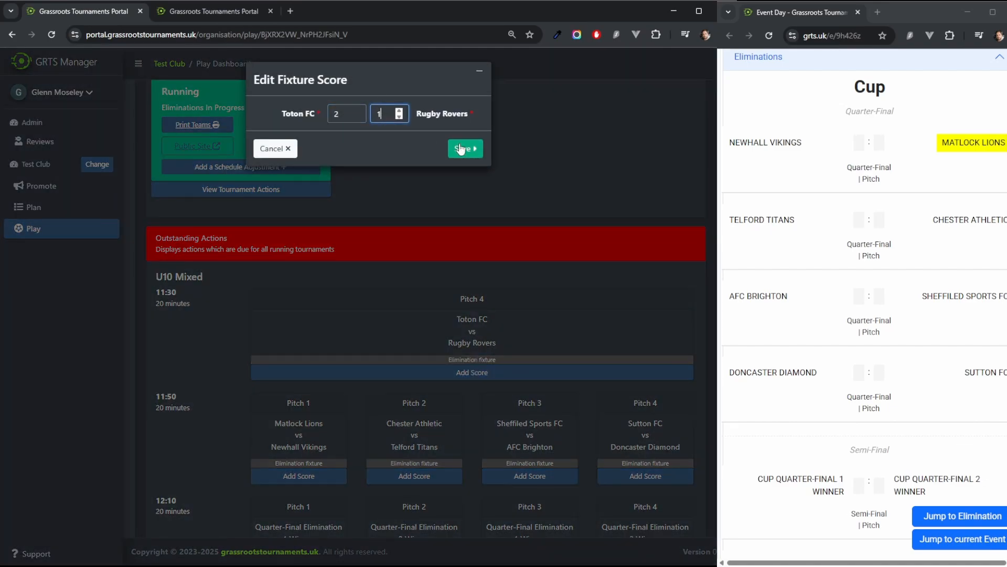
{"action": "left_click", "coordinate": [466, 156]}
{"action": "left_click", "coordinate": [299, 371]}
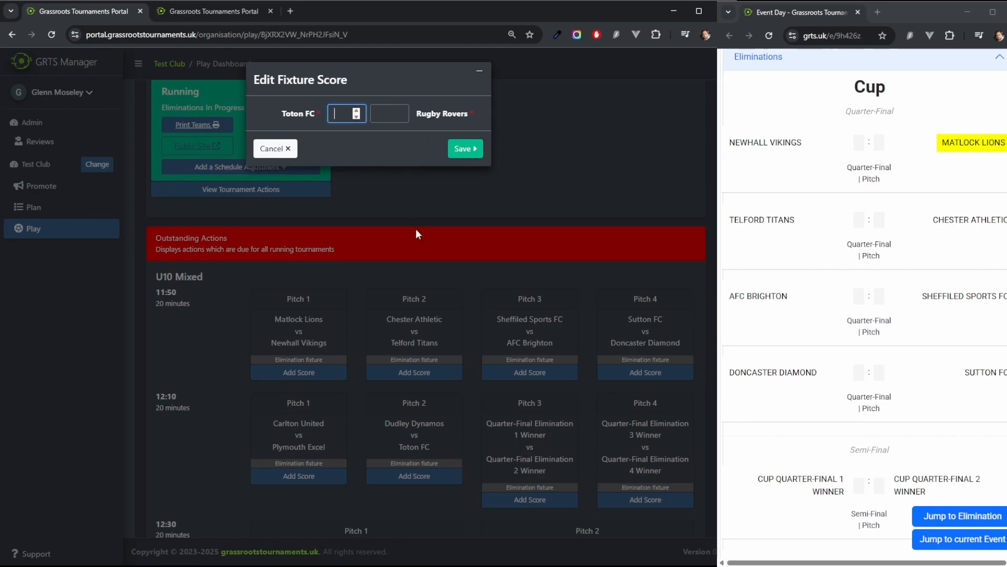
{"action": "left_click", "coordinate": [275, 149]}
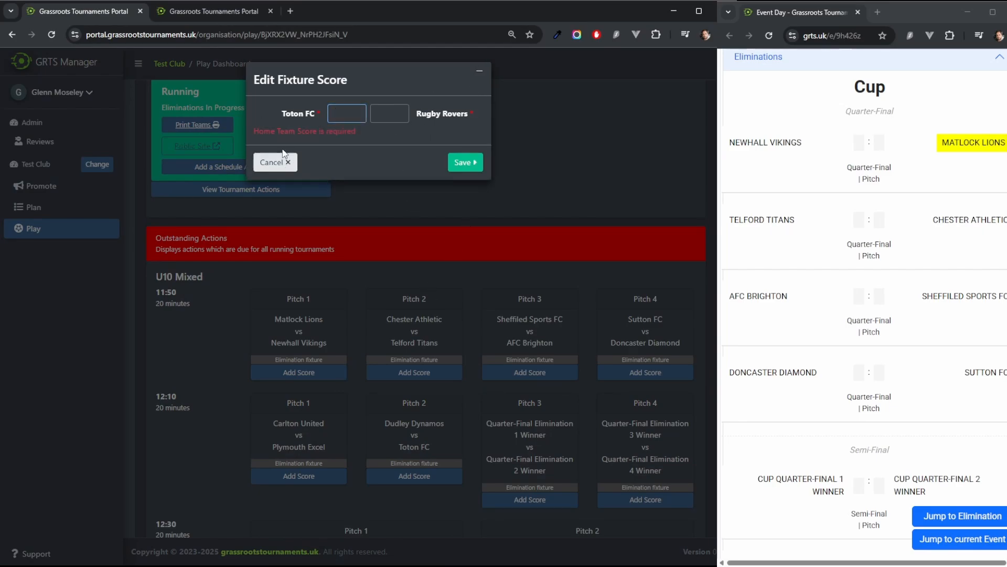
{"action": "left_click", "coordinate": [275, 159]}
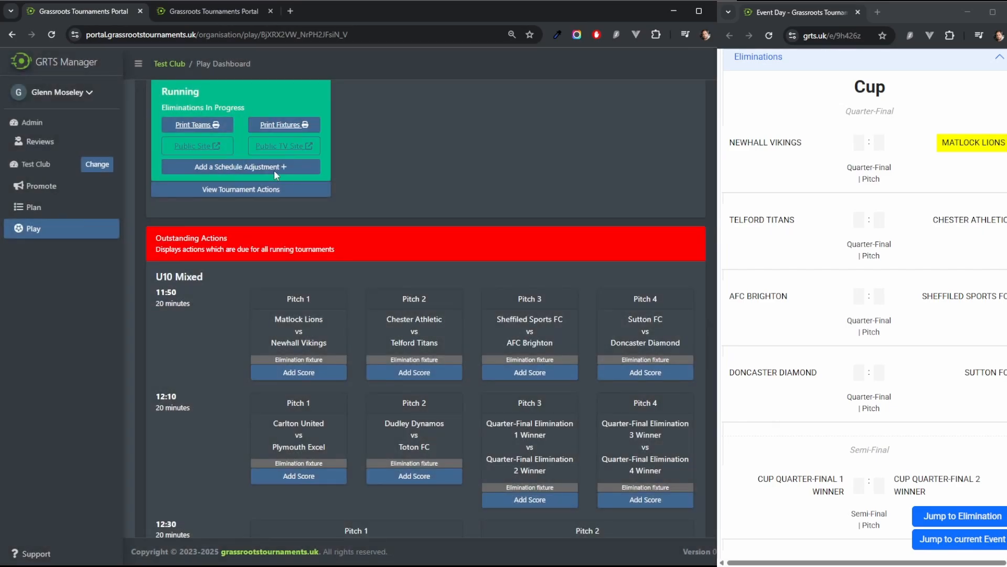
Step: Record a 2–1 score for Matlock Lions vs Newhall Vikings in the 11:50 Pitch 1 quarter-final
{"action": "left_click", "coordinate": [320, 372]}
{"action": "type", "text": "2"}
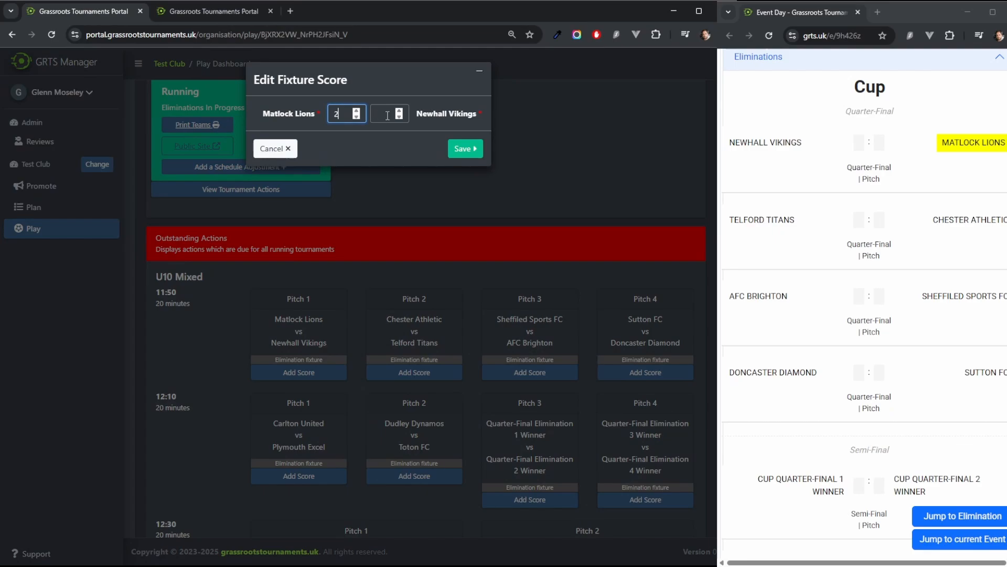
{"action": "key", "text": "Tab"}
{"action": "type", "text": "1"}
{"action": "left_click", "coordinate": [465, 149]}
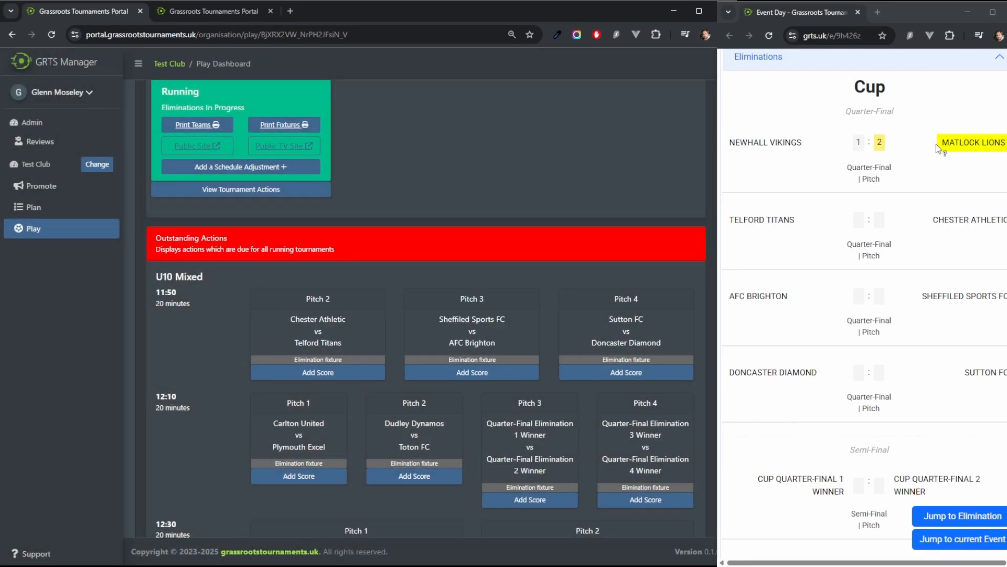
Step: Record a 2–1 score for Chester Athletic vs Telford Titans in the 11:50 Pitch 2 quarter-final
{"action": "left_click", "coordinate": [331, 373]}
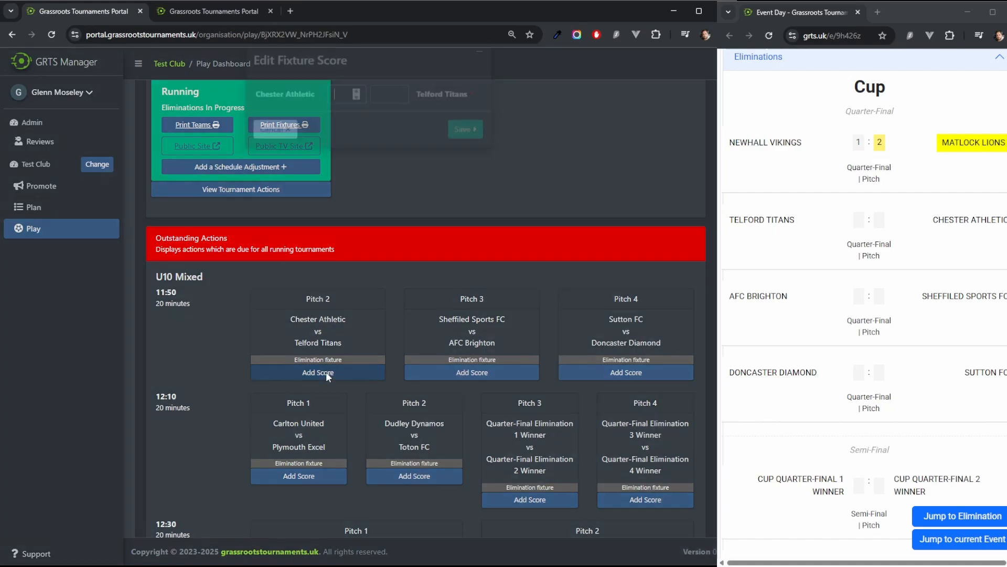
{"action": "type", "text": "2"}
{"action": "left_click", "coordinate": [389, 113]}
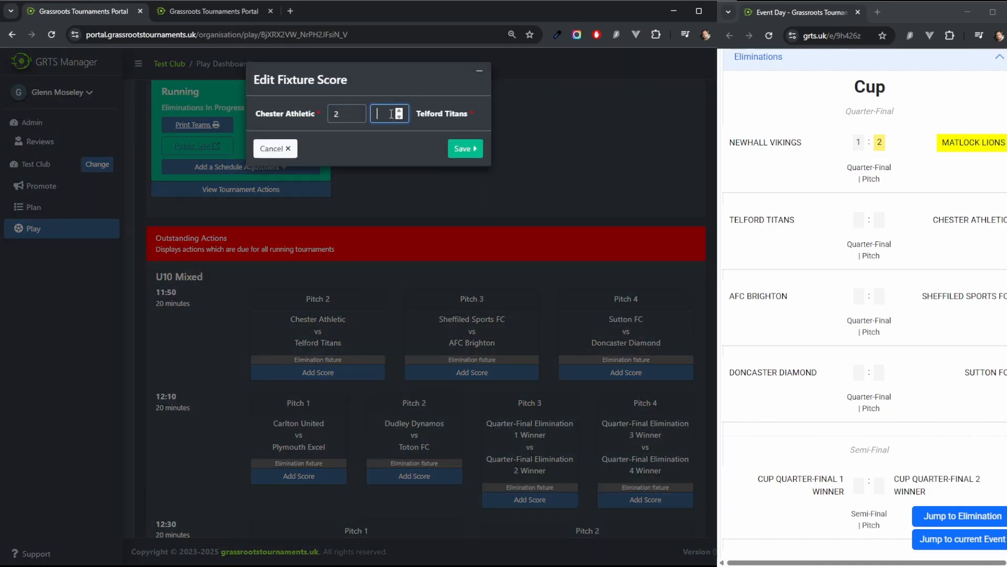
{"action": "type", "text": "1"}
{"action": "left_click", "coordinate": [465, 149]}
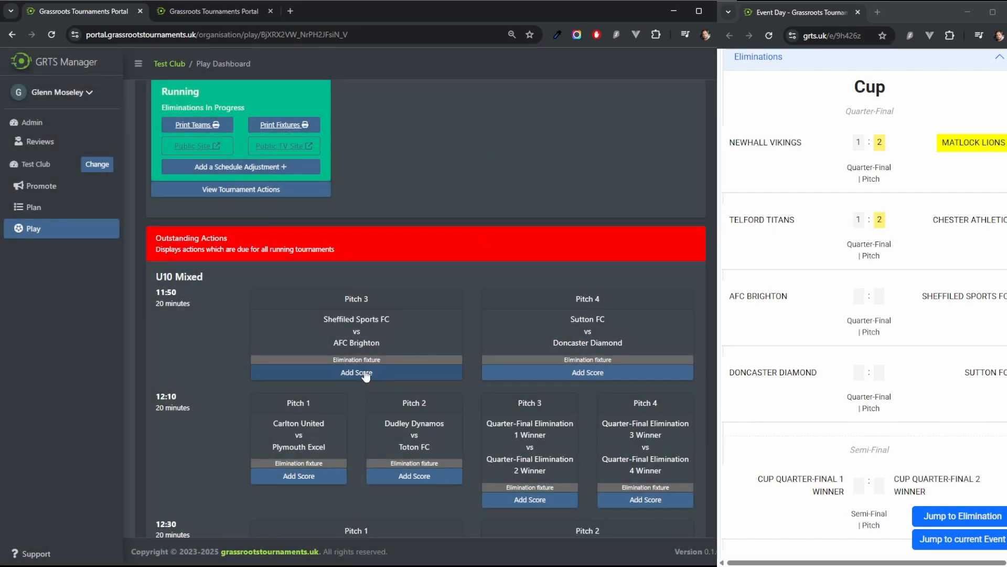
Step: Record a 1–3 score for Sheffield Sports FC vs AFC Brighton in the 11:50 Pitch 3 quarter-final
{"action": "left_click", "coordinate": [360, 372]}
{"action": "left_click", "coordinate": [390, 114]}
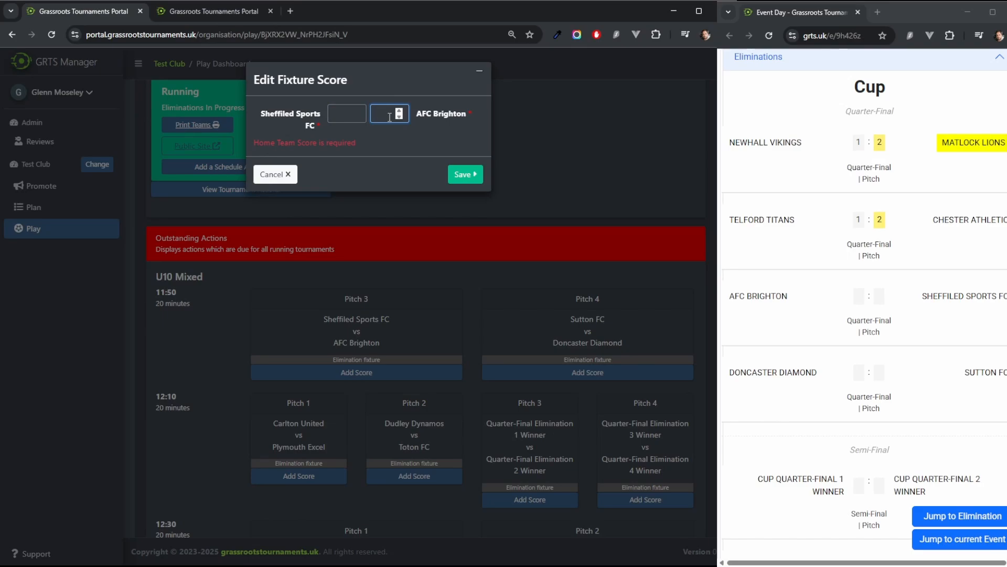
{"action": "type", "text": "3"}
{"action": "left_click", "coordinate": [346, 113]}
{"action": "type", "text": "1"}
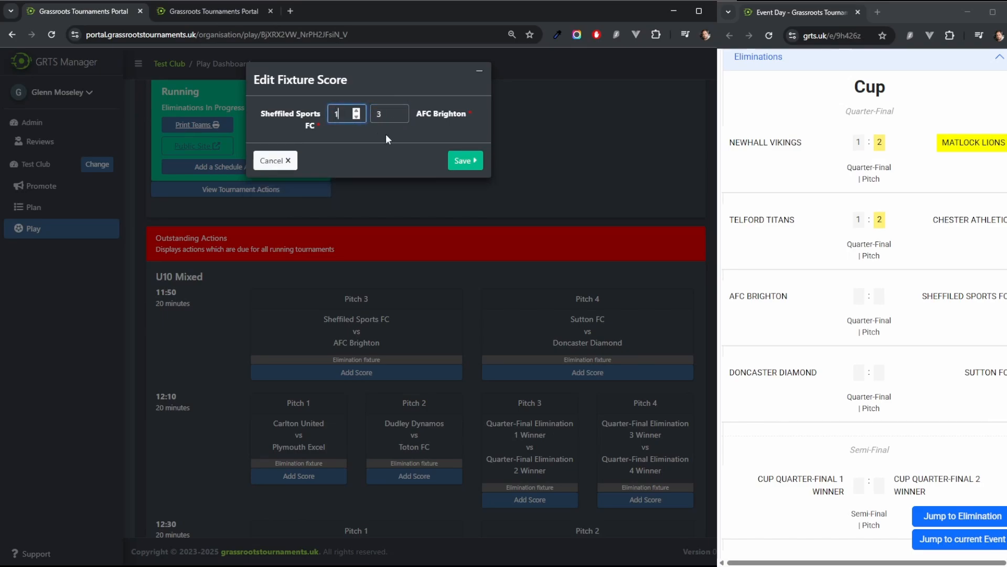
{"action": "left_click", "coordinate": [478, 163]}
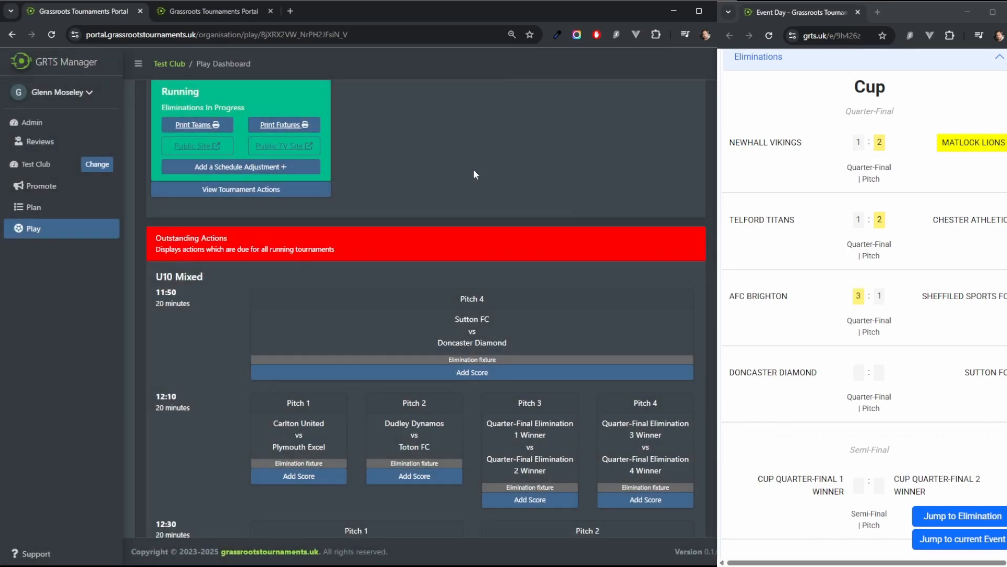
Step: Open the public TV site for the tournament
{"action": "left_click", "coordinate": [282, 149]}
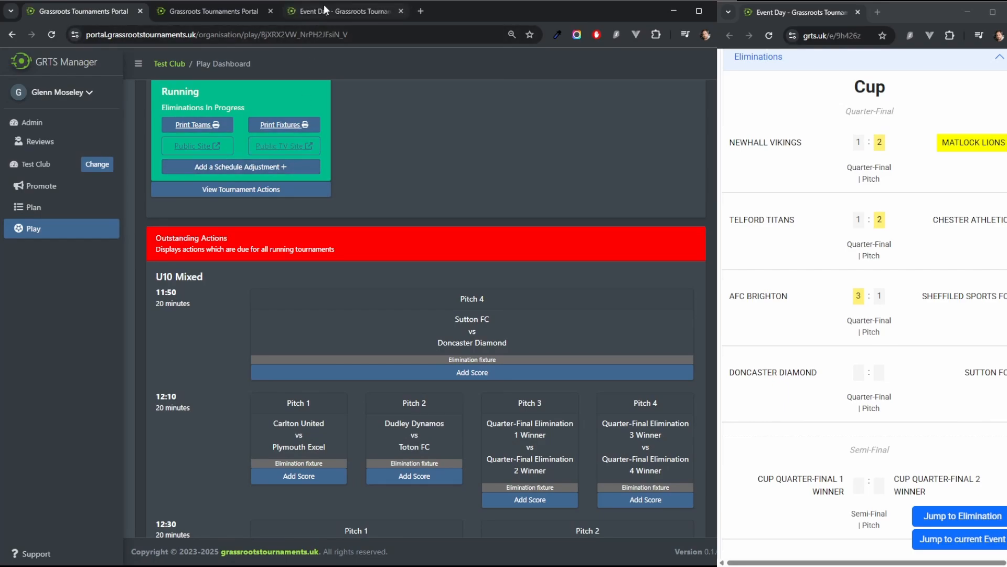
Step: Open the public TV site tab and view its configuration panel for tournament toggles and carousel speeds
{"action": "left_click", "coordinate": [323, 11]}
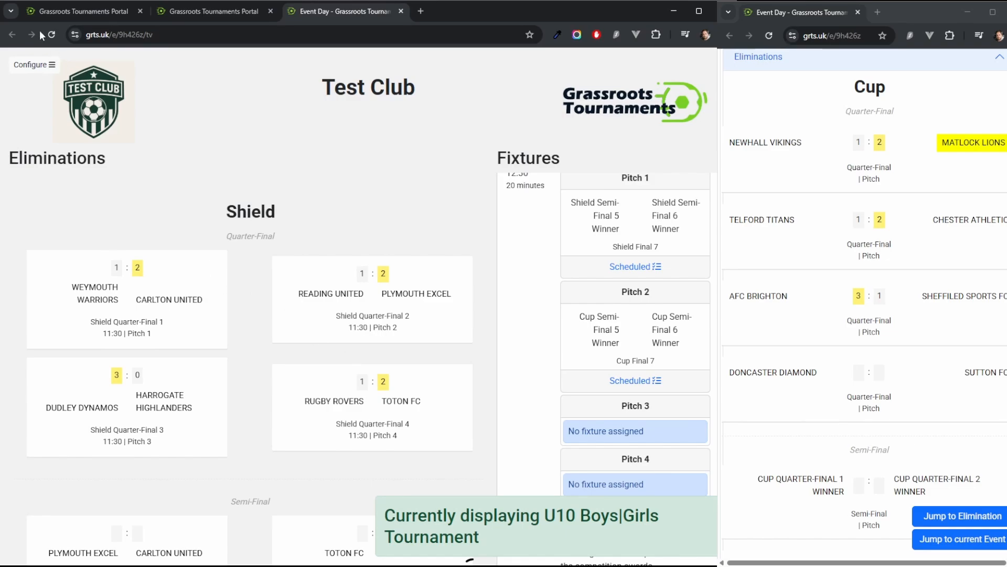
{"action": "left_click", "coordinate": [33, 64]}
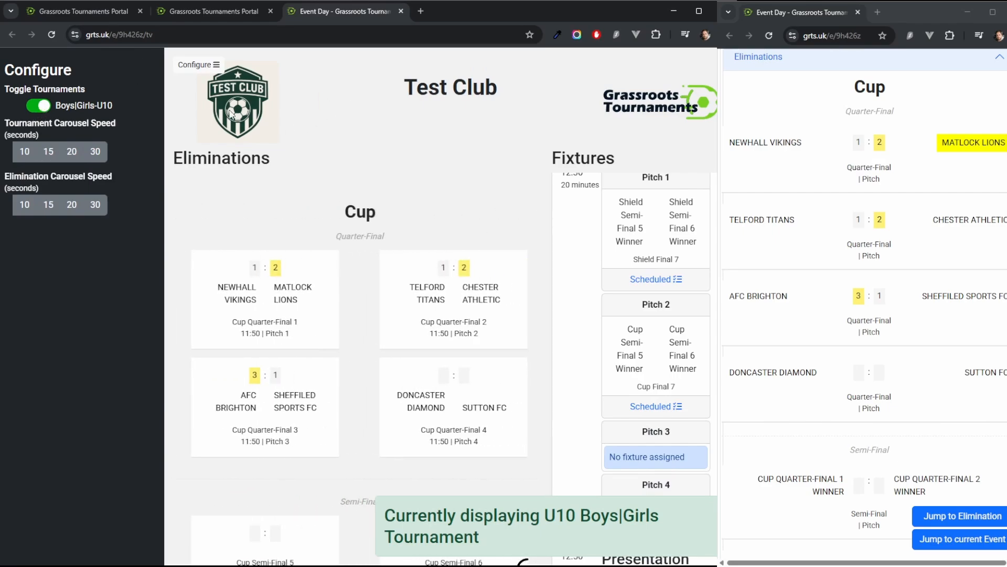
{"action": "left_click", "coordinate": [209, 65]}
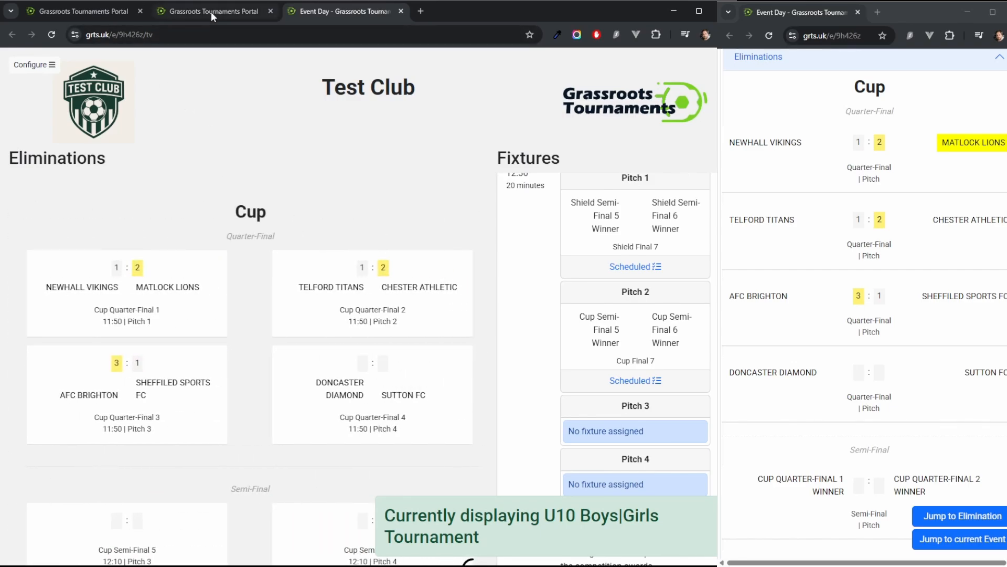
Step: Record a 3–1 score for Sutton FC vs Doncaster Diamond in the 11:50 Pitch 4 quarter-final
{"action": "left_click", "coordinate": [211, 11]}
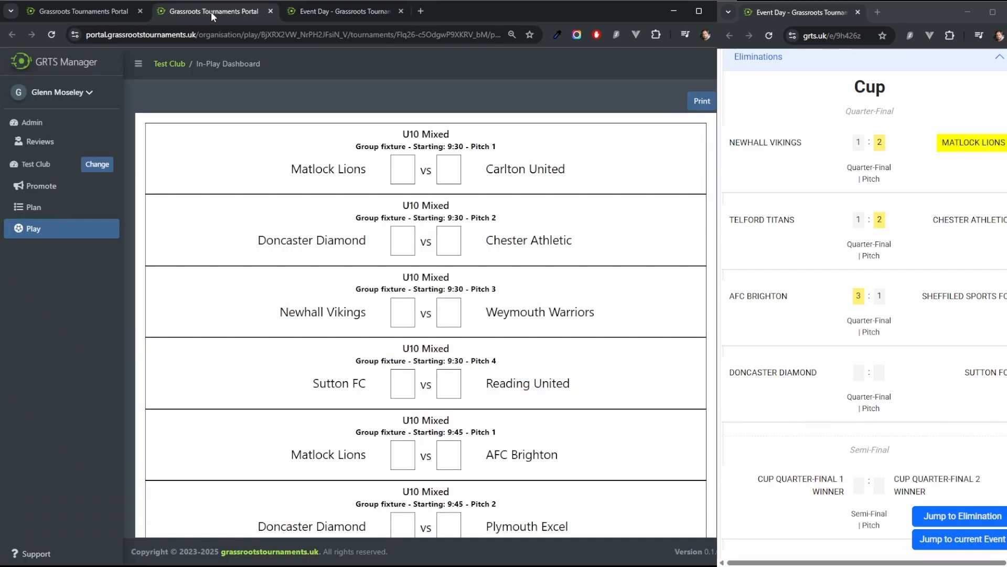
{"action": "left_click", "coordinate": [84, 11]}
{"action": "scroll", "coordinate": [448, 201], "scroll_direction": "down", "scroll_amount": 1}
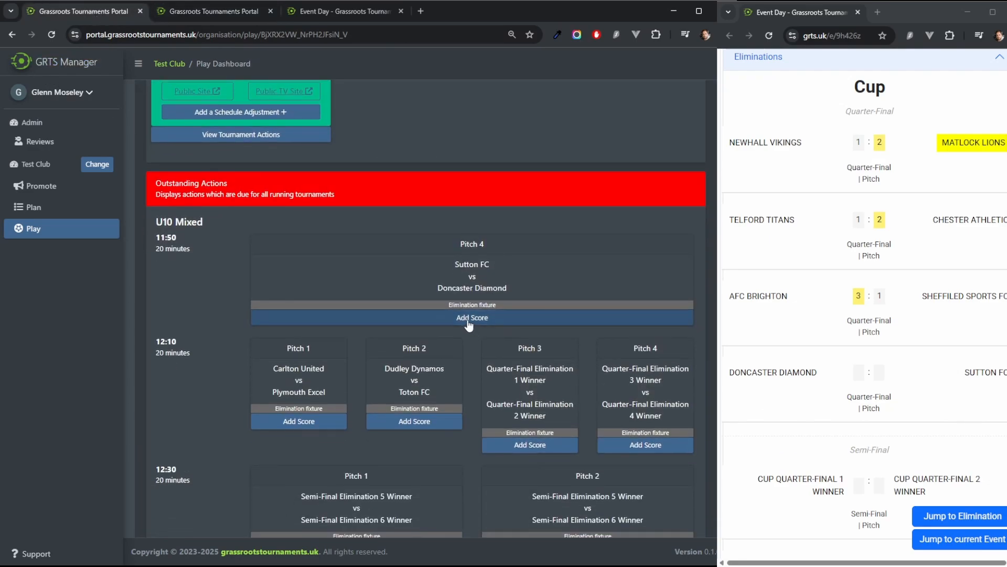
{"action": "left_click", "coordinate": [467, 318]}
{"action": "type", "text": "3"}
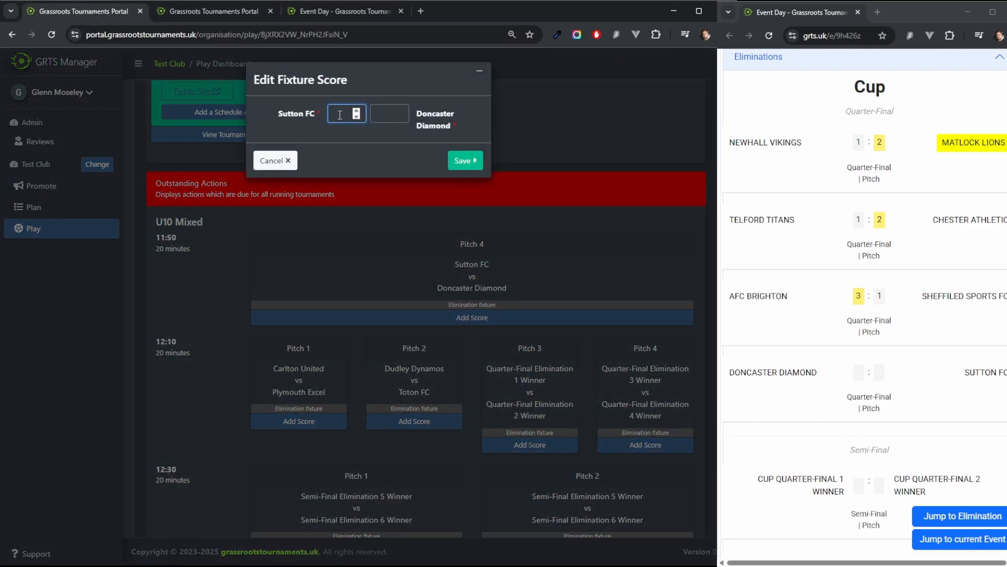
{"action": "left_click", "coordinate": [378, 115]}
{"action": "type", "text": "1"}
{"action": "left_click", "coordinate": [465, 161]}
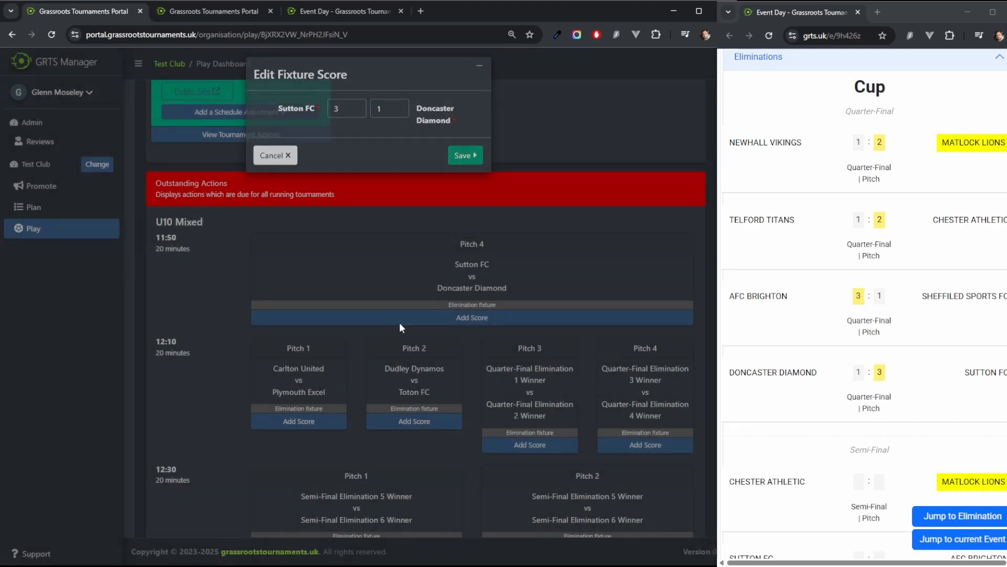
Step: Record a 2–1 score for Carlton United vs Plymouth Excel in the 12:10 Pitch 1 elimination fixture
{"action": "left_click", "coordinate": [300, 316]}
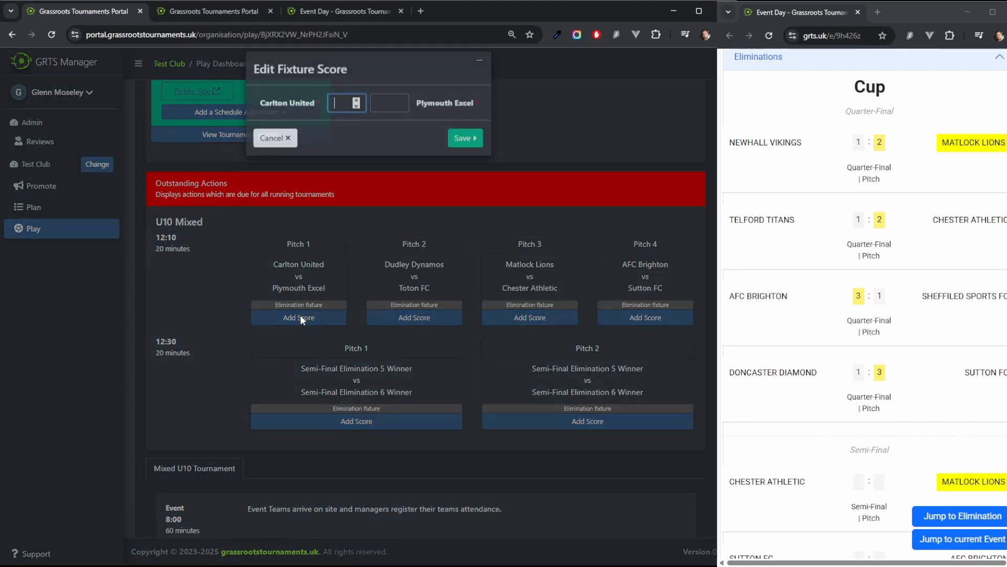
{"action": "type", "text": "2"}
{"action": "left_click", "coordinate": [399, 113]}
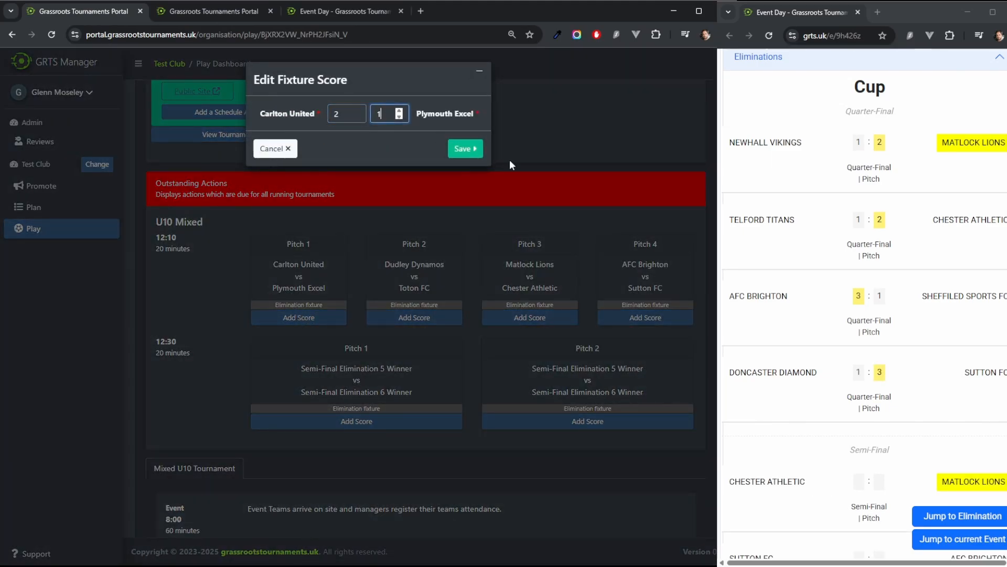
{"action": "type", "text": "1"}
{"action": "left_click", "coordinate": [466, 149]}
Step: Clear the tracked team on the public event site so all teams' eliminations are shown
{"action": "scroll", "coordinate": [866, 314], "scroll_direction": "up", "scroll_amount": 8}
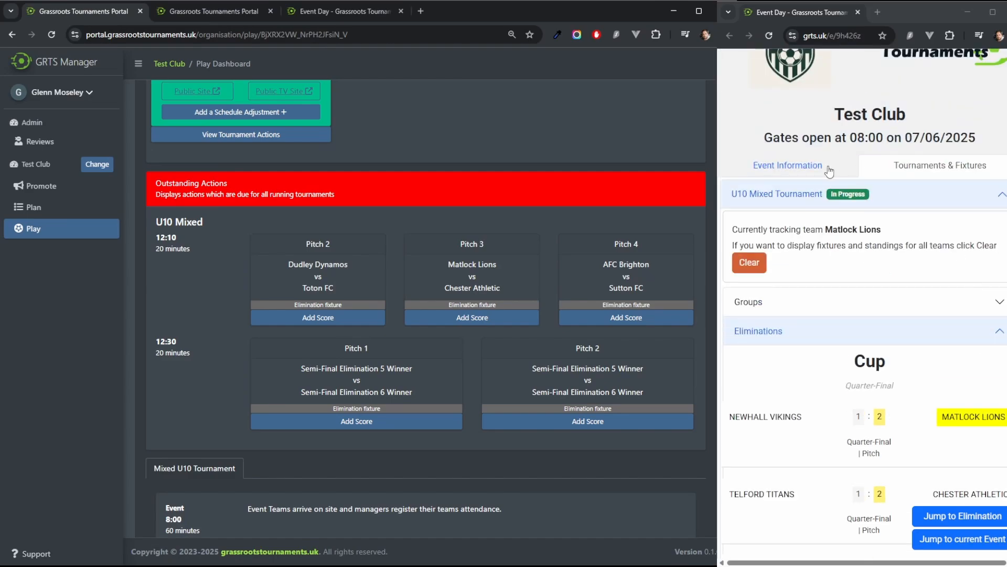
{"action": "left_click", "coordinate": [748, 265]}
{"action": "scroll", "coordinate": [839, 283], "scroll_direction": "down", "scroll_amount": 15}
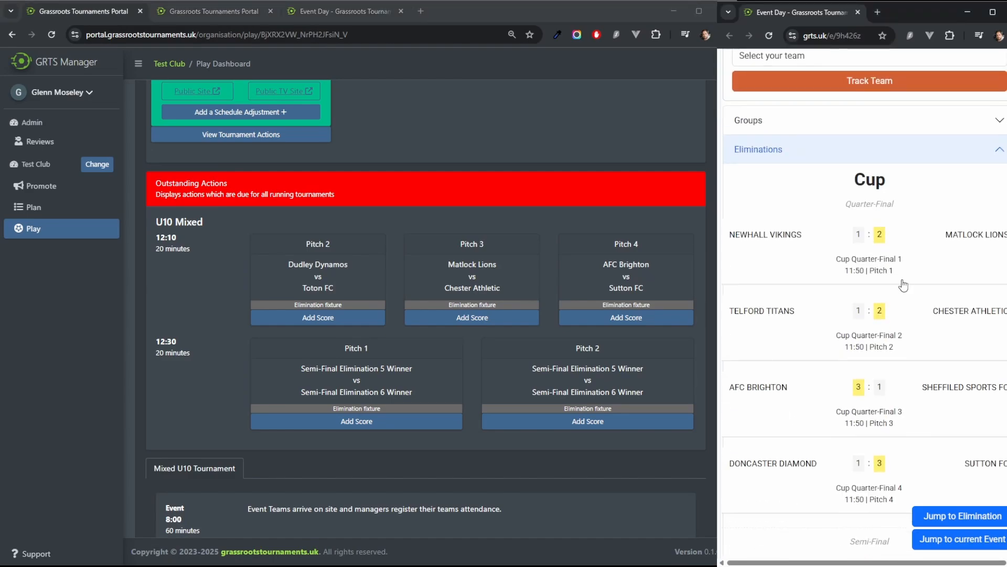
{"action": "scroll", "coordinate": [923, 304], "scroll_direction": "down", "scroll_amount": 3}
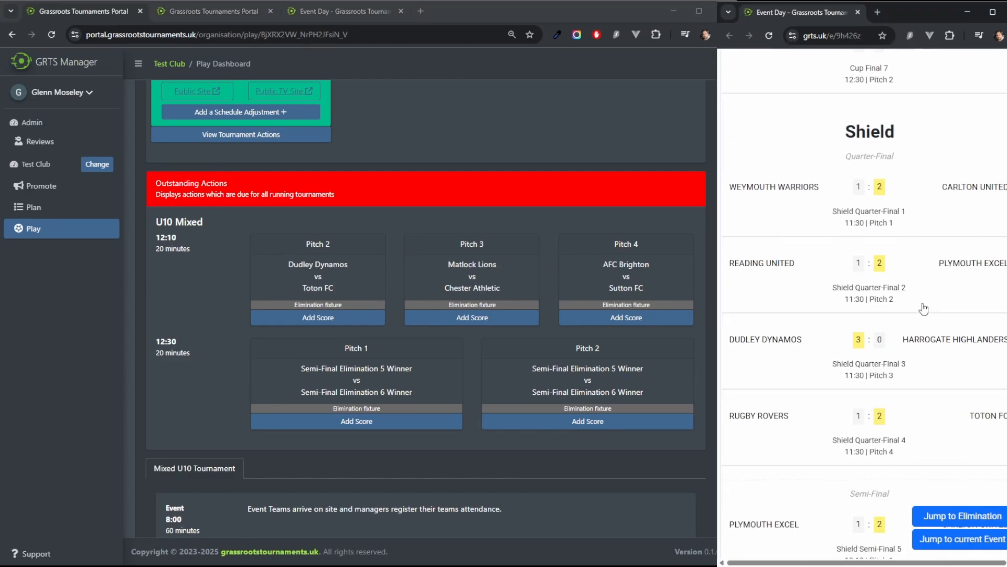
Step: Record a 2–1 score for Dudley Dynamos vs Toton FC in the 12:10 Pitch 2 elimination fixture
{"action": "scroll", "coordinate": [921, 308], "scroll_direction": "up", "scroll_amount": 1}
{"action": "left_click", "coordinate": [349, 377]}
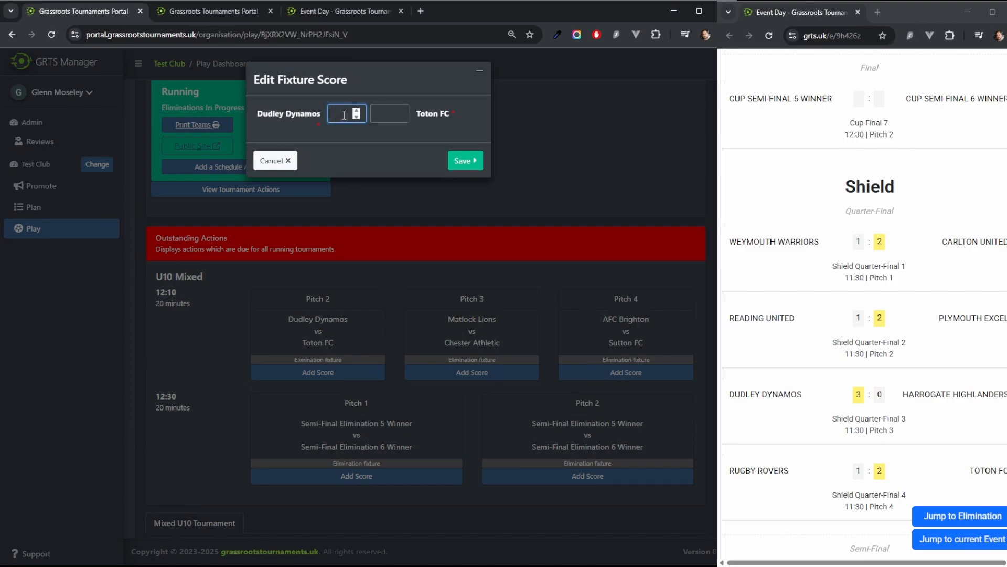
{"action": "type", "text": "2"}
{"action": "left_click", "coordinate": [389, 114]}
{"action": "type", "text": "1"}
{"action": "left_click", "coordinate": [477, 166]}
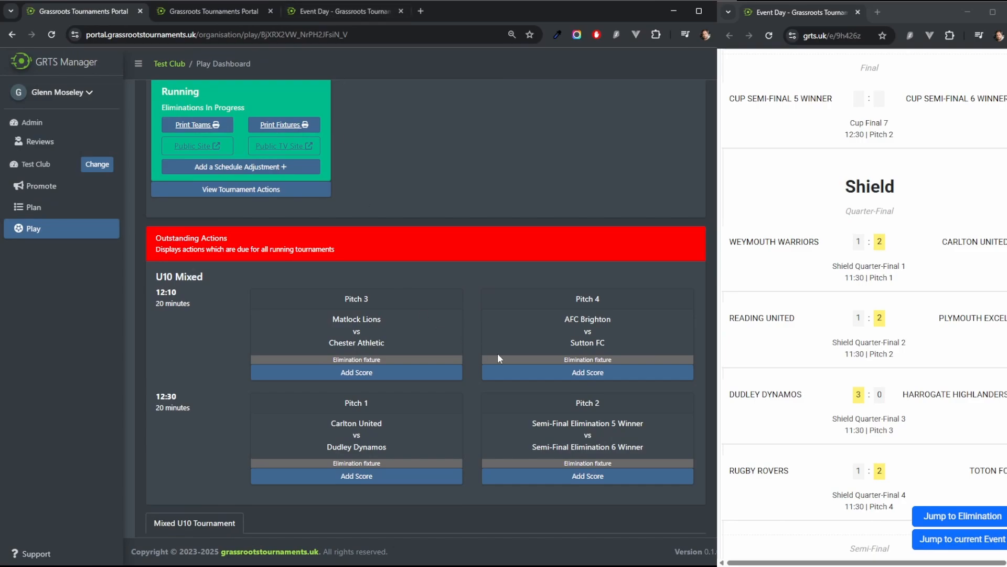
Step: Record a 2–1 score for AFC Brighton vs Sutton FC in the 12:10 Pitch 4 semi-final
{"action": "left_click", "coordinate": [566, 376]}
{"action": "type", "text": "1"}
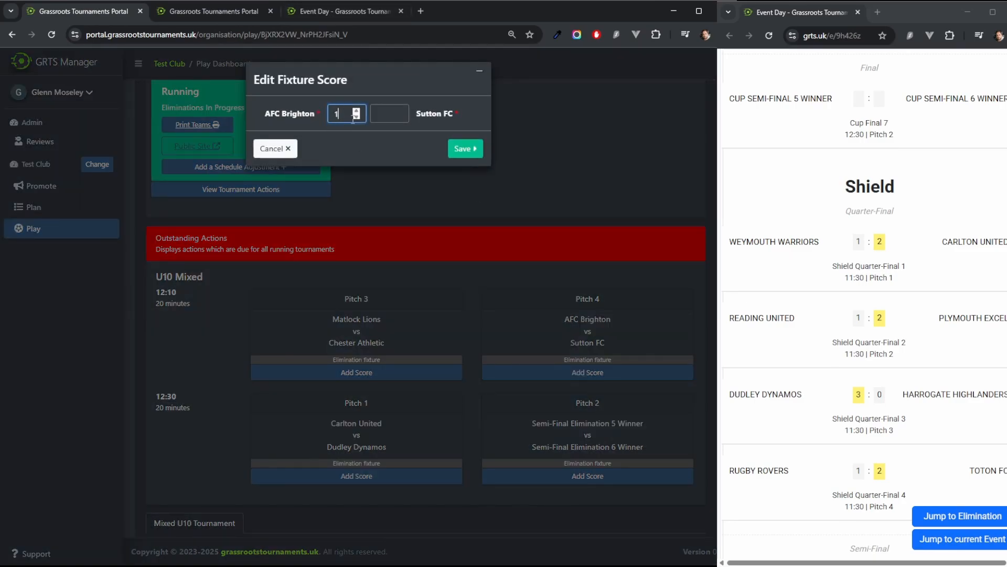
{"action": "left_click", "coordinate": [381, 111]}
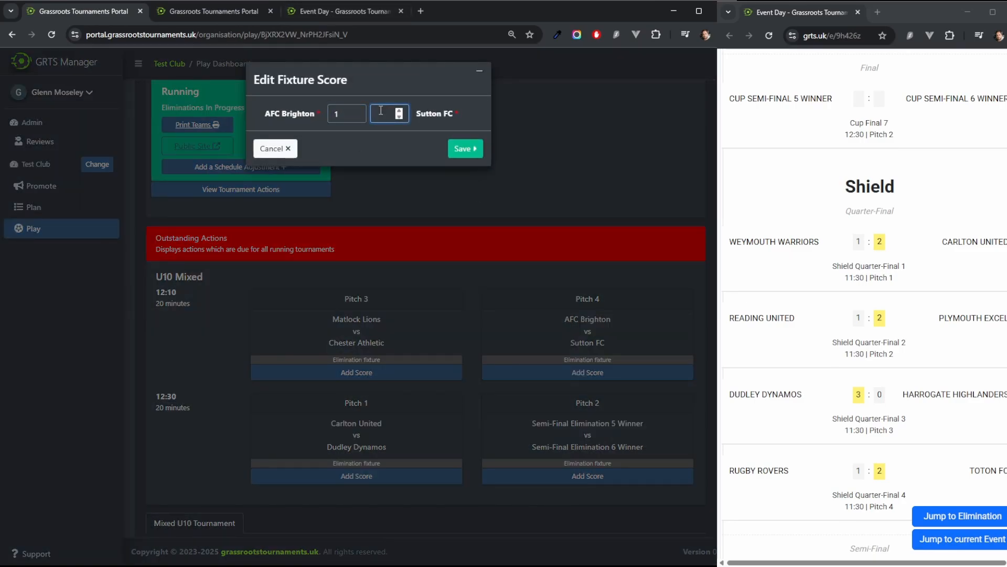
{"action": "type", "text": "1"}
{"action": "left_click", "coordinate": [470, 150]}
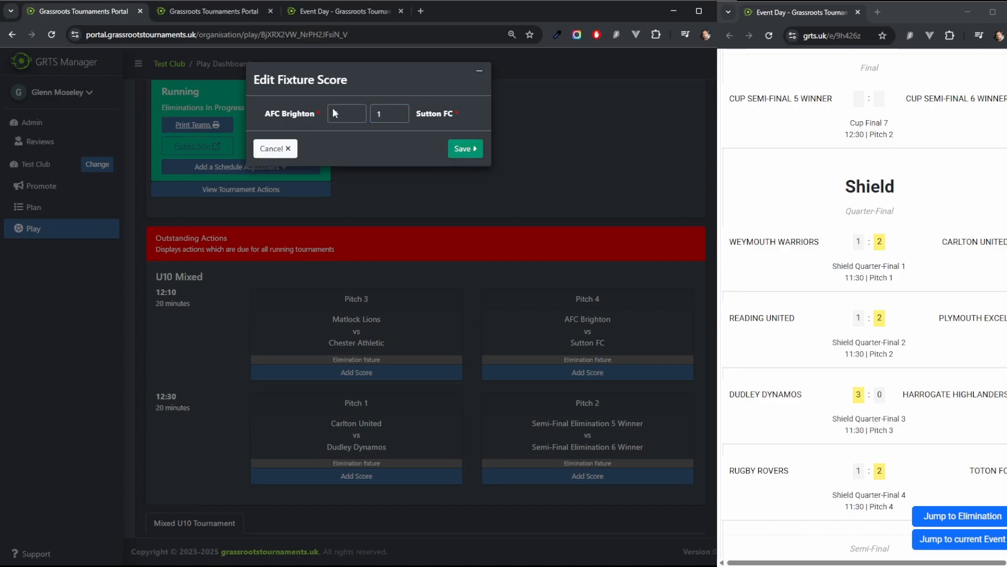
{"action": "left_click_drag", "start_coordinate": [341, 113], "coordinate": [321, 112]}
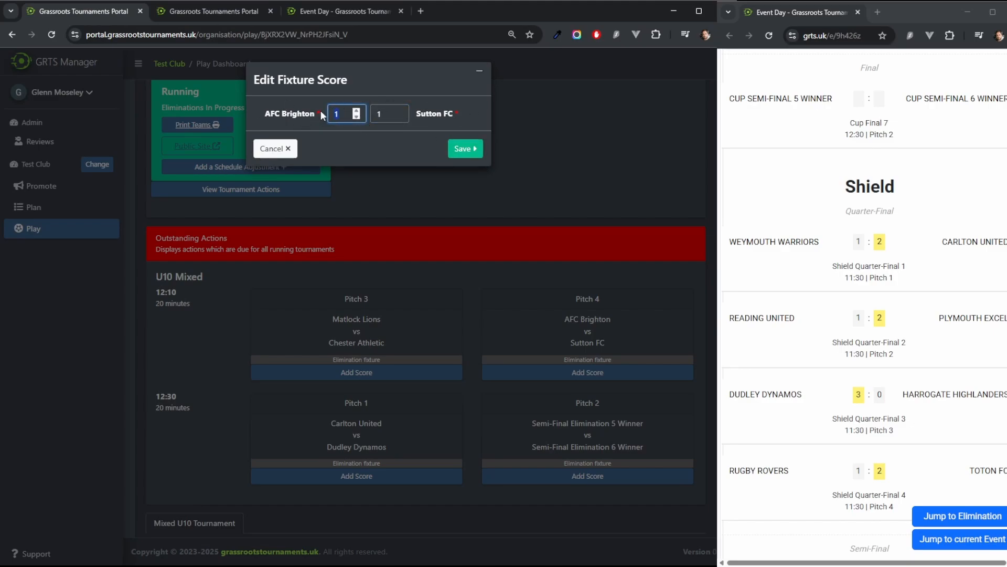
{"action": "left_click", "coordinate": [465, 149]}
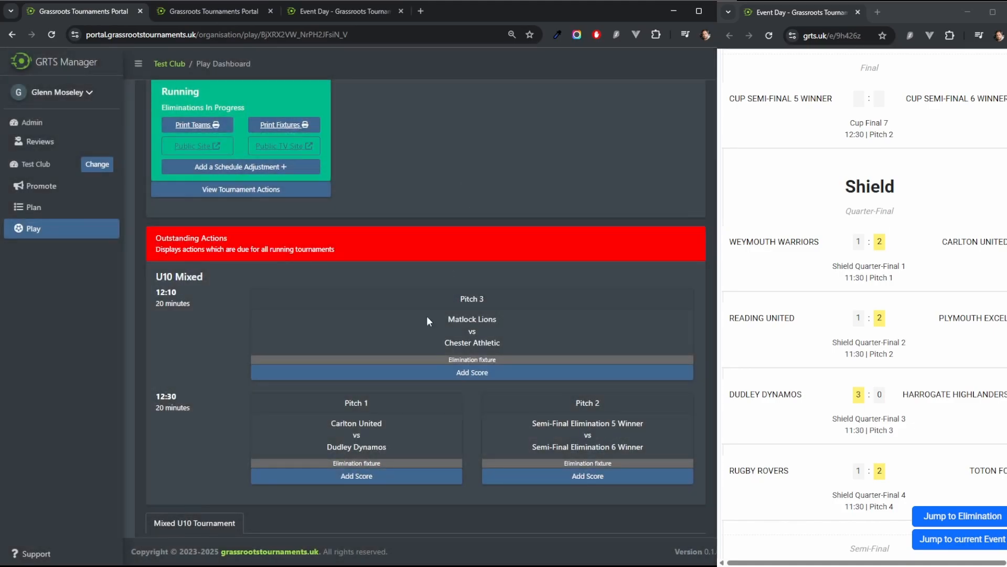
Step: Record a 3–2 score for Matlock Lions vs Chester Athletic in the 12:10 Pitch 3 semi-final
{"action": "left_click", "coordinate": [467, 372]}
{"action": "left_click", "coordinate": [388, 113]}
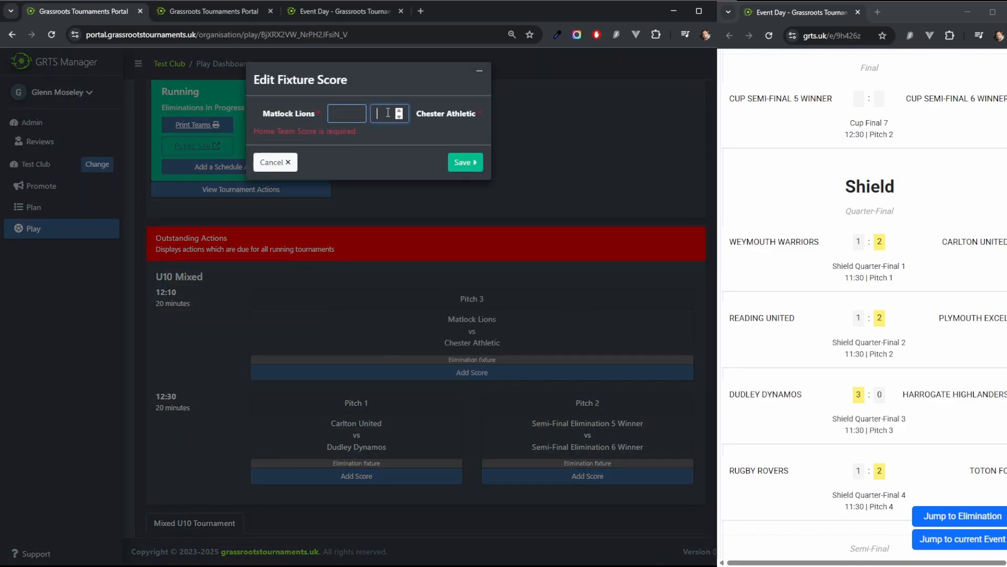
{"action": "type", "text": "2"}
{"action": "left_click", "coordinate": [336, 113]}
{"action": "type", "text": "3"}
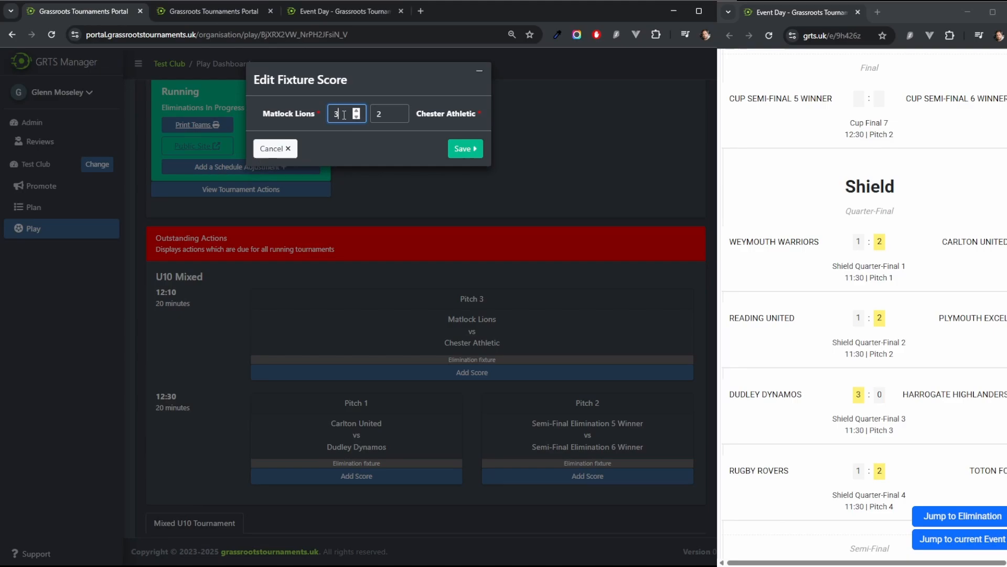
{"action": "left_click", "coordinate": [469, 151]}
Step: Review the recorded group and elimination scores across the day's fixture schedule
{"action": "scroll", "coordinate": [681, 266], "scroll_direction": "down", "scroll_amount": 10}
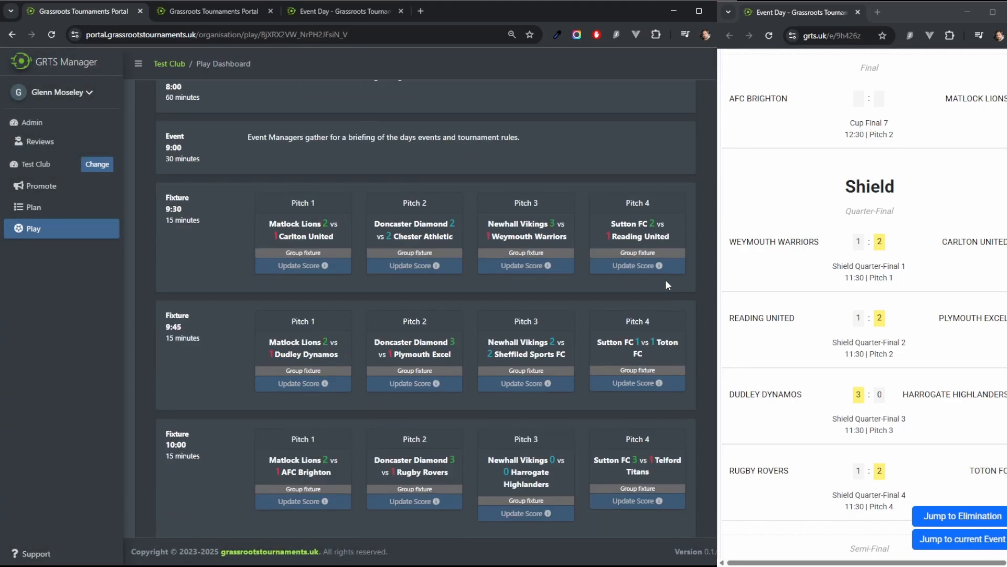
{"action": "scroll", "coordinate": [663, 285], "scroll_direction": "down", "scroll_amount": 15}
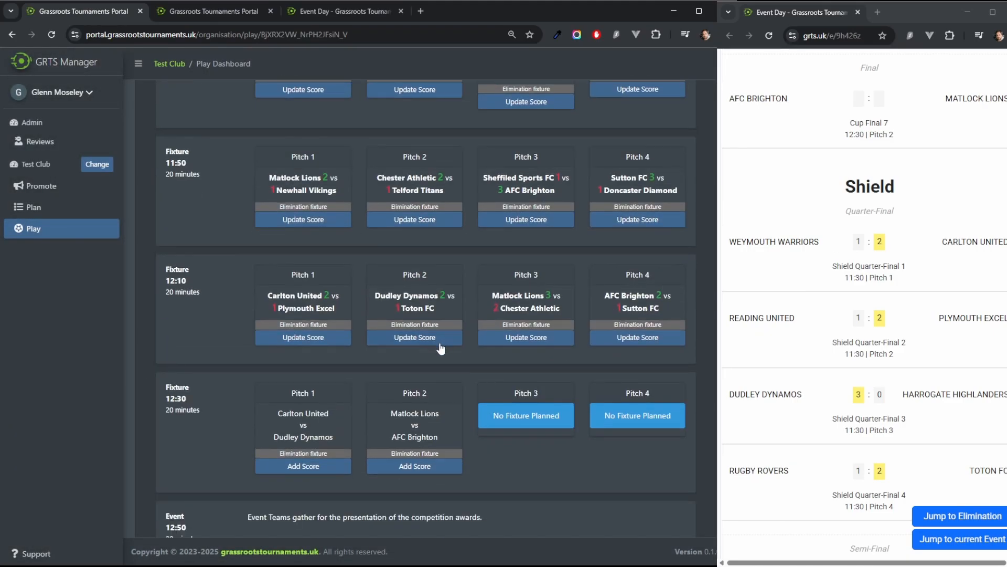
{"action": "scroll", "coordinate": [444, 349], "scroll_direction": "up", "scroll_amount": 6}
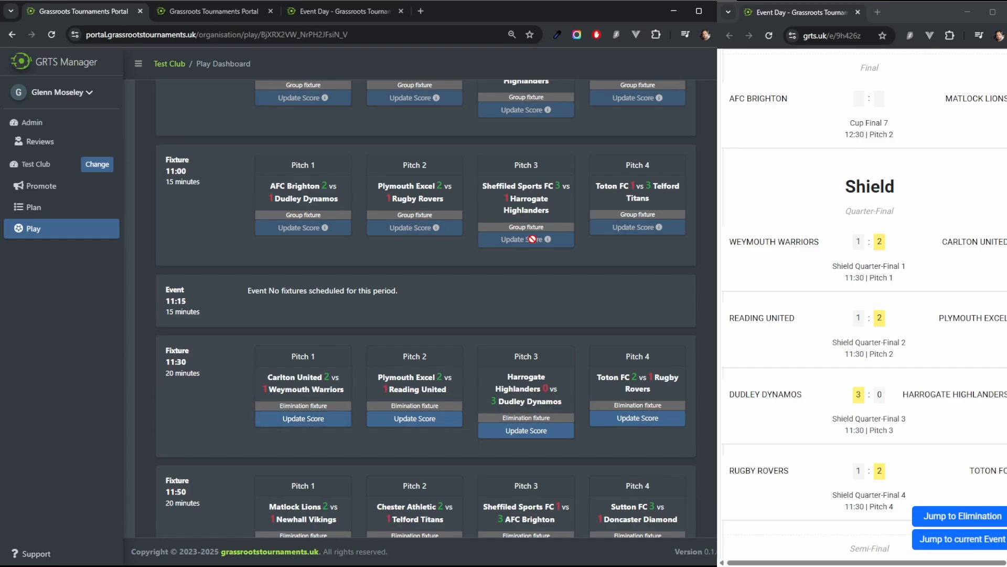
{"action": "mouse_move", "coordinate": [547, 239]}
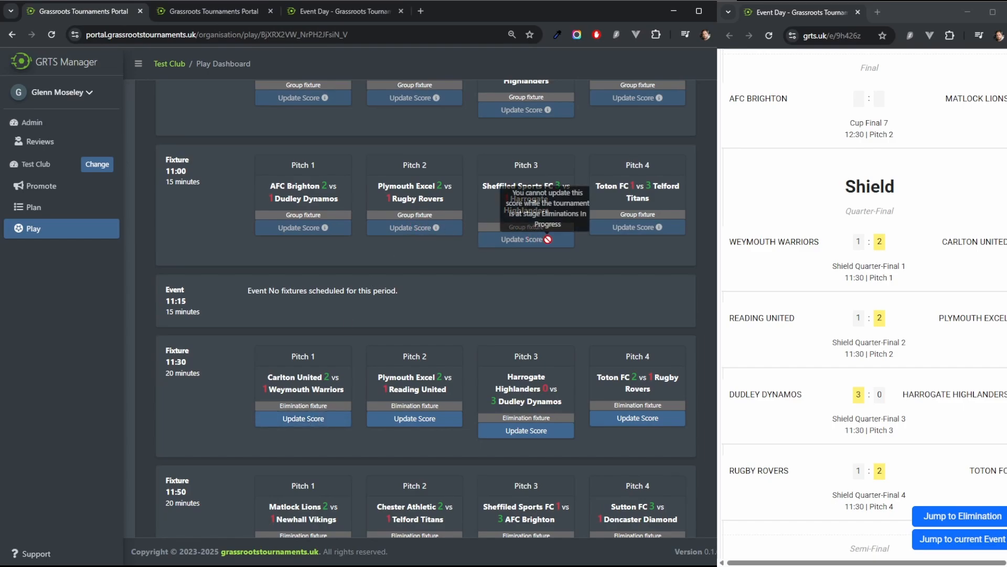
{"action": "scroll", "coordinate": [618, 338], "scroll_direction": "down", "scroll_amount": 3}
{"action": "scroll", "coordinate": [618, 340], "scroll_direction": "down", "scroll_amount": 4}
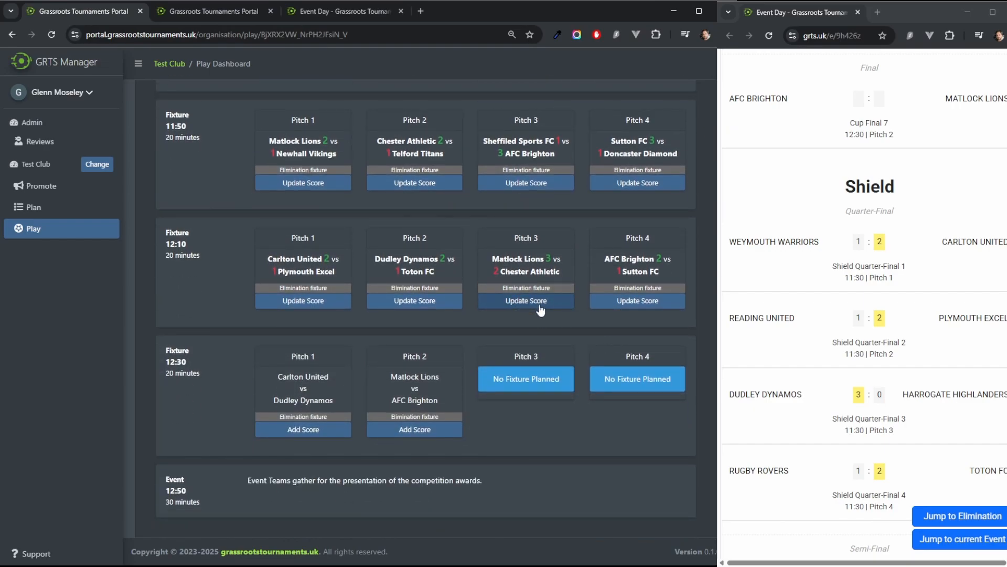
{"action": "scroll", "coordinate": [523, 323], "scroll_direction": "up", "scroll_amount": 15}
{"action": "scroll", "coordinate": [524, 325], "scroll_direction": "up", "scroll_amount": 10}
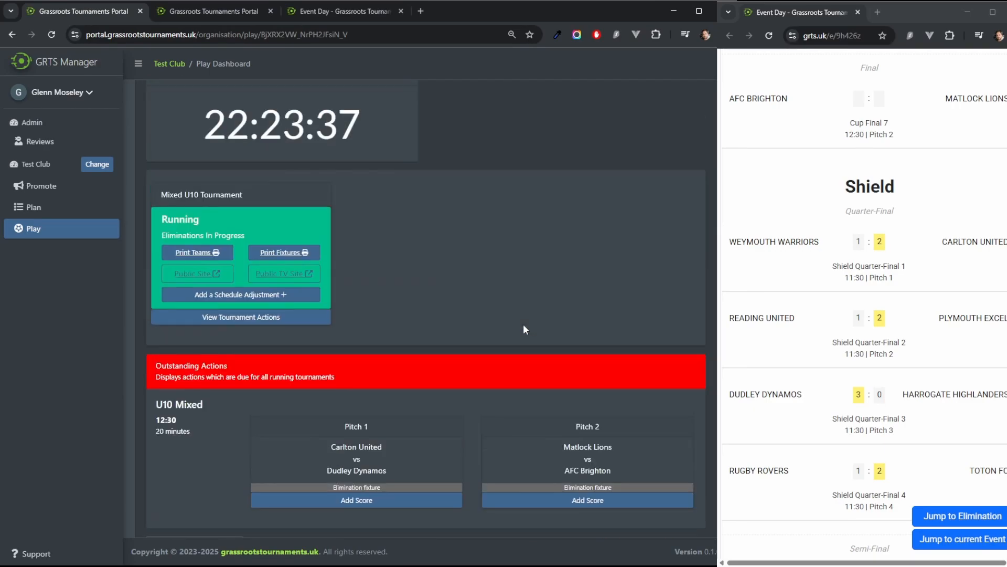
Step: Record a 2–1 score for Carlton United vs Dudley Dynamos in the 12:30 Pitch 1 final
{"action": "scroll", "coordinate": [366, 265], "scroll_direction": "down", "scroll_amount": 8}
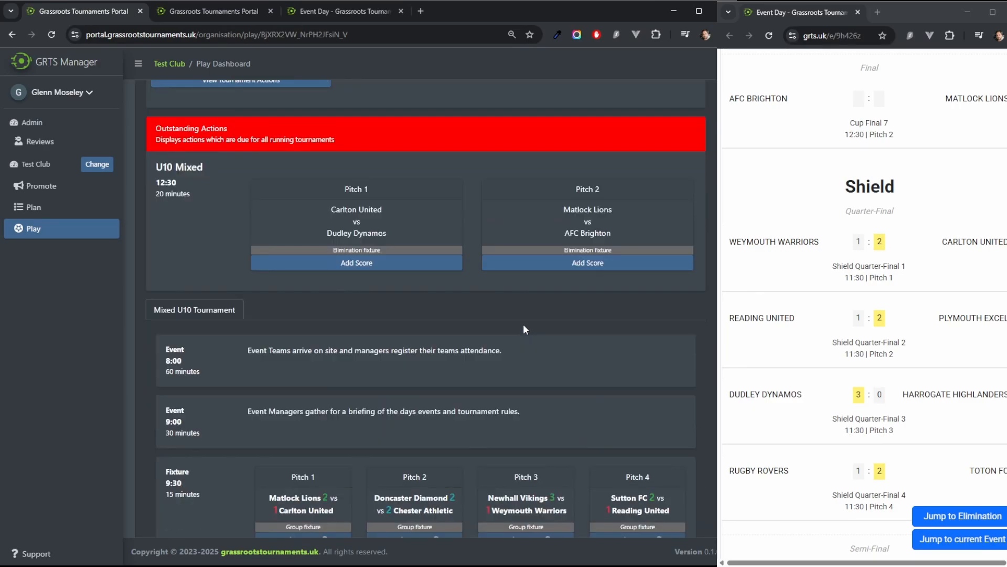
{"action": "left_click", "coordinate": [366, 263]}
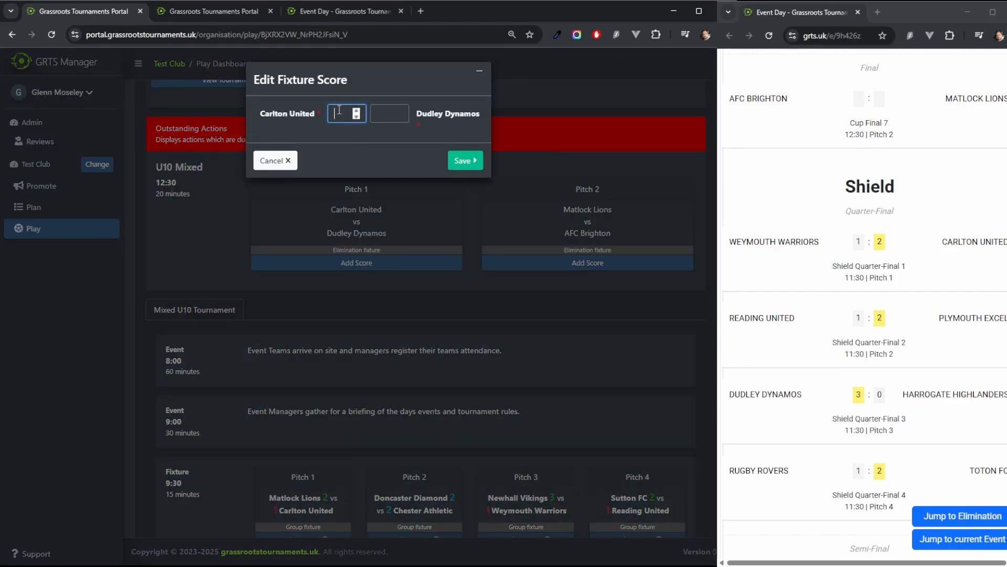
{"action": "type", "text": "2"}
{"action": "left_click", "coordinate": [389, 113]}
{"action": "type", "text": "1"}
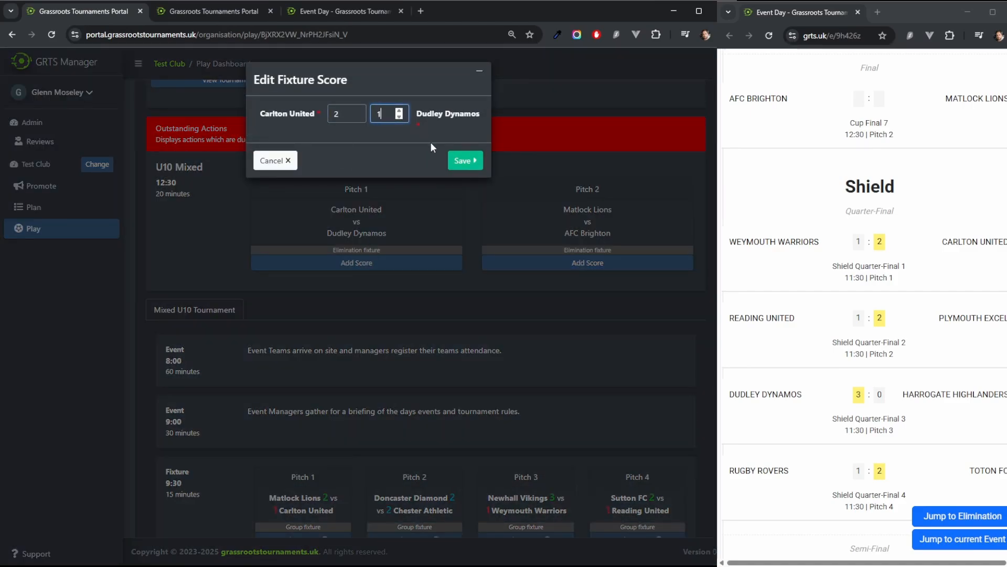
{"action": "left_click", "coordinate": [466, 161]}
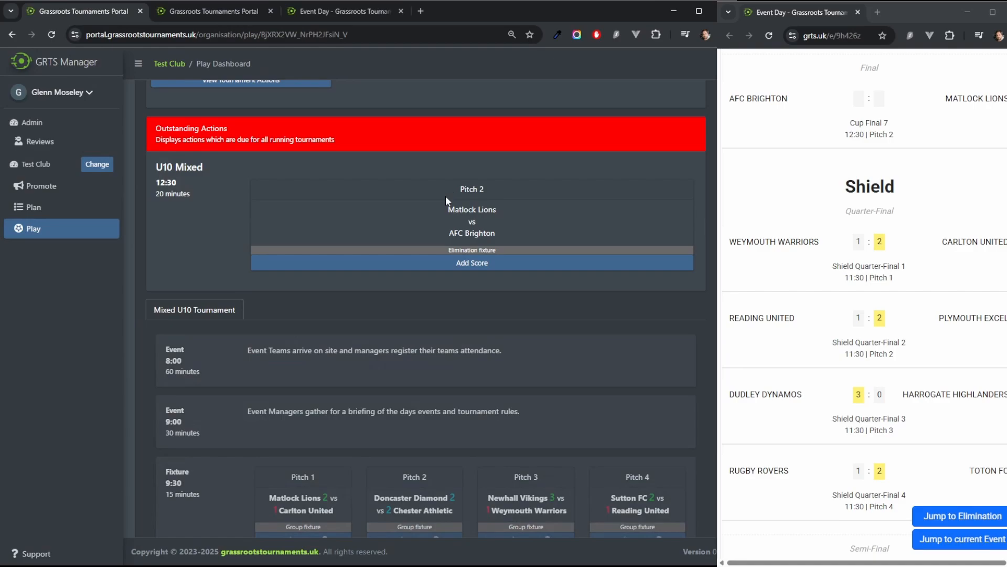
{"action": "left_click", "coordinate": [462, 263]}
{"action": "left_click", "coordinate": [276, 159]}
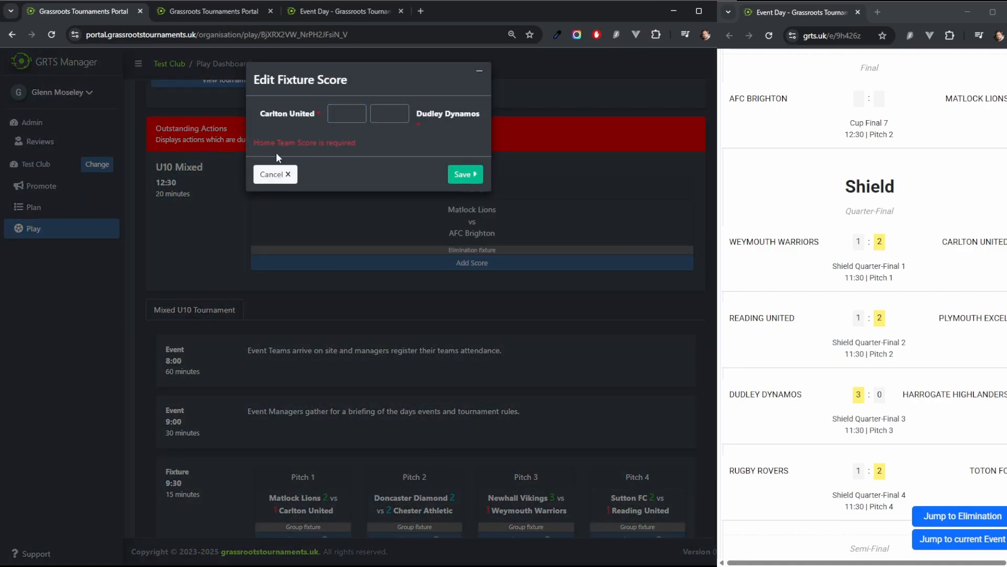
{"action": "left_click", "coordinate": [278, 176]}
Step: Record a 2–0 score for Matlock Lions vs AFC Brighton in the 12:30 Pitch 2 cup final
{"action": "left_click", "coordinate": [473, 262]}
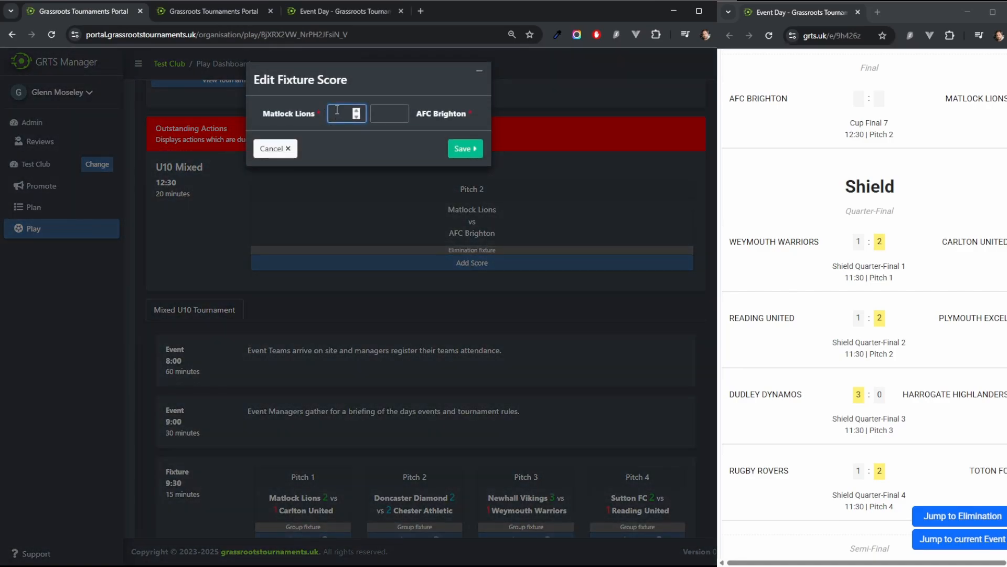
{"action": "type", "text": "2"}
{"action": "left_click", "coordinate": [381, 114]}
{"action": "type", "text": "0"}
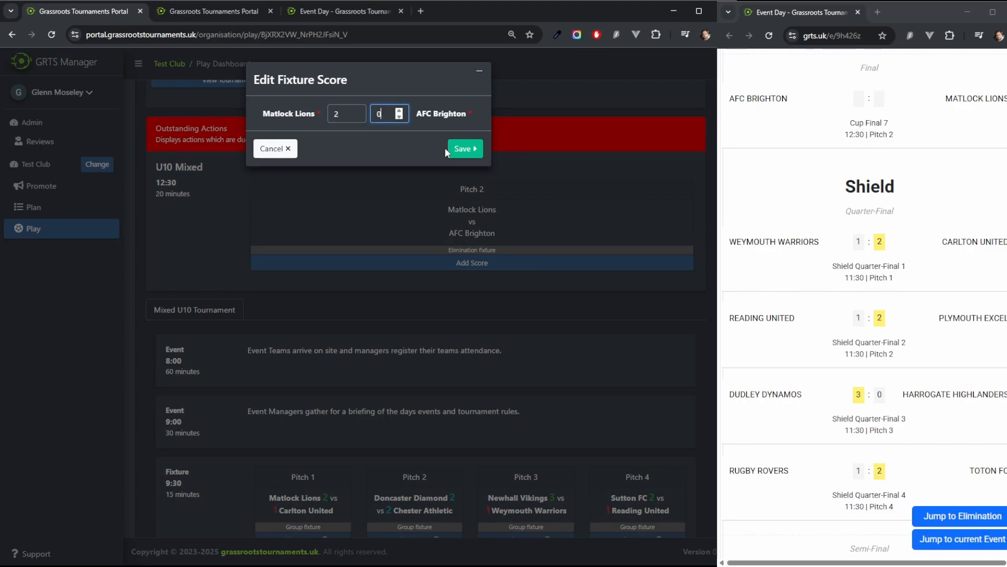
{"action": "left_click", "coordinate": [465, 150]}
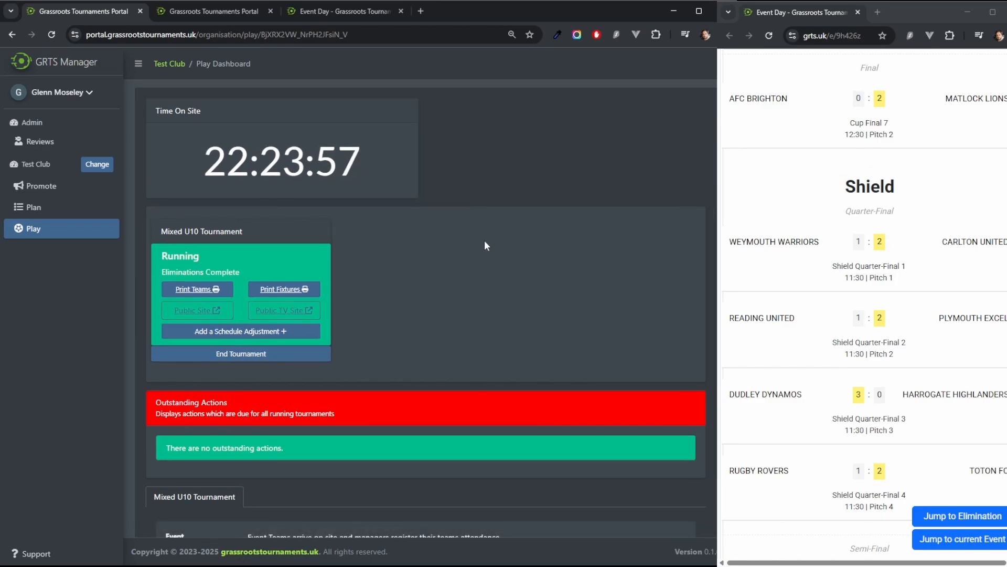
Step: Check the 12:30 finals and reopen the Matlock Lions vs AFC Brighton cup final score without changing it
{"action": "scroll", "coordinate": [484, 241], "scroll_direction": "down", "scroll_amount": 5}
{"action": "scroll", "coordinate": [366, 205], "scroll_direction": "up", "scroll_amount": 2}
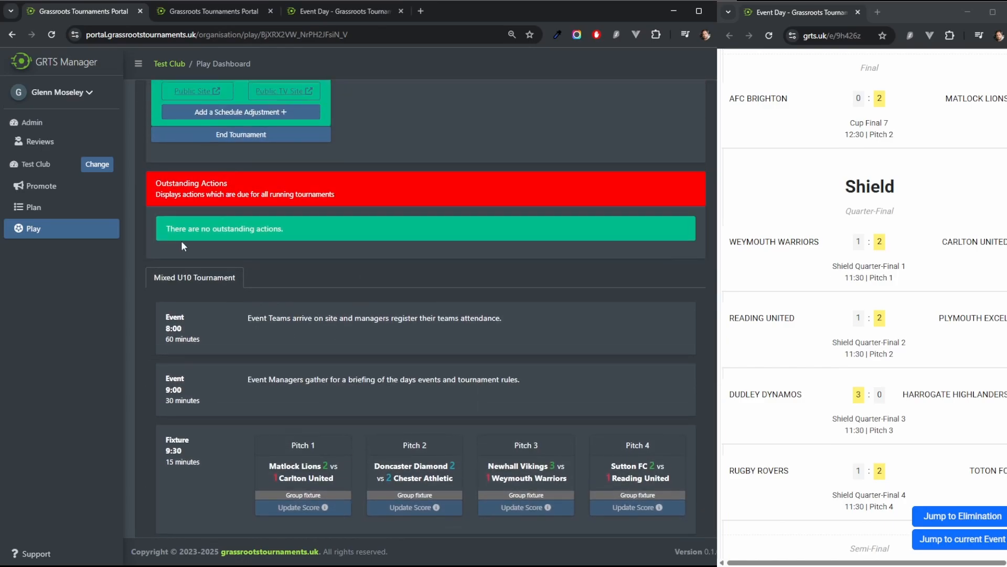
{"action": "left_click_drag", "start_coordinate": [167, 229], "coordinate": [300, 229]}
{"action": "scroll", "coordinate": [531, 278], "scroll_direction": "down", "scroll_amount": 5}
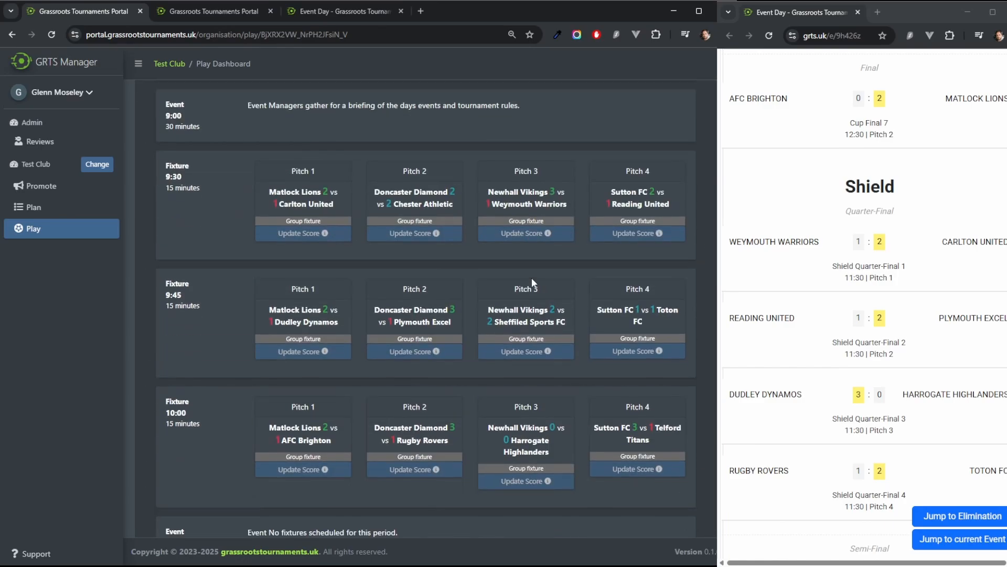
{"action": "scroll", "coordinate": [531, 278], "scroll_direction": "down", "scroll_amount": 15}
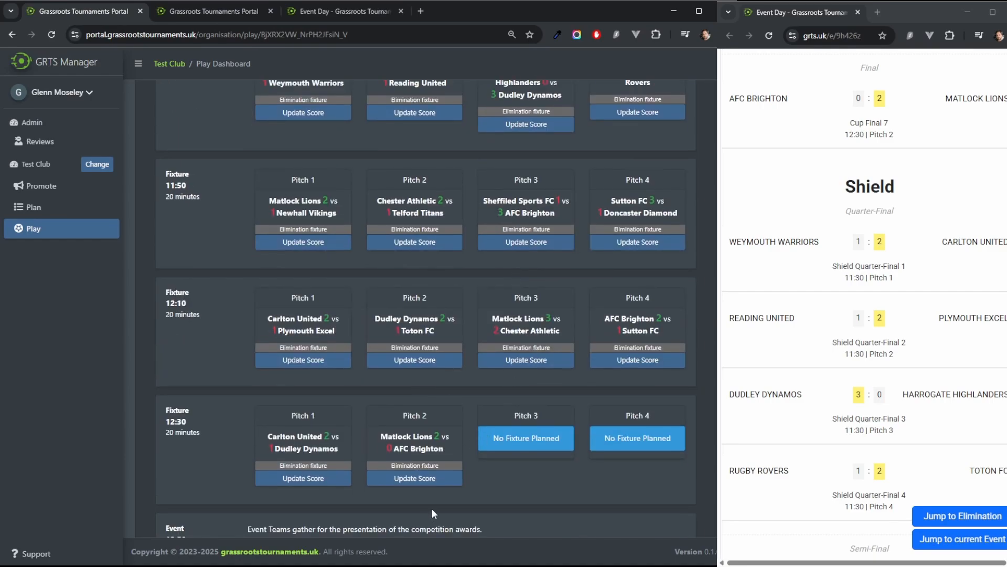
{"action": "left_click", "coordinate": [410, 480]}
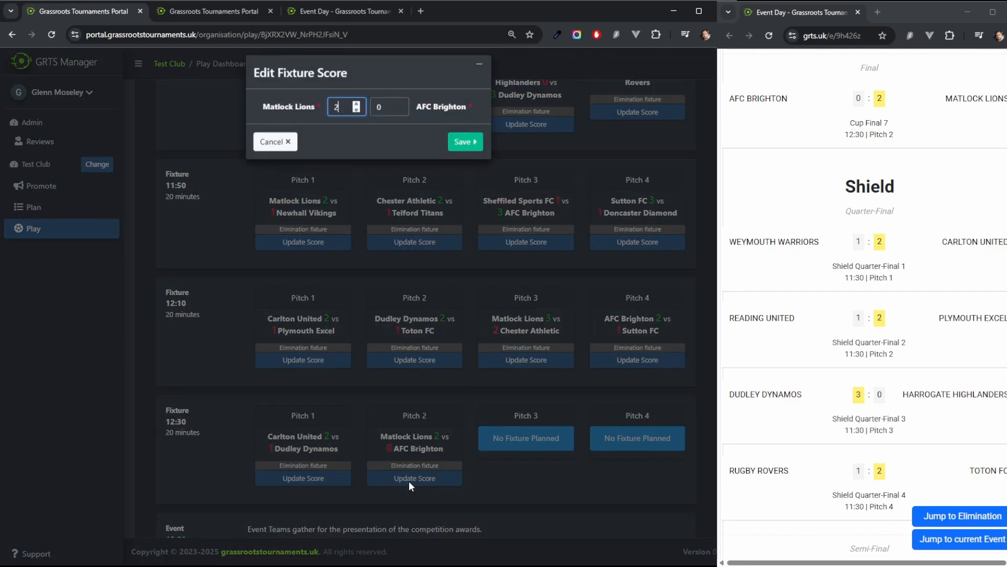
{"action": "left_click", "coordinate": [275, 150]}
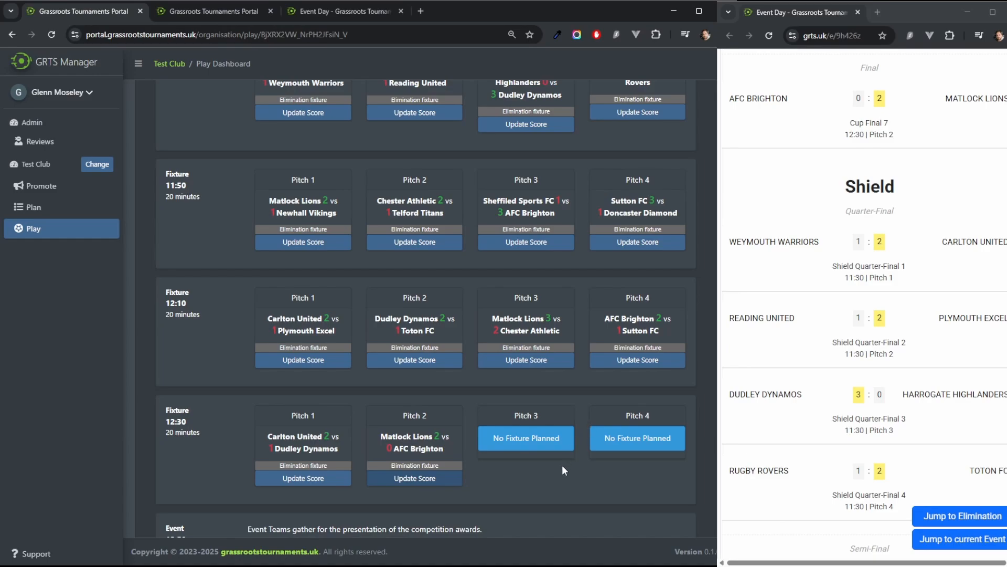
Step: End the Mixed U10 Tournament to close the day's competition
{"action": "scroll", "coordinate": [614, 460], "scroll_direction": "down", "scroll_amount": 1}
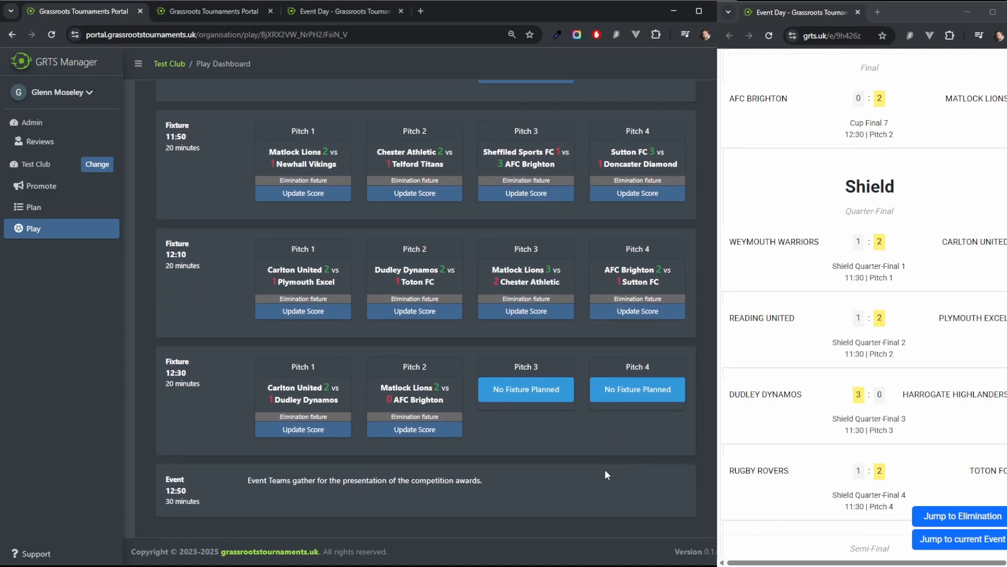
{"action": "scroll", "coordinate": [606, 470], "scroll_direction": "up", "scroll_amount": 19}
{"action": "scroll", "coordinate": [606, 469], "scroll_direction": "up", "scroll_amount": 5}
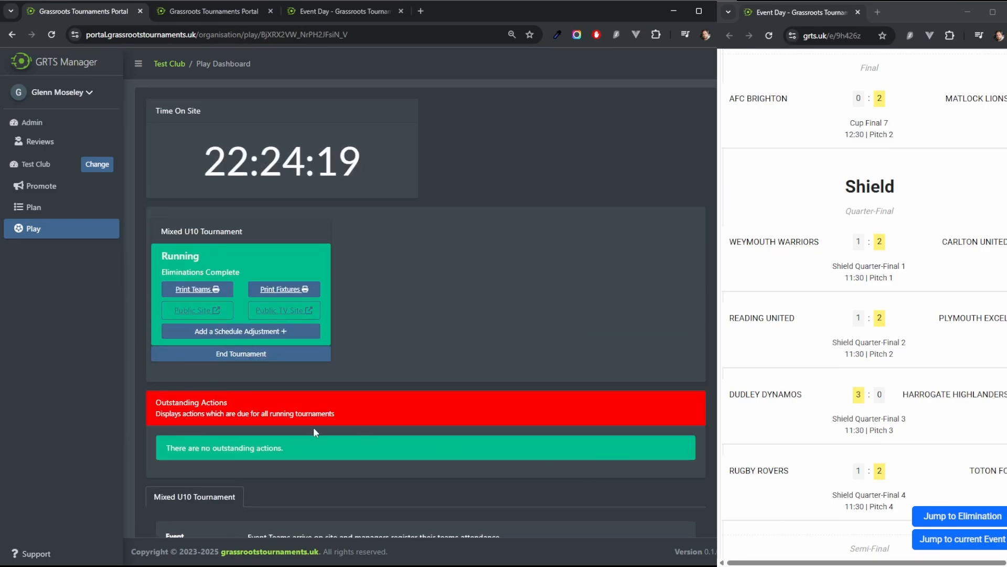
{"action": "left_click", "coordinate": [232, 354]}
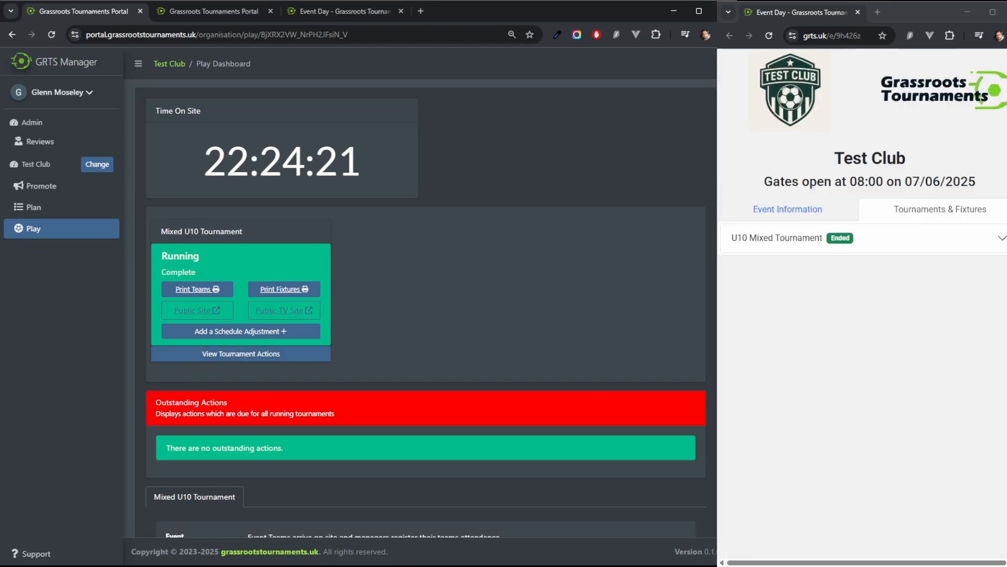